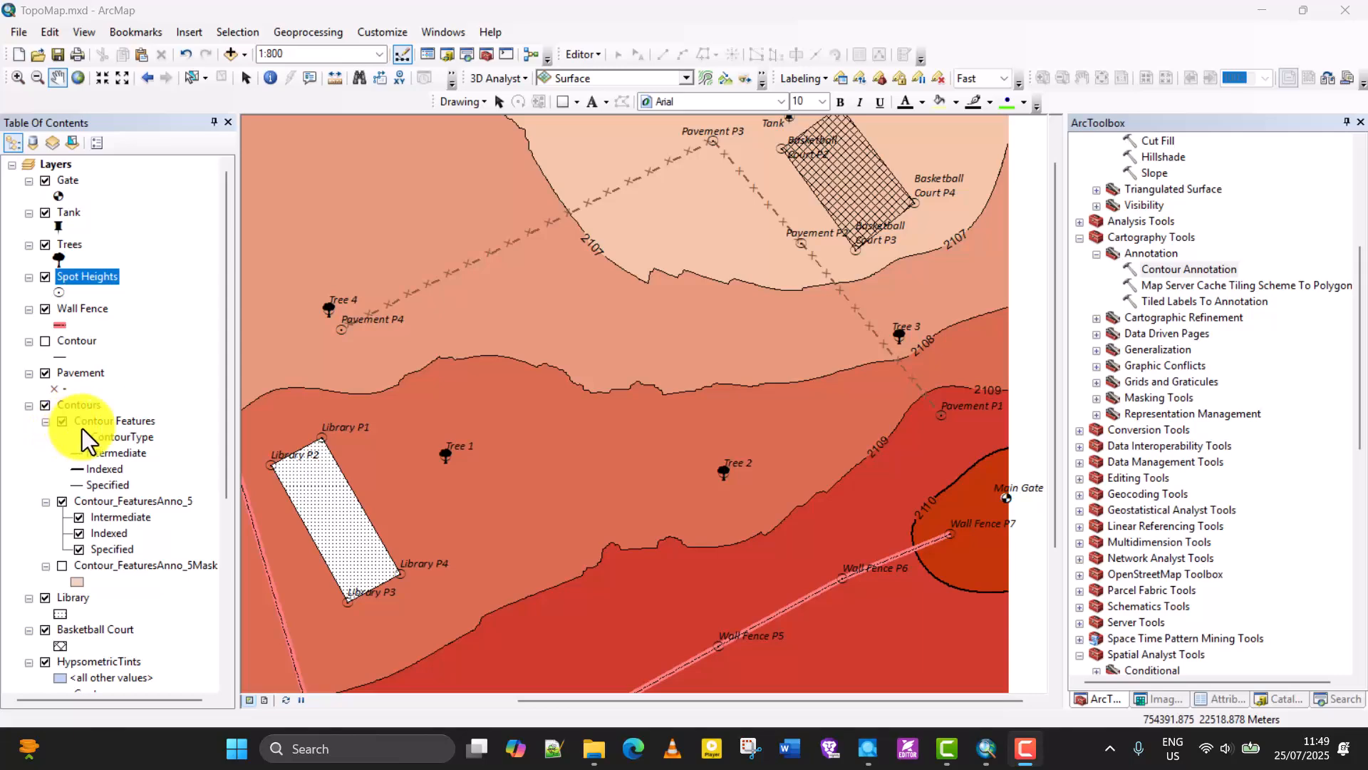
Remove the Surface raster layer from the map's layer list.
mouse_move(574, 450)
left_mouse_down()
mouse_move(648, 400)
mouse_move(558, 473)
mouse_move(626, 450)
mouse_move(598, 445)
left_mouse_up()
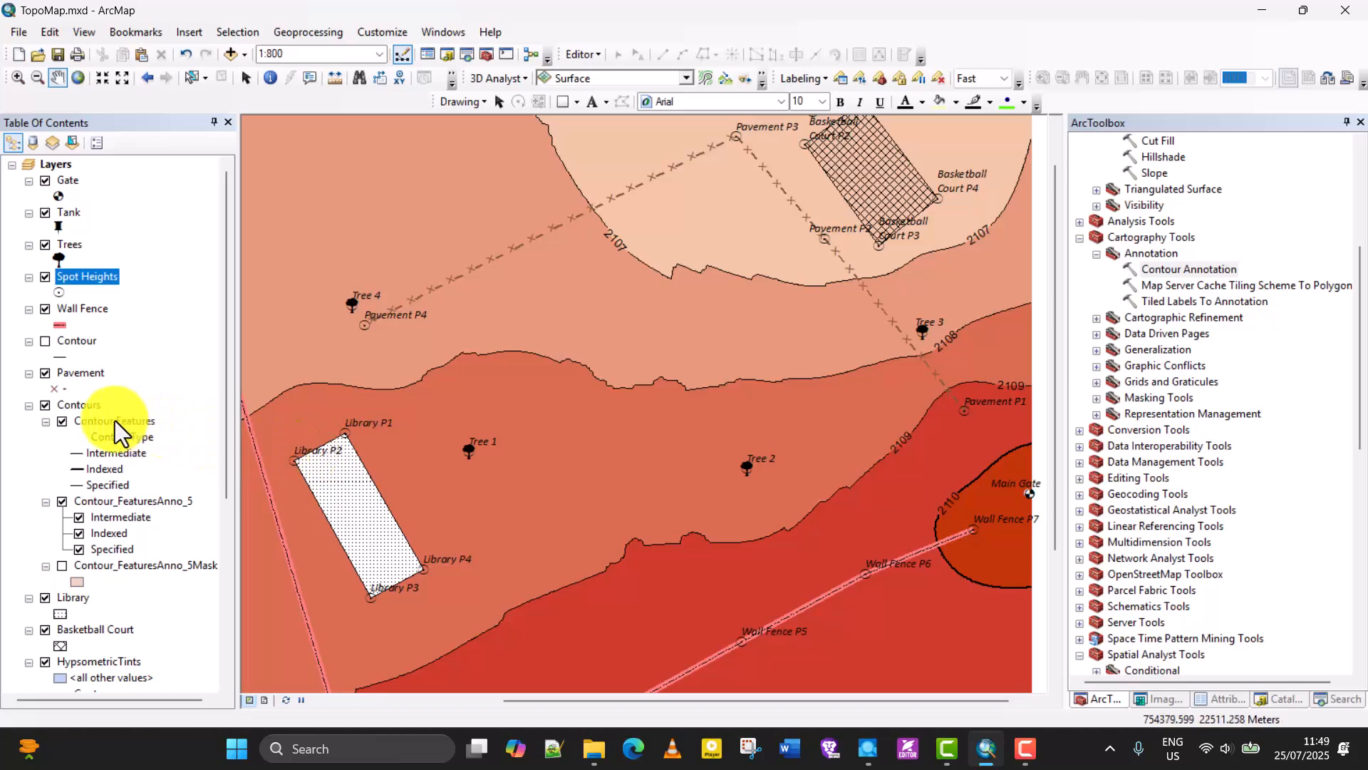
left_click(75, 342)
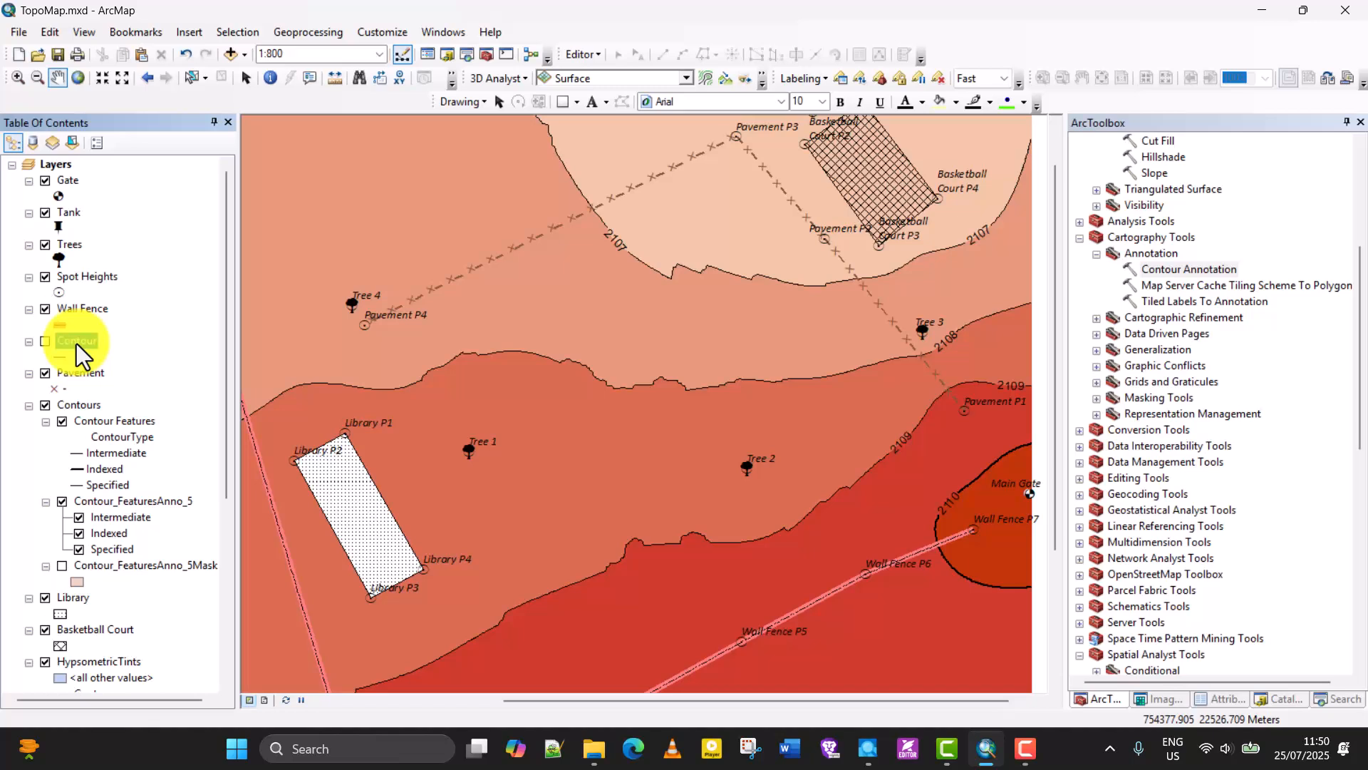
scroll(104, 442, "down", 5)
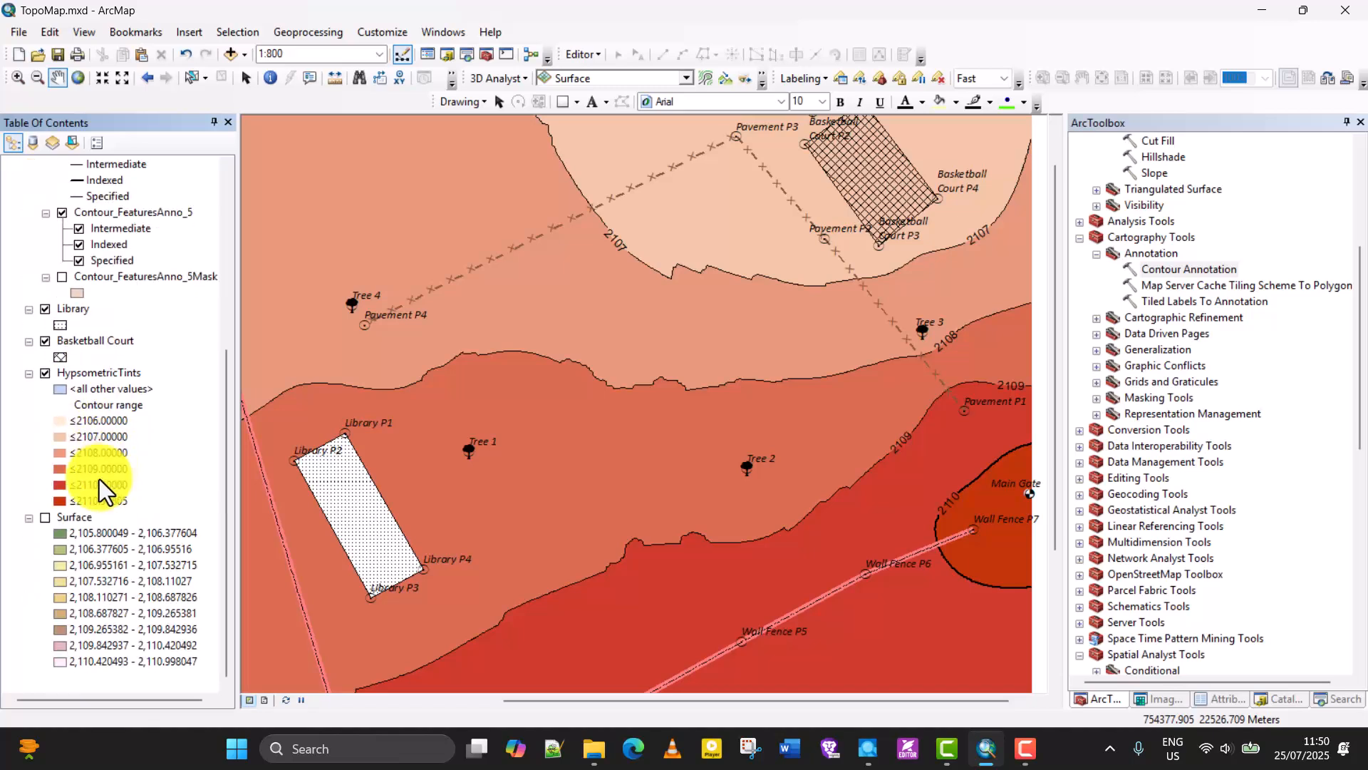
right_click(75, 516)
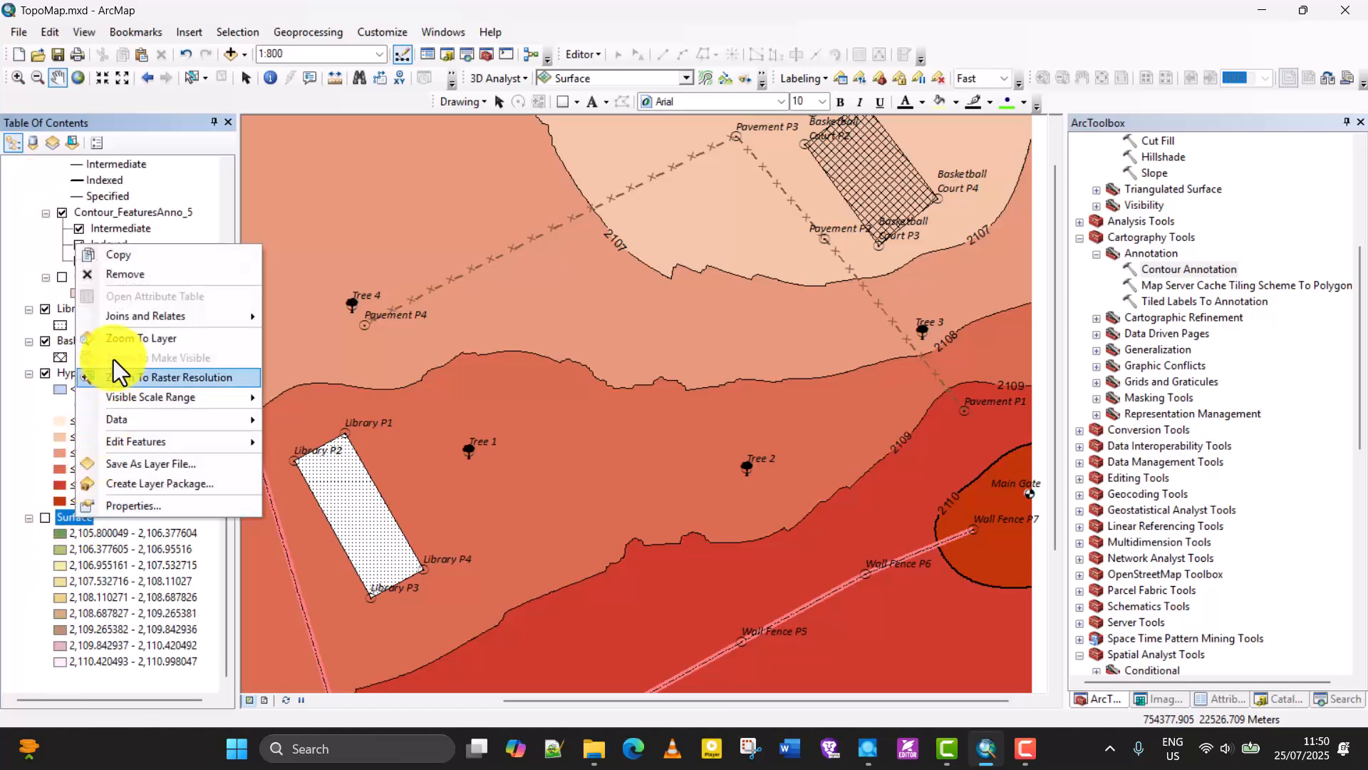
left_click(139, 278)
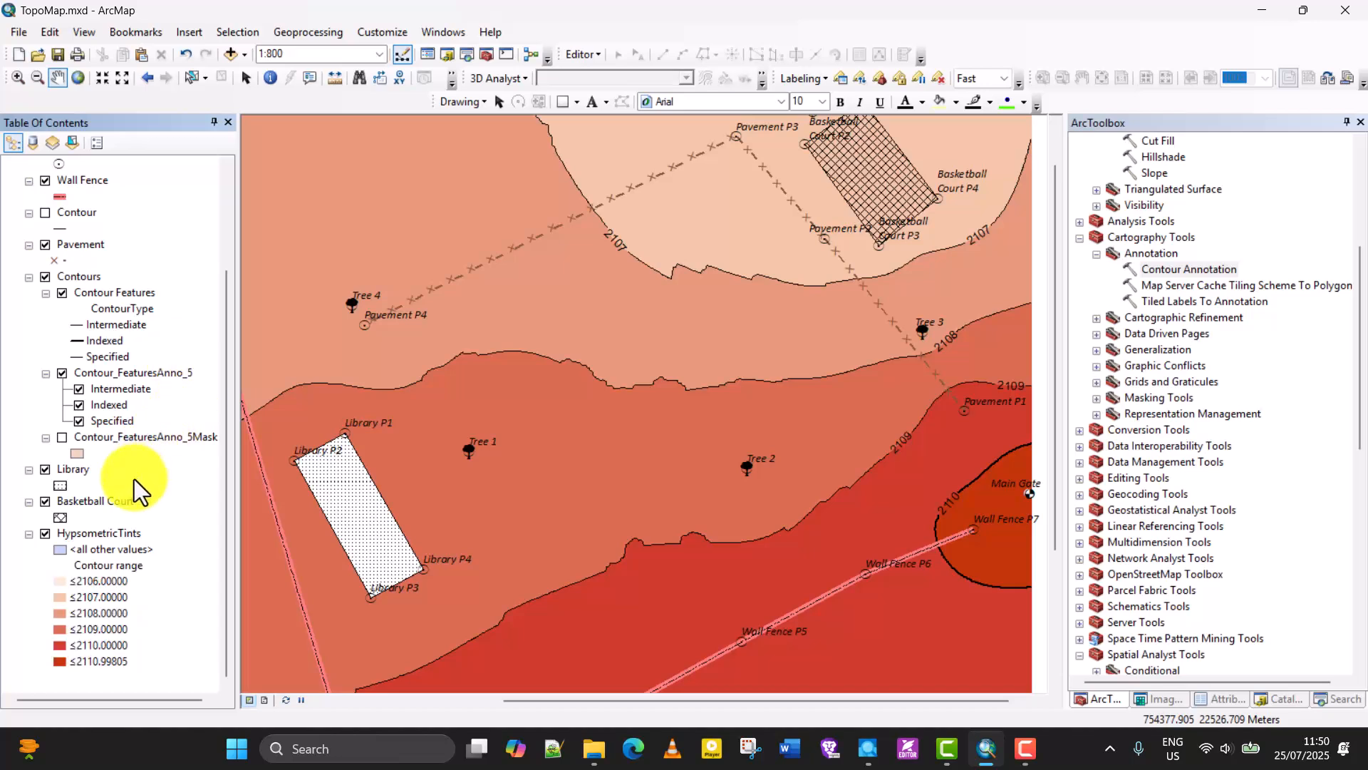
Hide the Spot Heights layer so its points and labels are not drawn on the map.
scroll(136, 477, "up", 2)
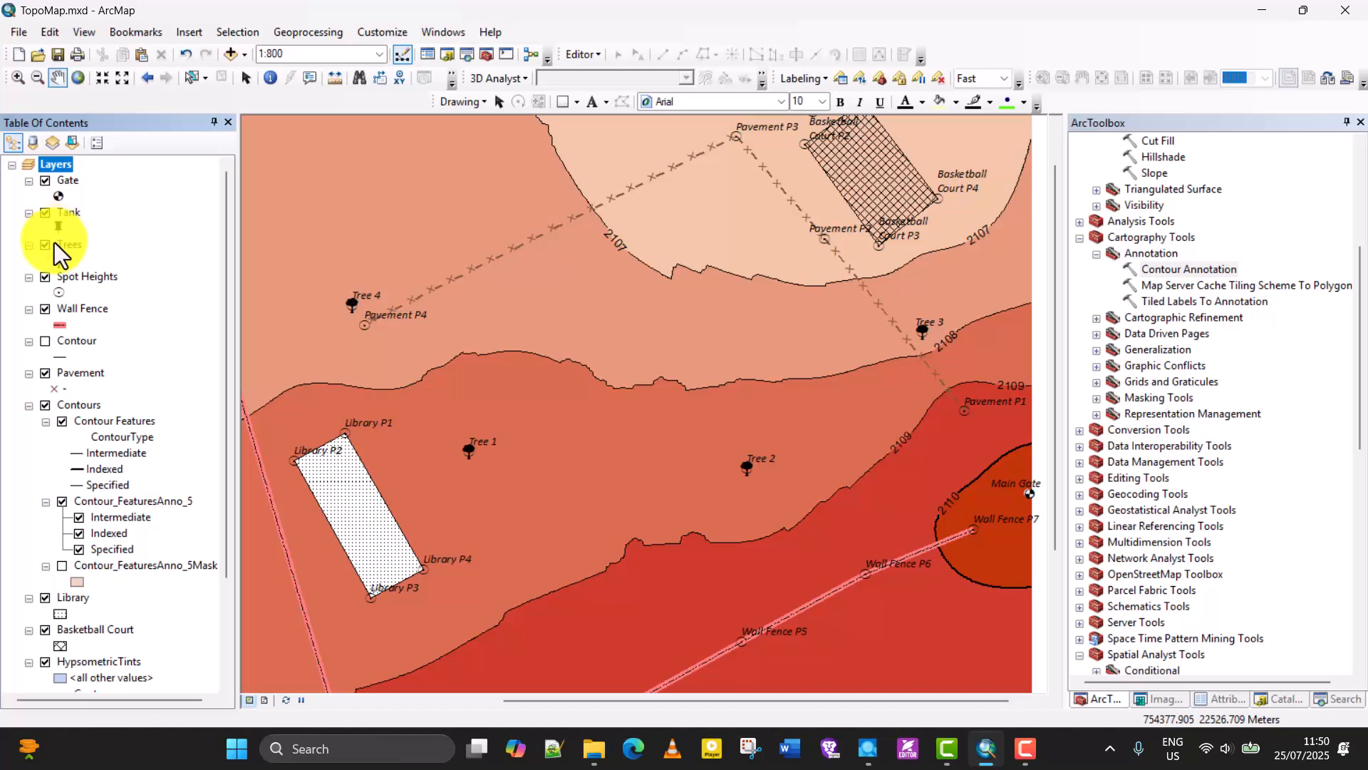
left_click(46, 278)
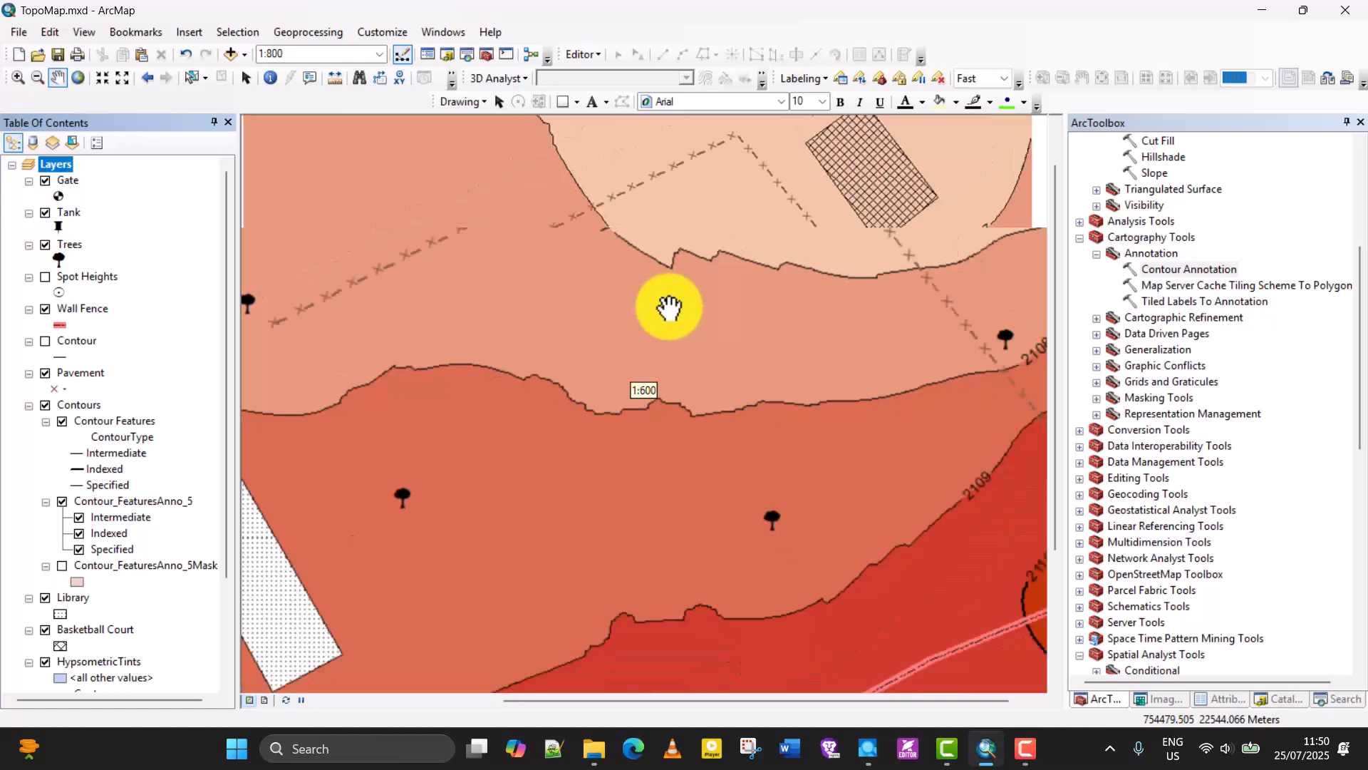
scroll(384, 306, "down", 2)
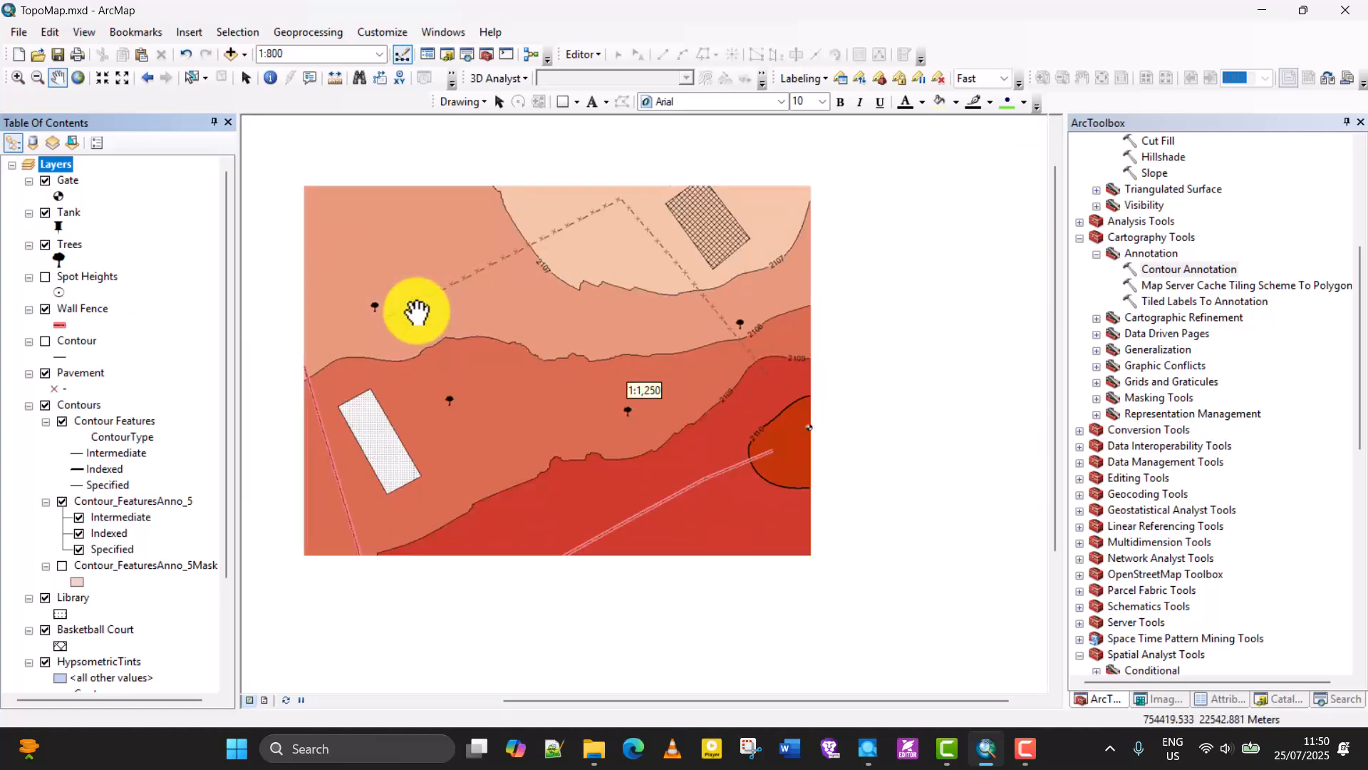
scroll(370, 296, "up", 1)
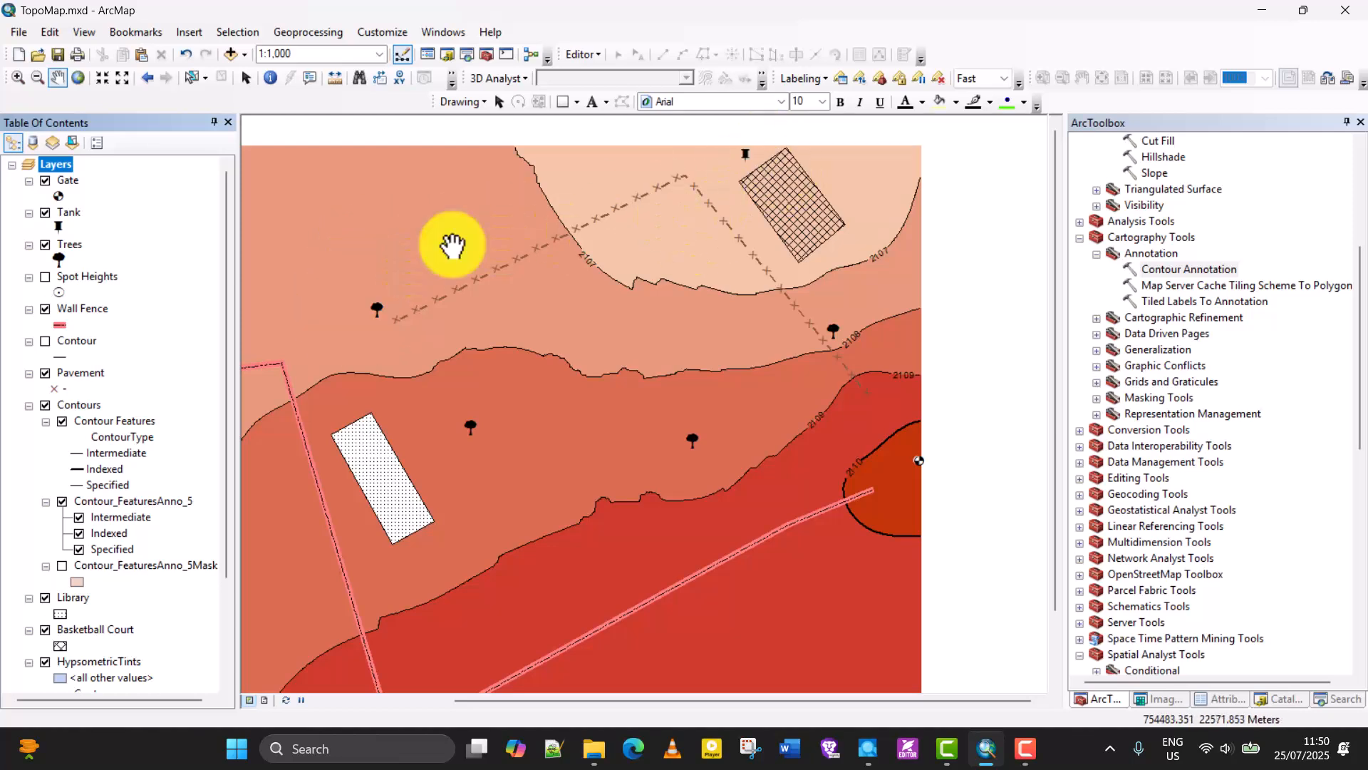
left_click_drag(621, 420, 703, 428)
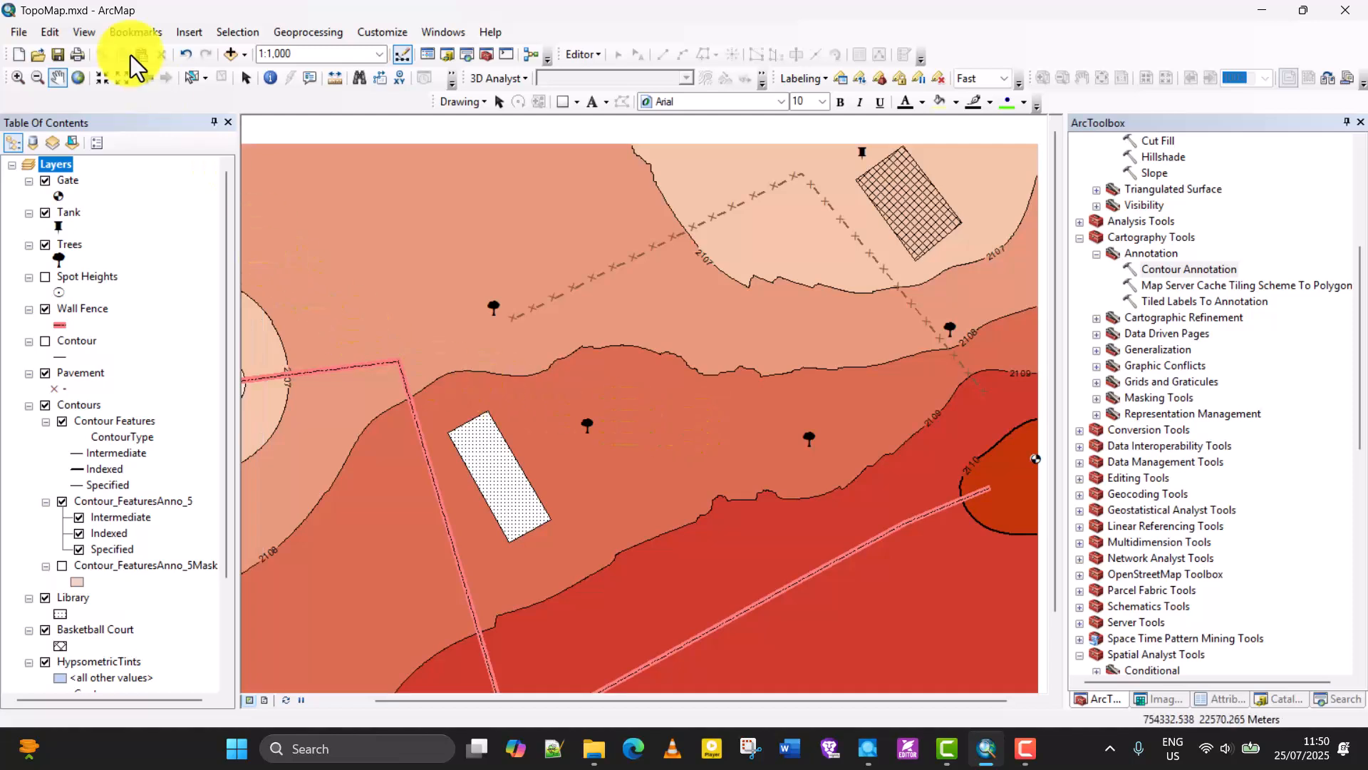
Switch the map from data view to layout view.
left_click(178, 32)
left_click(176, 36)
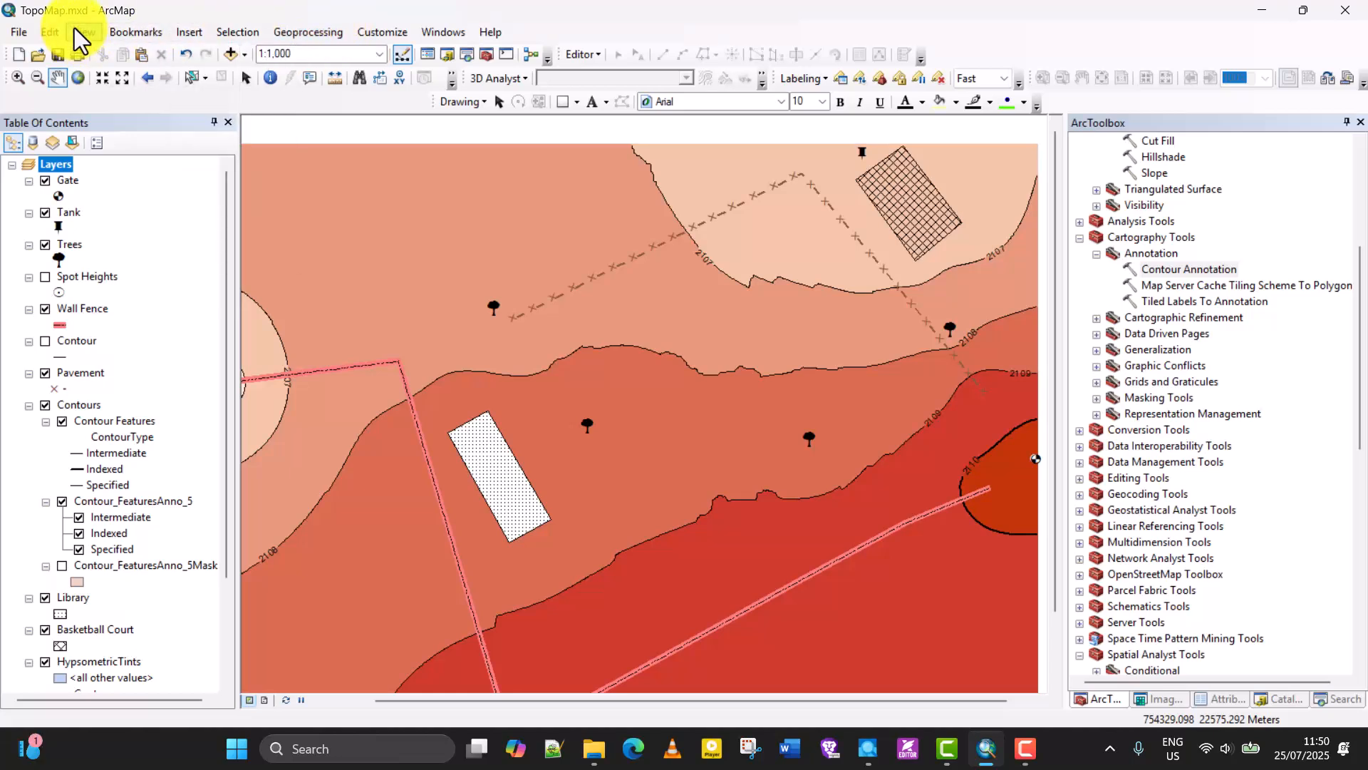
left_click(82, 34)
left_click(108, 74)
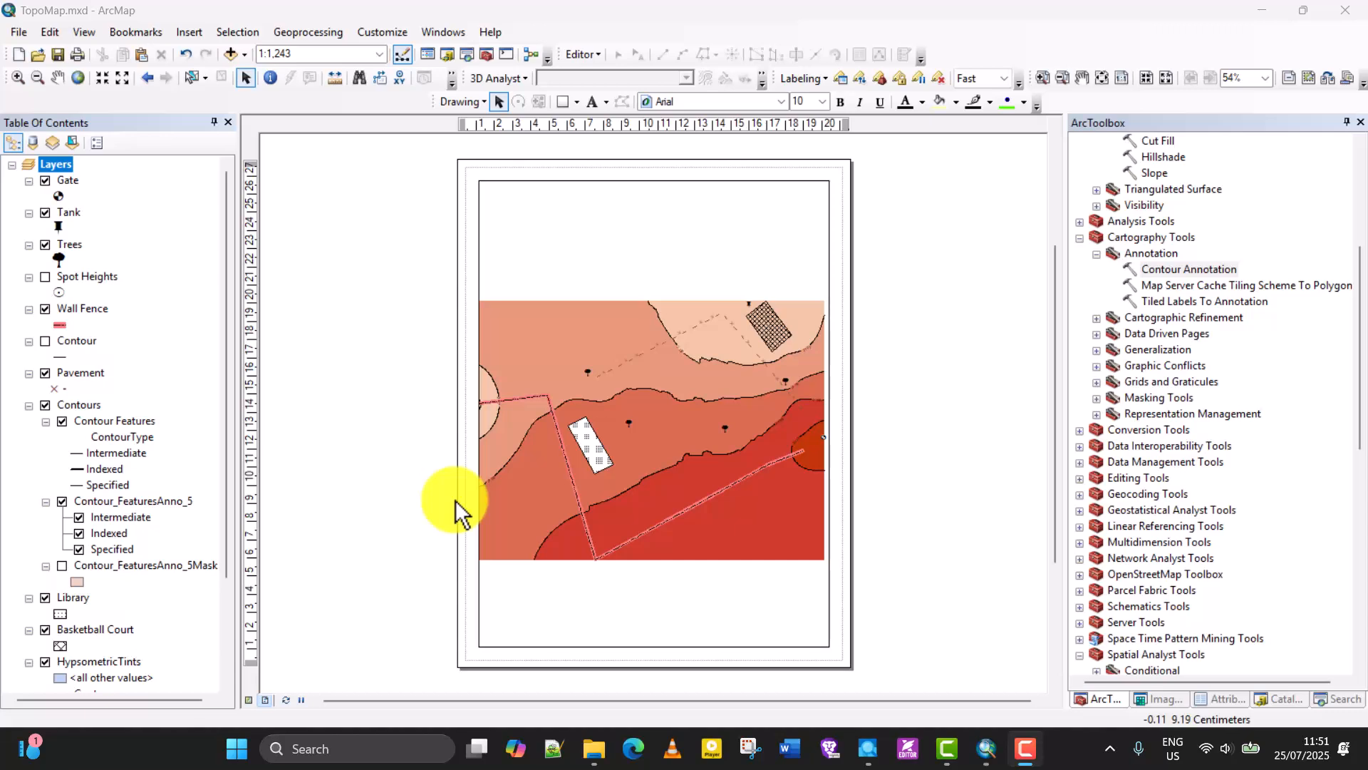
Alternate between data view and layout view to compare them, and inspect the map on the layout page.
left_click(248, 704)
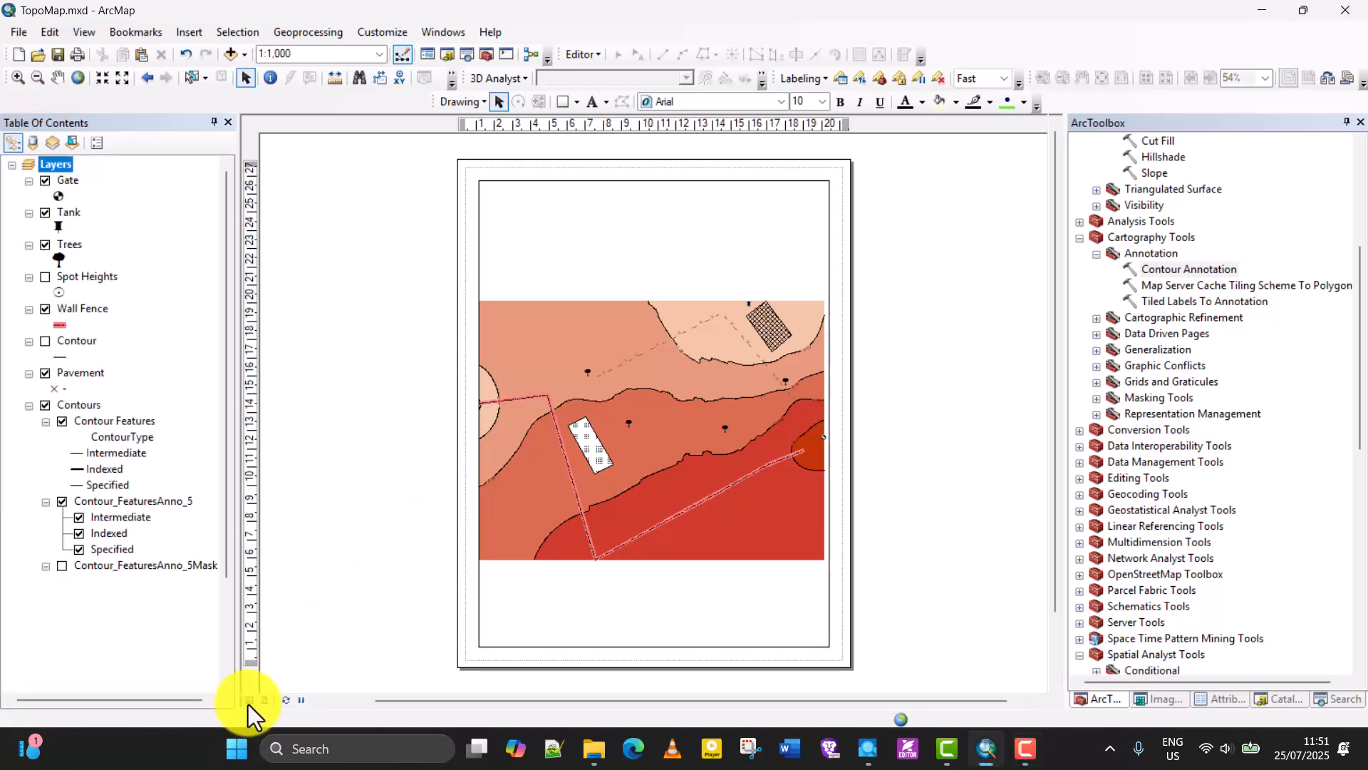
left_click(264, 701)
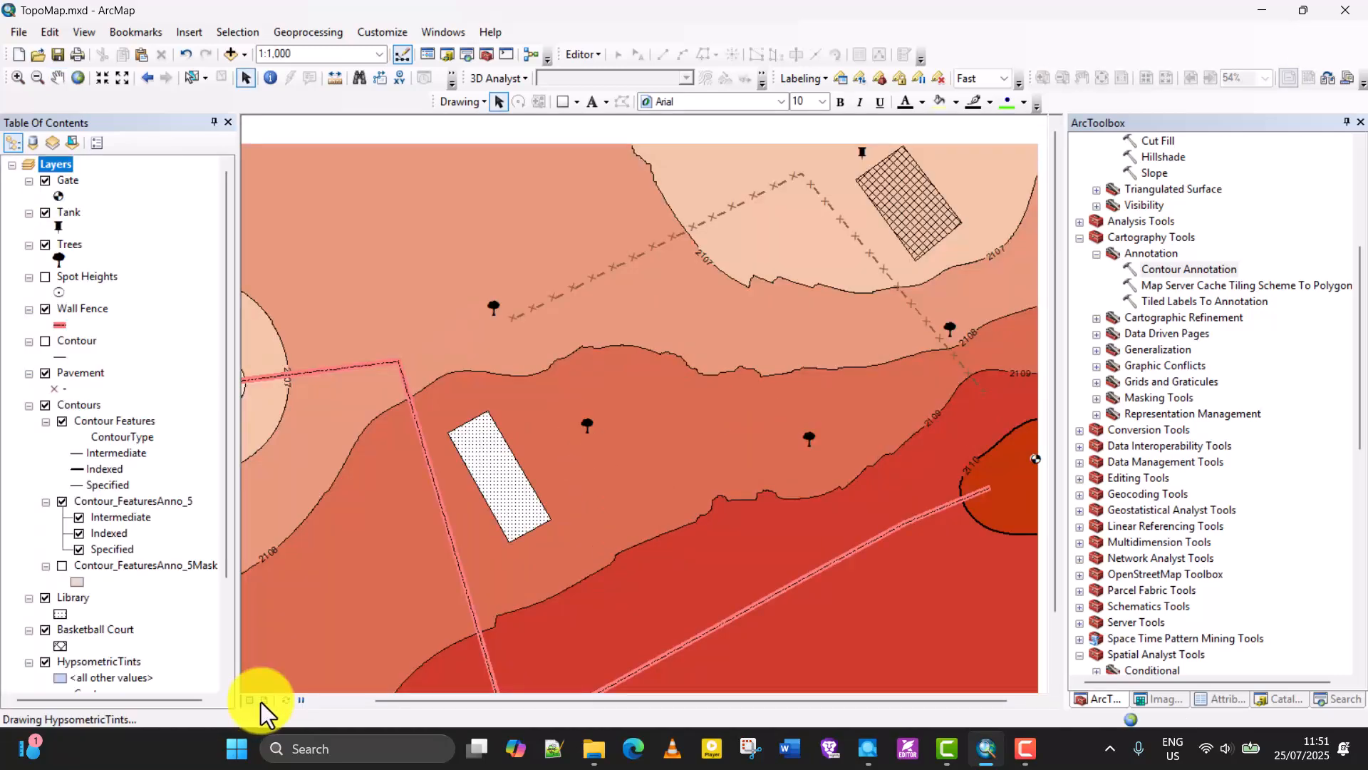
left_click(261, 702)
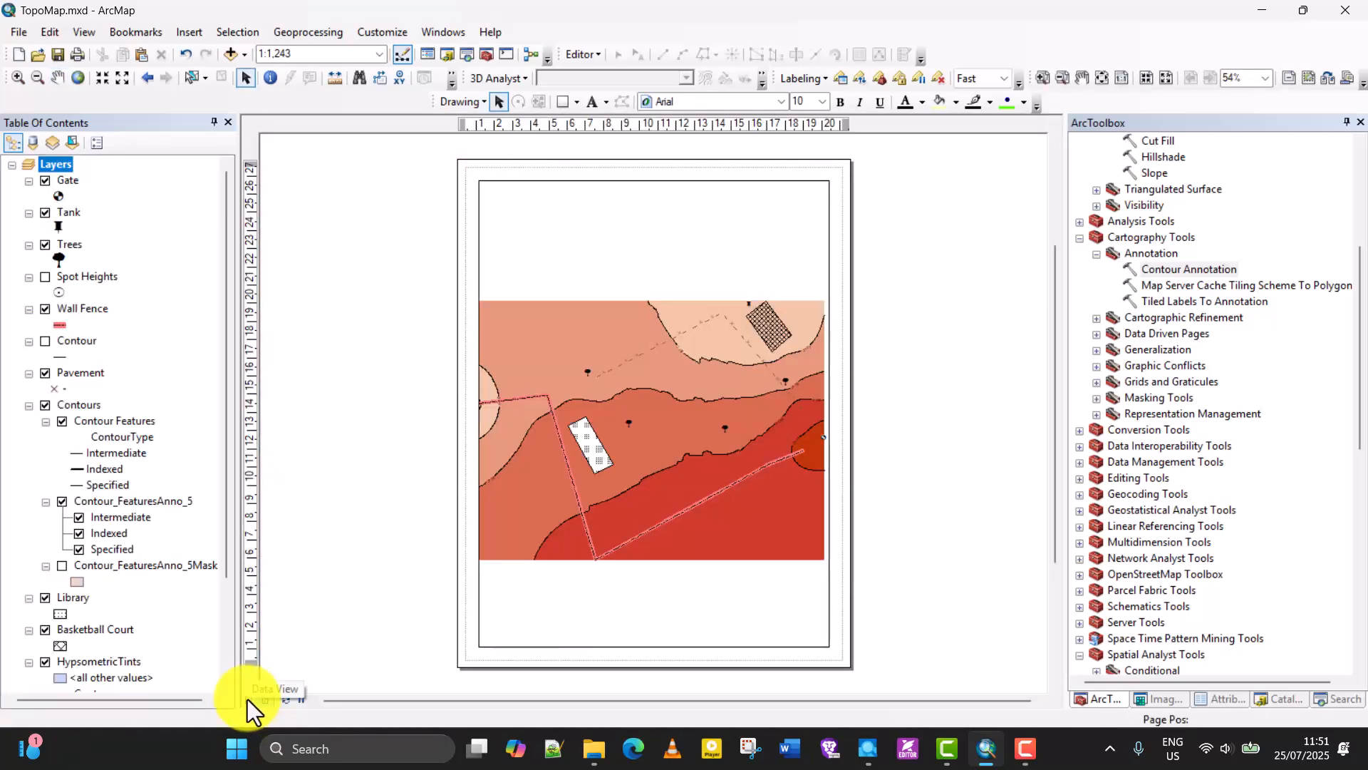
left_click(247, 699)
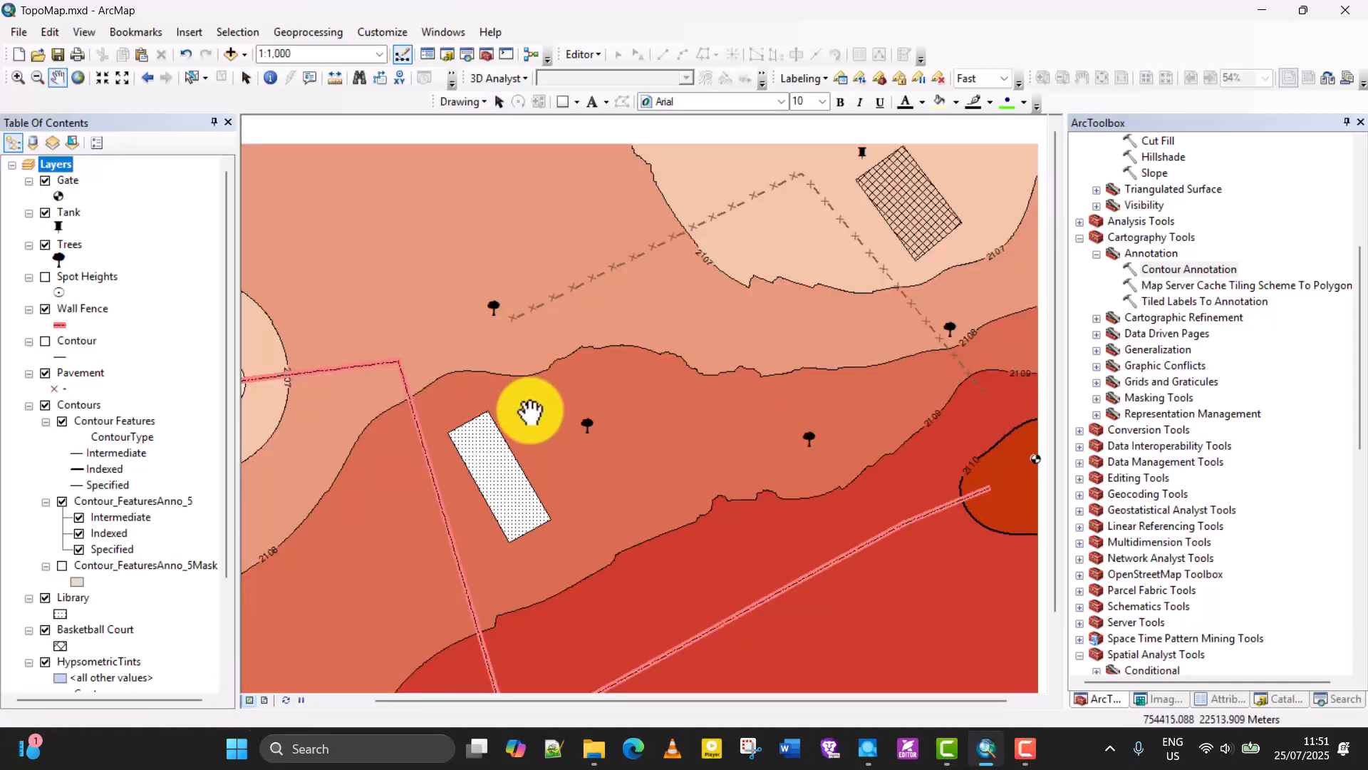
left_click(267, 699)
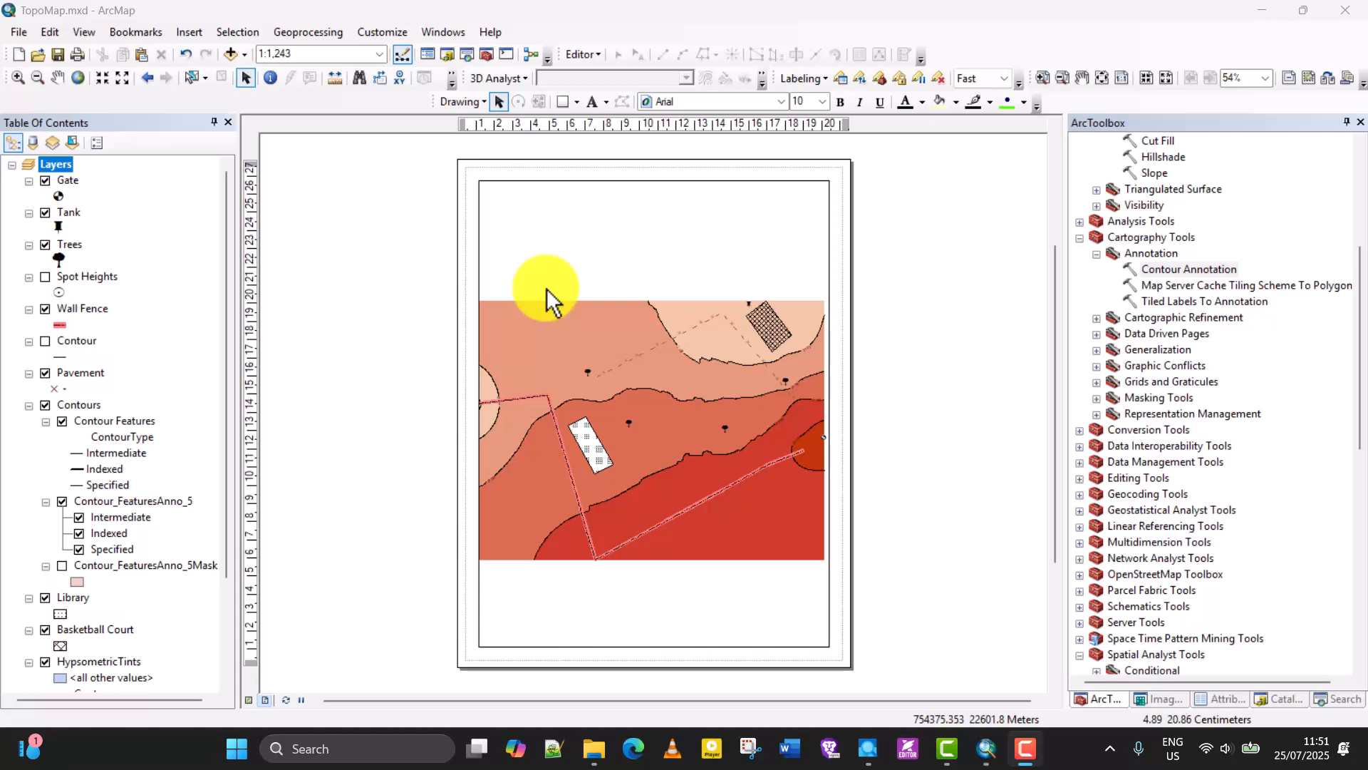
scroll(625, 399, "up", 1)
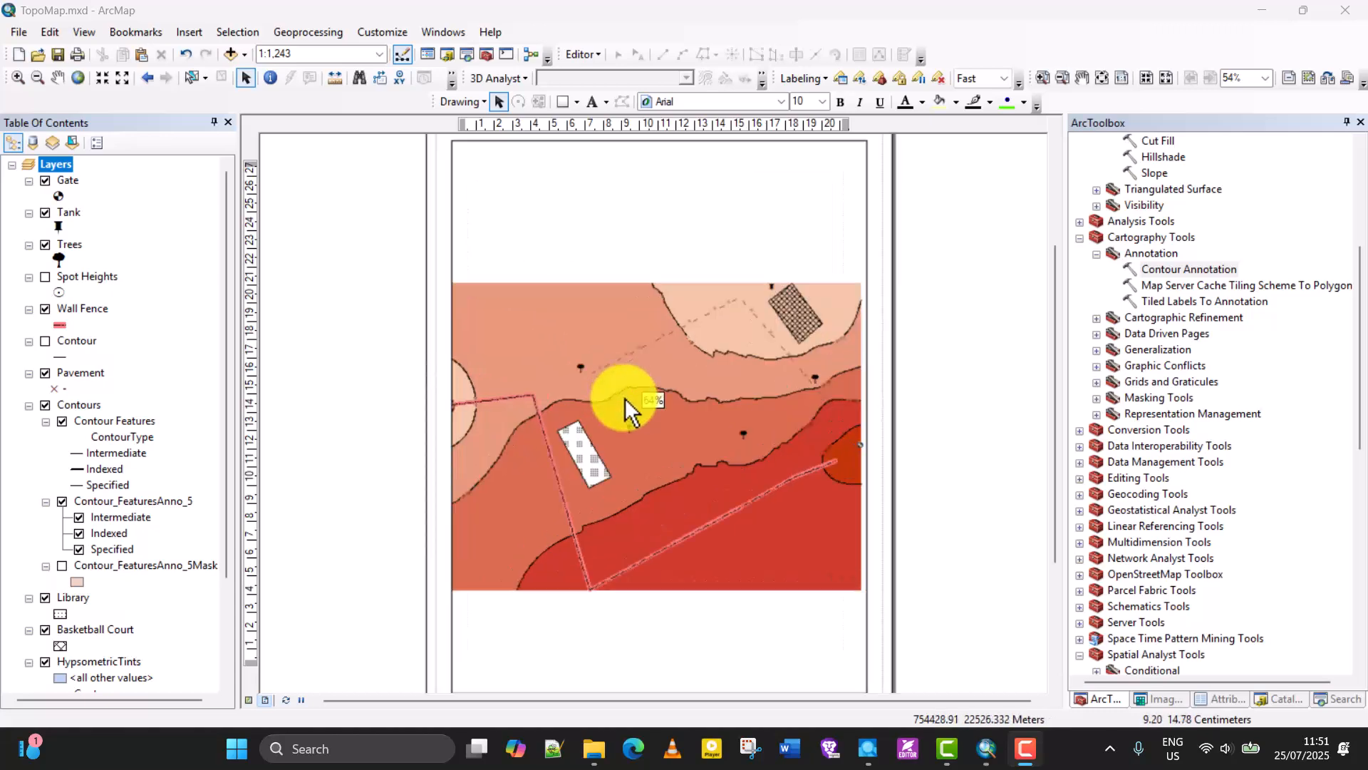
scroll(625, 399, "down", 1)
scroll(625, 406, "up", 1)
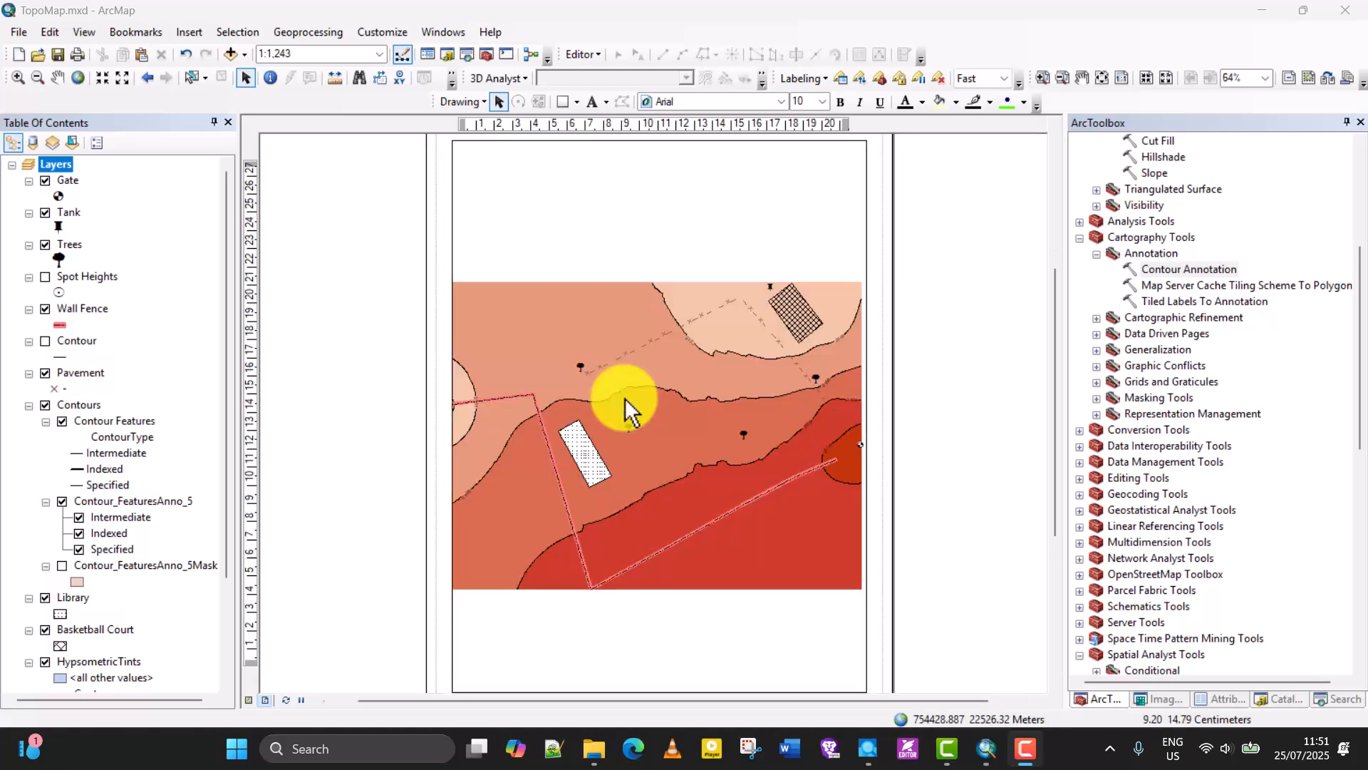
scroll(624, 398, "down", 1)
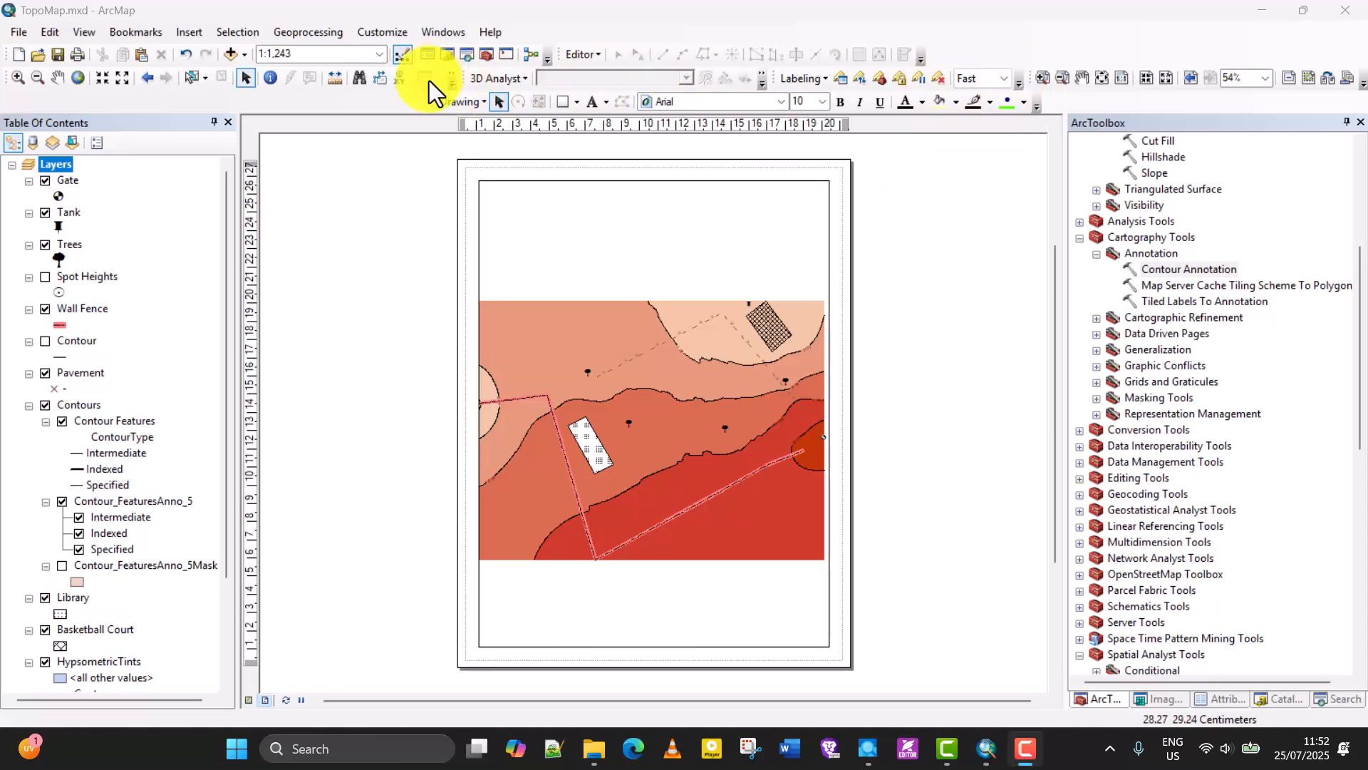
Turn the Layout toolbar off and back on, and dock it in the upper toolbar row beside the Editor toolbar.
left_click(379, 33)
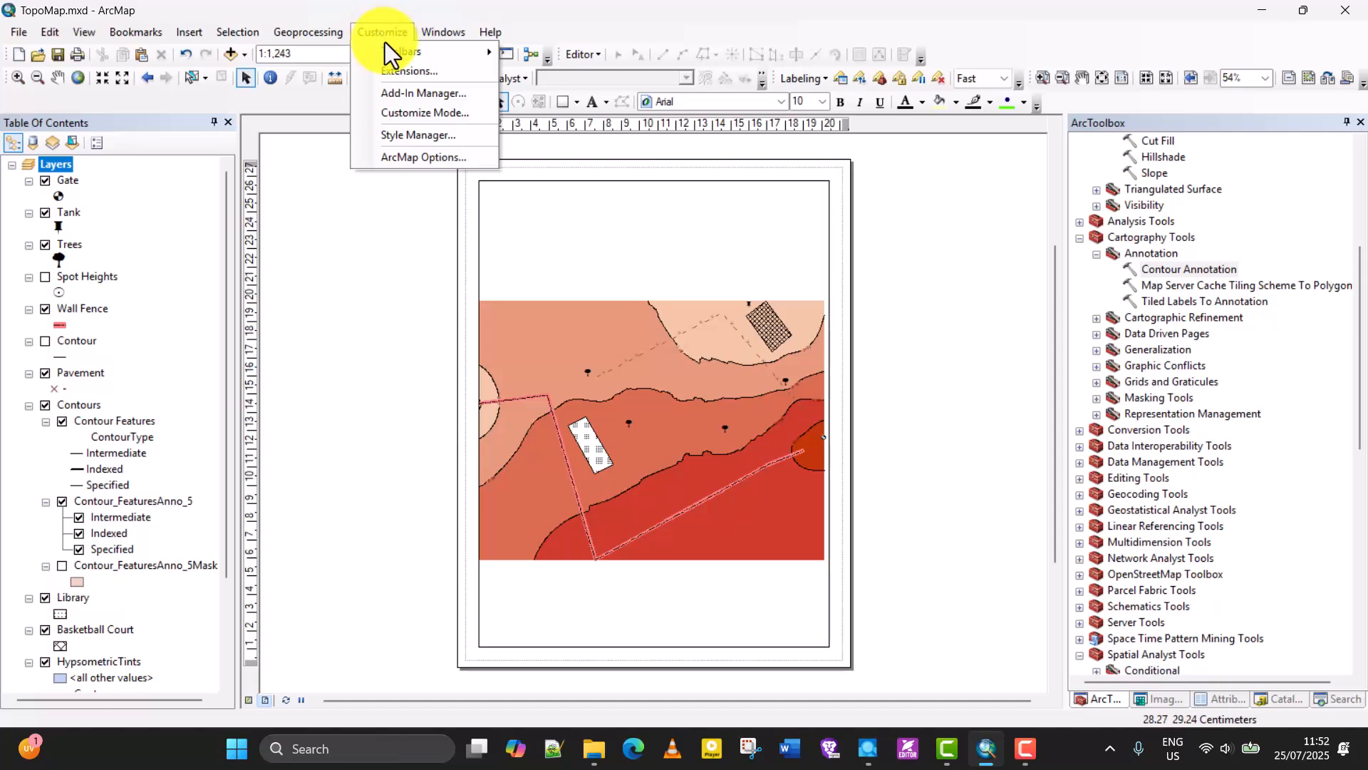
mouse_move(395, 47)
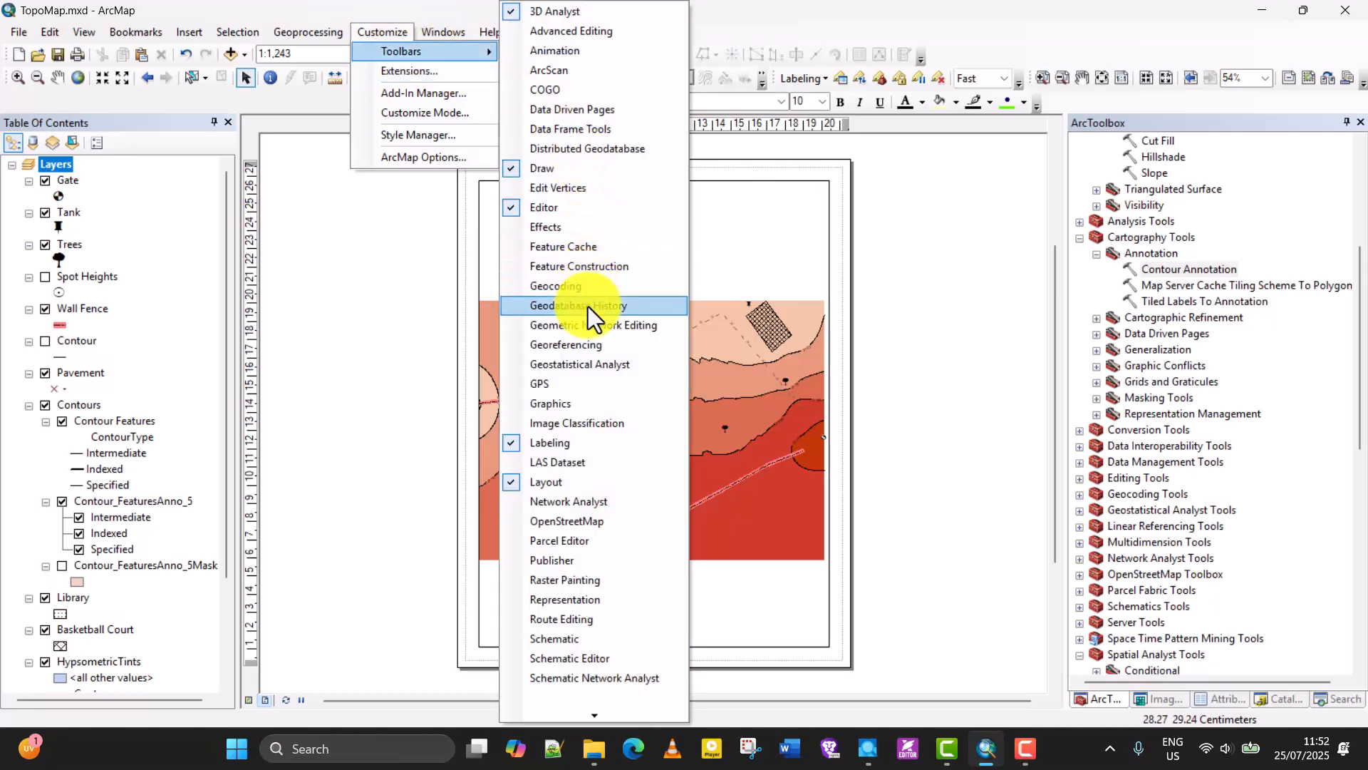
left_click(531, 483)
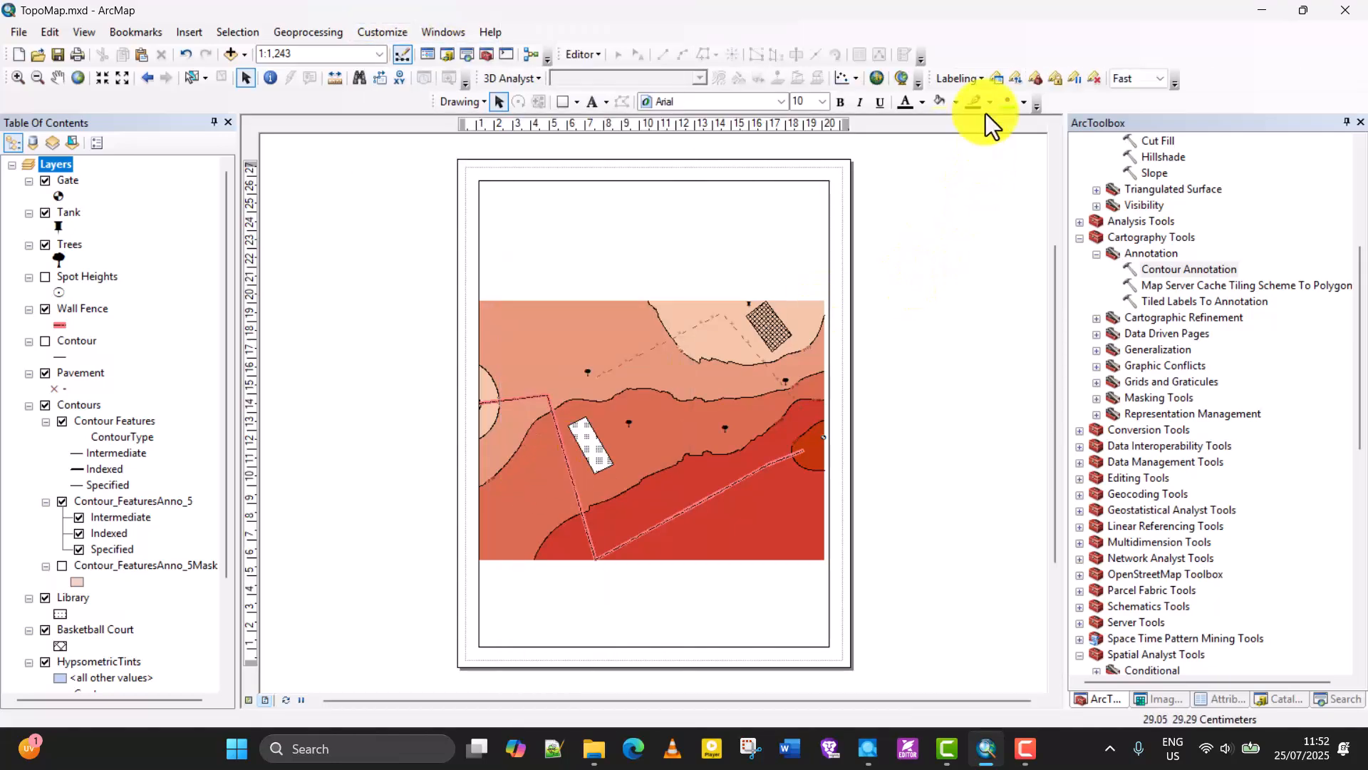
left_click(396, 37)
mouse_move(470, 53)
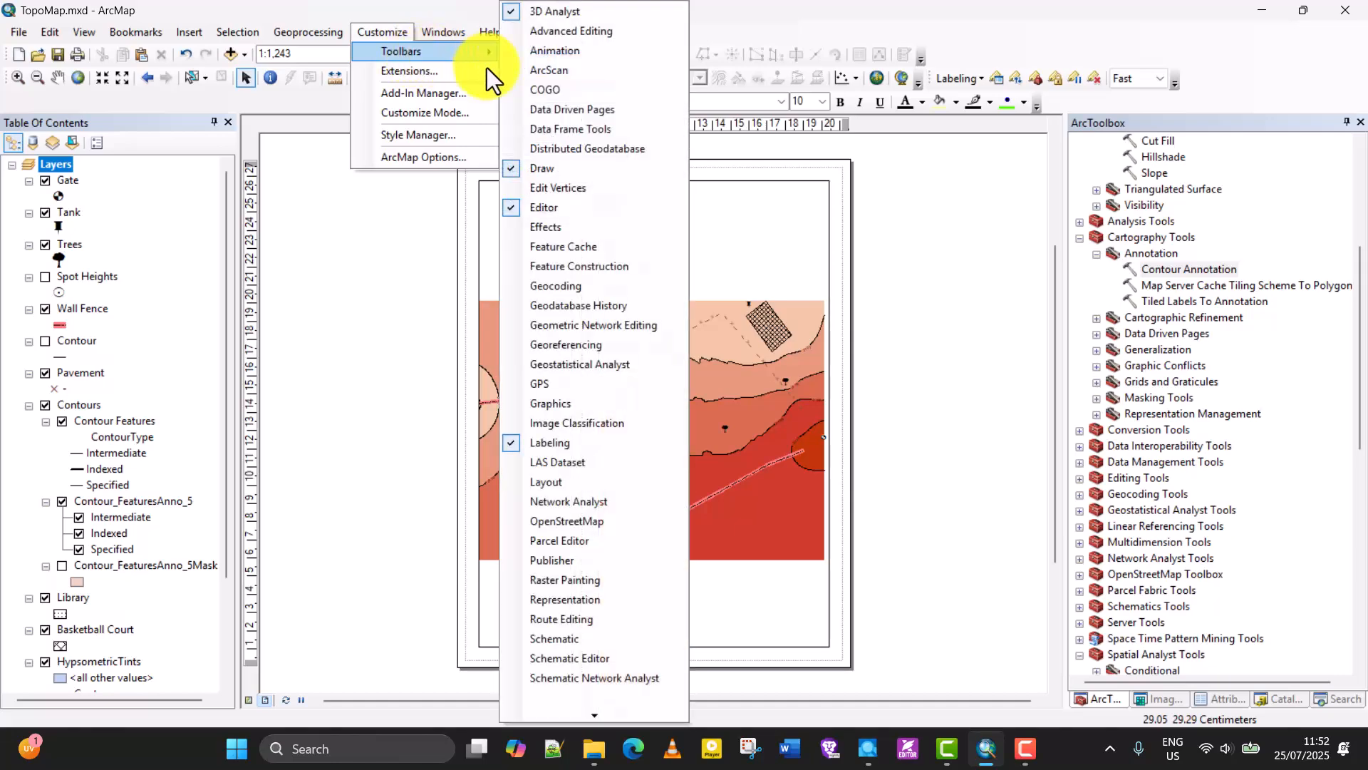
left_click(544, 480)
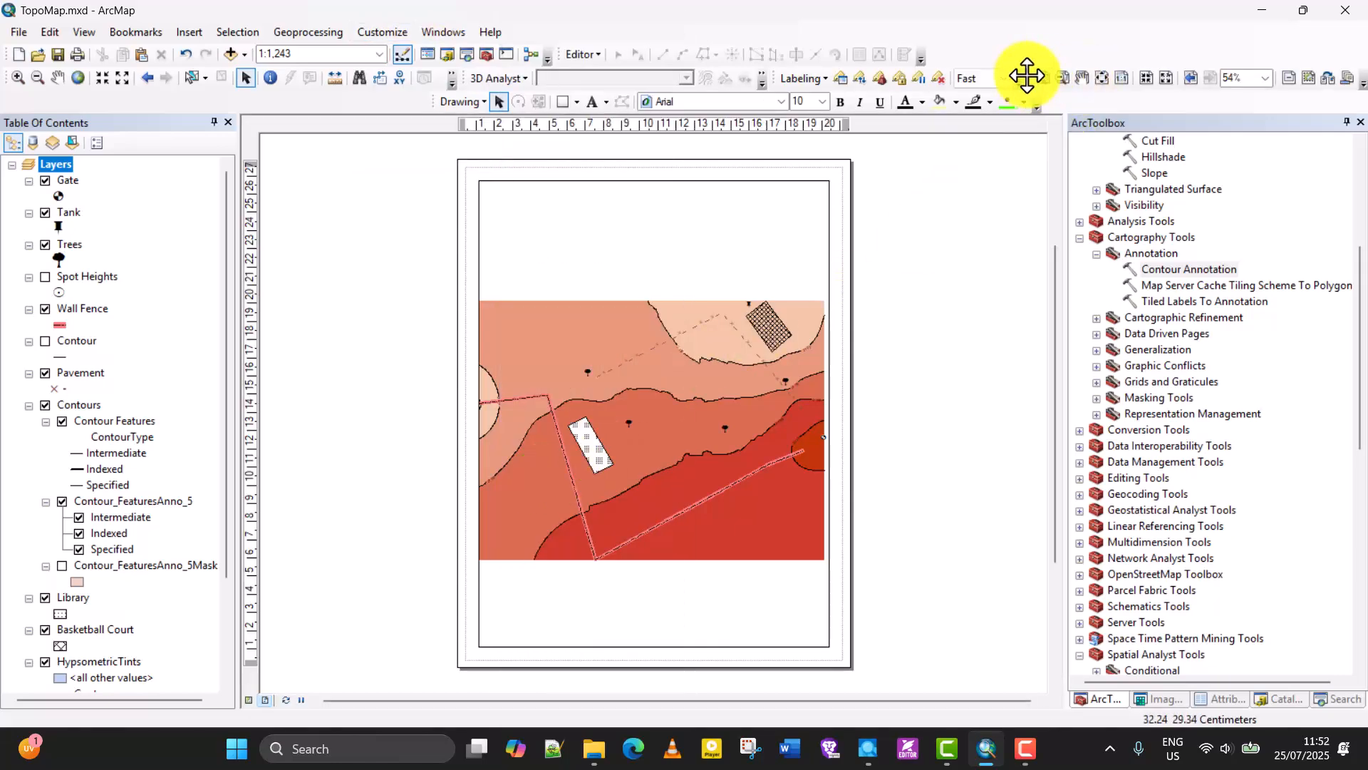
left_click_drag(1029, 77, 951, 75)
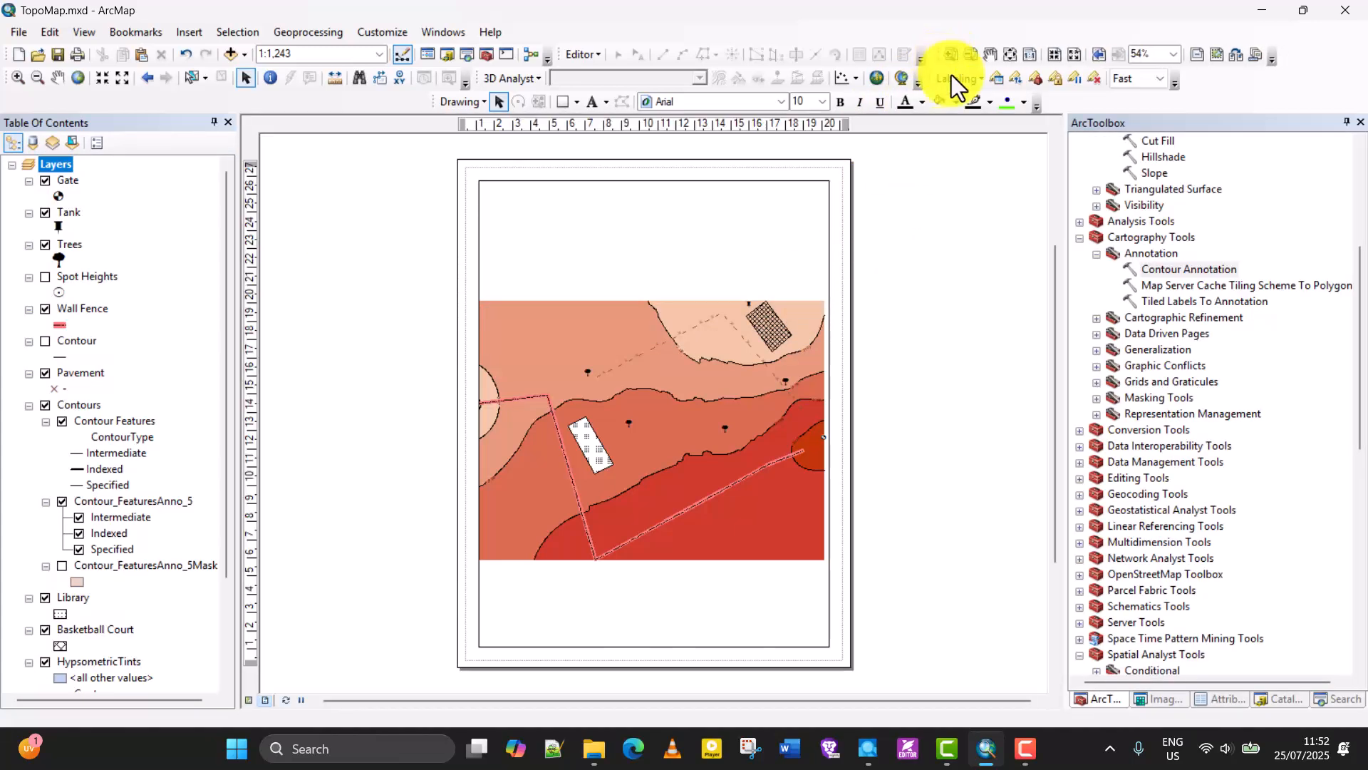
Open the layout template selection and preview the ISO (A) page size templates in various sizes and orientations.
left_click(1233, 60)
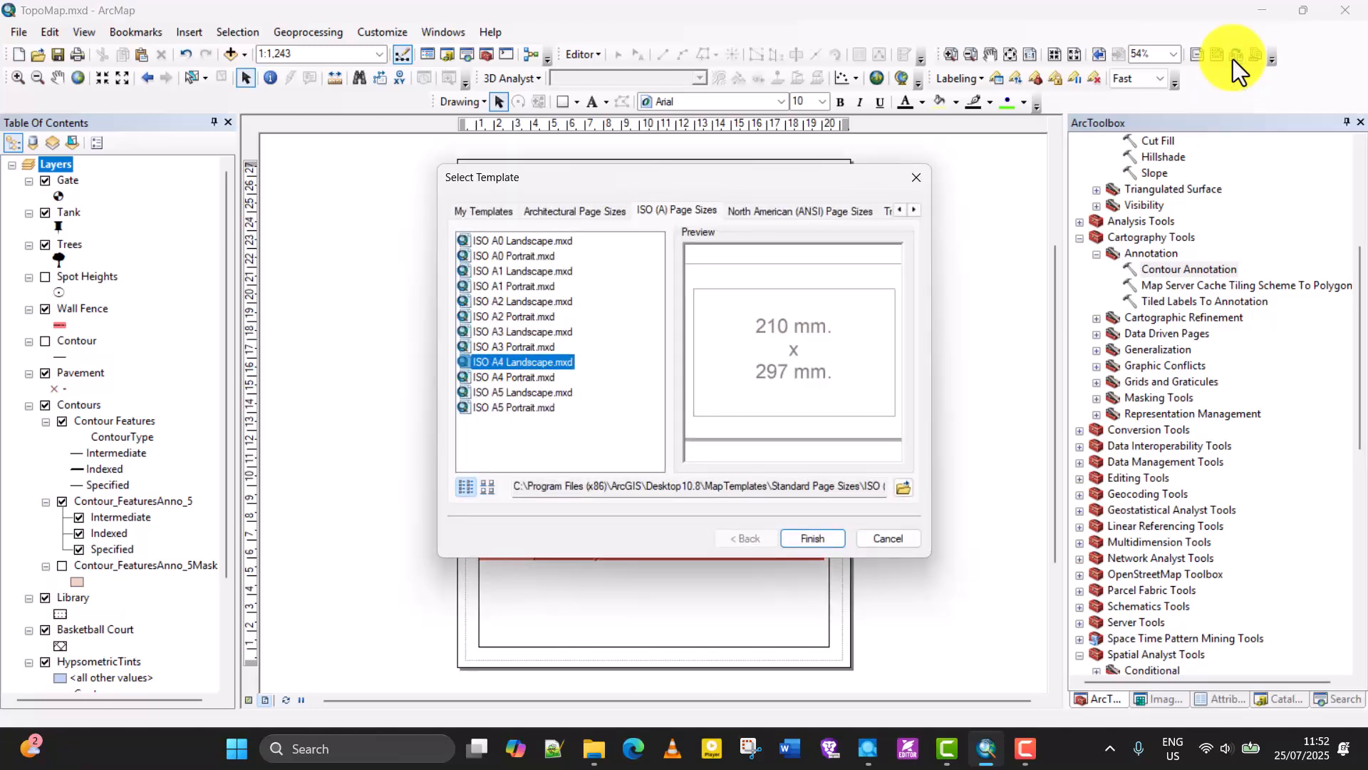
left_click_drag(652, 195, 528, 197)
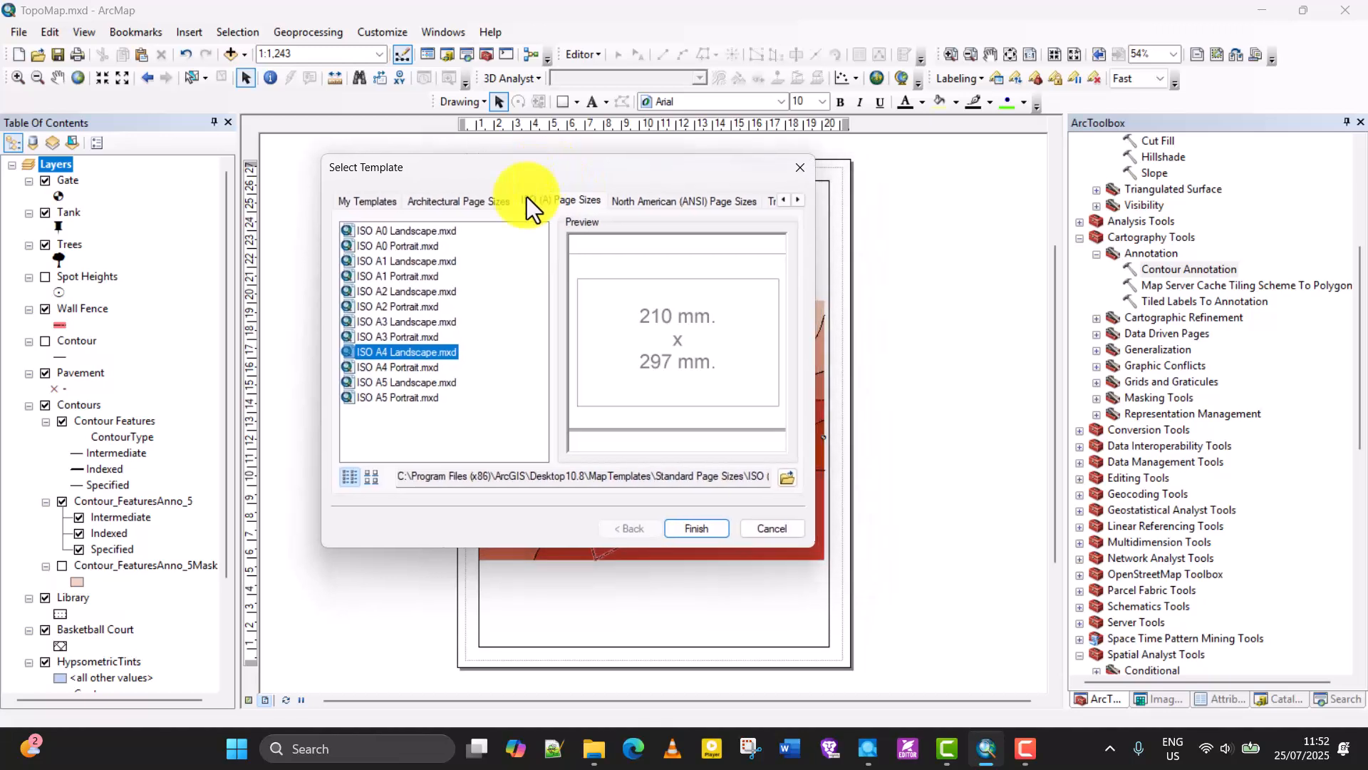
left_click(431, 322)
left_click(428, 308)
left_click(422, 350)
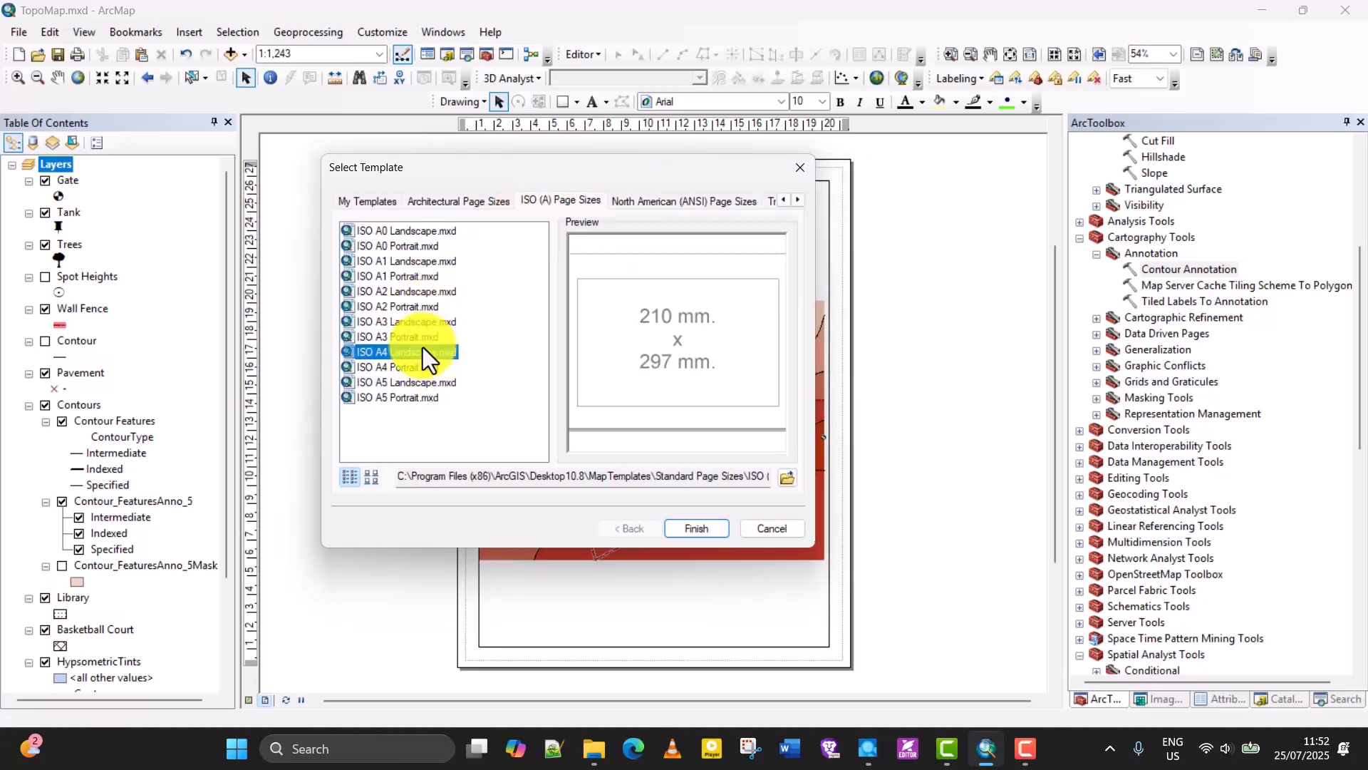
left_click(443, 203)
left_click(381, 203)
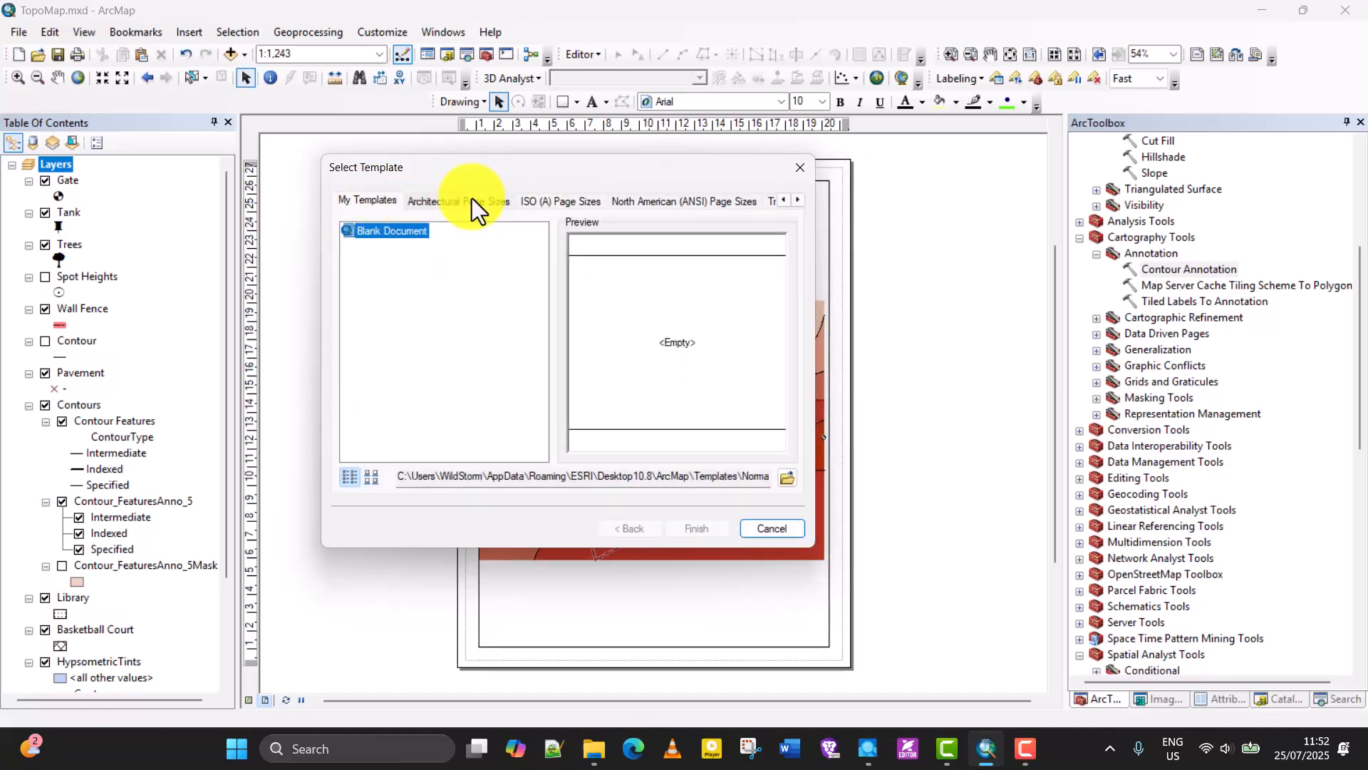
left_click(572, 203)
left_click(412, 247)
left_click(407, 289)
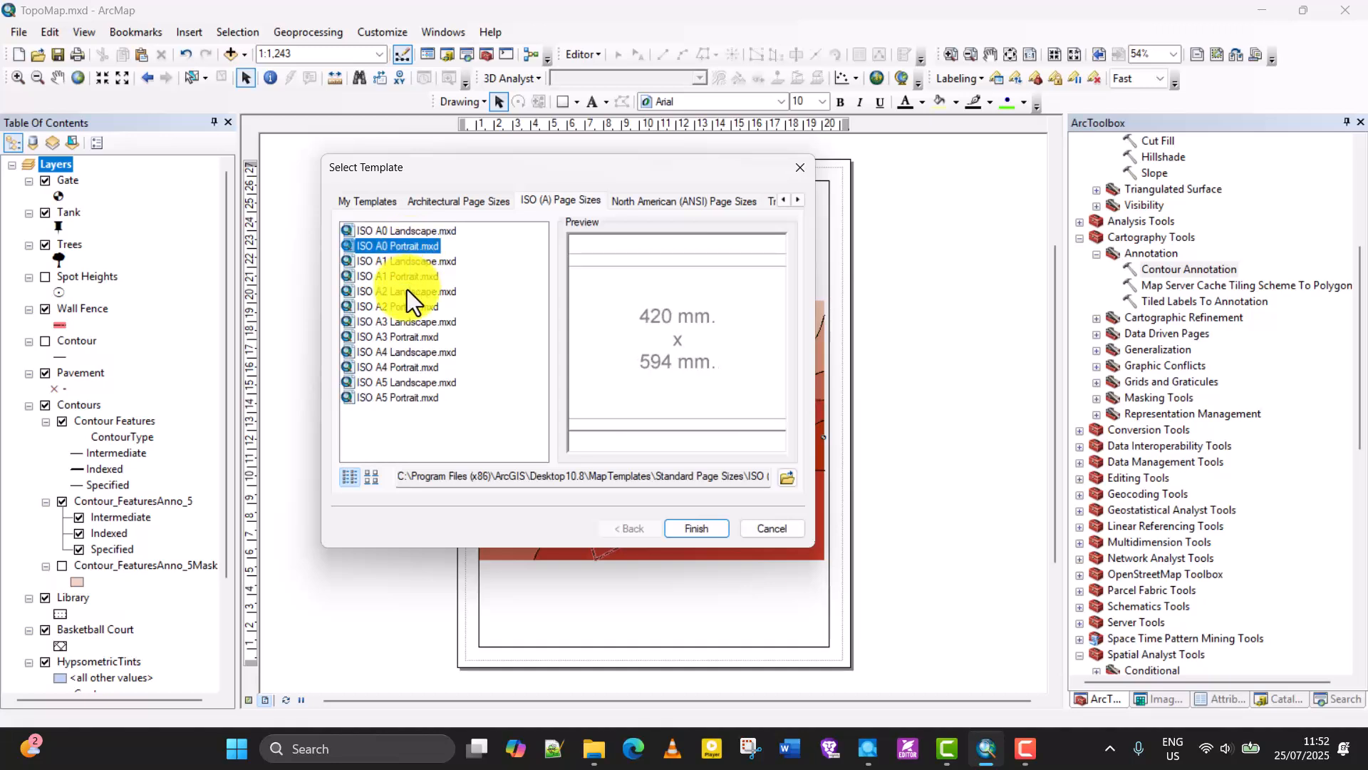
left_click(403, 320)
left_click(404, 351)
left_click(404, 367)
left_click(405, 397)
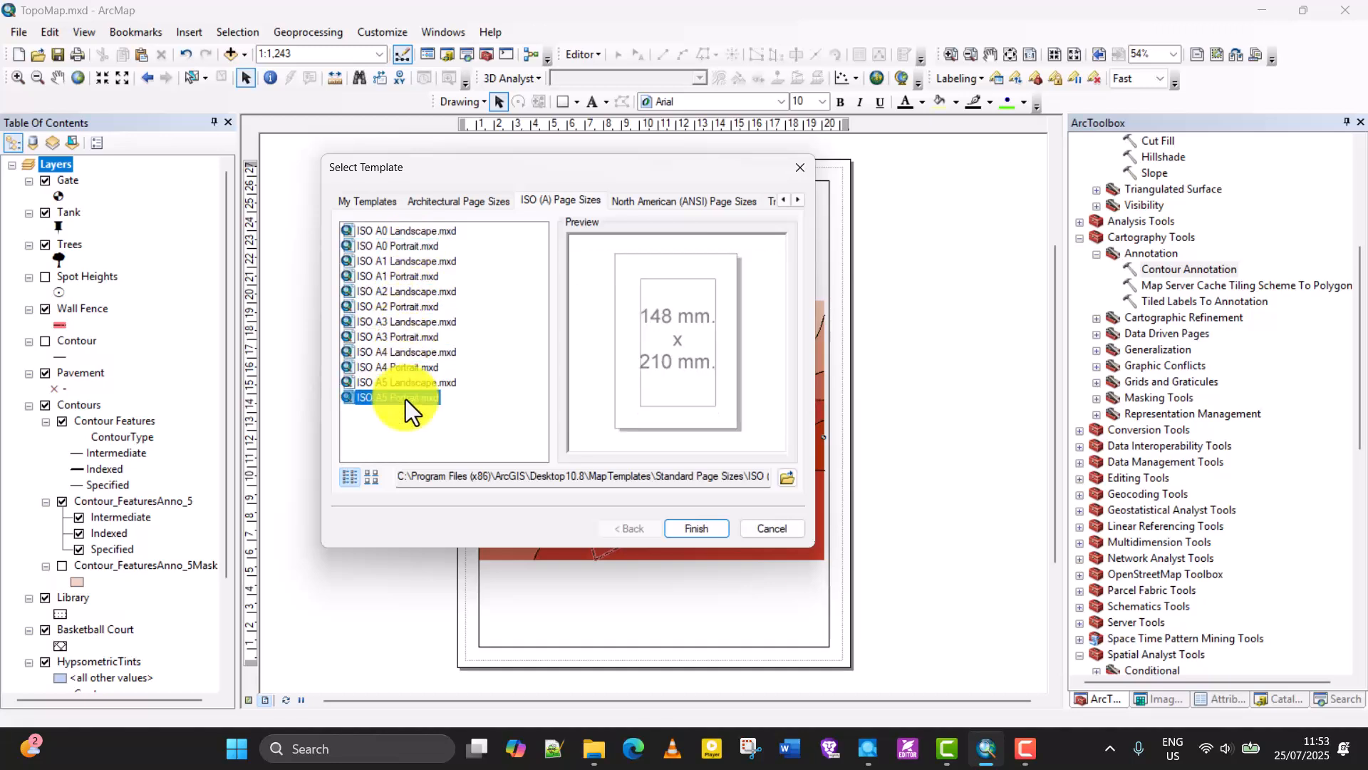
Apply the ISO A4 Landscape template to the layout page.
left_click(412, 369)
left_click(417, 358)
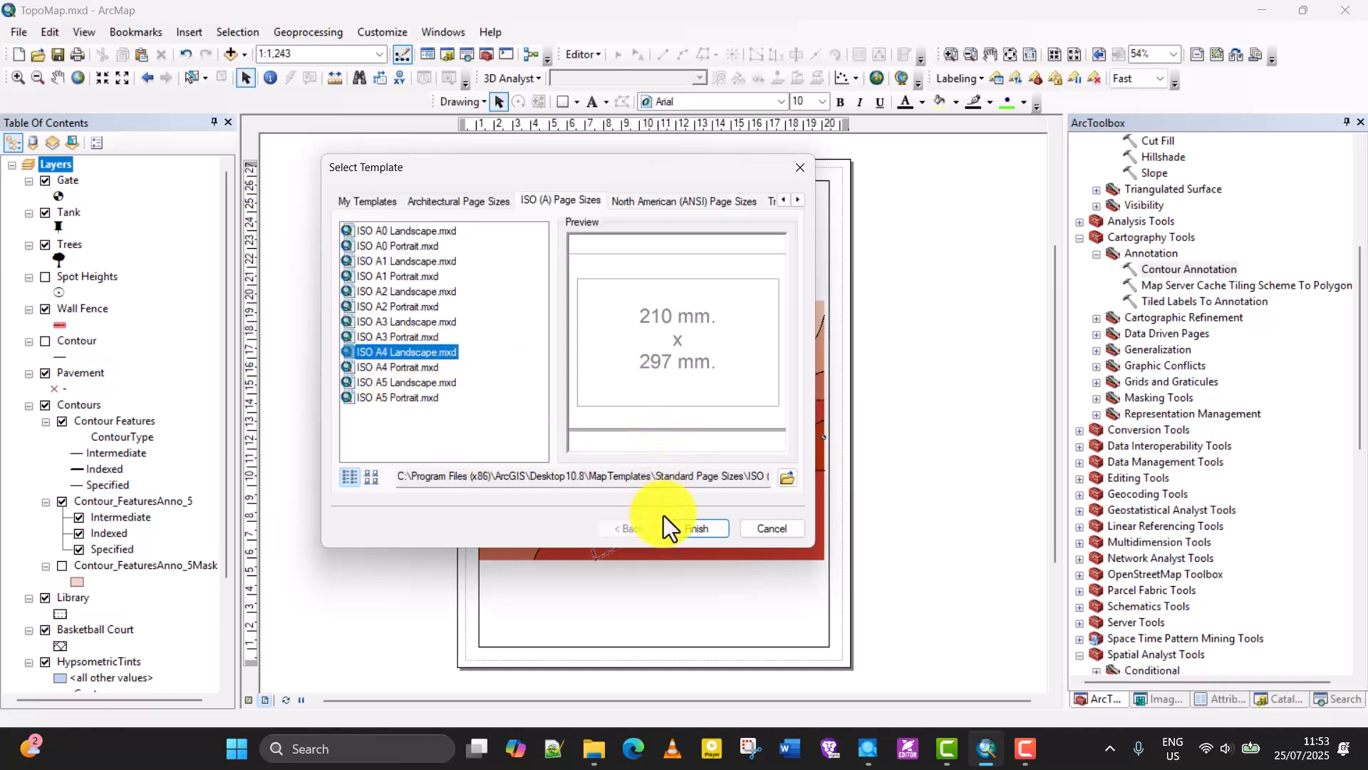
left_click(696, 532)
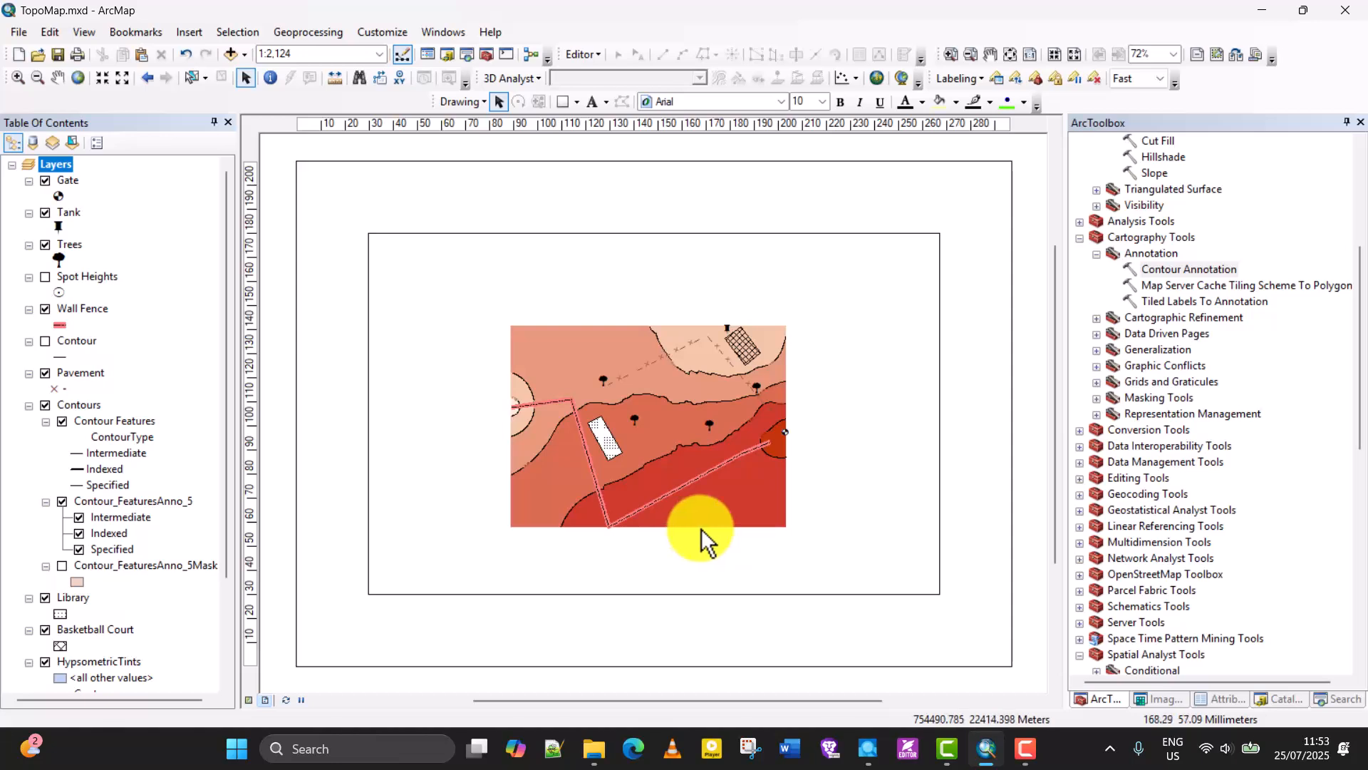
Resize the data frame toward the page's top, left and bottom edges, and pull its right edge inward to leave a wide right margin.
left_click(750, 235)
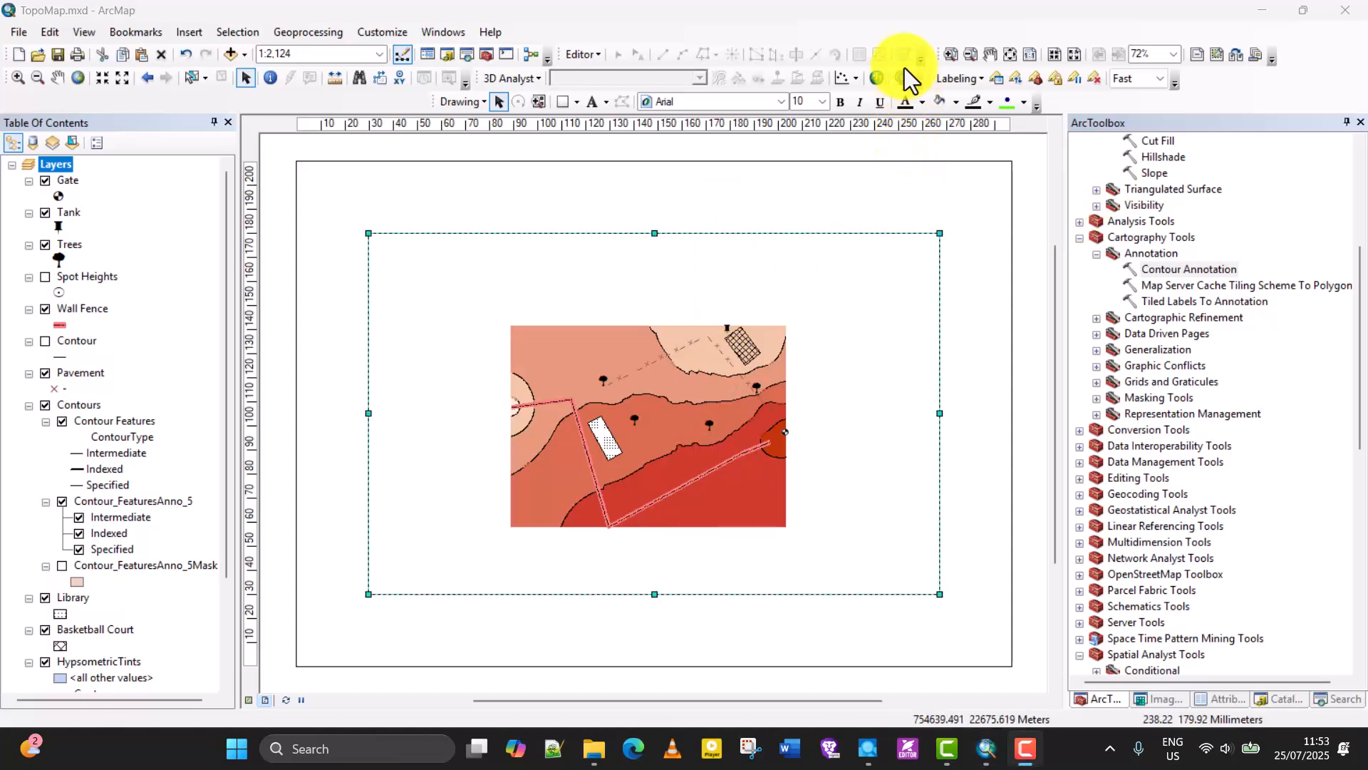
right_click(791, 230)
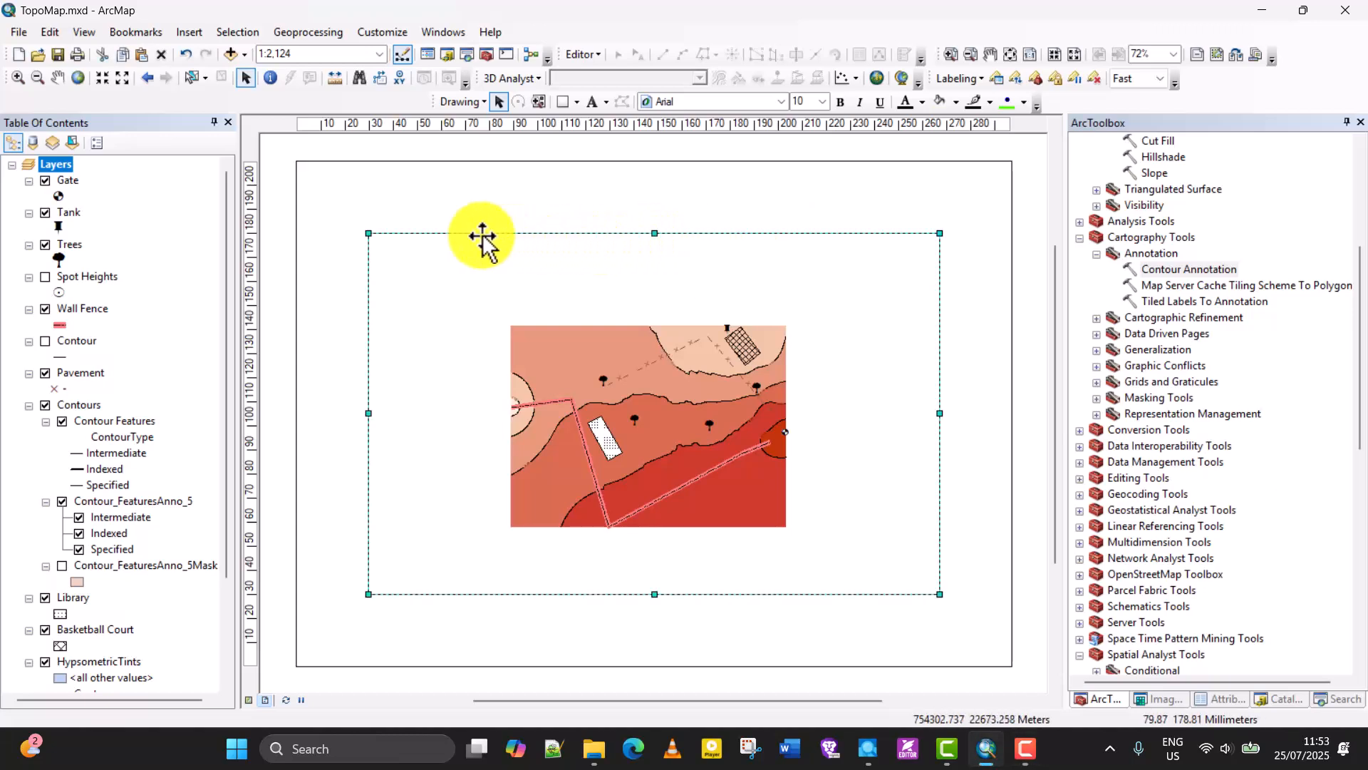
left_click(590, 205)
left_click(477, 266)
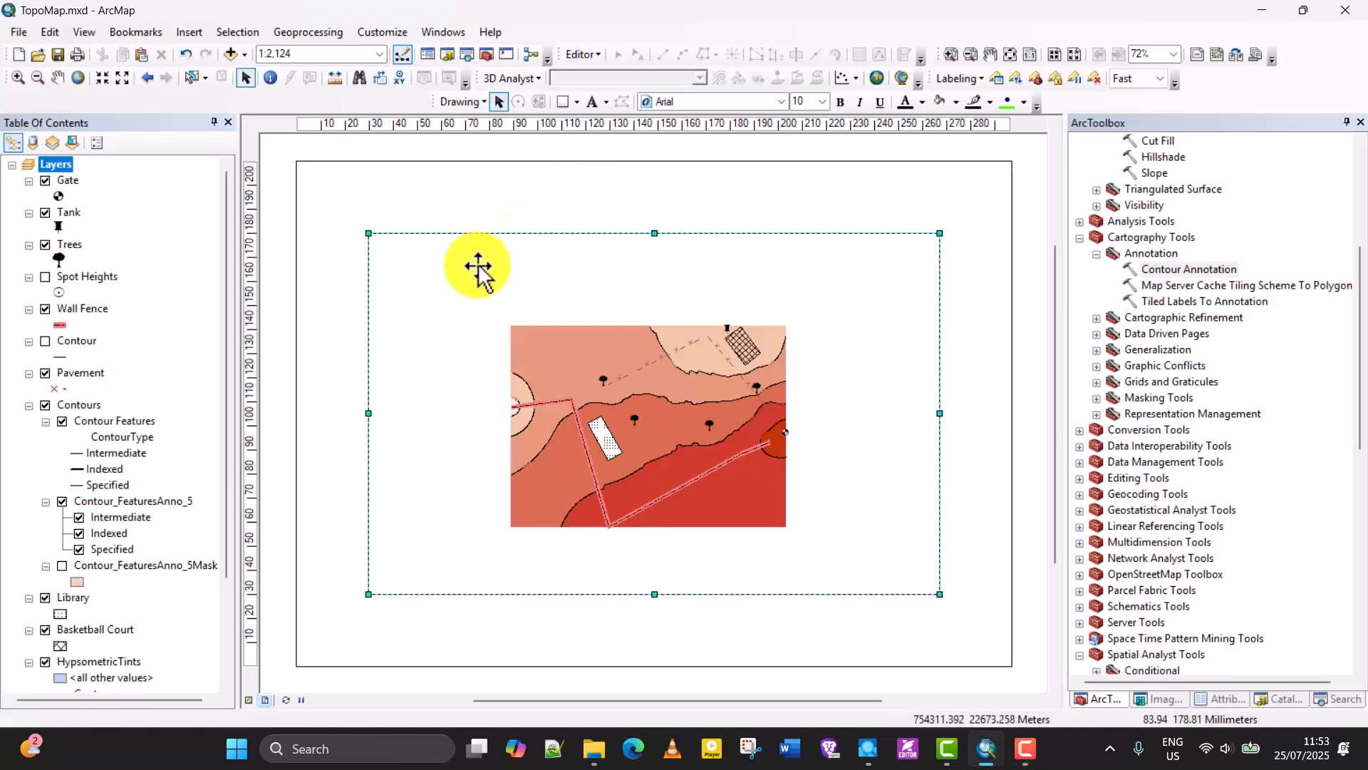
left_click(677, 205)
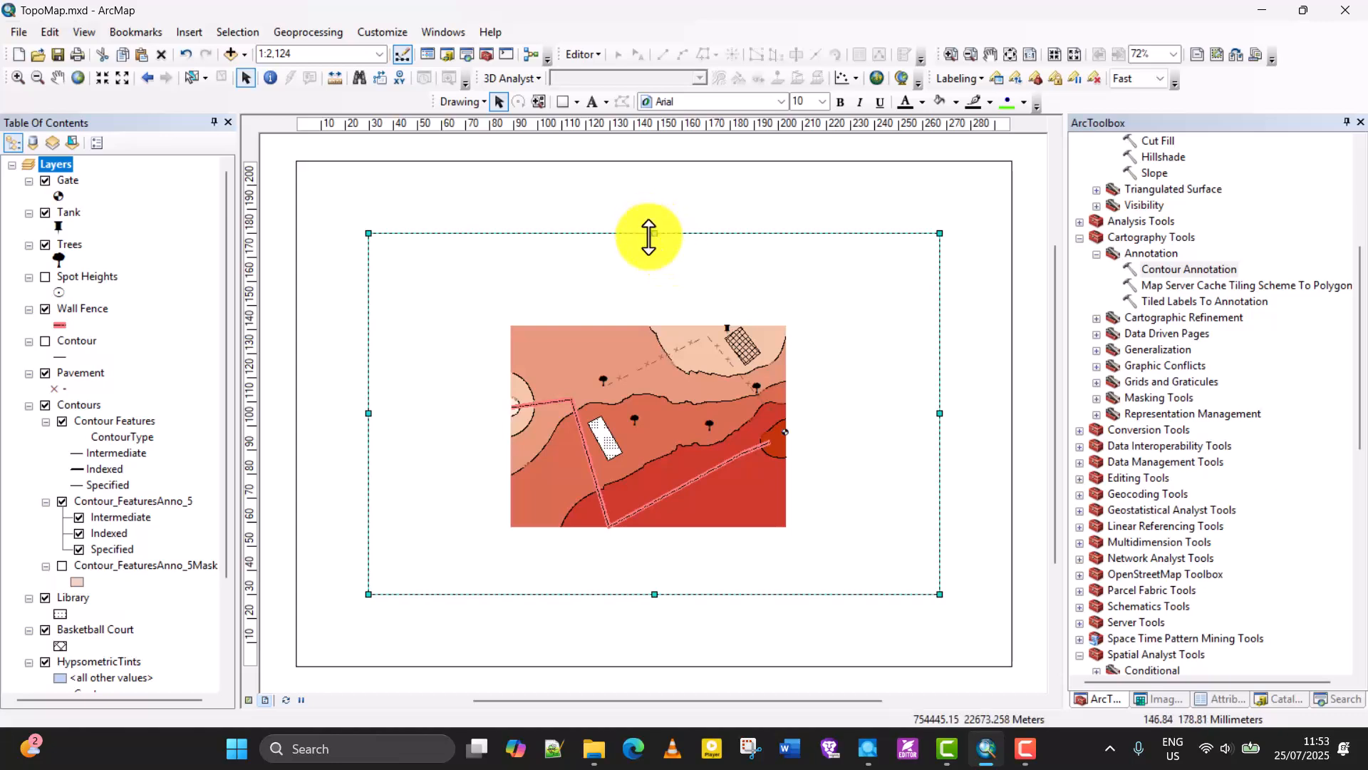
left_click_drag(654, 233, 650, 203)
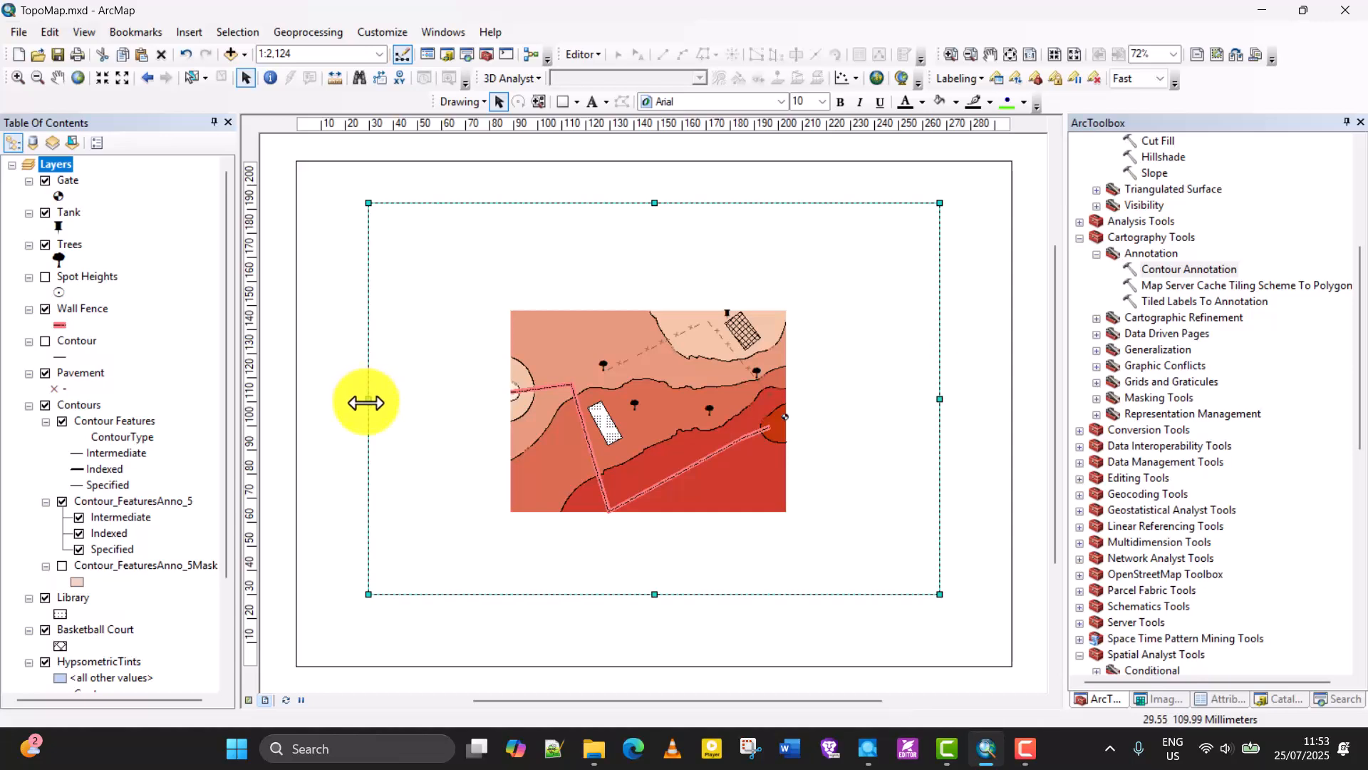
left_click_drag(366, 402, 332, 413)
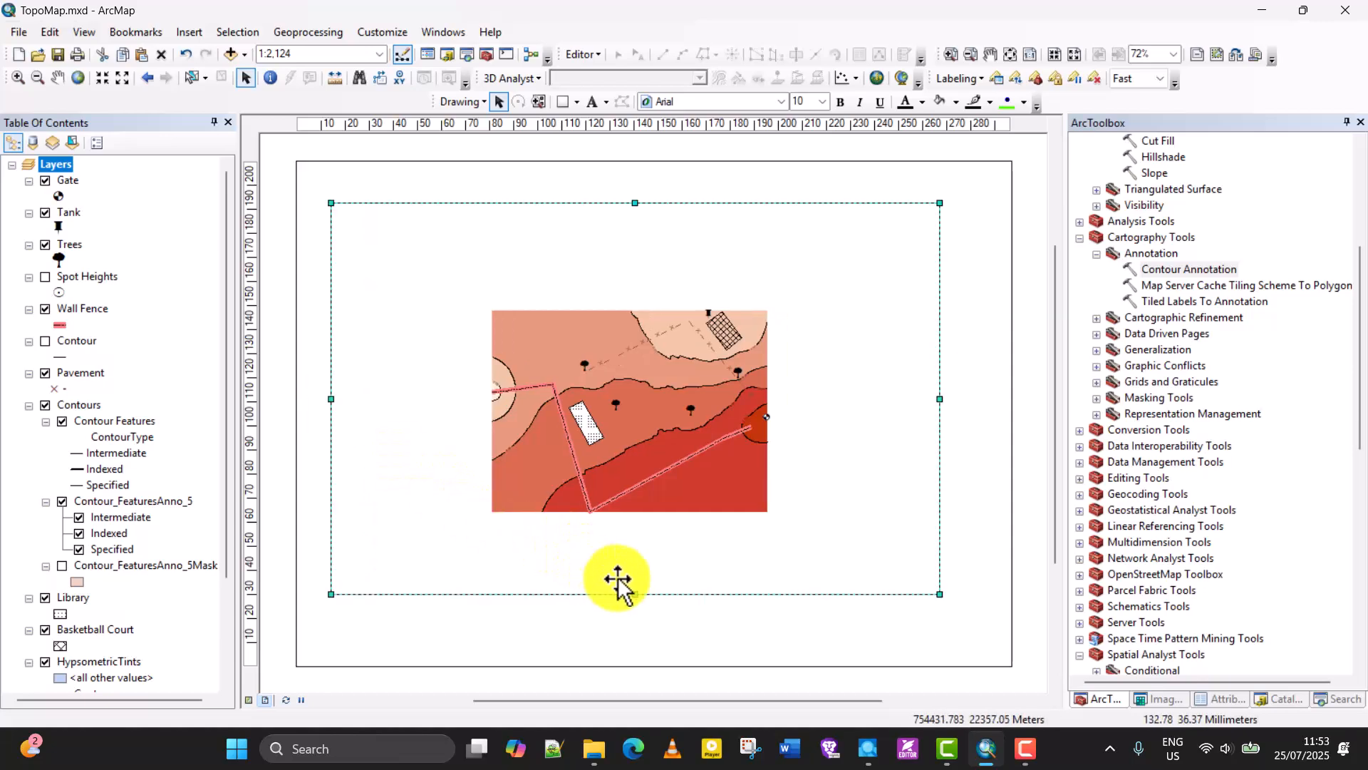
left_click_drag(633, 596, 630, 634)
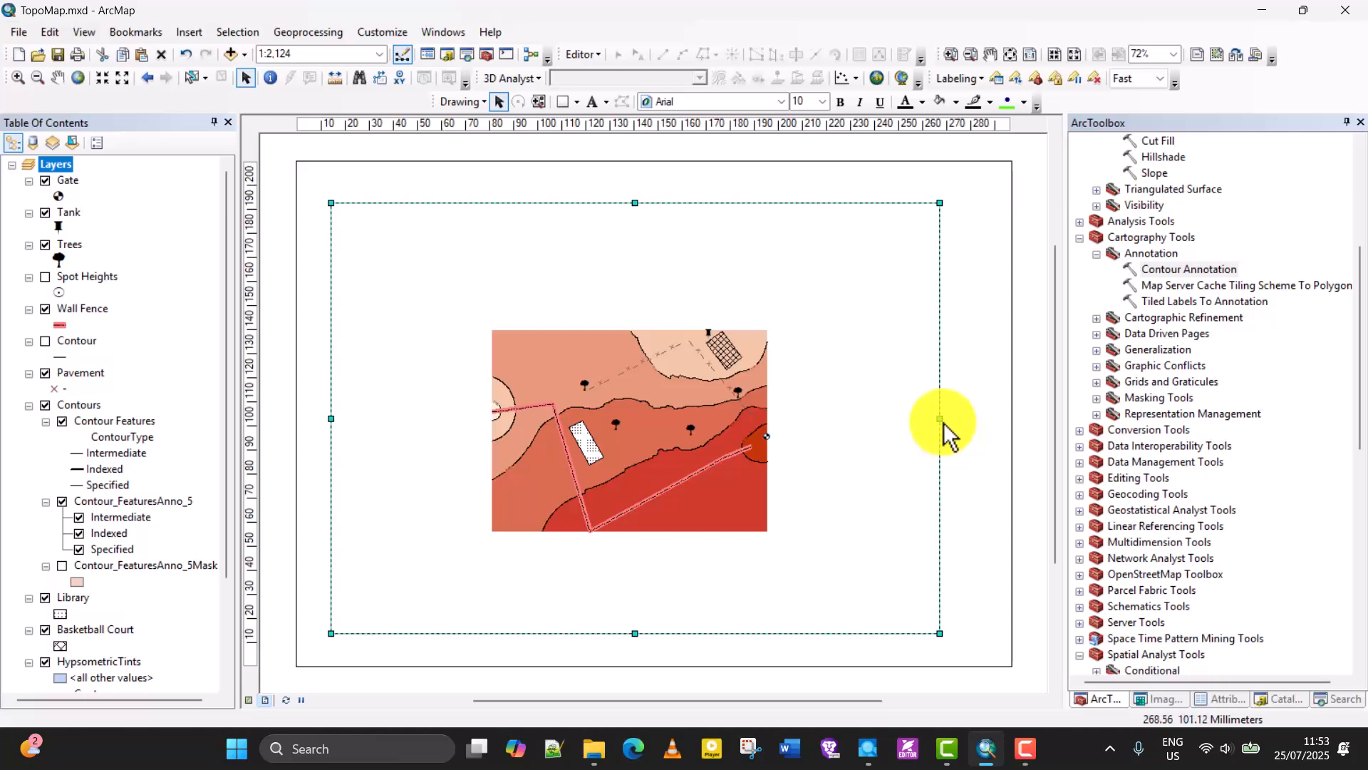
left_click_drag(941, 419, 804, 420)
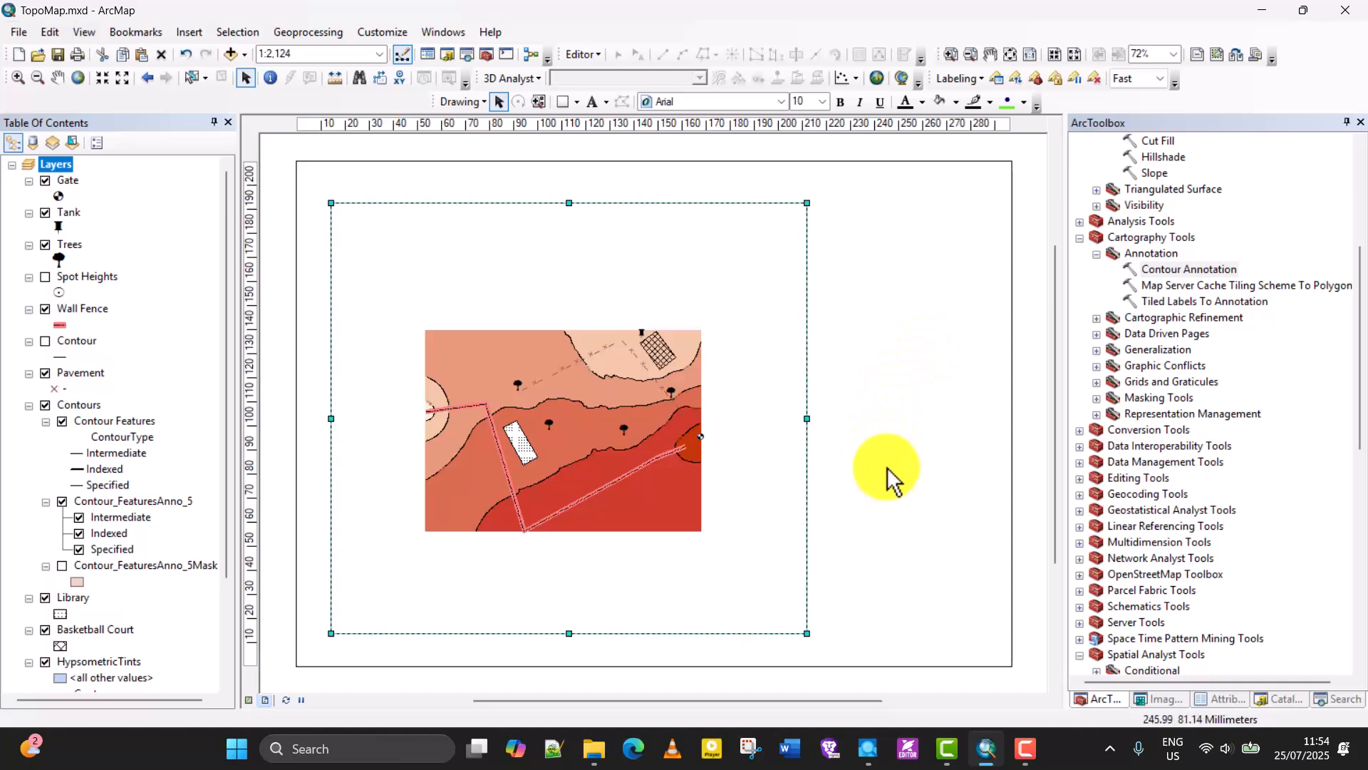
mouse_move(570, 633)
left_mouse_down()
mouse_move(569, 587)
mouse_move(567, 632)
left_mouse_up()
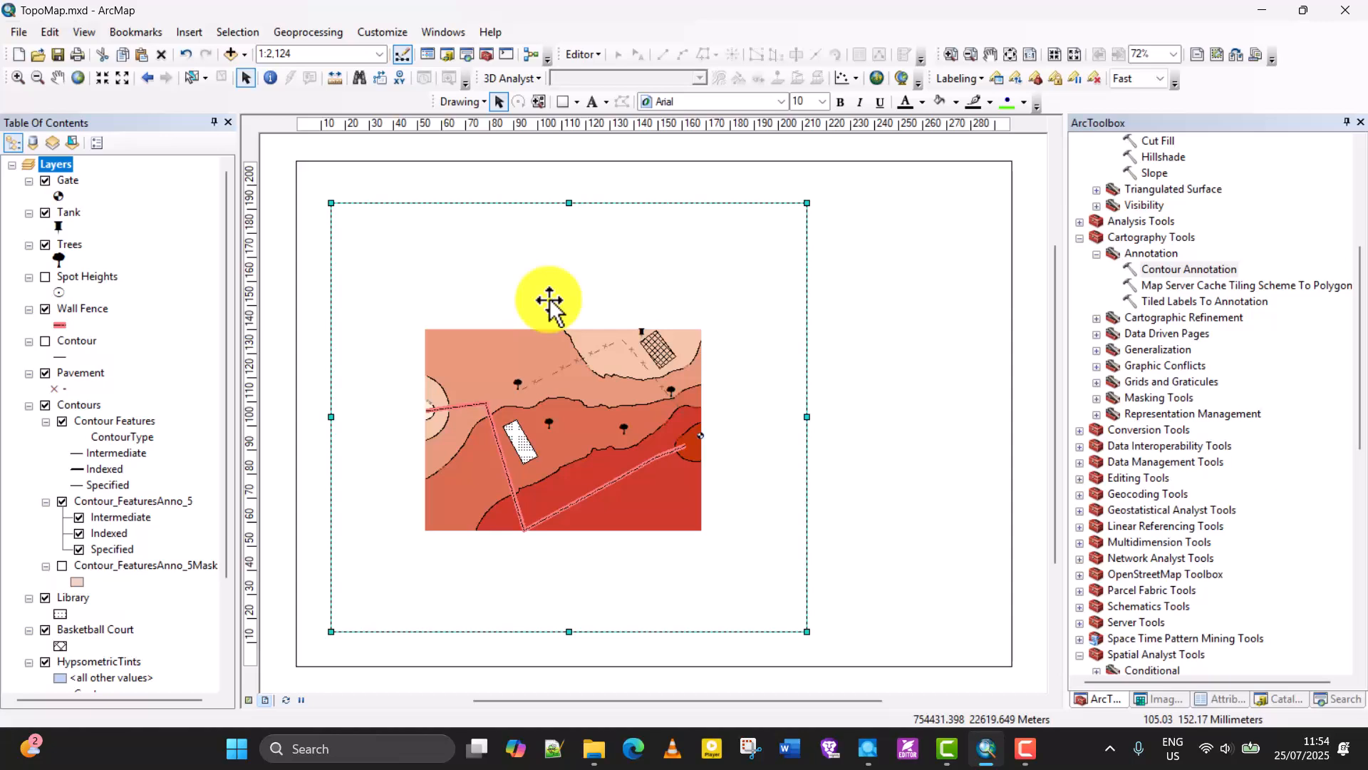
Enlarge the map to 1:1,250 in data view and check how it fills the data frame in layout view.
right_click(559, 393)
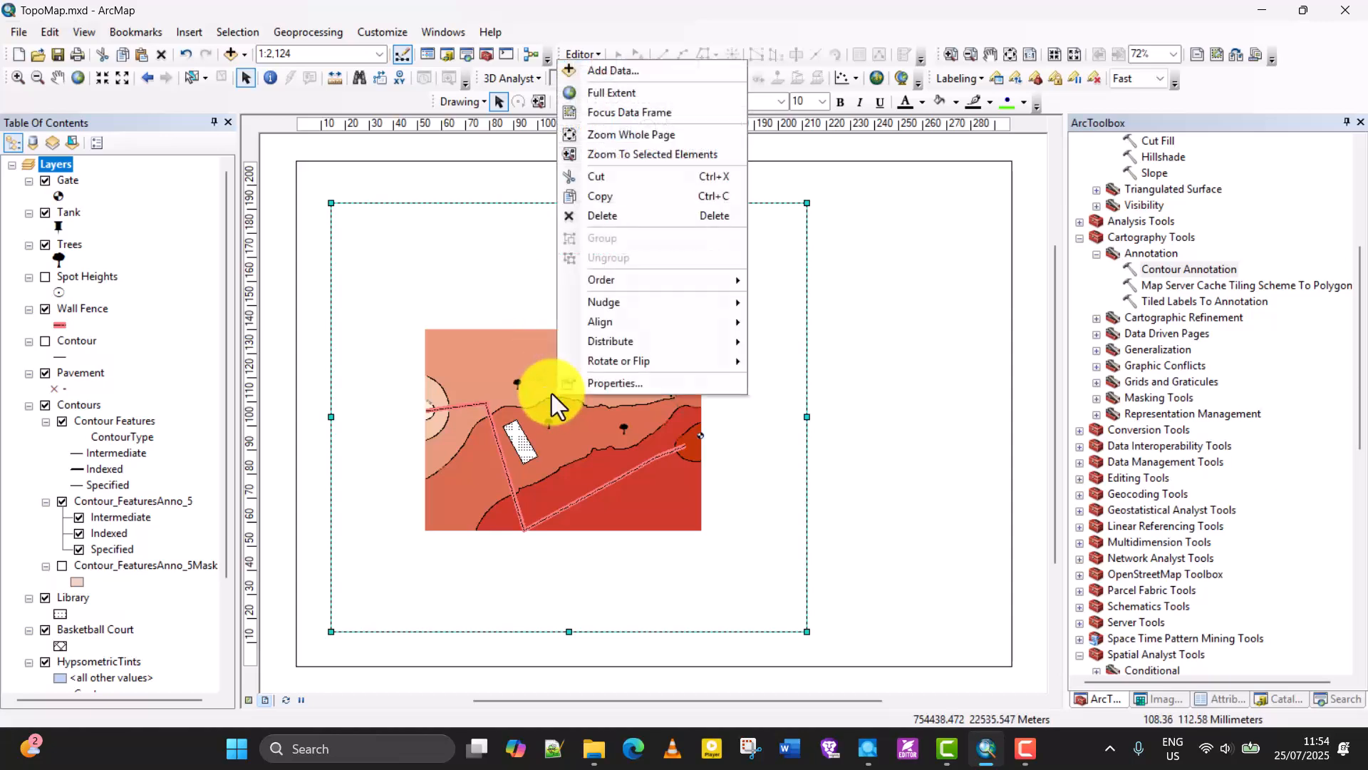
left_click(758, 10)
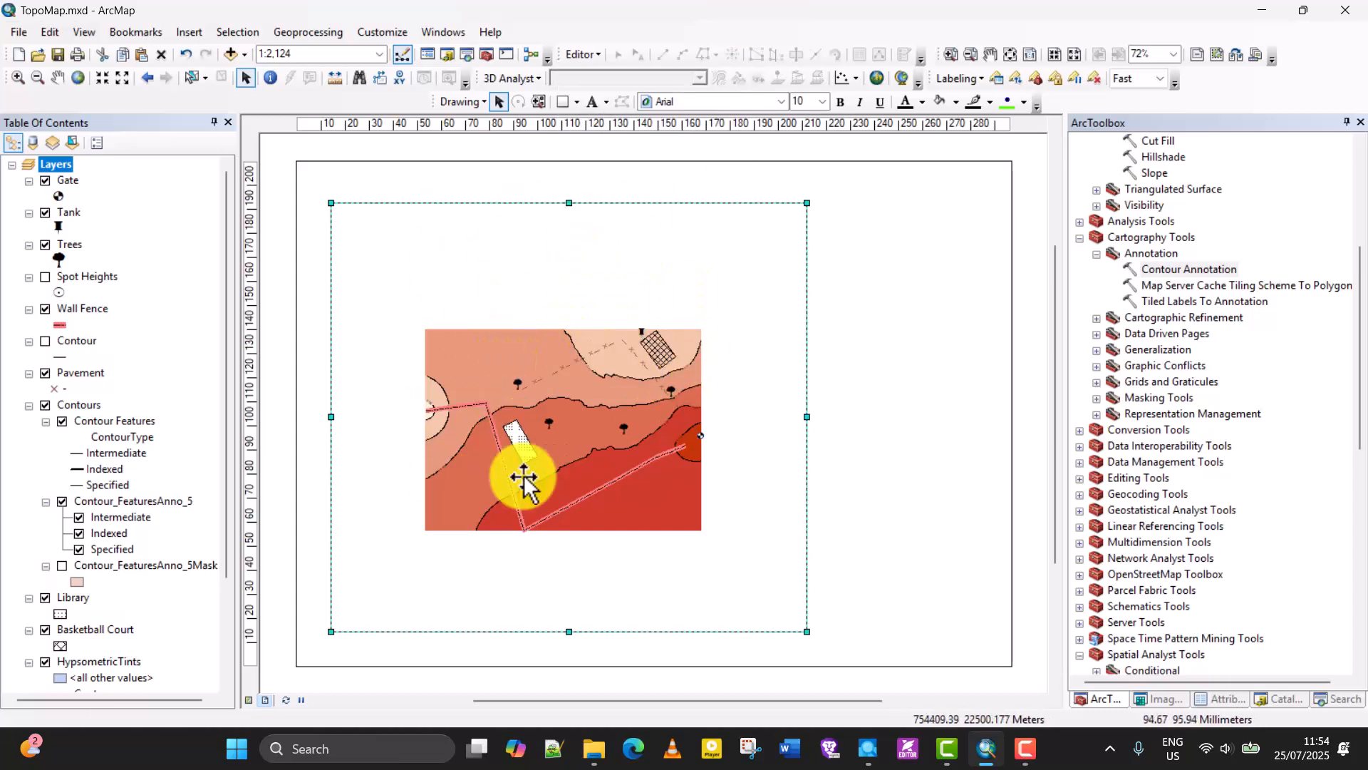
left_click(250, 699)
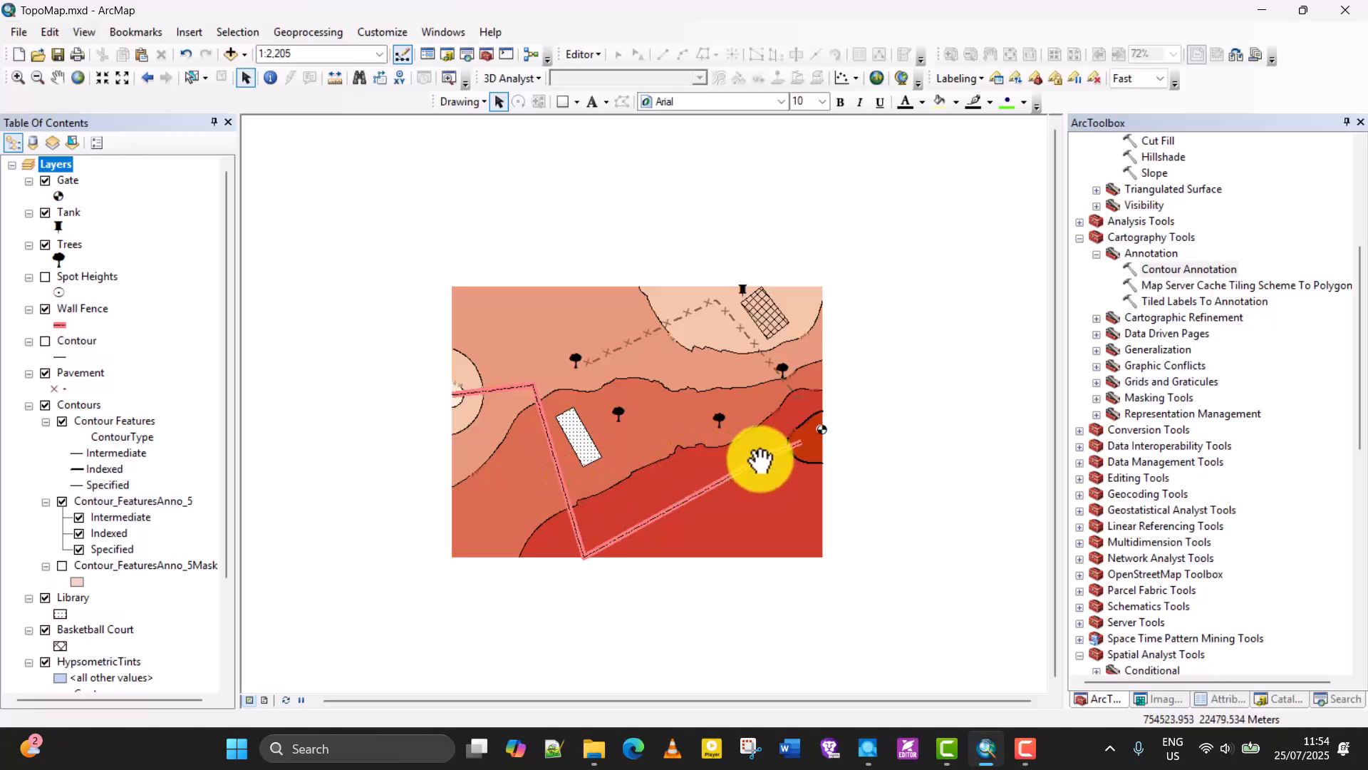
scroll(761, 460, "down", 4)
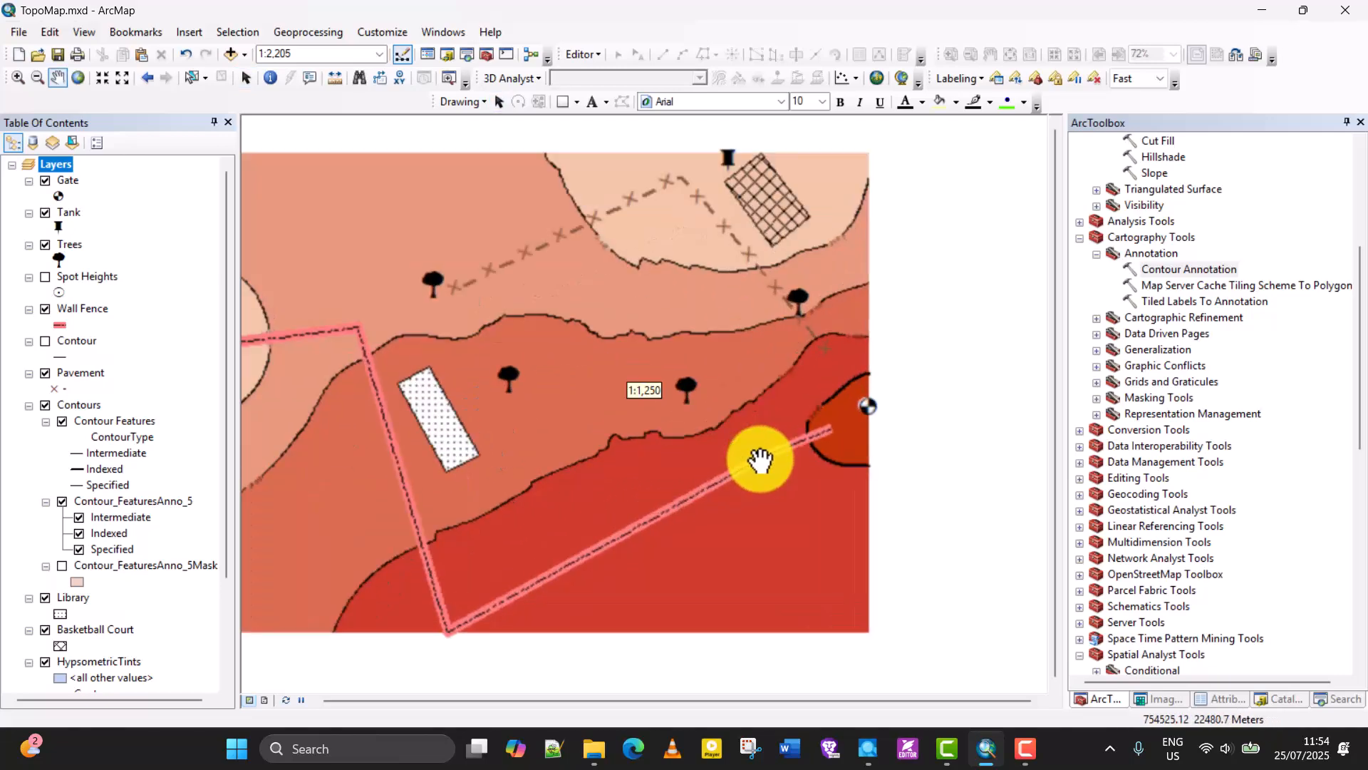
scroll(760, 460, "down", 1)
left_click(265, 700)
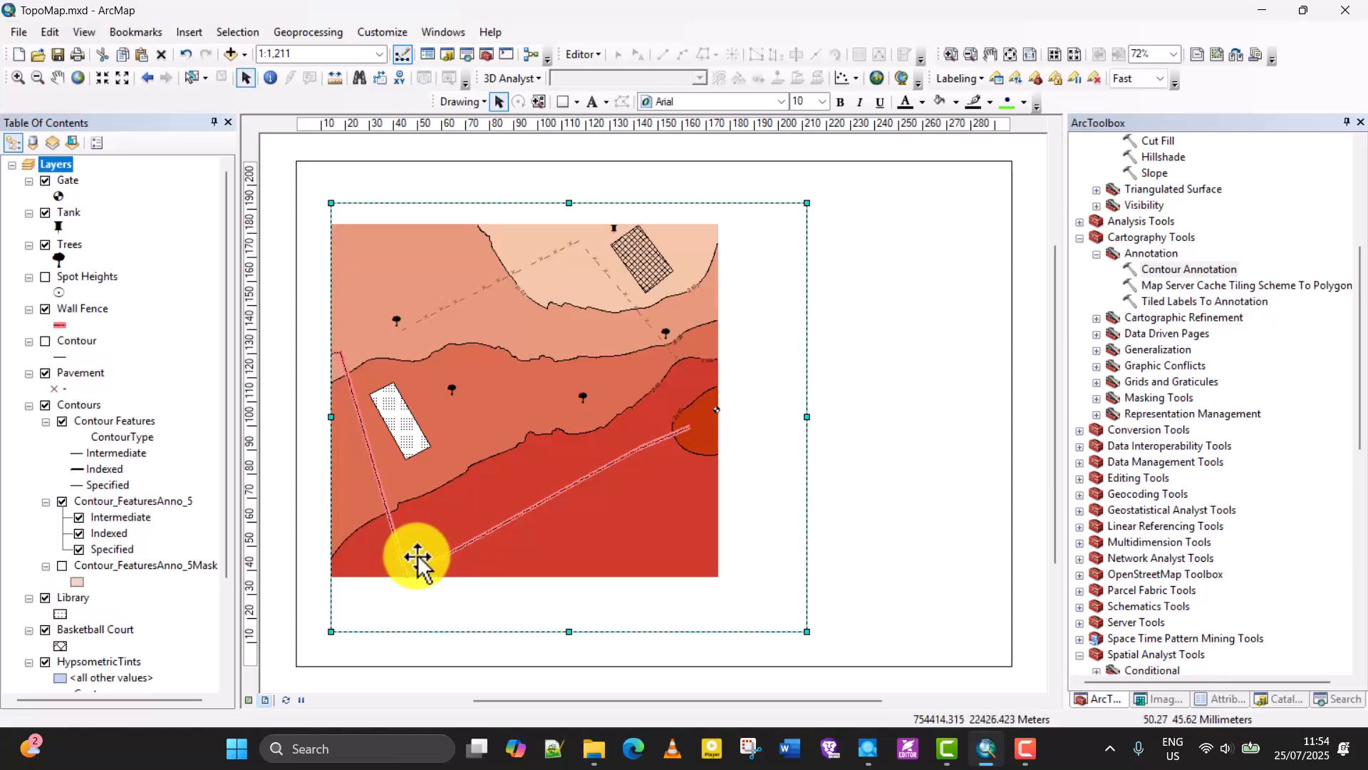
Enlarge the map to about 1:1,000 in data view, and widen the data frame in layout view to about 226 mm across the page.
left_click(248, 700)
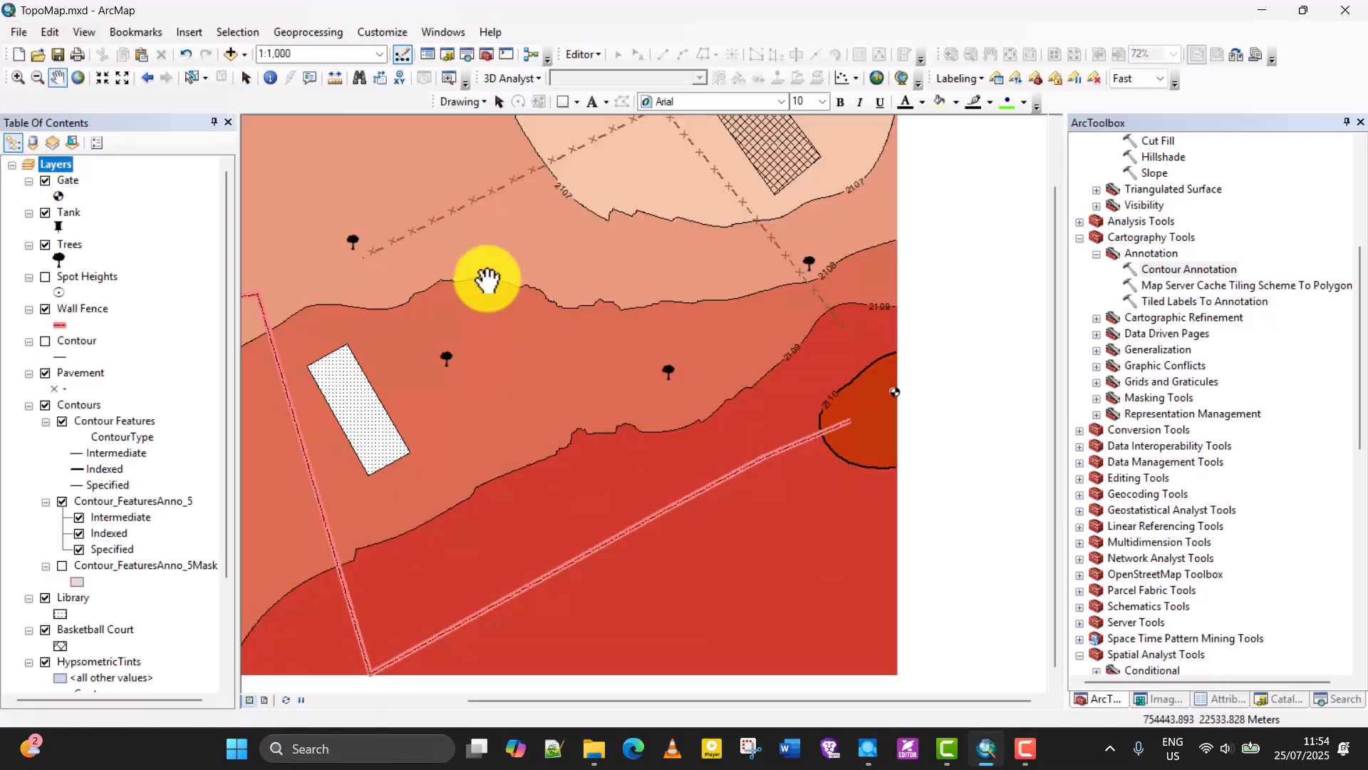
scroll(487, 279, "up", 1)
scroll(487, 280, "down", 1)
scroll(488, 279, "down", 1)
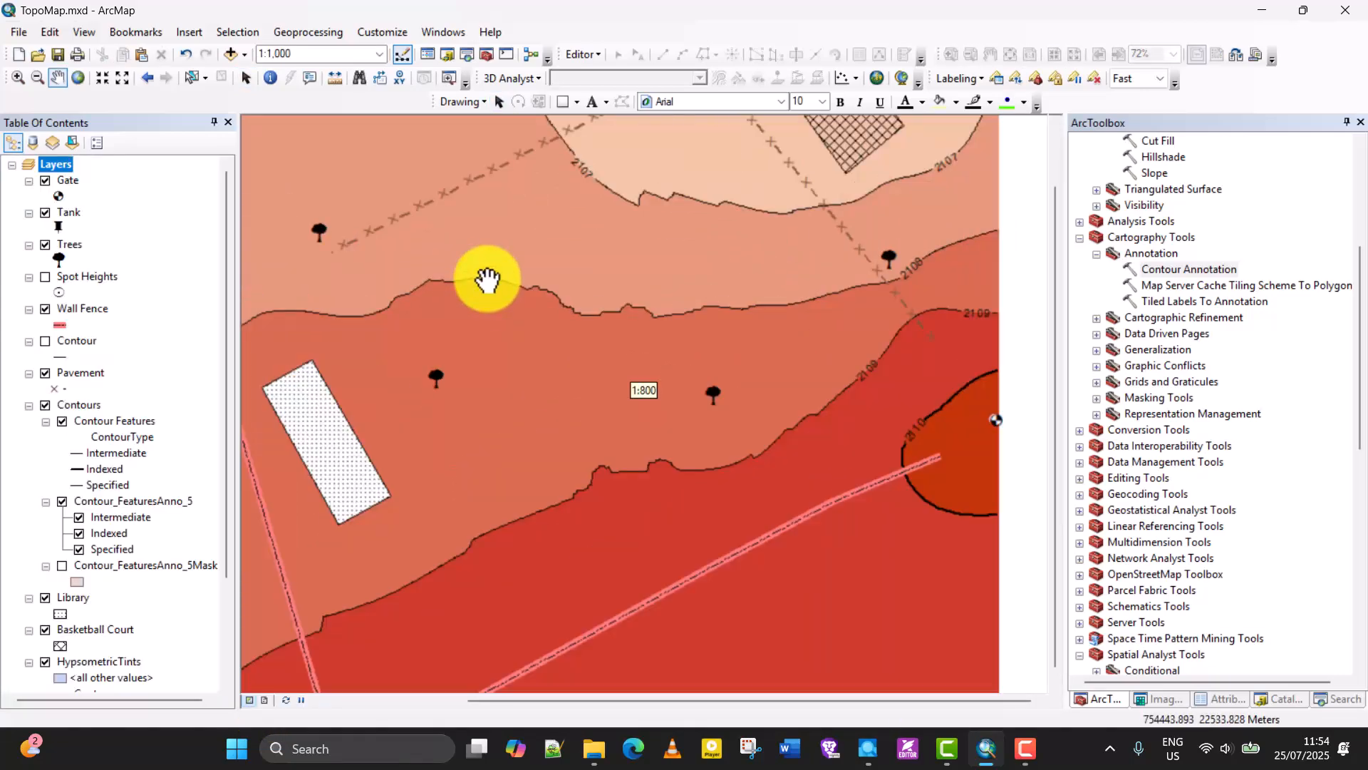
left_click(271, 700)
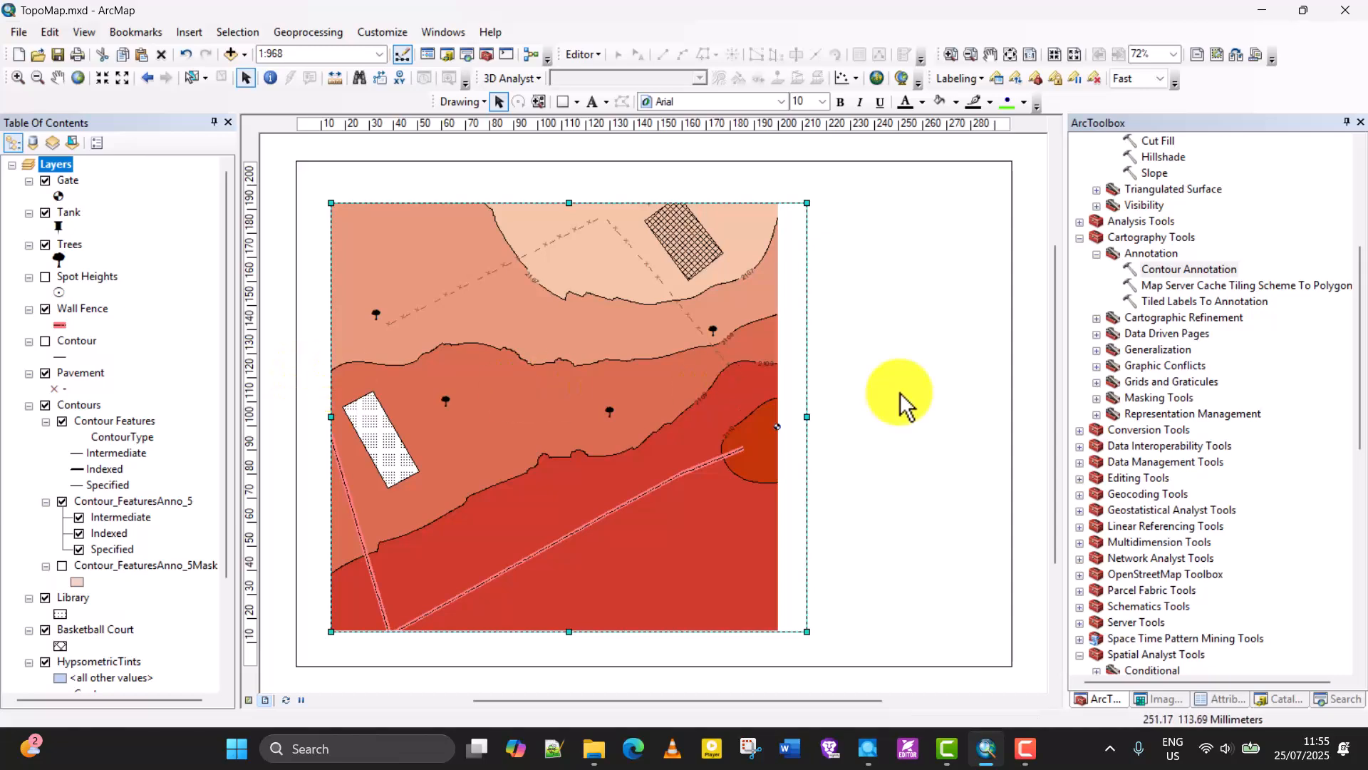
left_click_drag(807, 419, 841, 418)
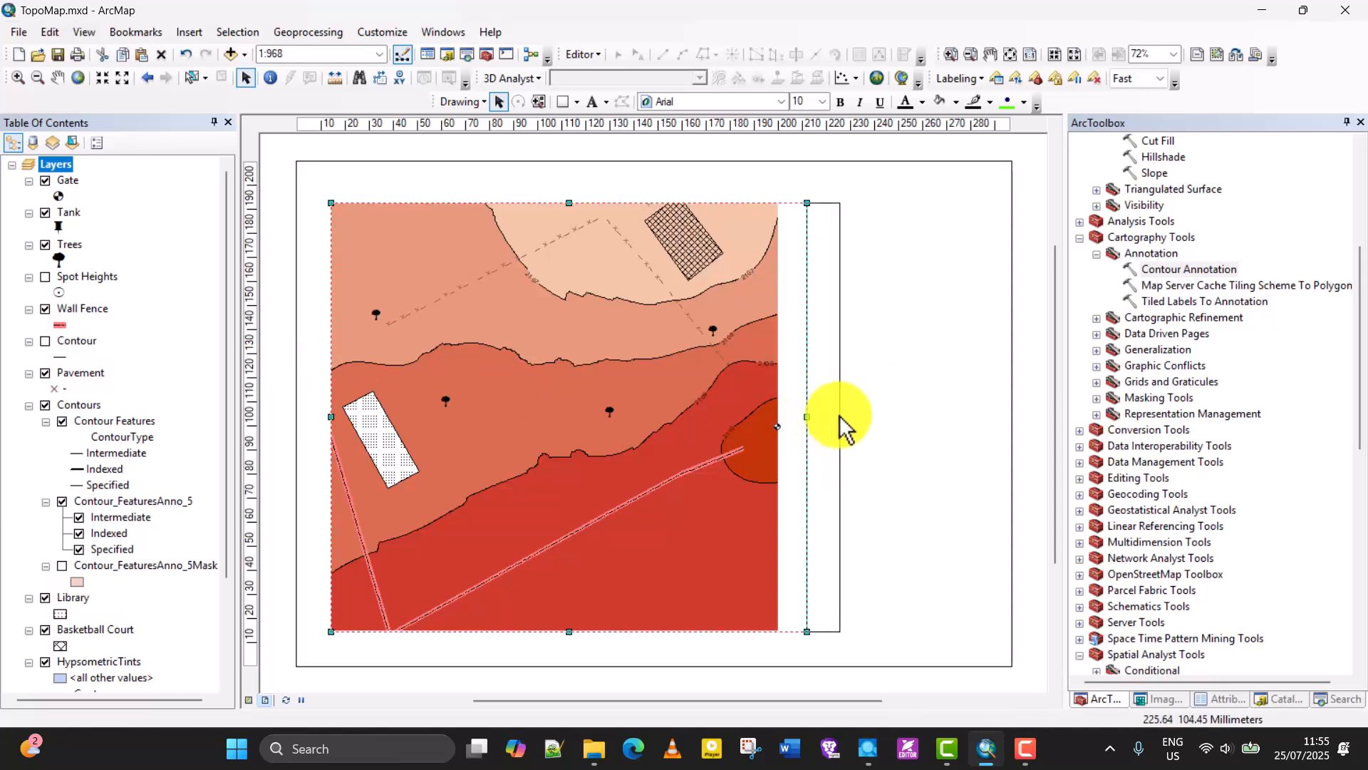
Return to data view with the Pan tool active, and check that the Tools toolbar is turned on in the list of toolbars.
left_click(249, 700)
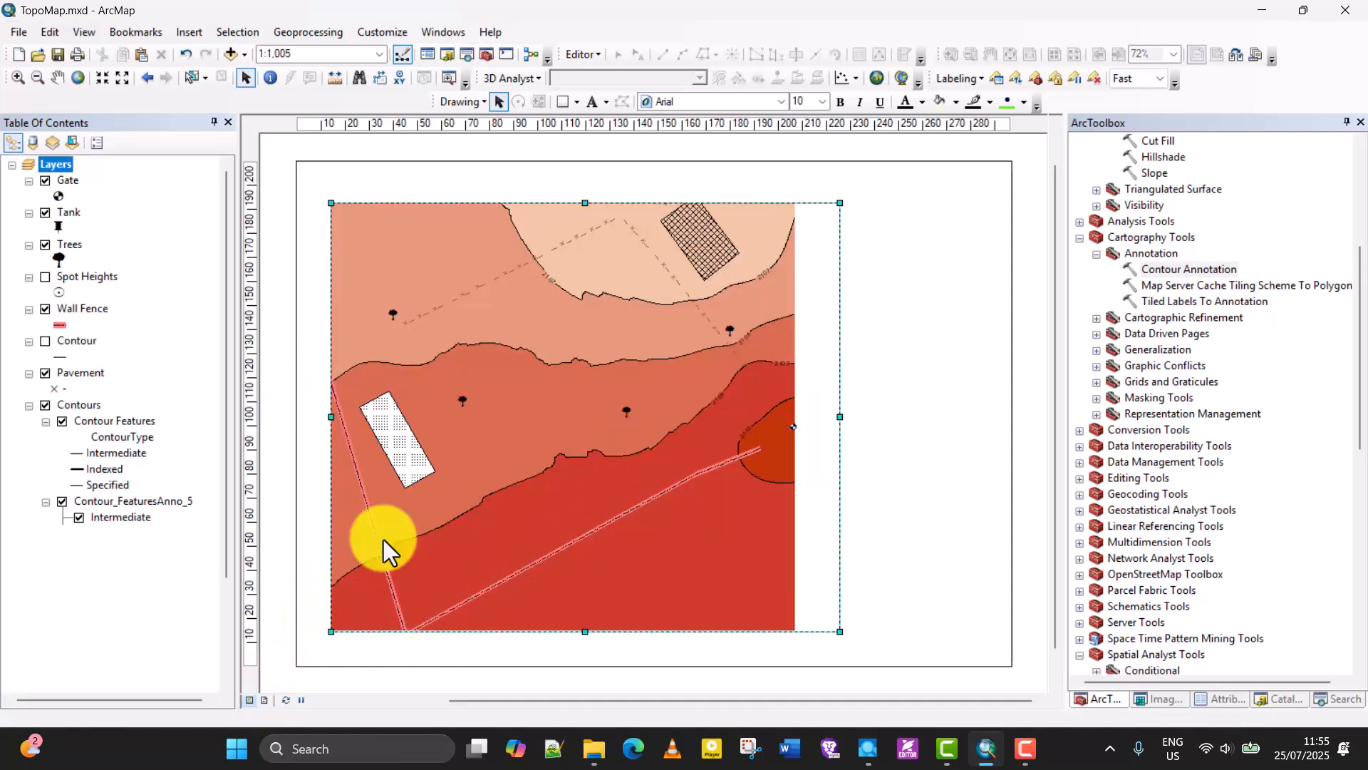
left_click(57, 78)
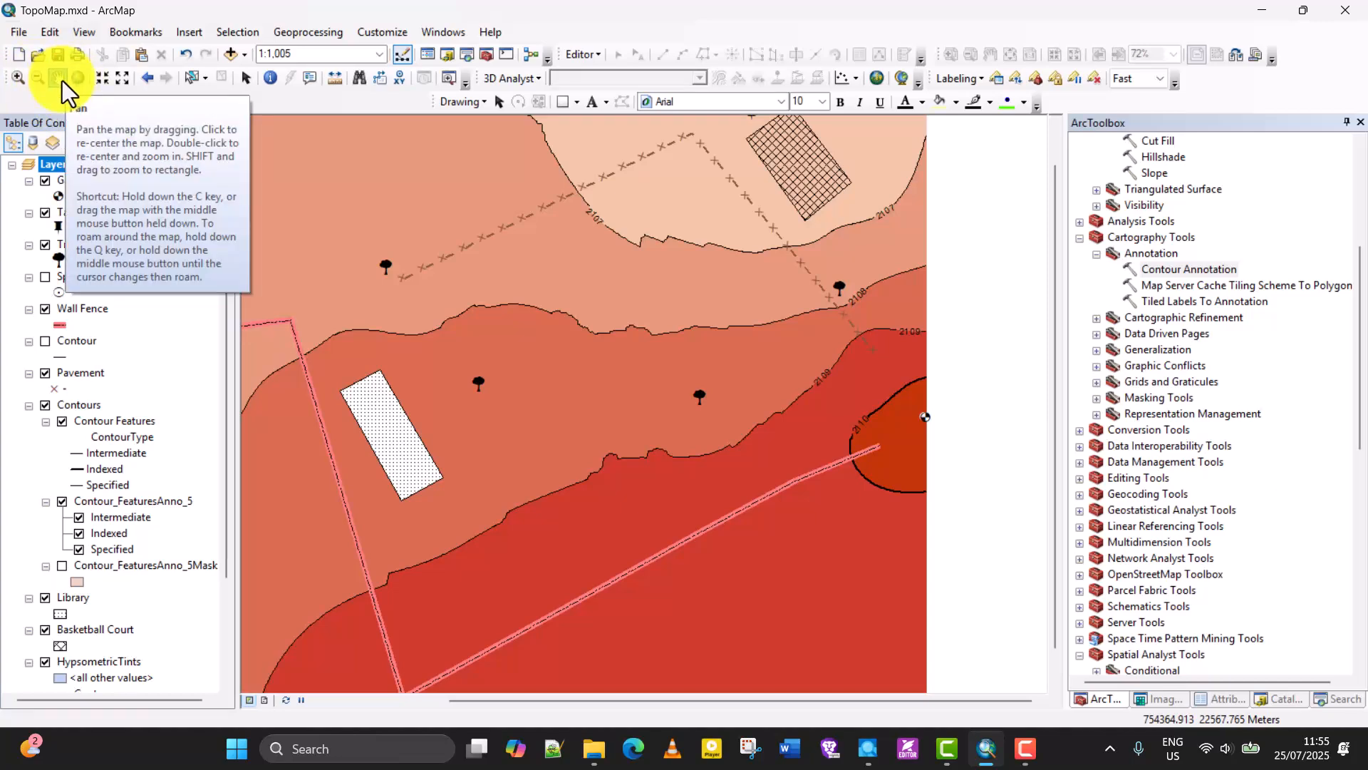
left_click(365, 31)
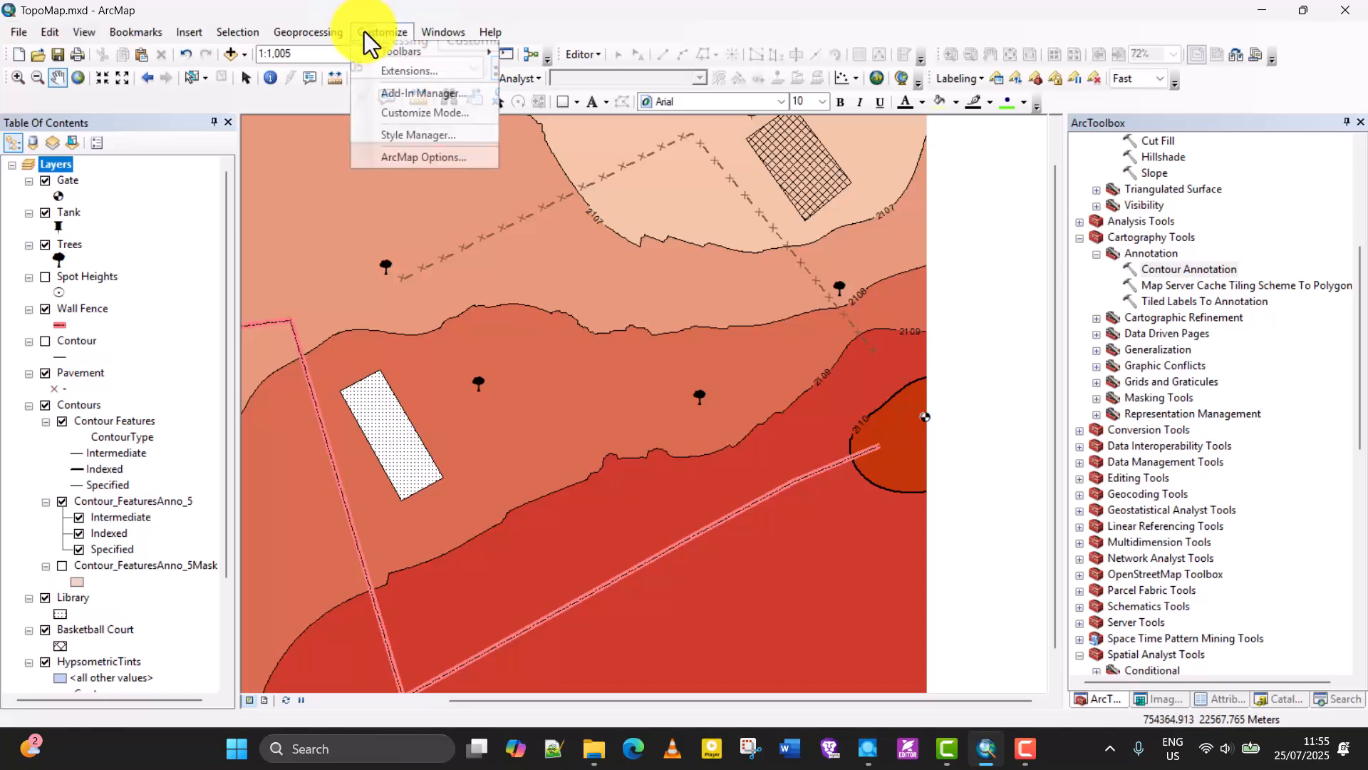
mouse_move(423, 49)
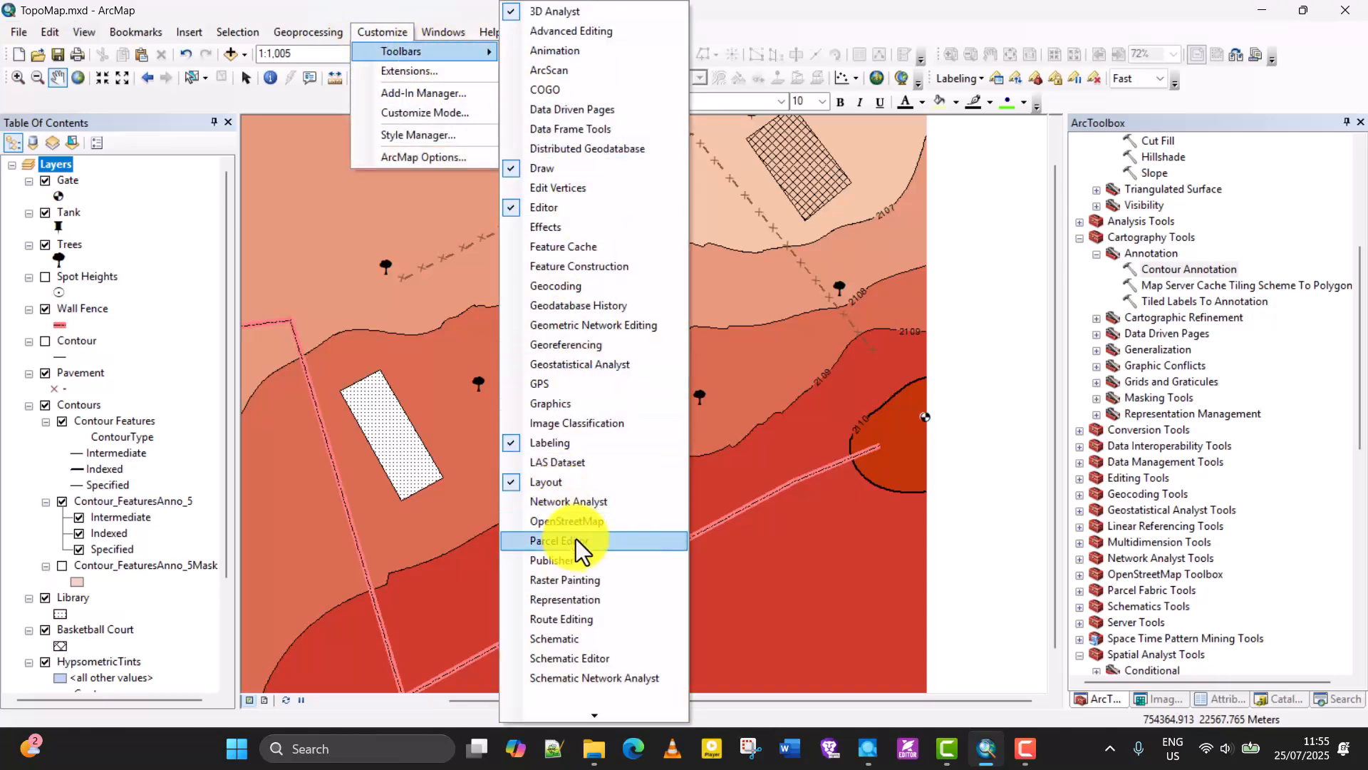
mouse_move(589, 717)
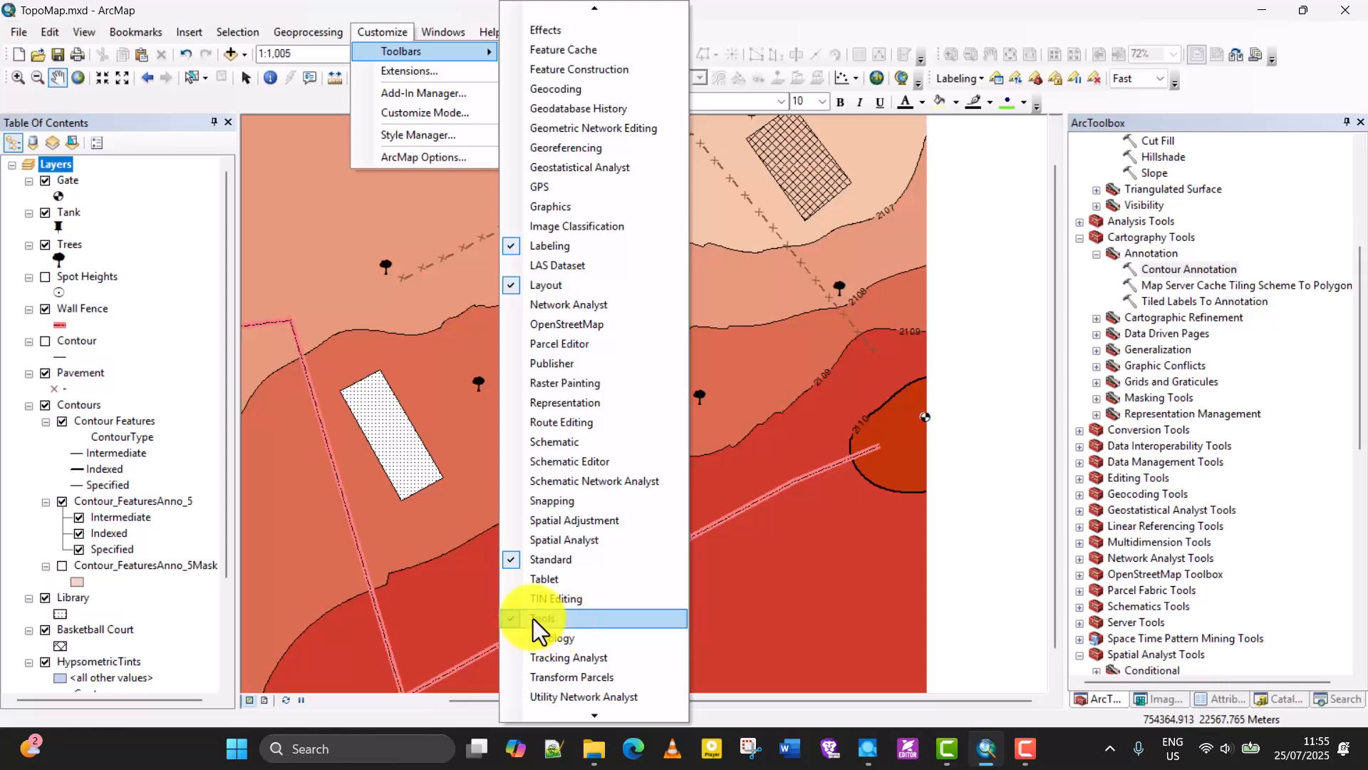
left_click(767, 7)
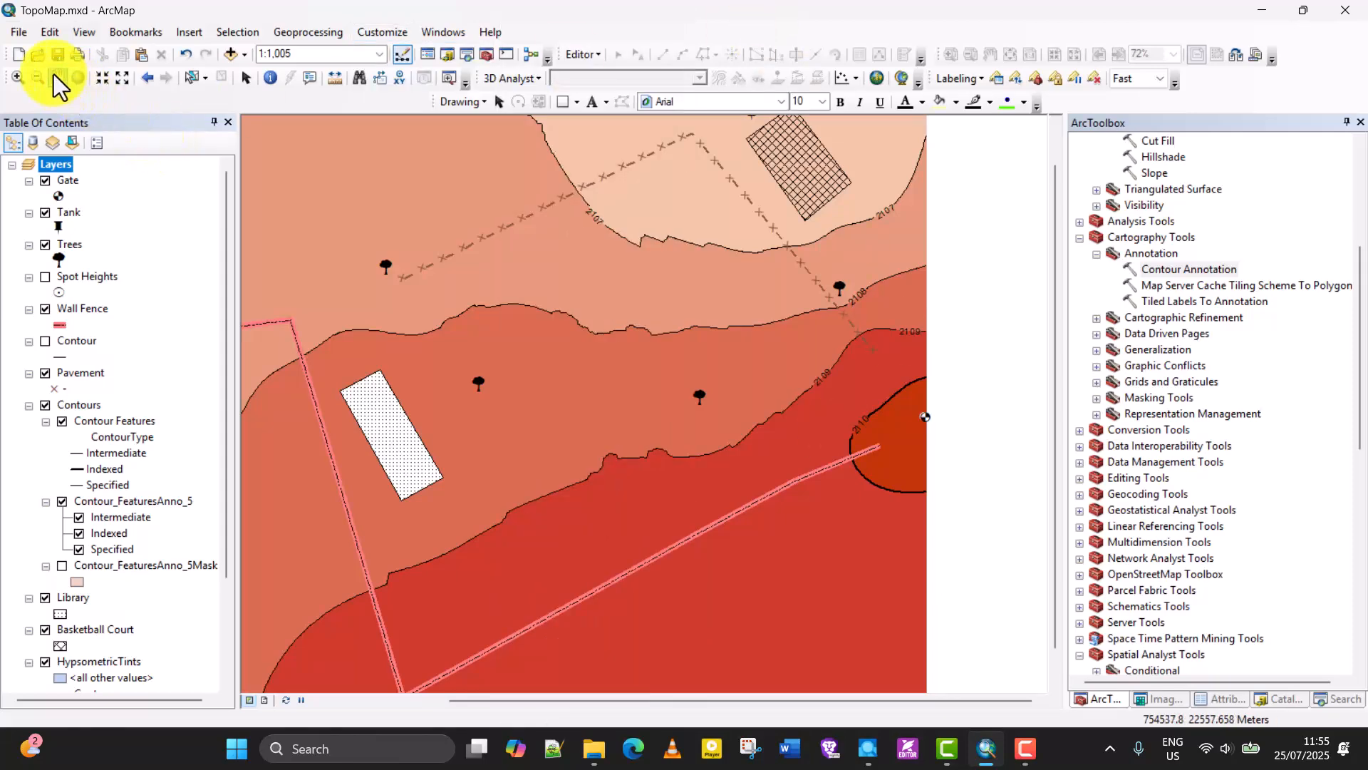
Pan the map to bring its western part into the data frame, and check its position in layout view.
left_click_drag(300, 367, 534, 394)
left_click_drag(656, 396, 406, 391)
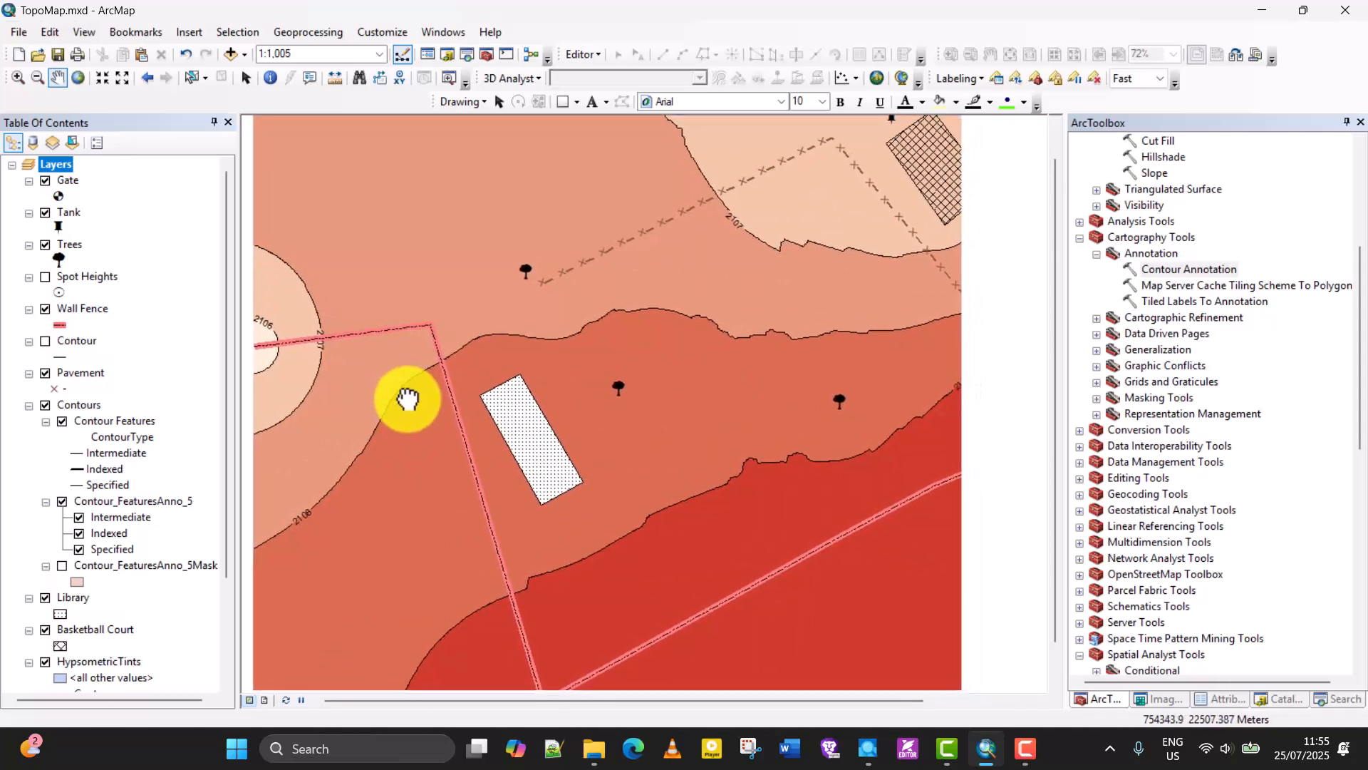
left_click(266, 698)
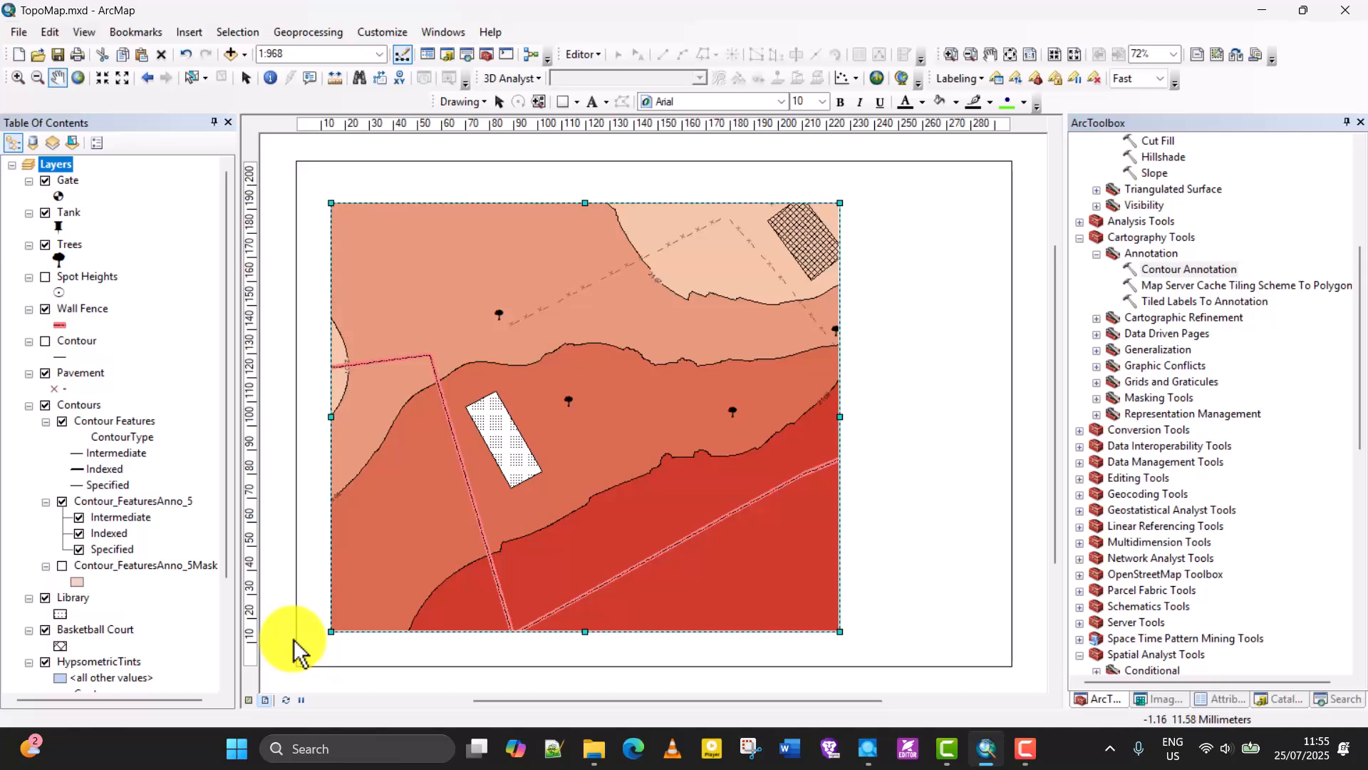
Try the map at 1:1,250 and 1:1,000 in data view, and compare its fit in layout view.
left_click(250, 700)
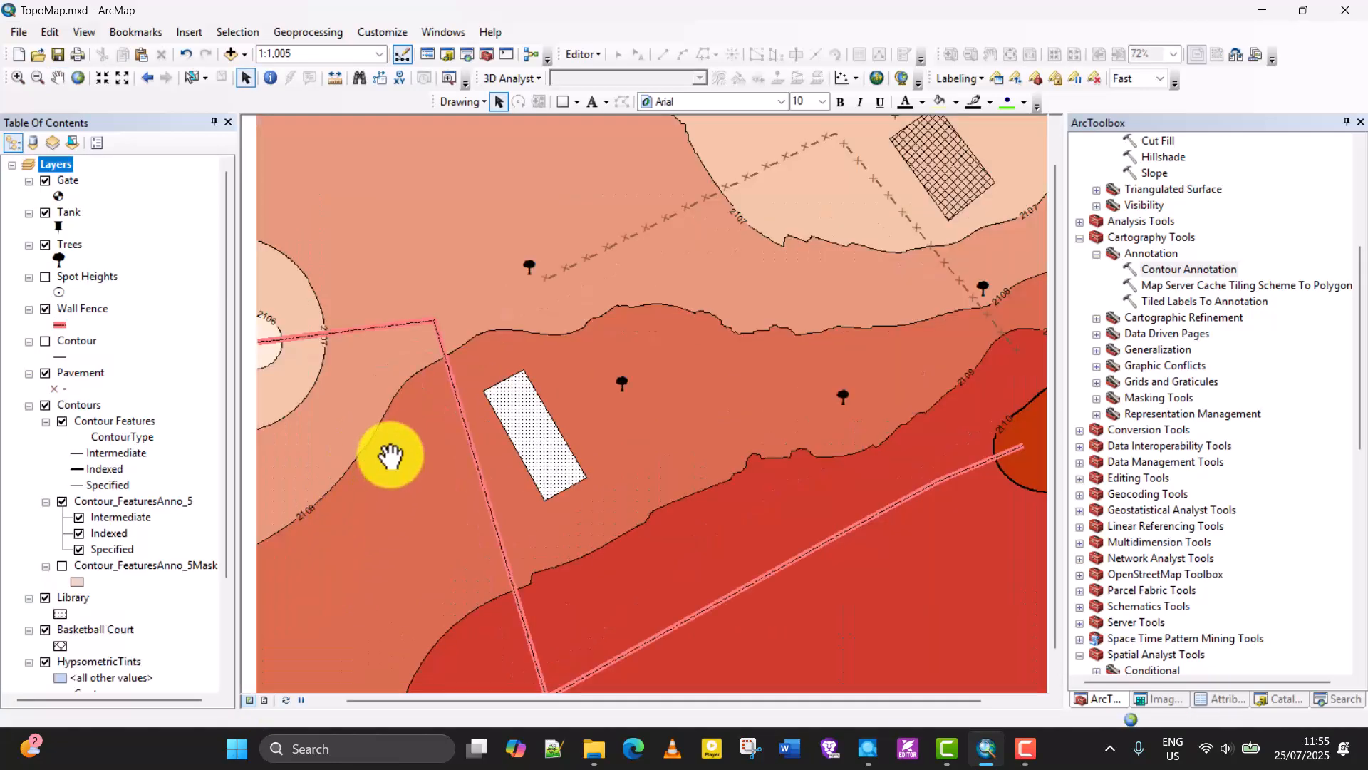
scroll(414, 451, "up", 1)
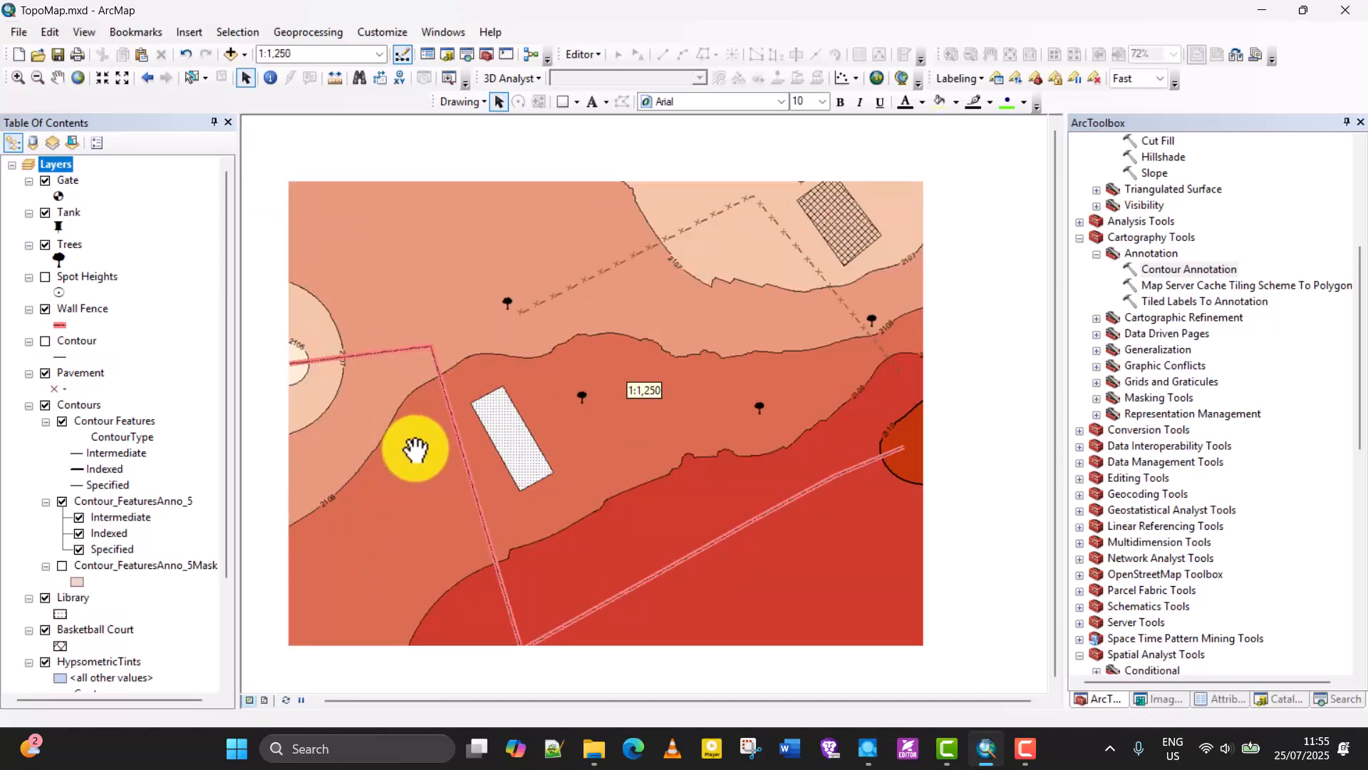
scroll(415, 452, "down", 1)
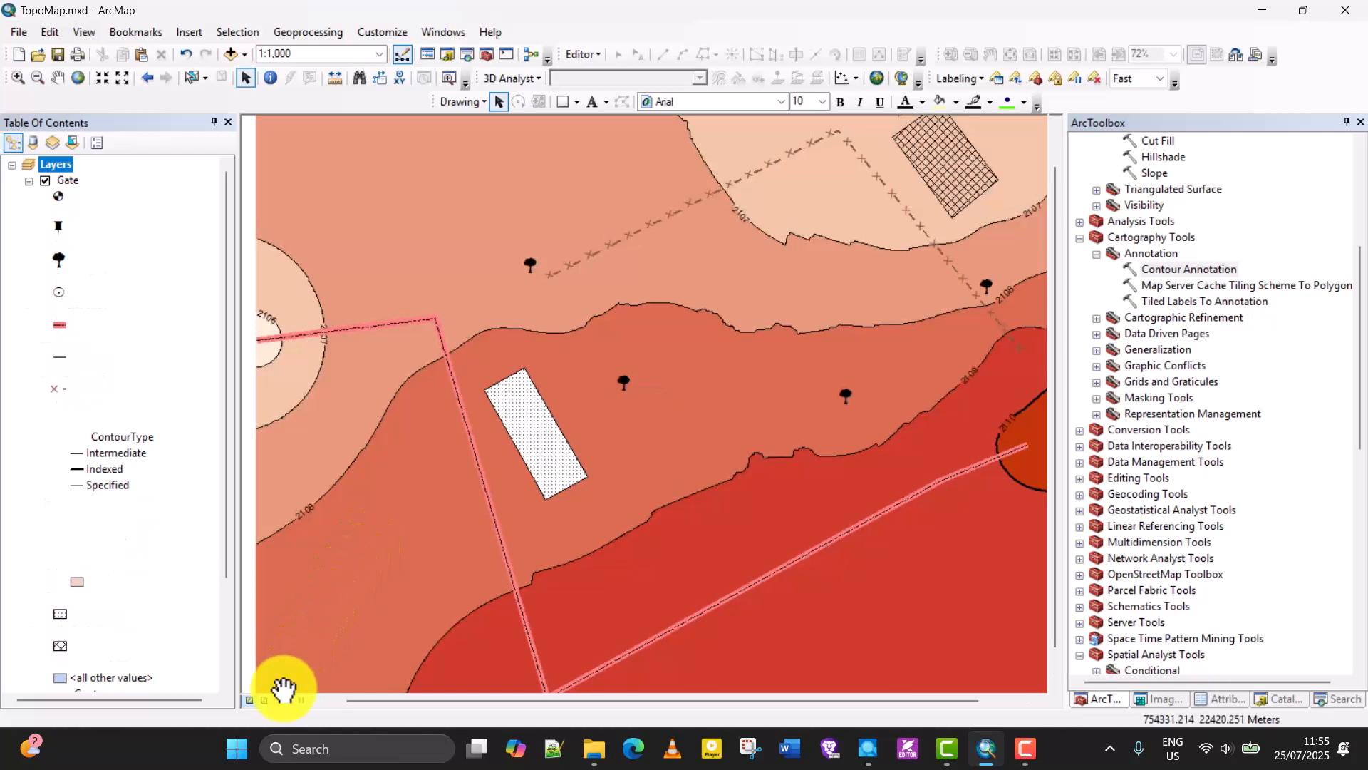
left_click(266, 700)
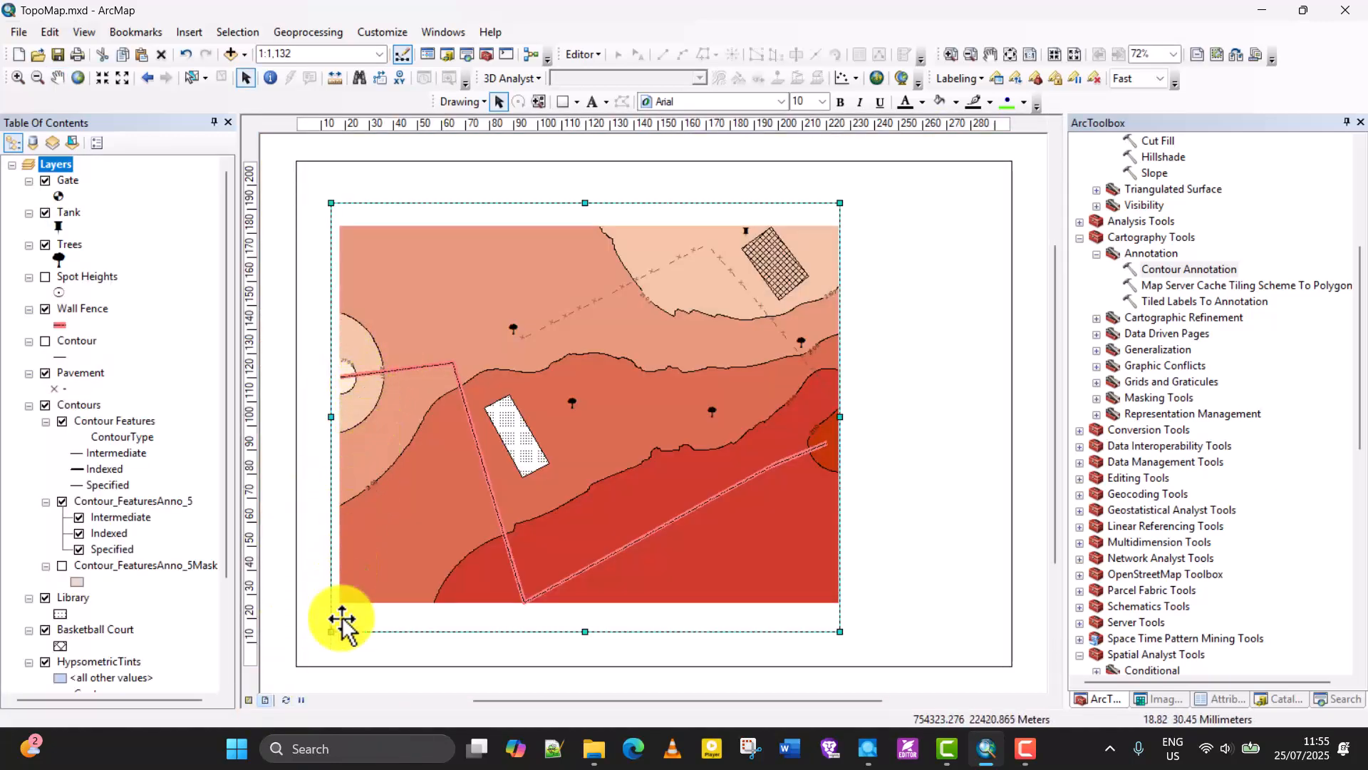
Try the map at 1:1,250, compare its fit in layout view, and return the map to 1:1,000.
left_click(249, 700)
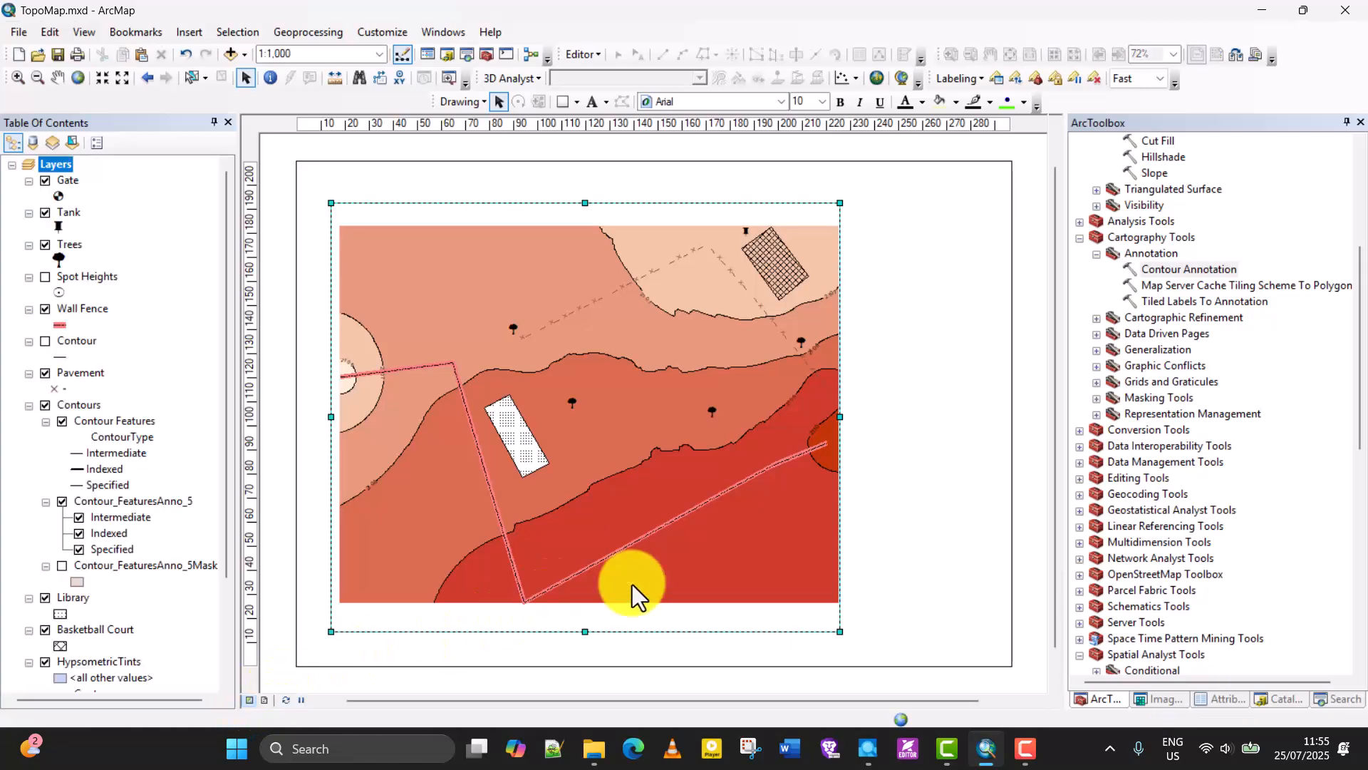
scroll(772, 476, "down", 1)
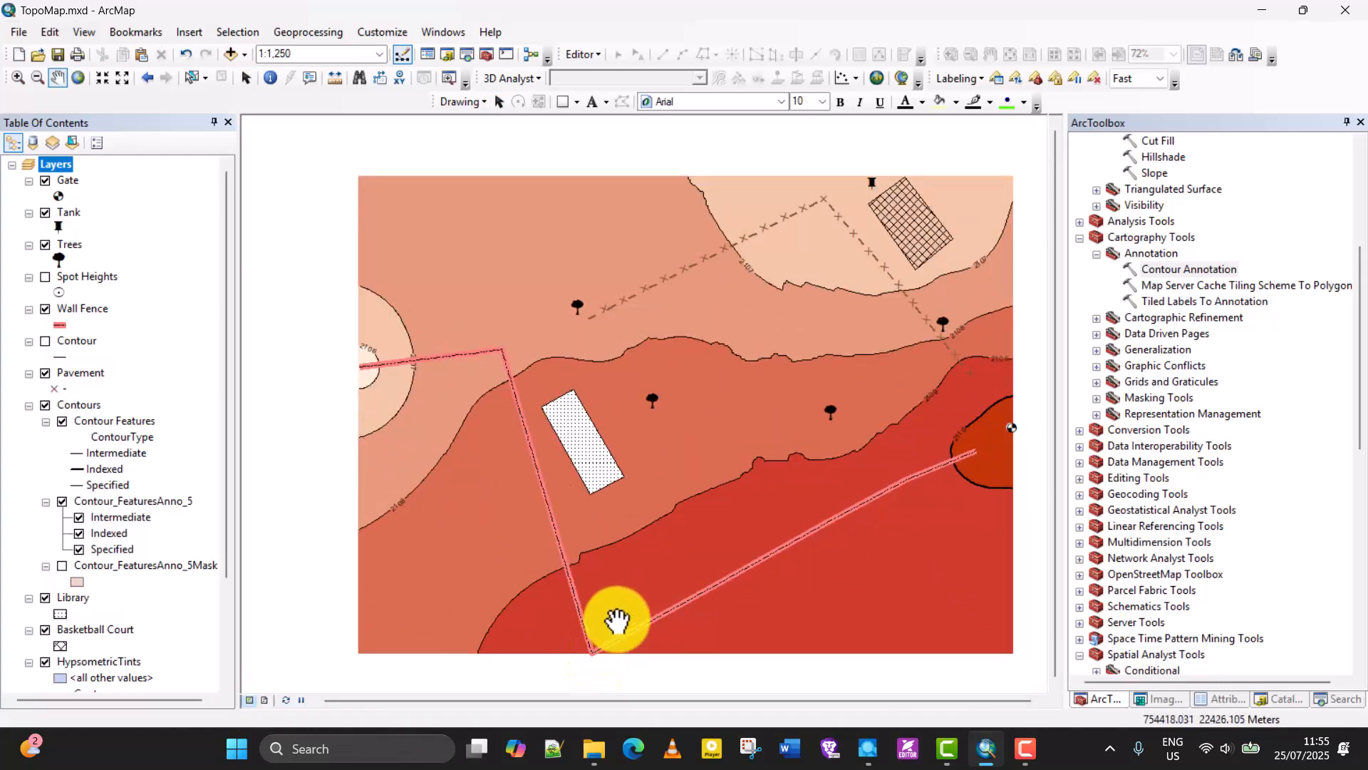
mouse_move(670, 490)
left_mouse_down()
mouse_move(651, 518)
mouse_move(643, 488)
left_mouse_up()
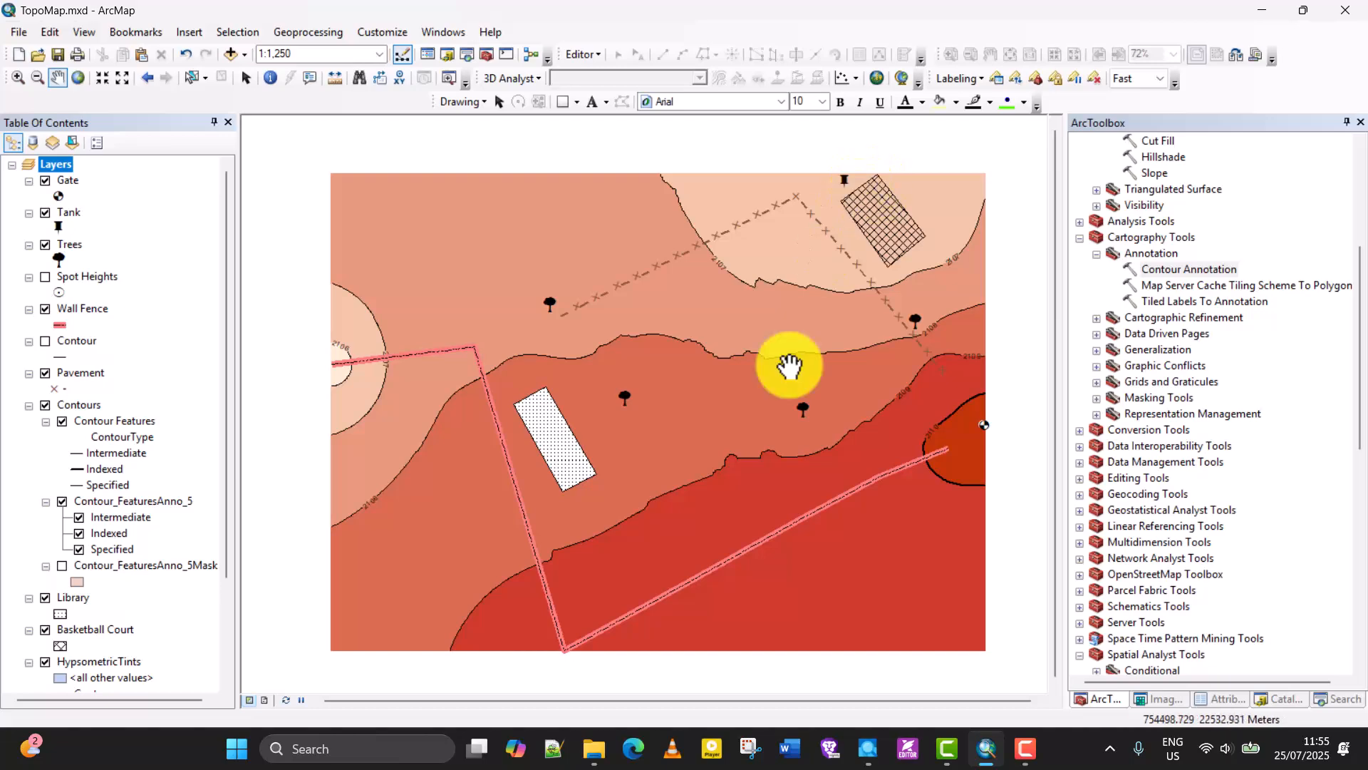
left_click(265, 701)
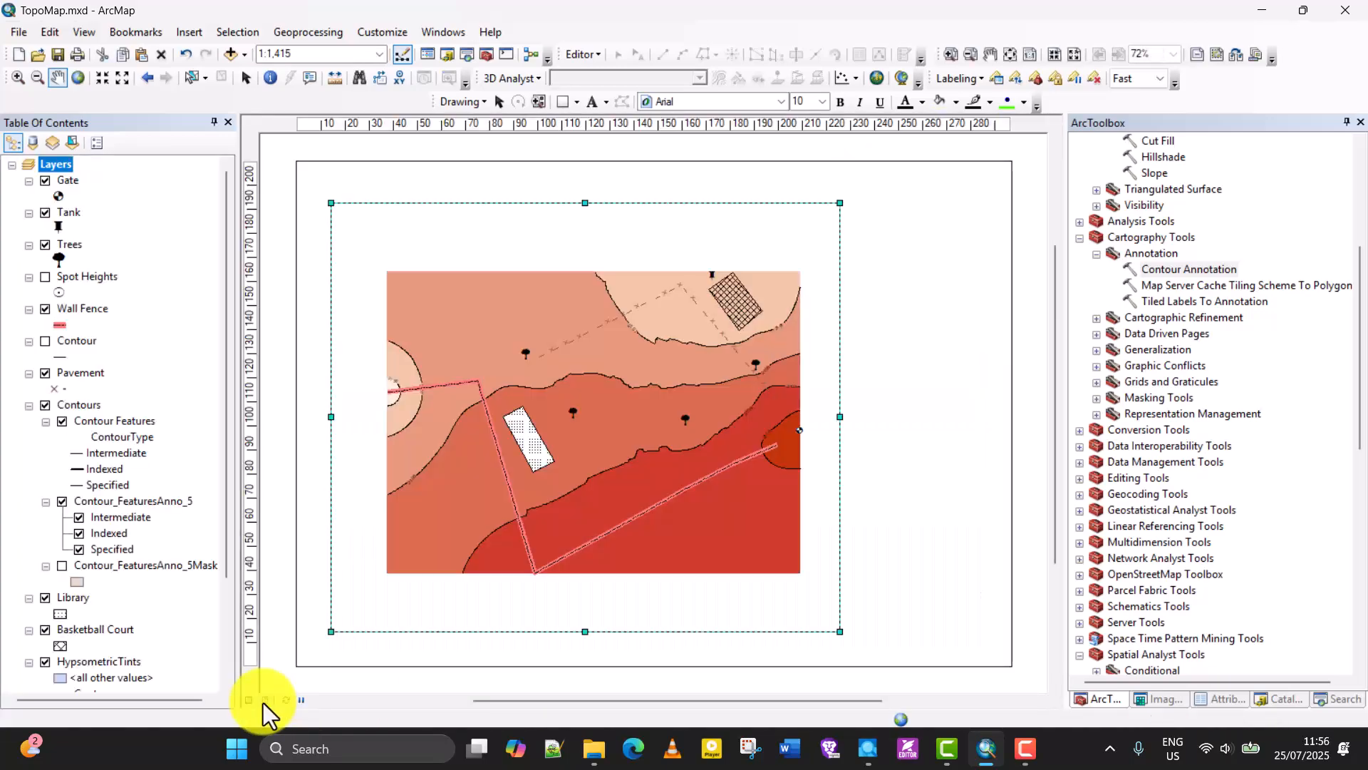
left_click(248, 699)
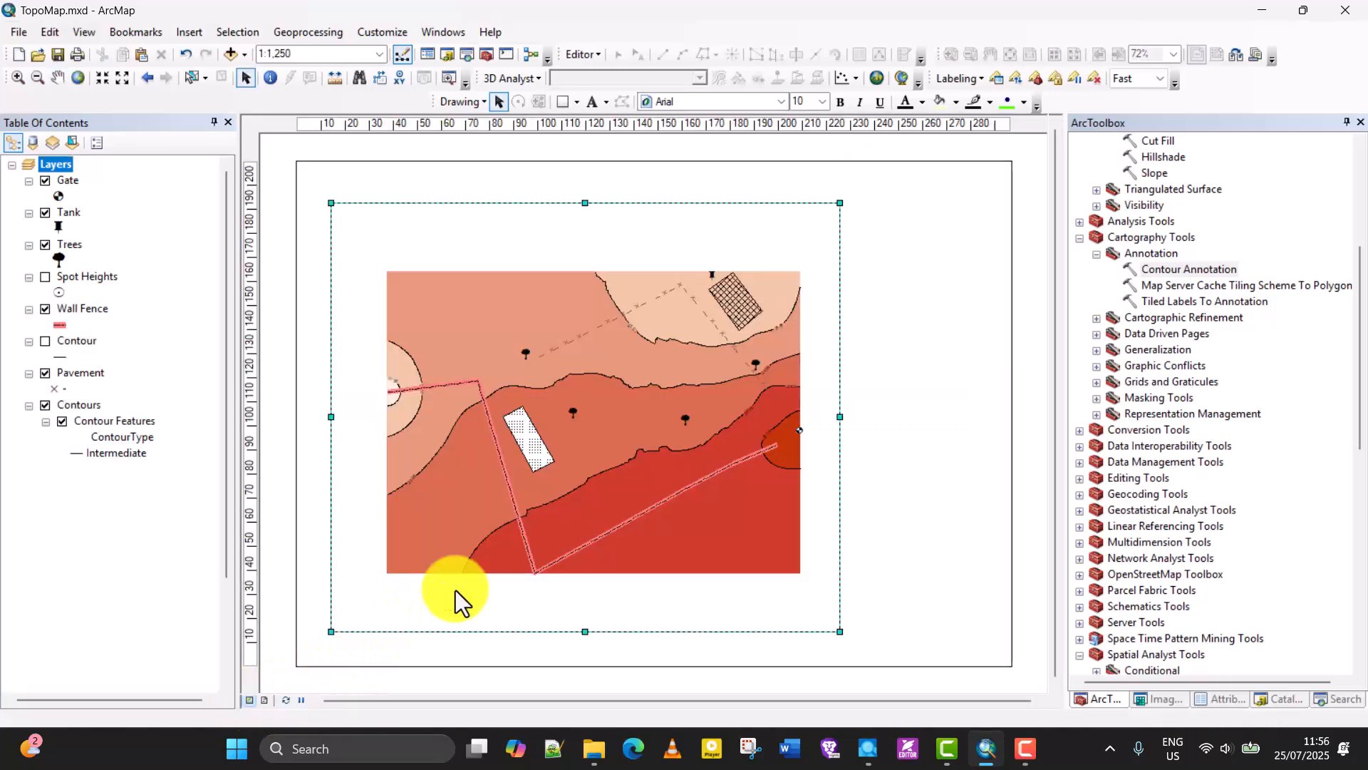
scroll(559, 421, "down", 1)
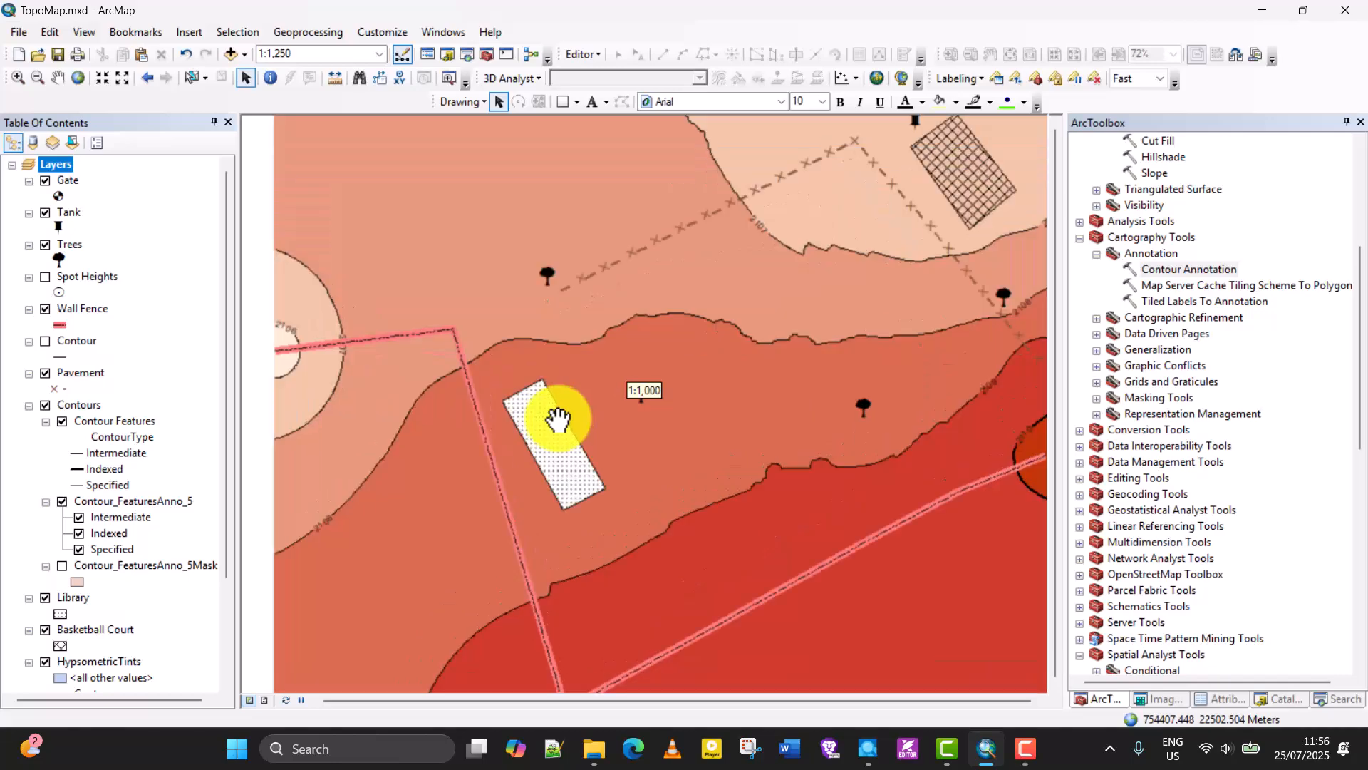
left_click(264, 699)
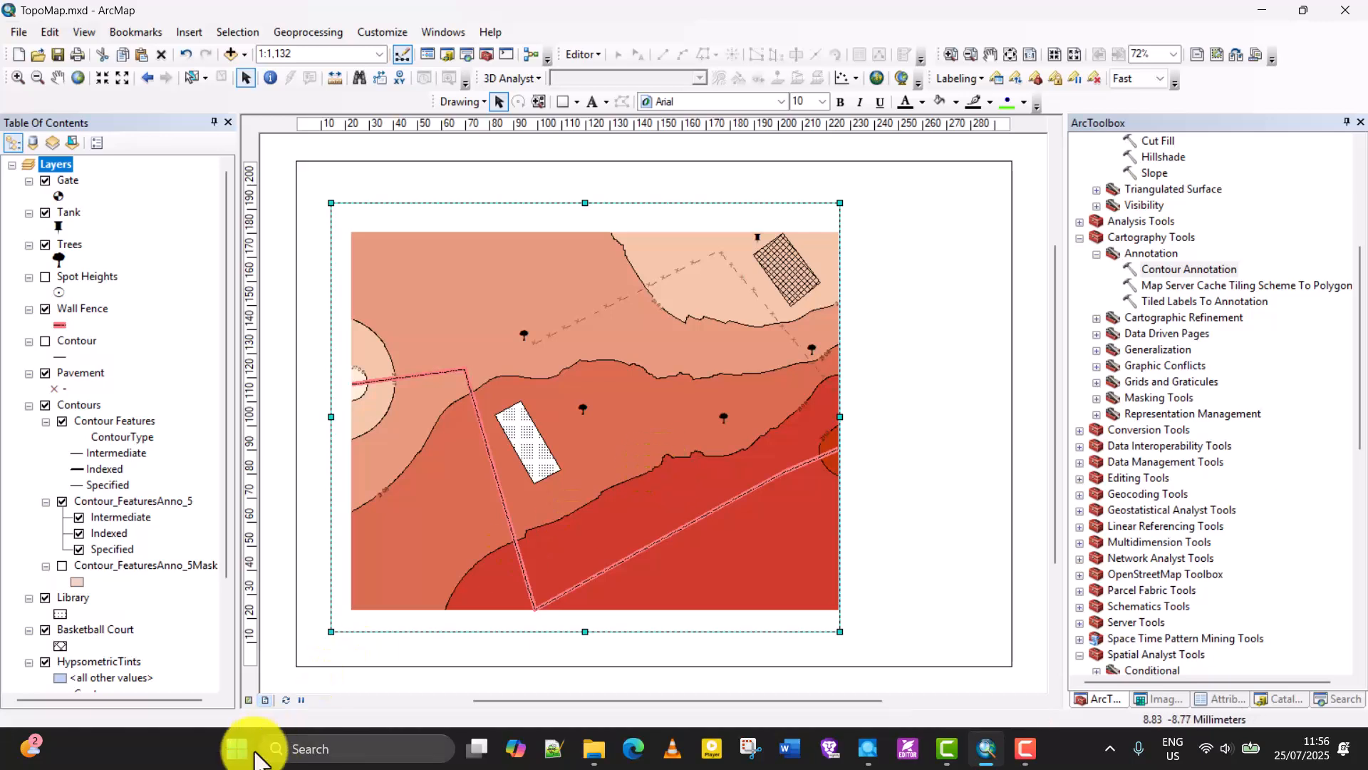
Shift the map west in data view until its western edge meets the data frame's edge in layout view, and deselect the frame.
left_click(249, 701)
left_click_drag(666, 430, 649, 429)
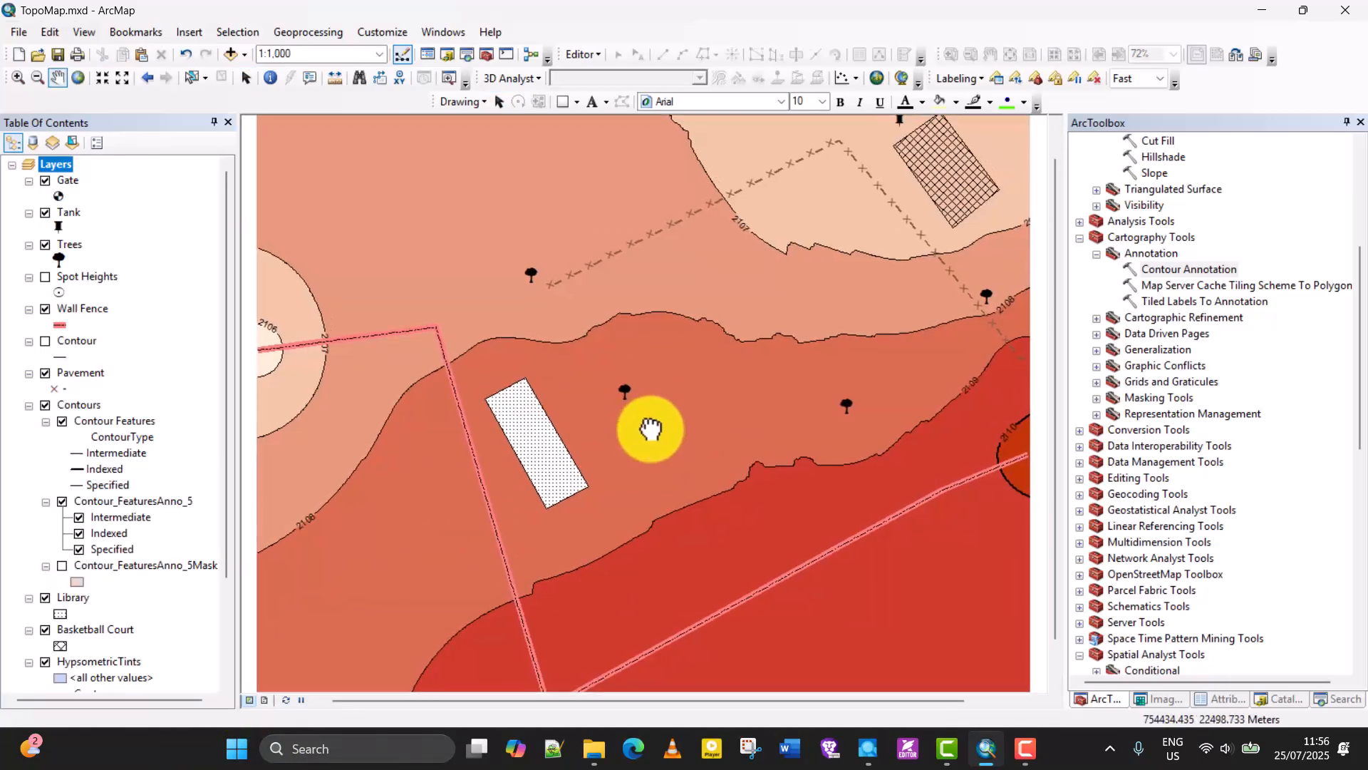
left_click(263, 700)
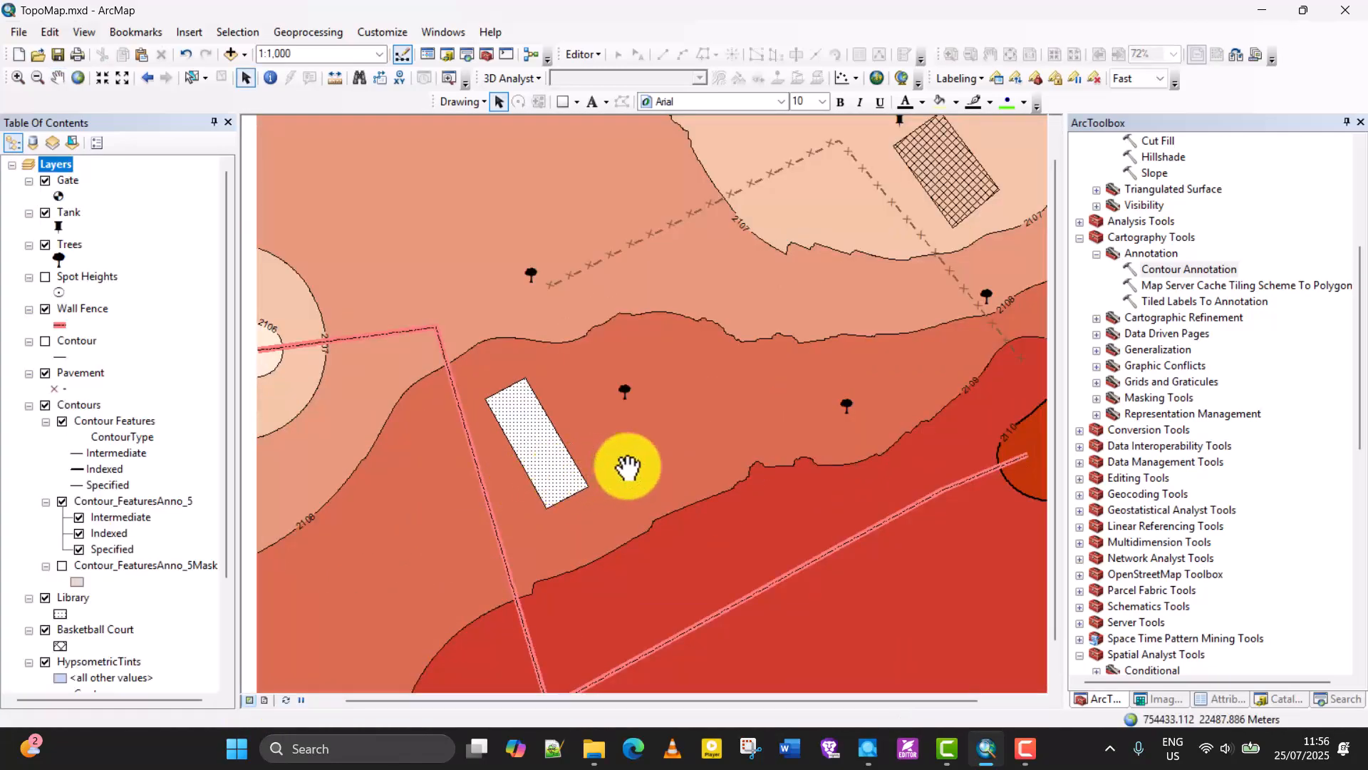
left_click_drag(629, 467, 614, 467)
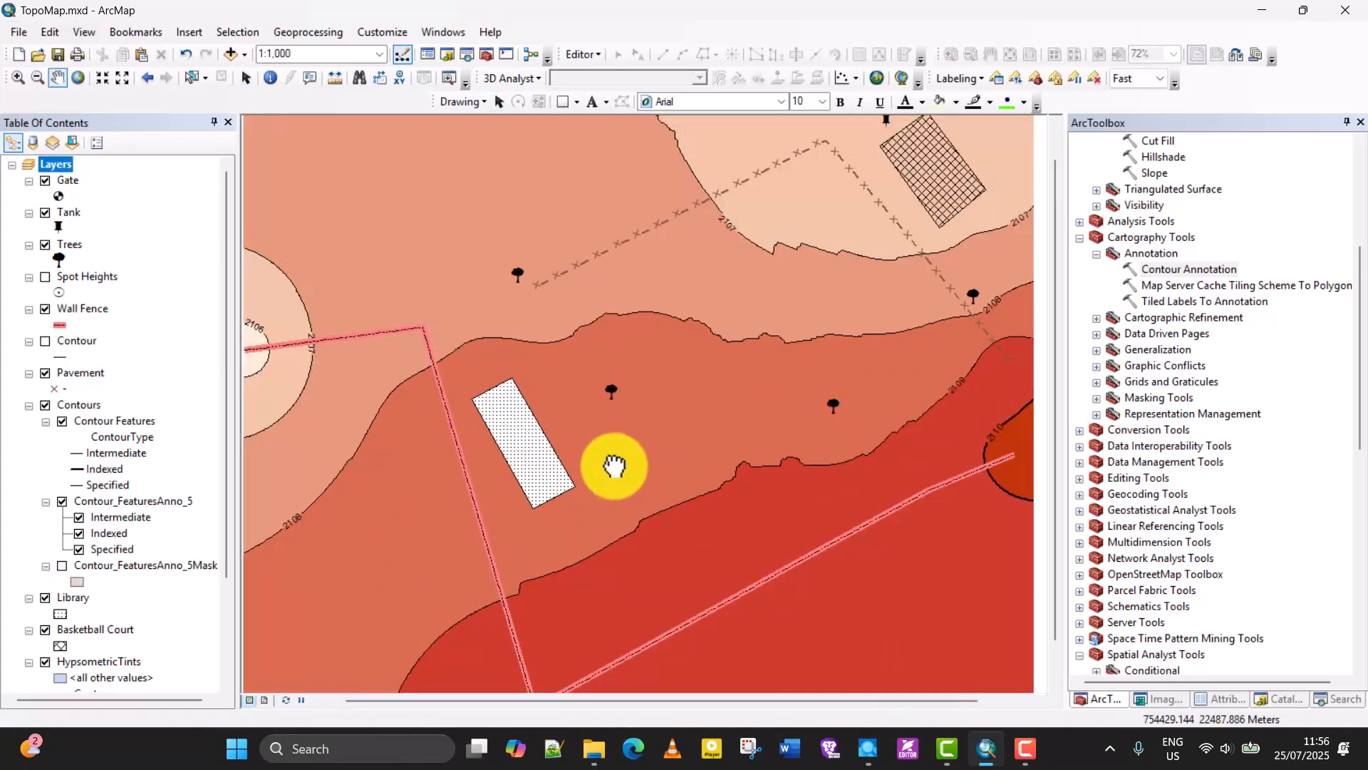
left_click(268, 700)
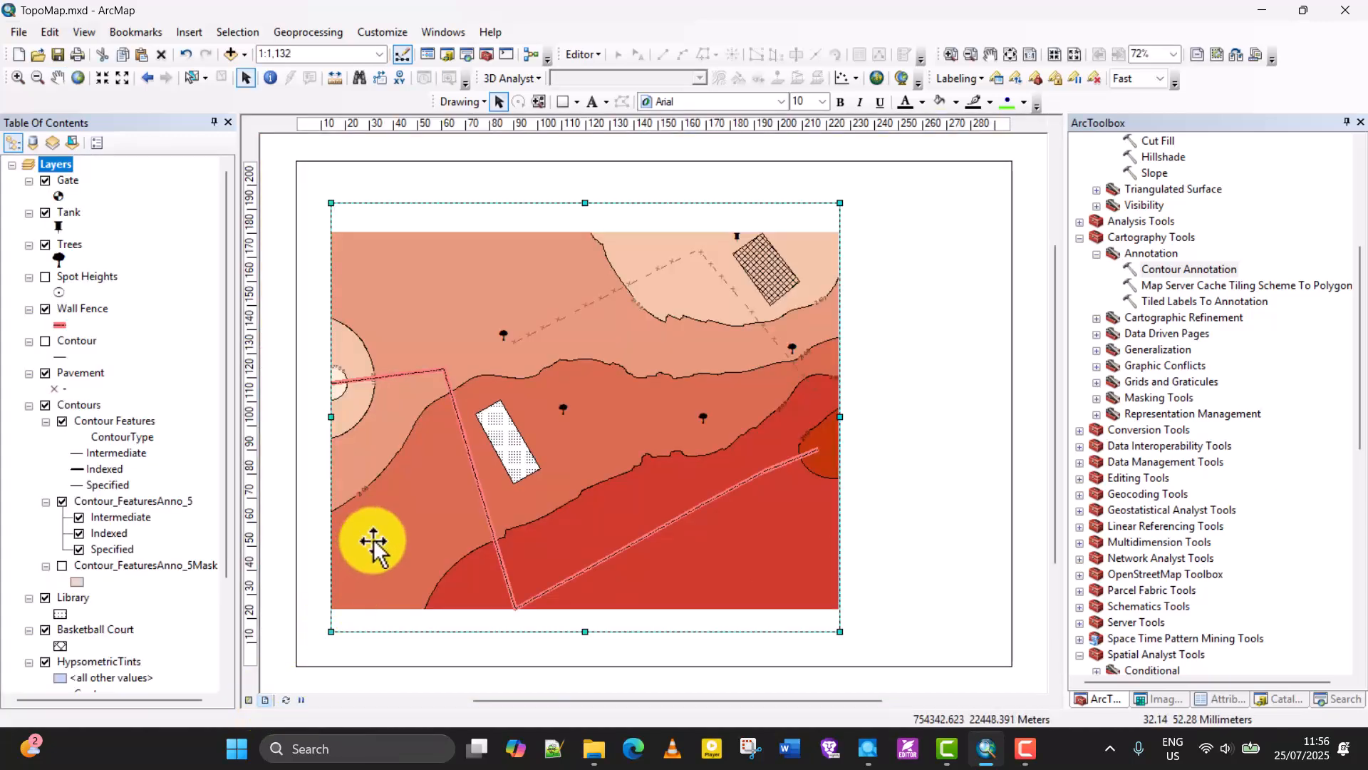
left_click(982, 456)
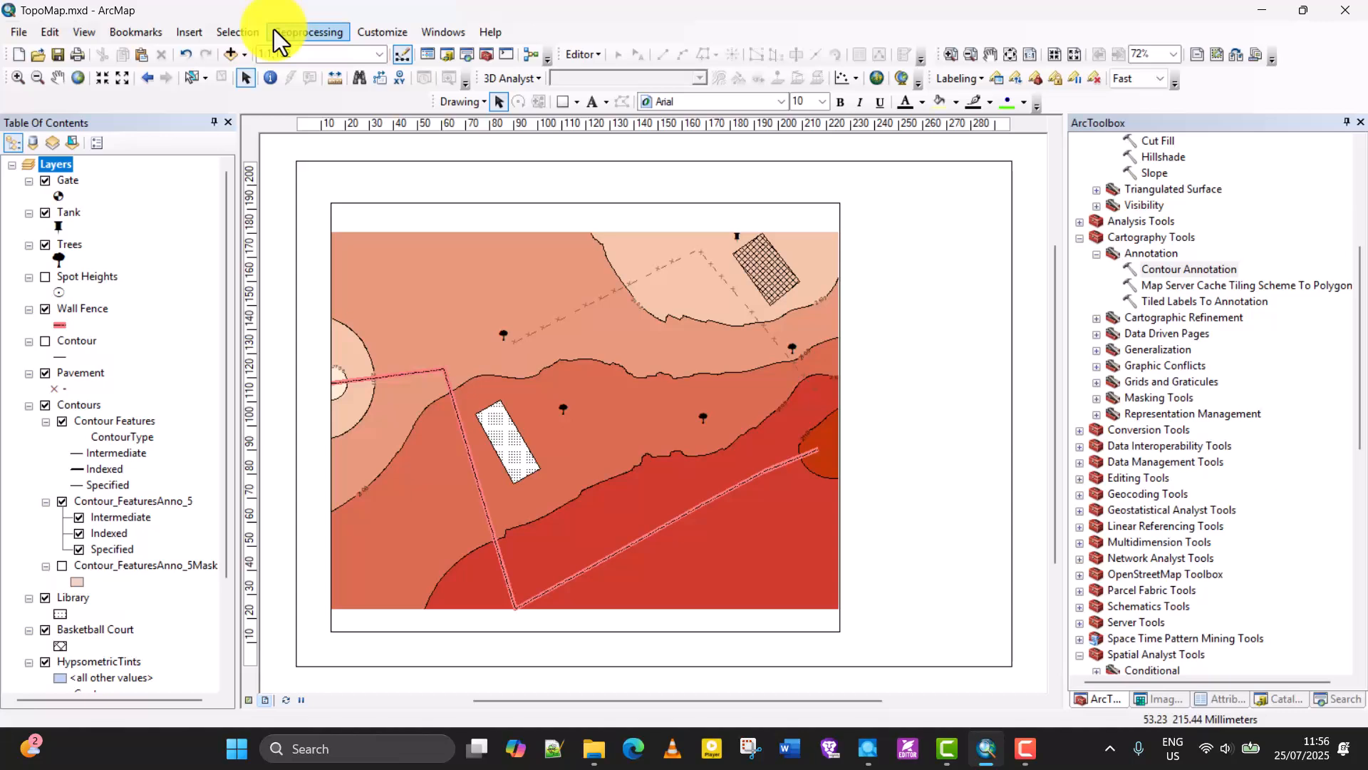
Insert a north arrow in the ESRI North 19 style into the layout.
left_click(192, 35)
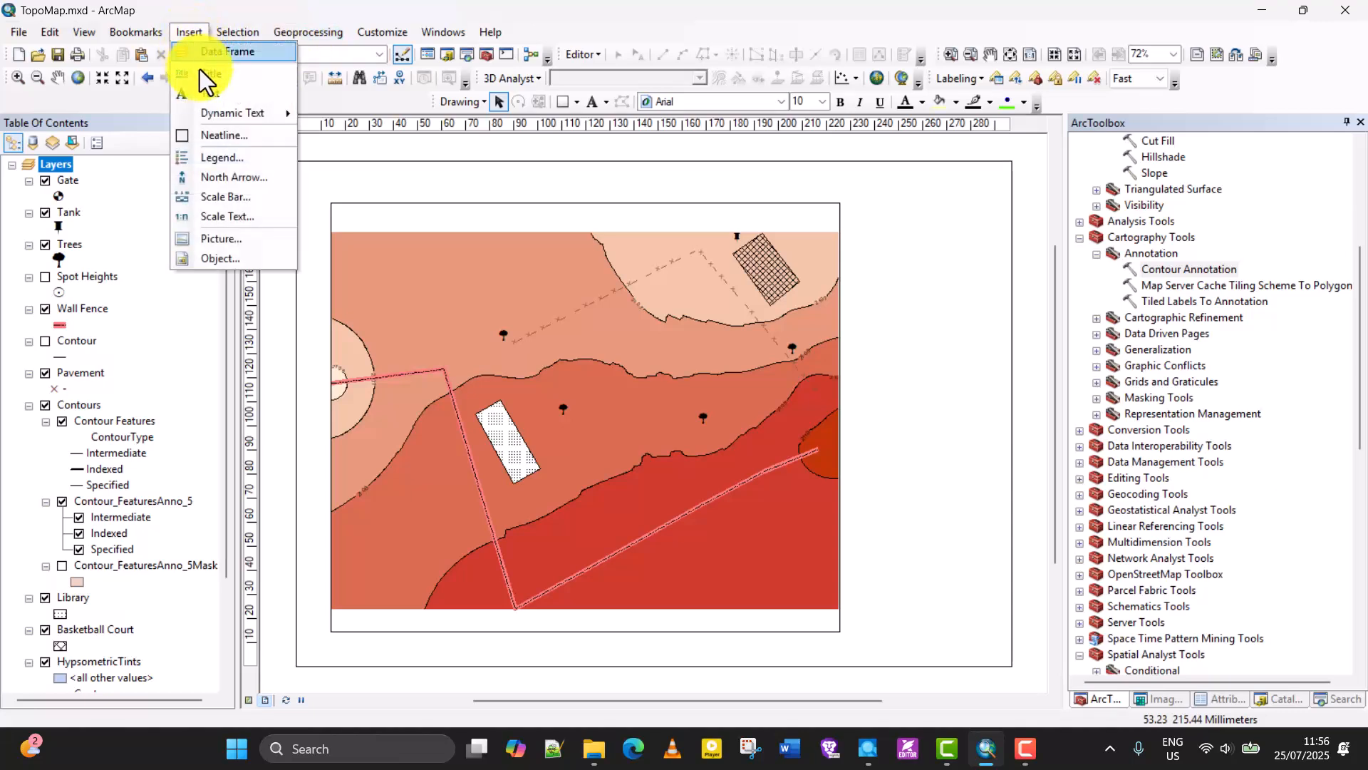
left_click(208, 176)
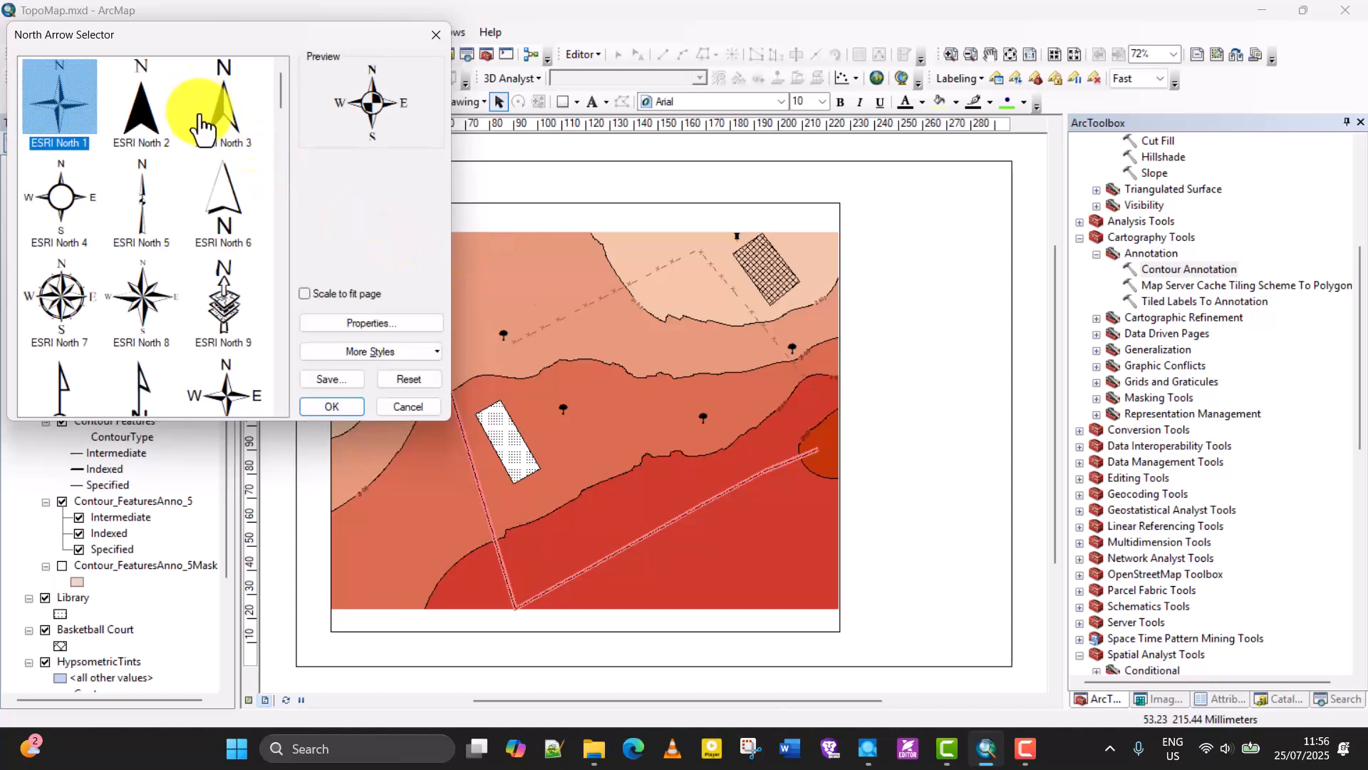
scroll(131, 153, "down", 10)
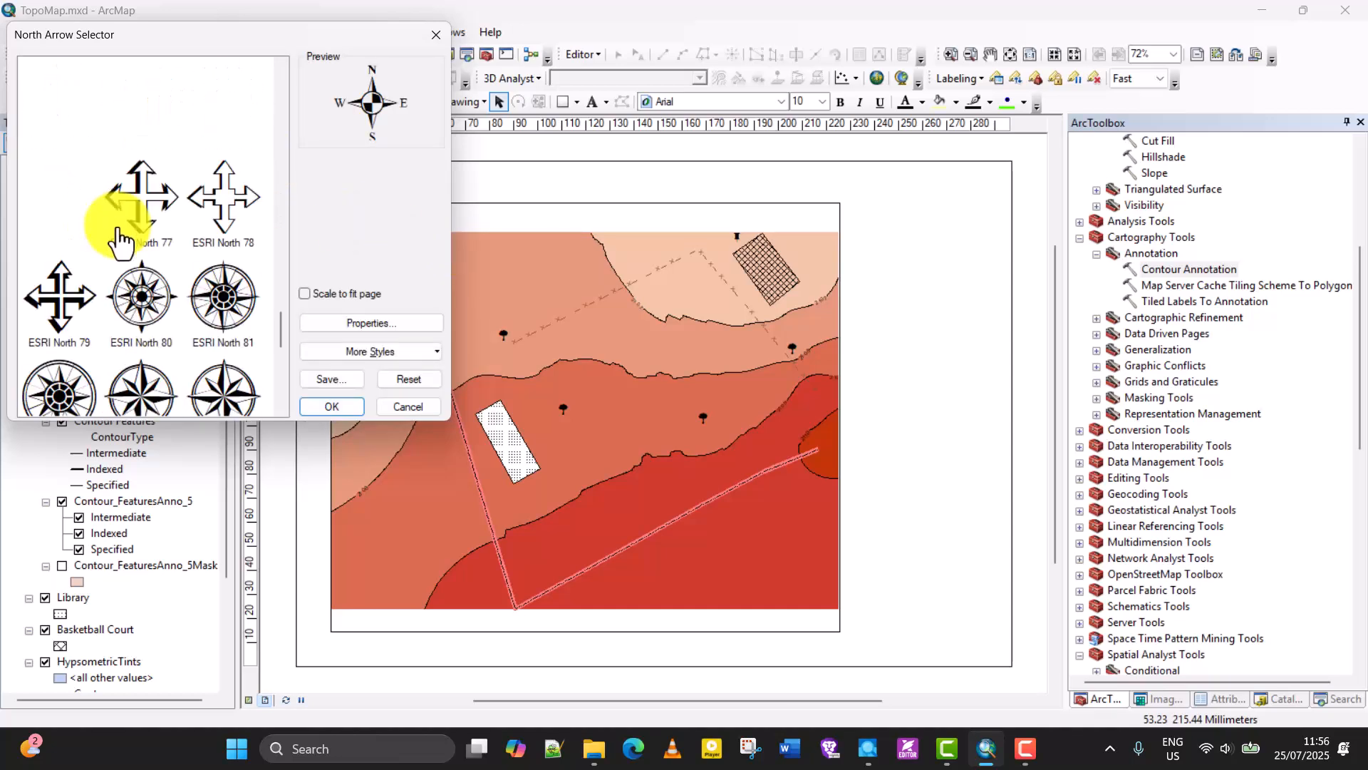
scroll(122, 243, "up", 8)
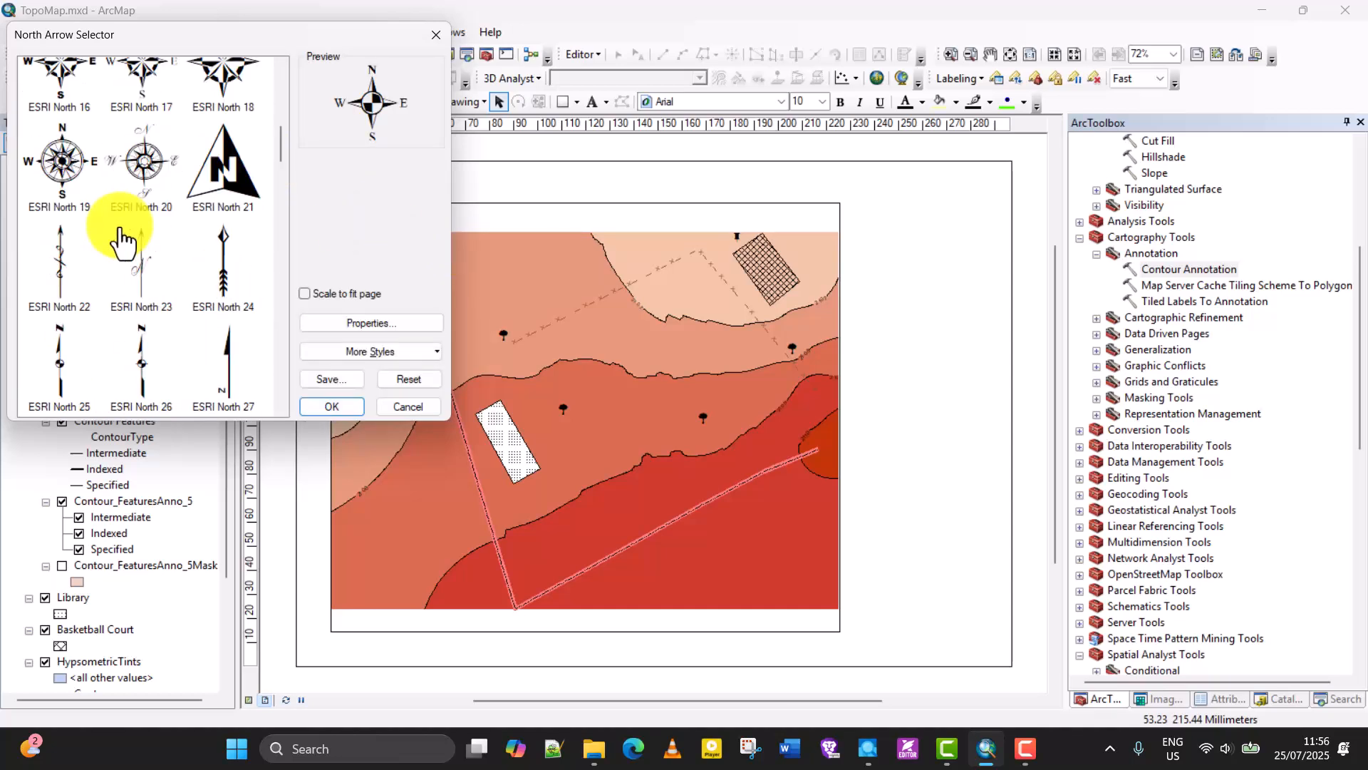
scroll(122, 243, "up", 2)
scroll(117, 235, "down", 4)
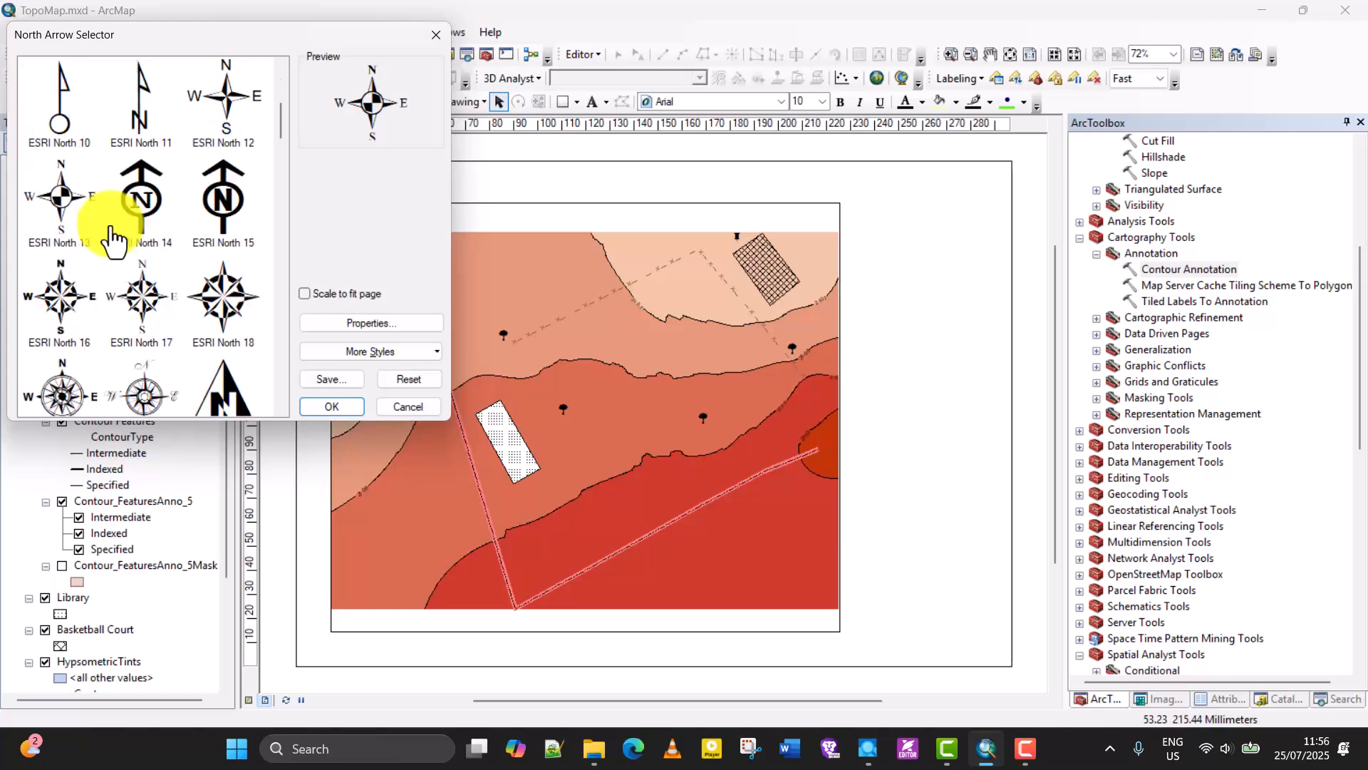
scroll(110, 239, "up", 2)
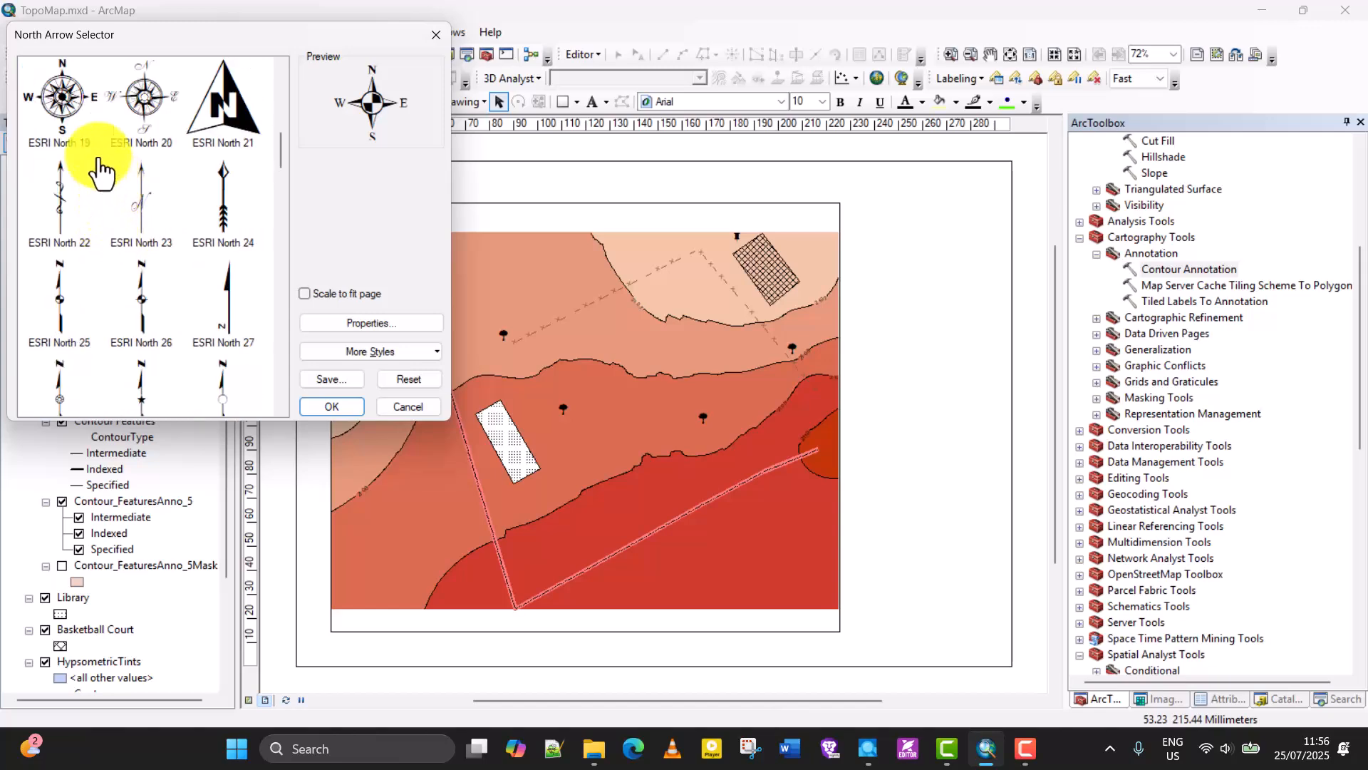
left_click(67, 121)
left_click(337, 412)
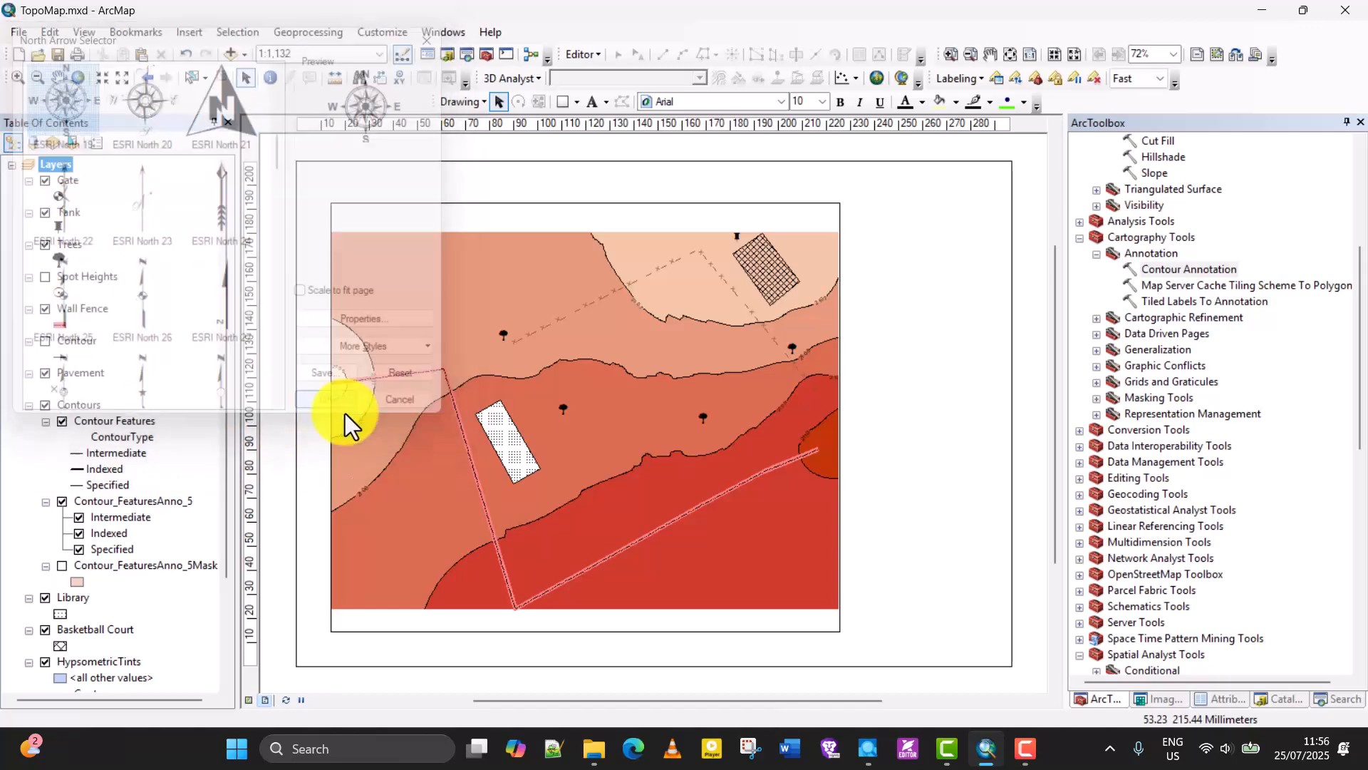
Place the north arrow in the blank area east of the data frame, level with its upper part, sized to about 31 mm.
left_click_drag(571, 467, 935, 256)
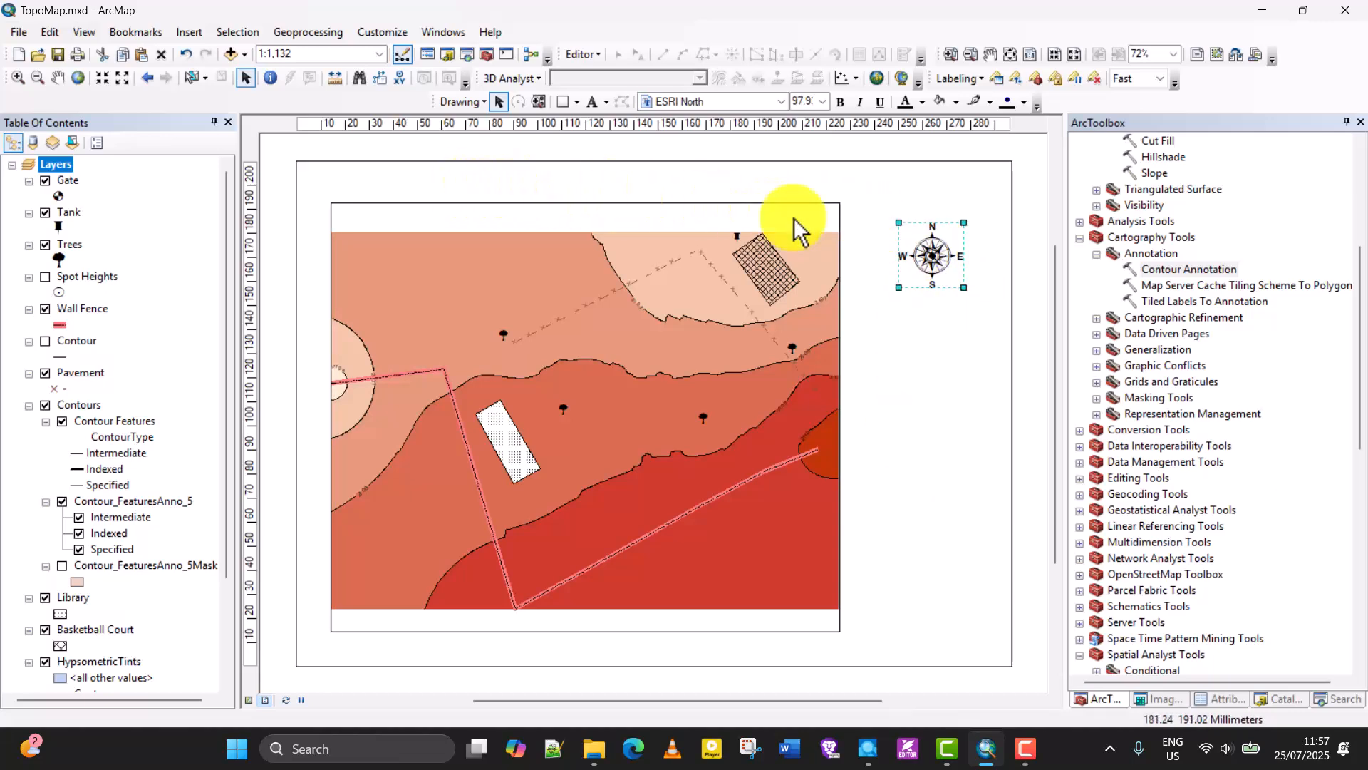
left_click_drag(931, 254, 438, 333)
left_click_drag(397, 289, 926, 273)
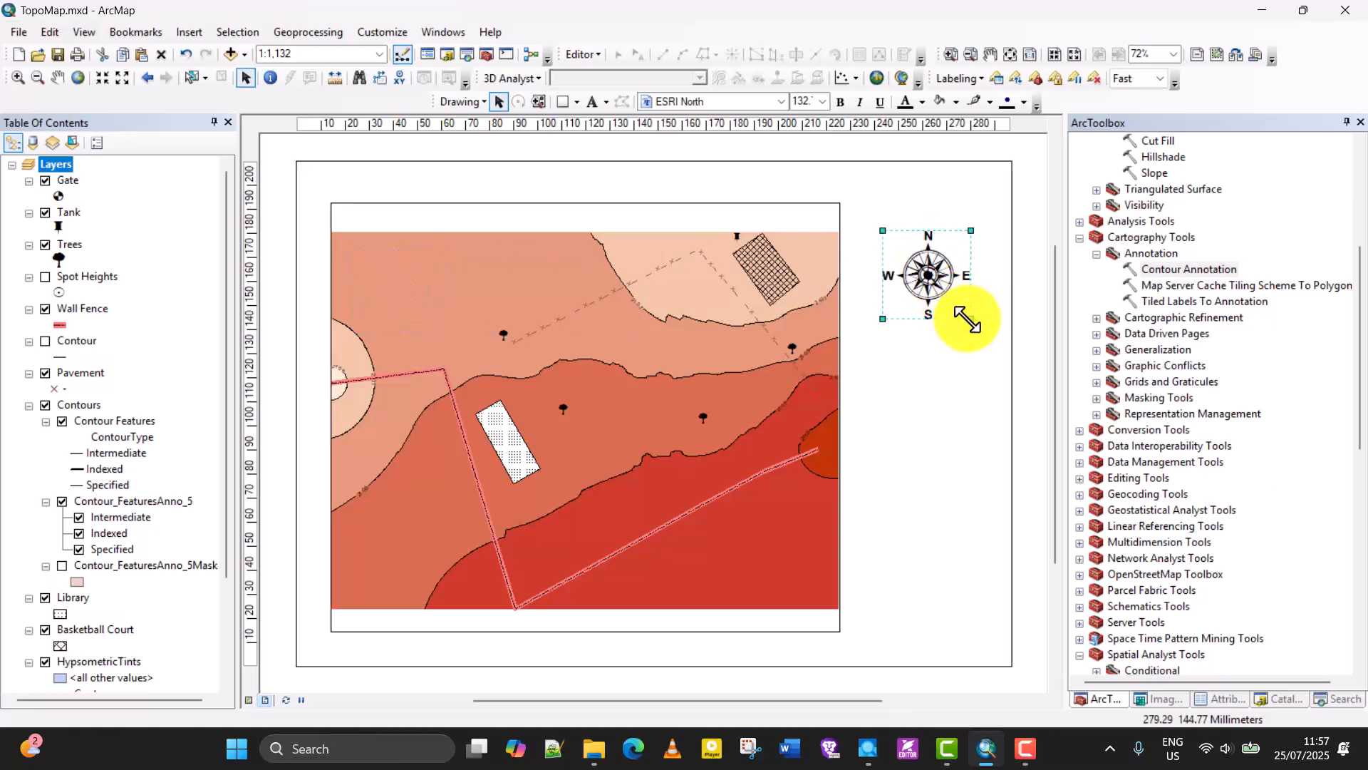
left_click_drag(970, 319, 953, 294)
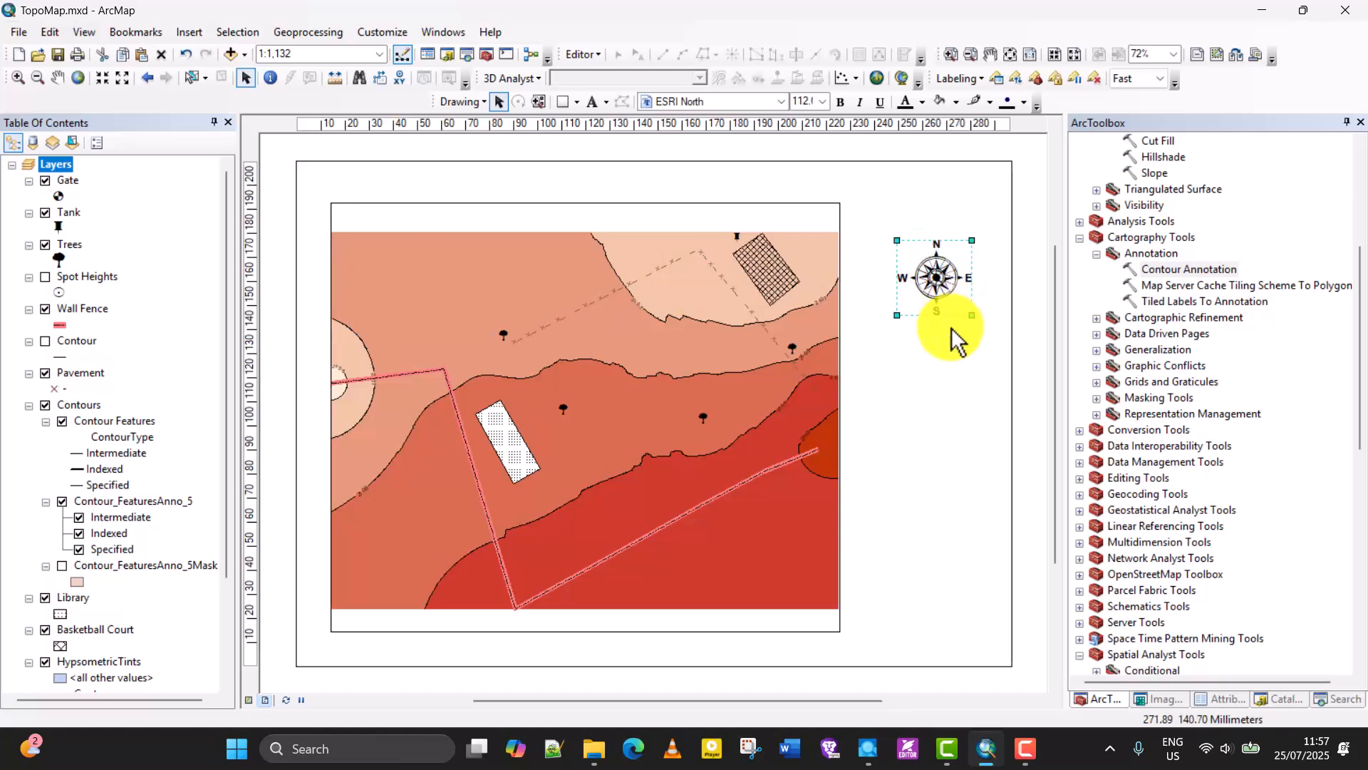
left_click(942, 352)
Insert an Alternating Scale Bar 1 scale bar and place it just below the data frame.
left_click(193, 36)
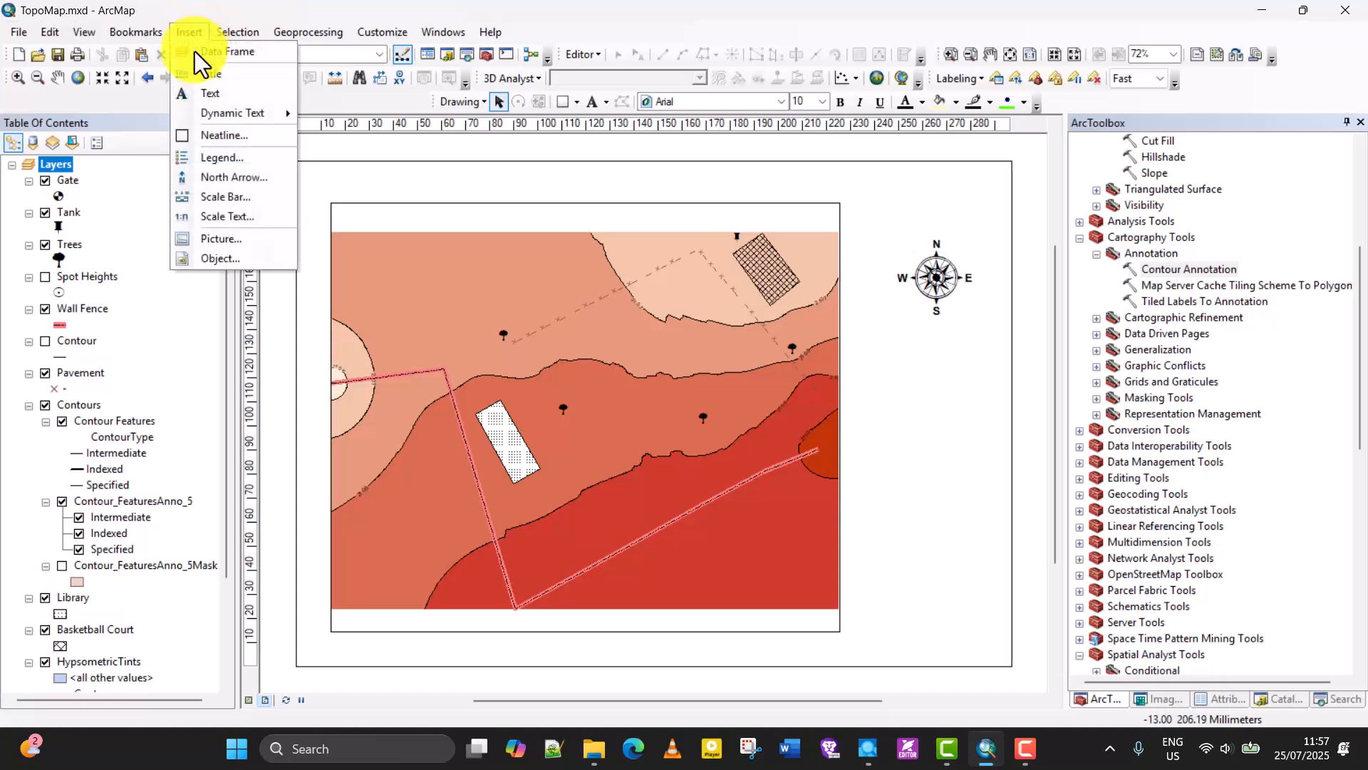
left_click(598, 6)
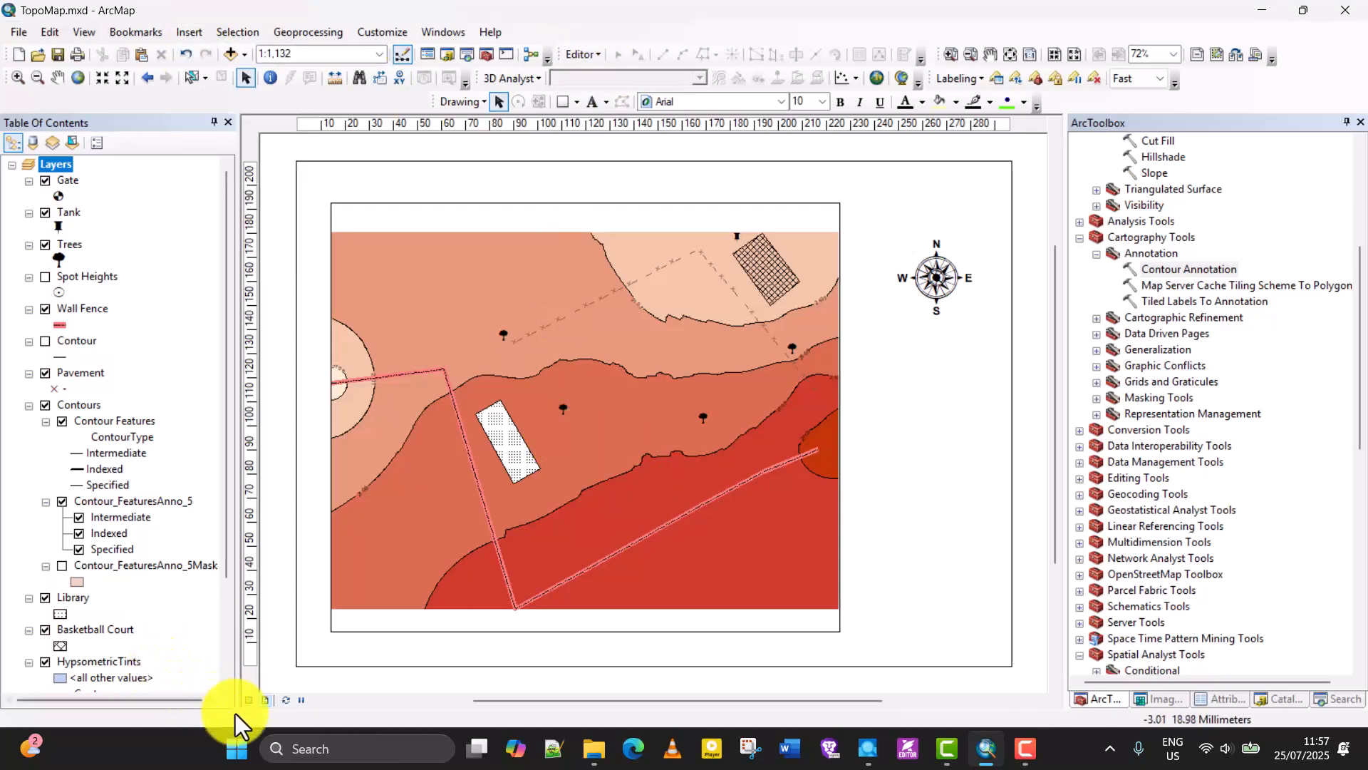
left_click(192, 34)
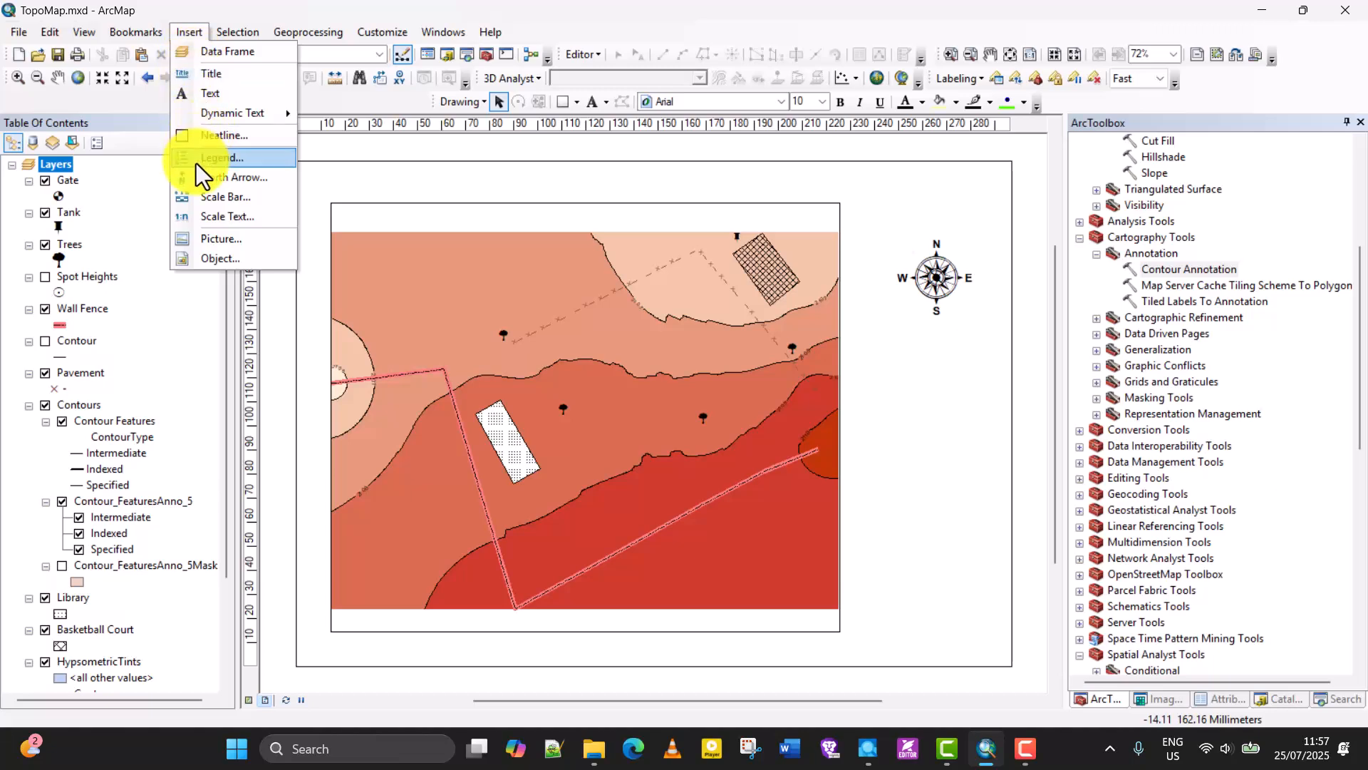
left_click(219, 200)
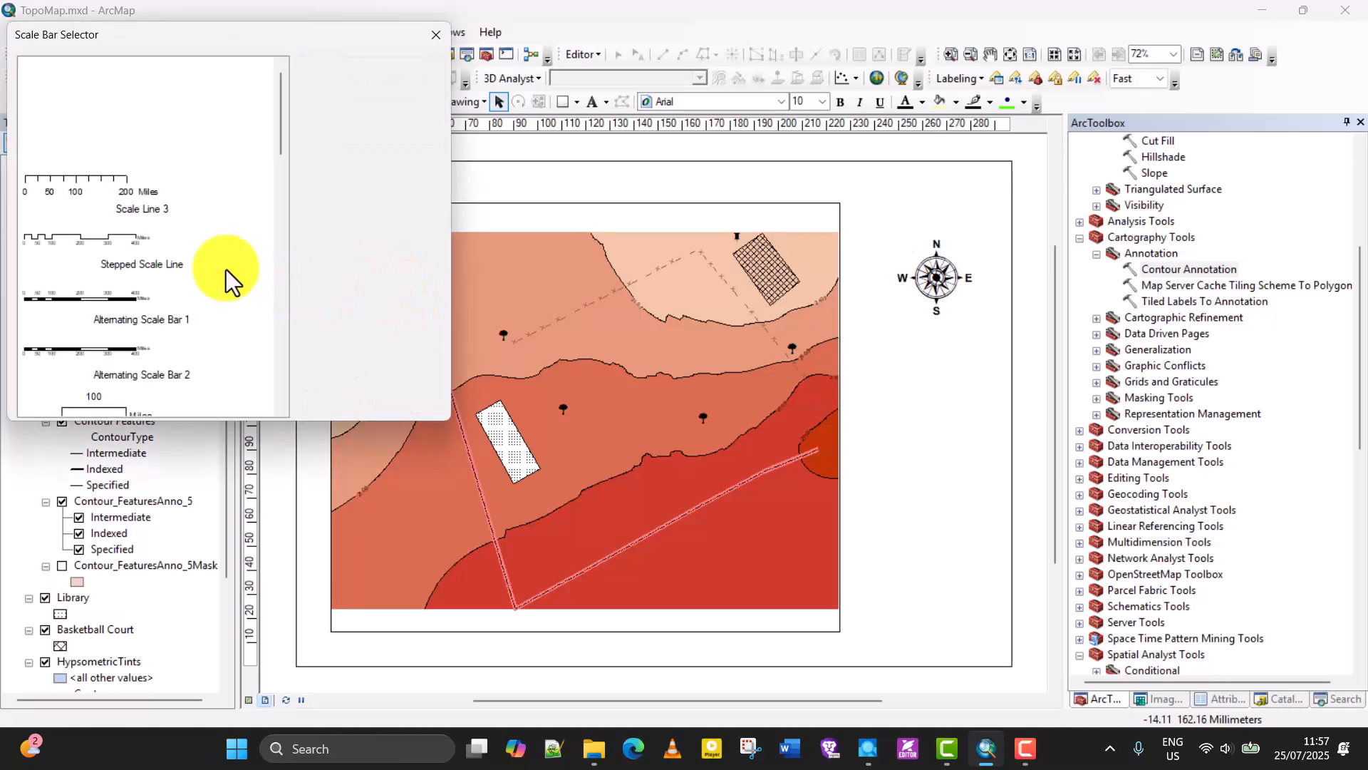
left_click(114, 302)
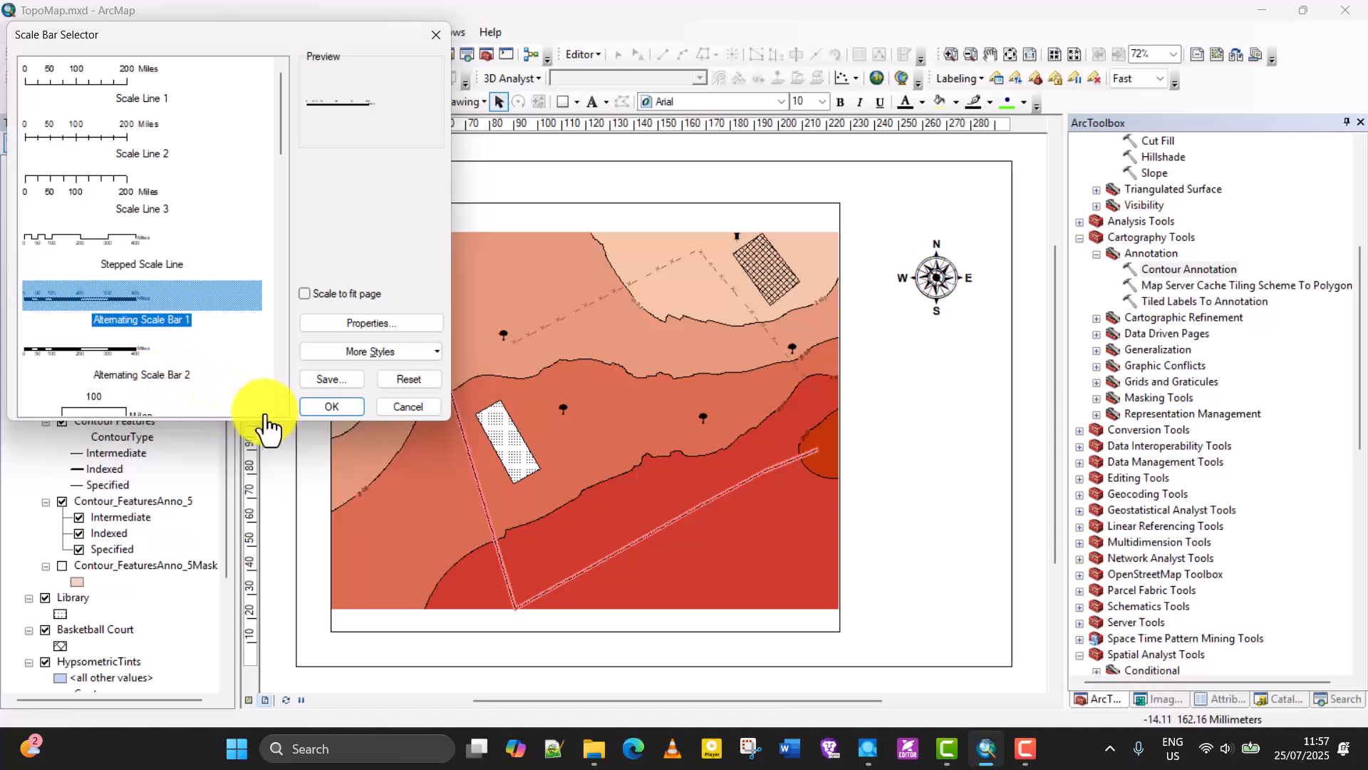
left_click(327, 410)
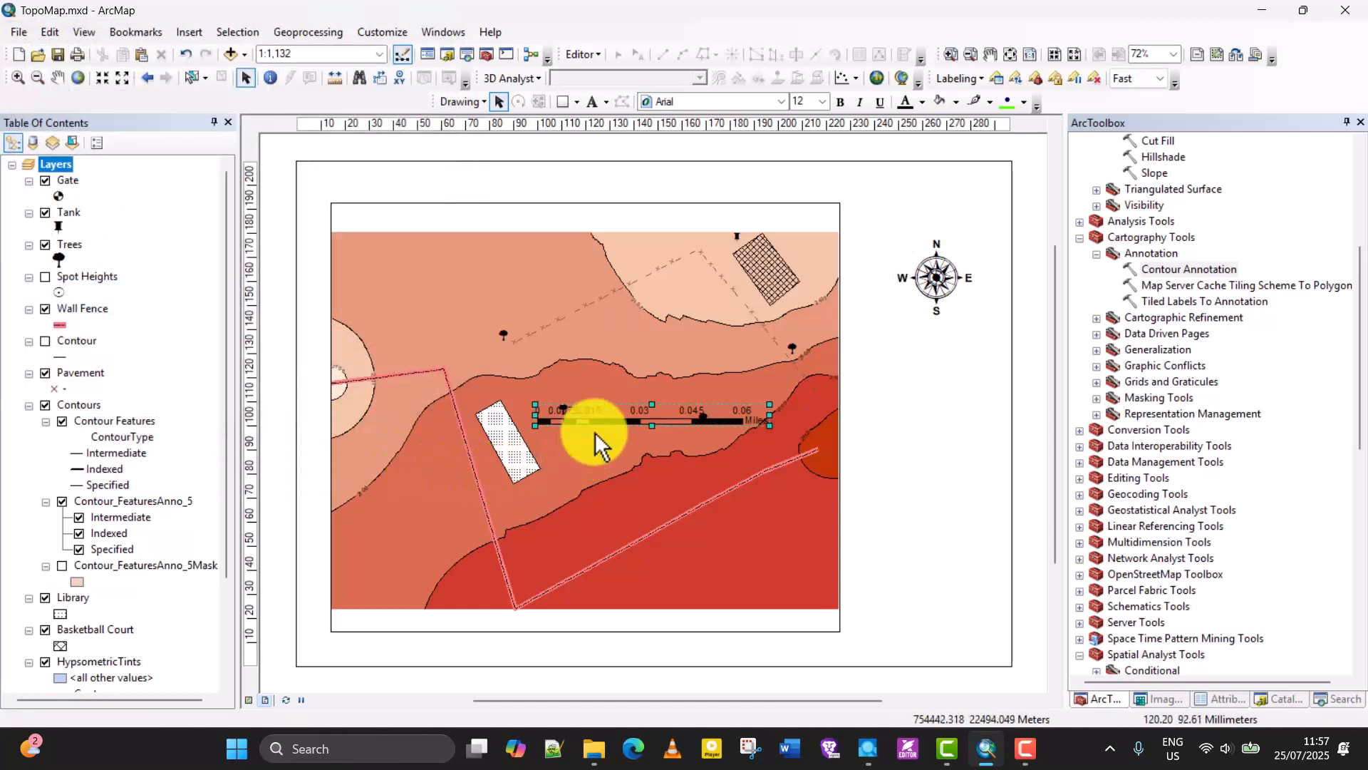
mouse_move(611, 418)
left_mouse_down()
mouse_move(651, 627)
mouse_move(620, 648)
mouse_move(818, 652)
mouse_move(493, 647)
left_mouse_up()
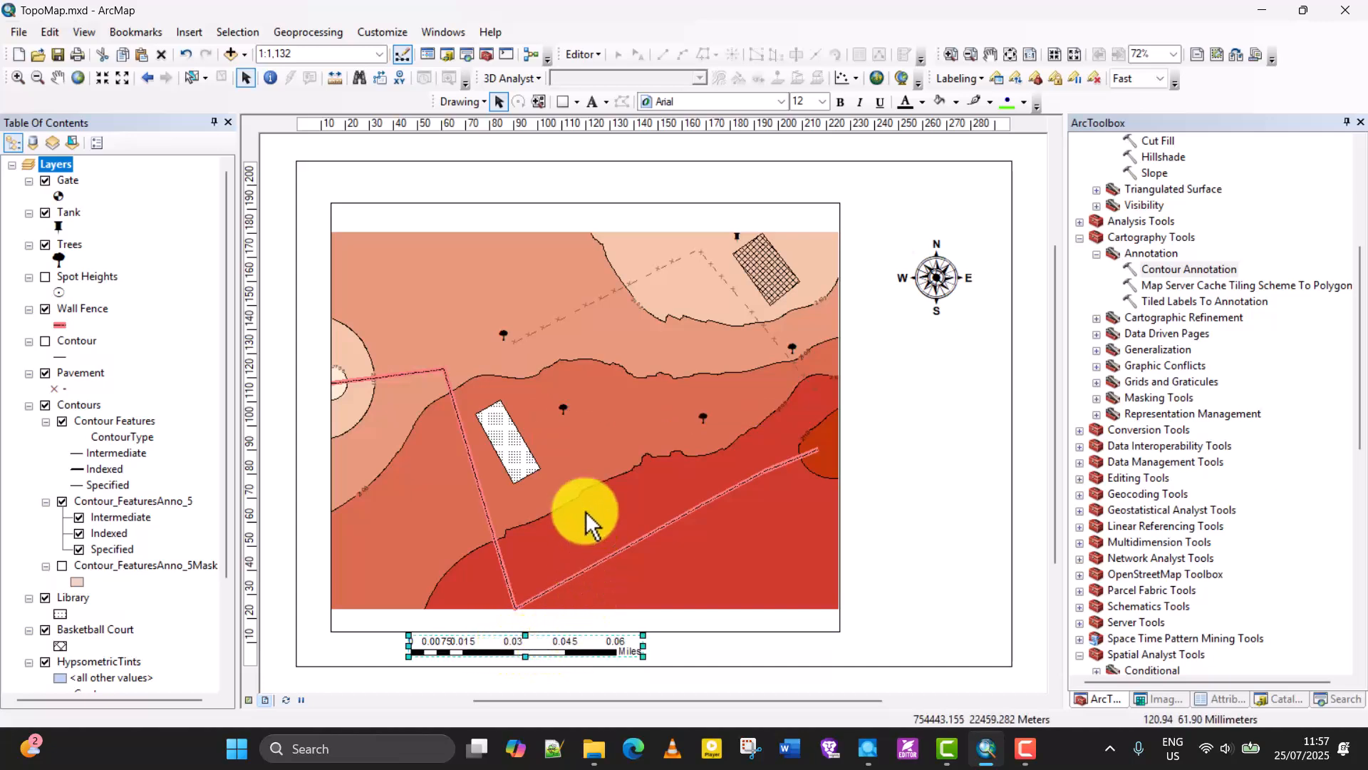
Shift the map north in data view to leave a blank strip beneath it in the data frame, and return to layout view.
left_click(249, 699)
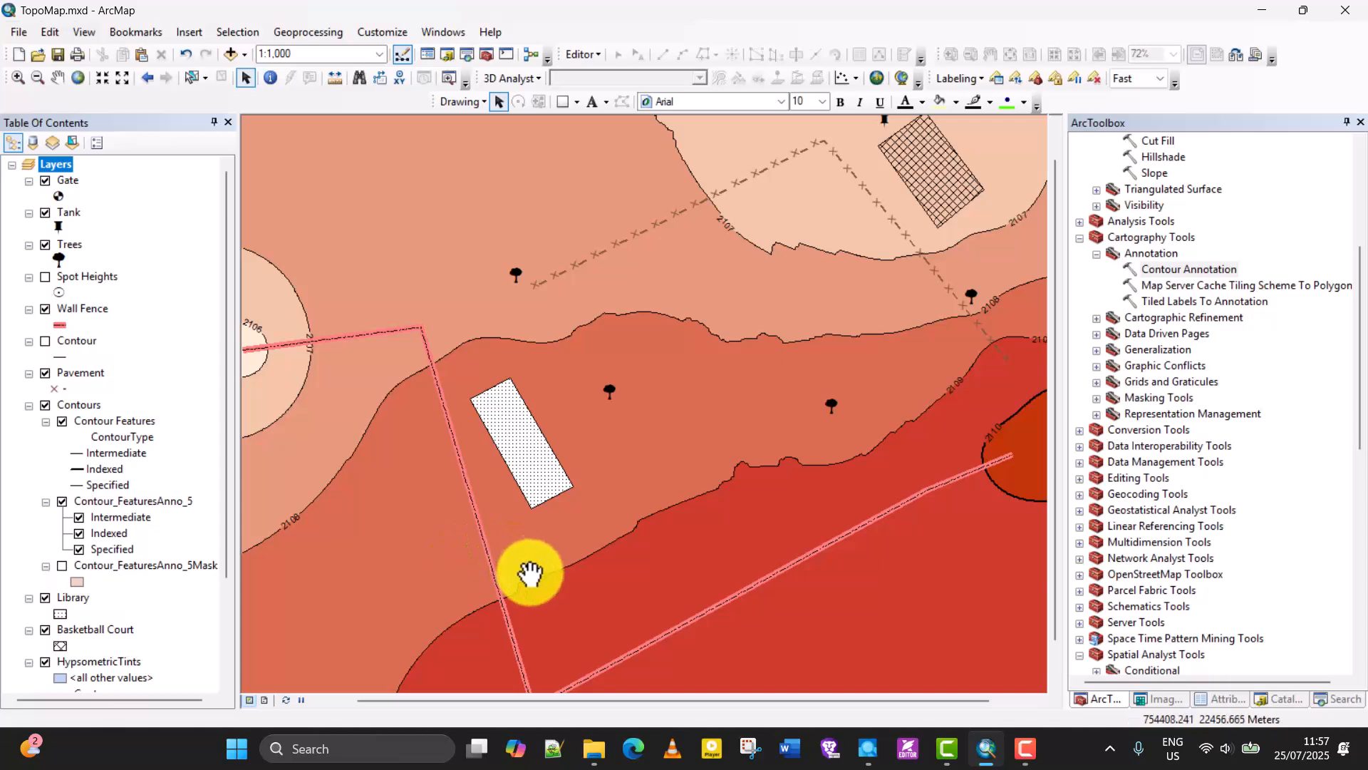
scroll(523, 566, "down", 2)
left_click(264, 700)
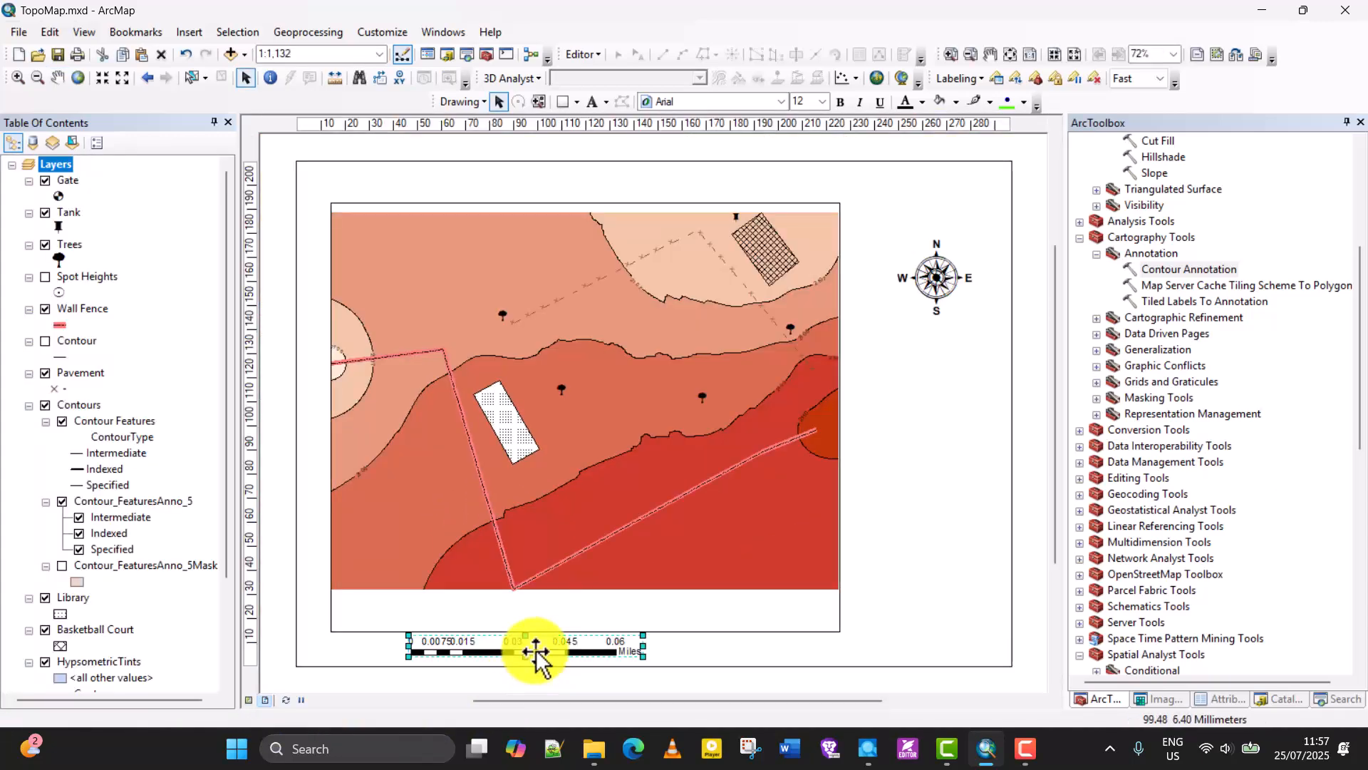
Move the scale bar into the blank strip beneath the map inside the data frame and widen it to about 120 mm.
left_click_drag(536, 652, 545, 624)
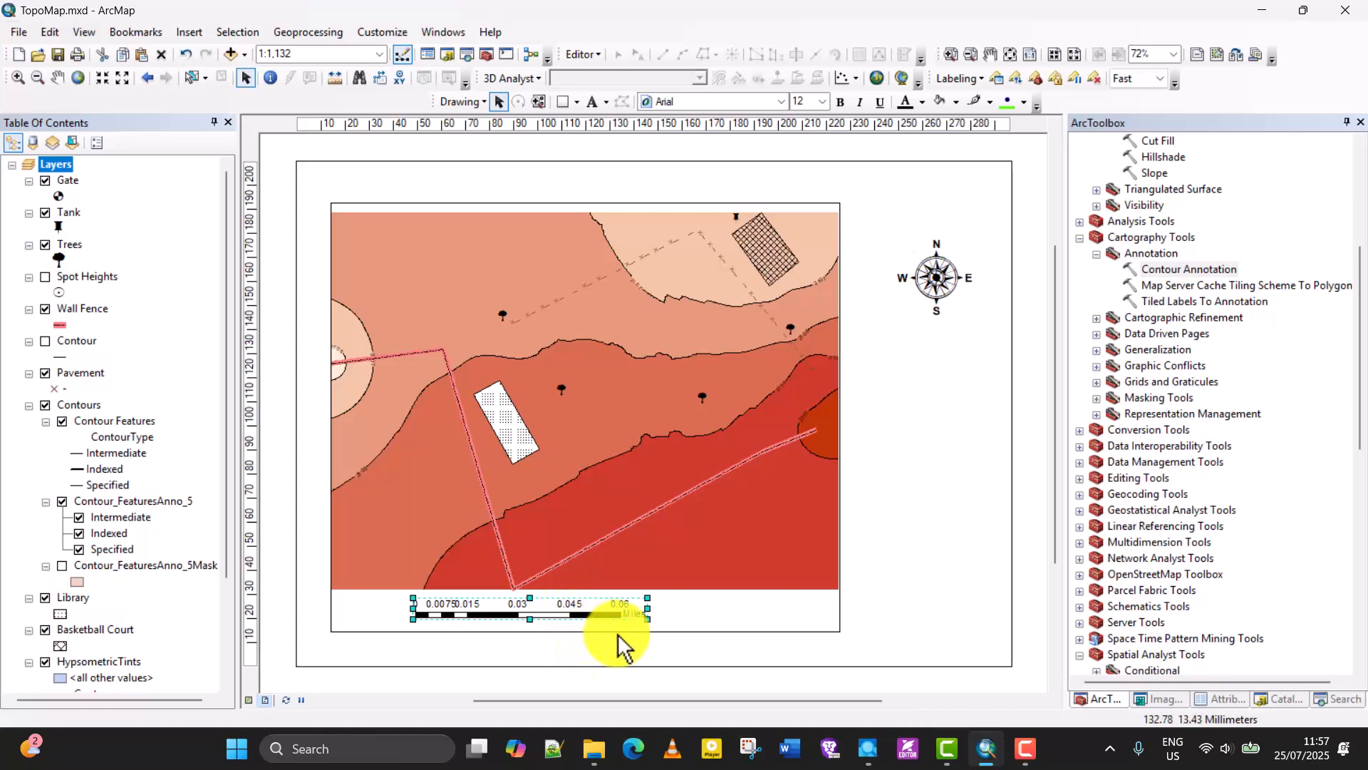
left_click_drag(647, 617, 699, 617)
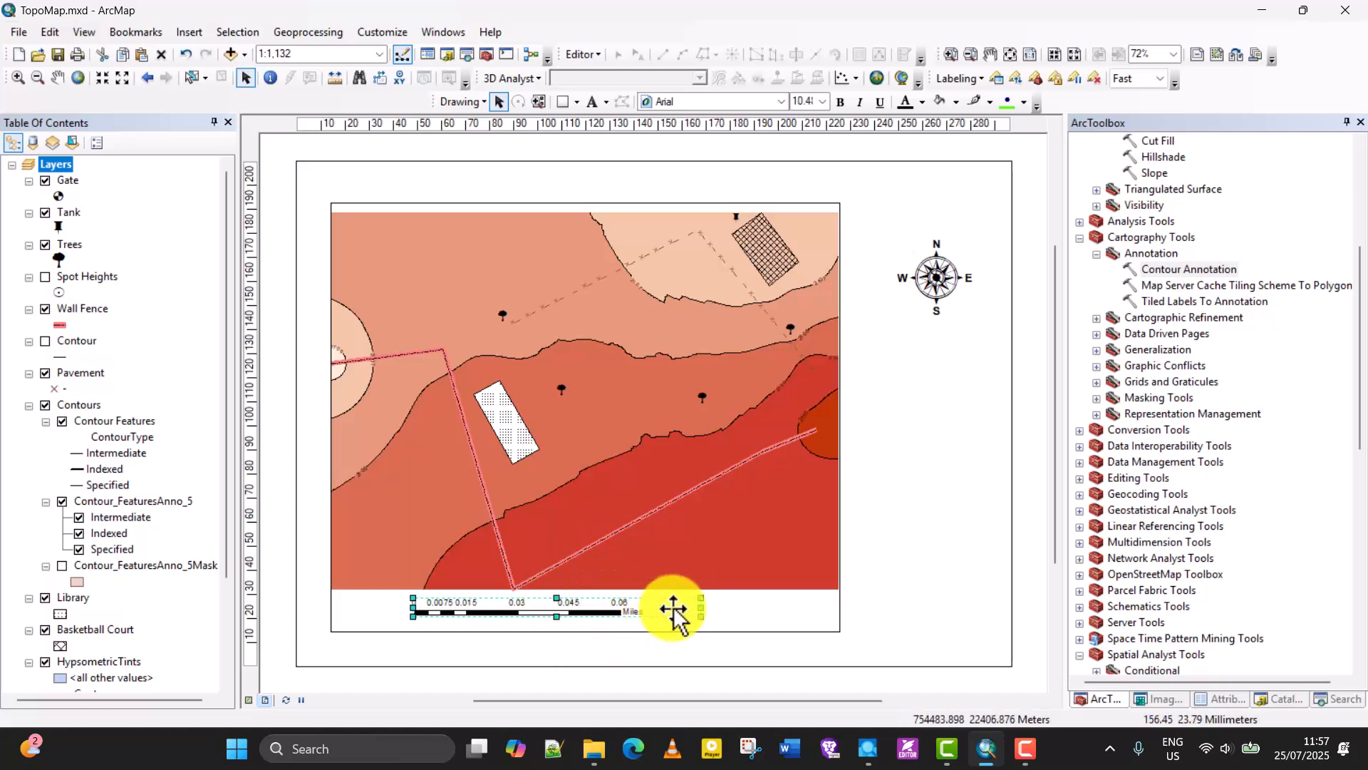
Set the scale bar's division units to Meters.
right_click(620, 611)
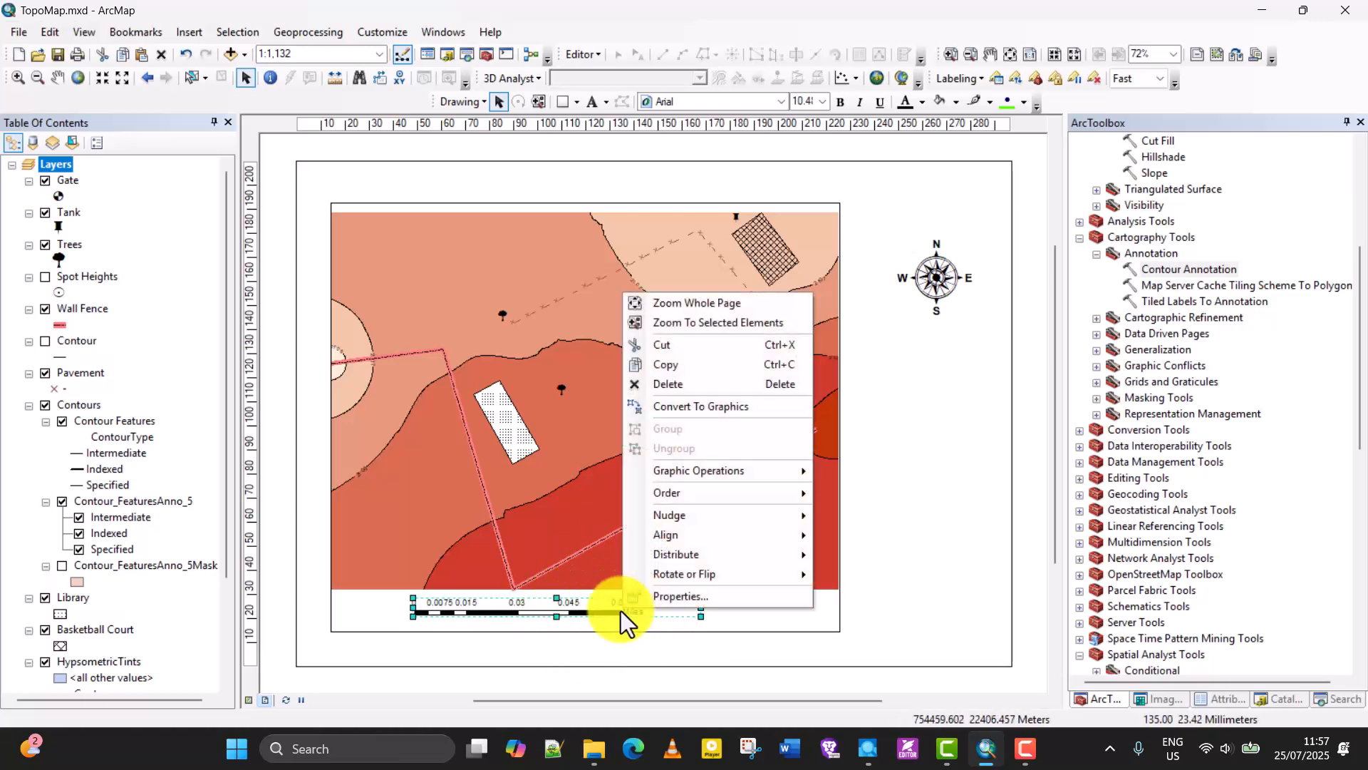
left_click(674, 597)
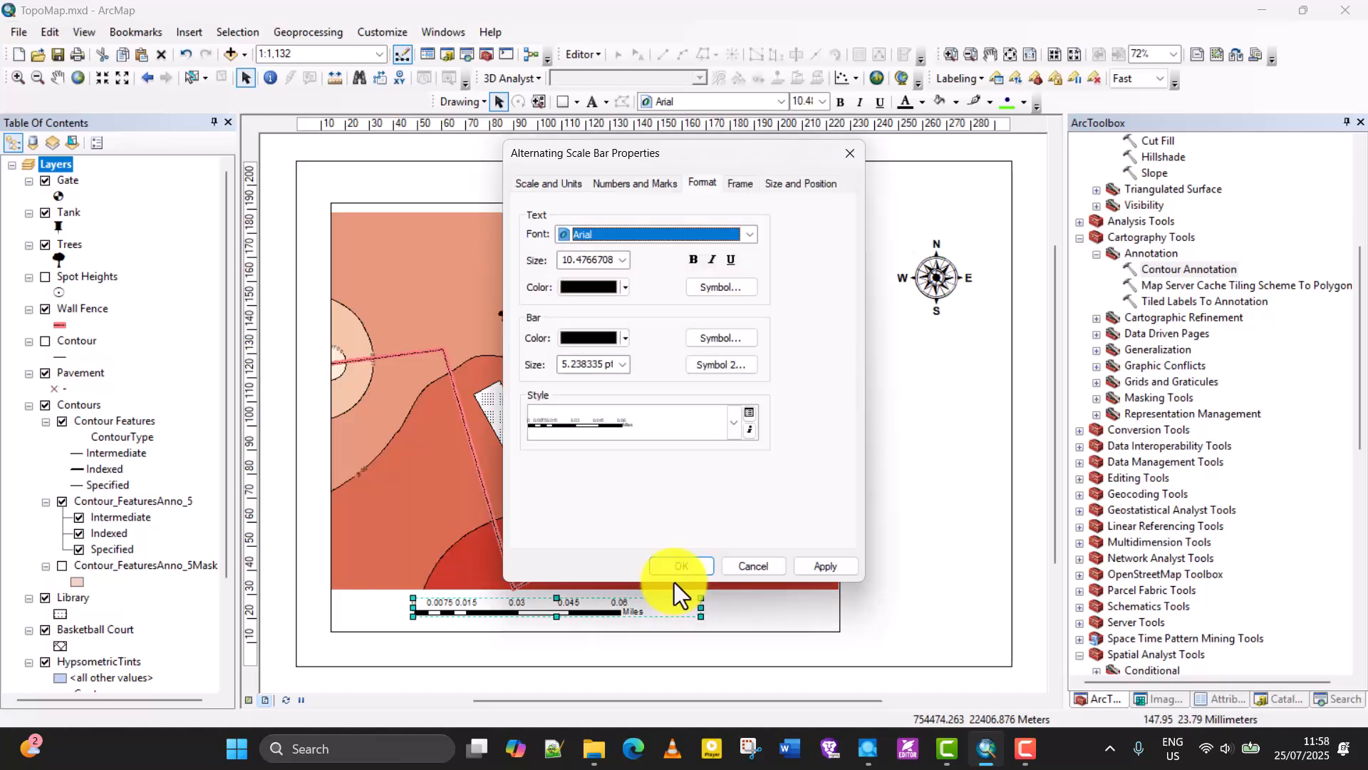
left_click(542, 179)
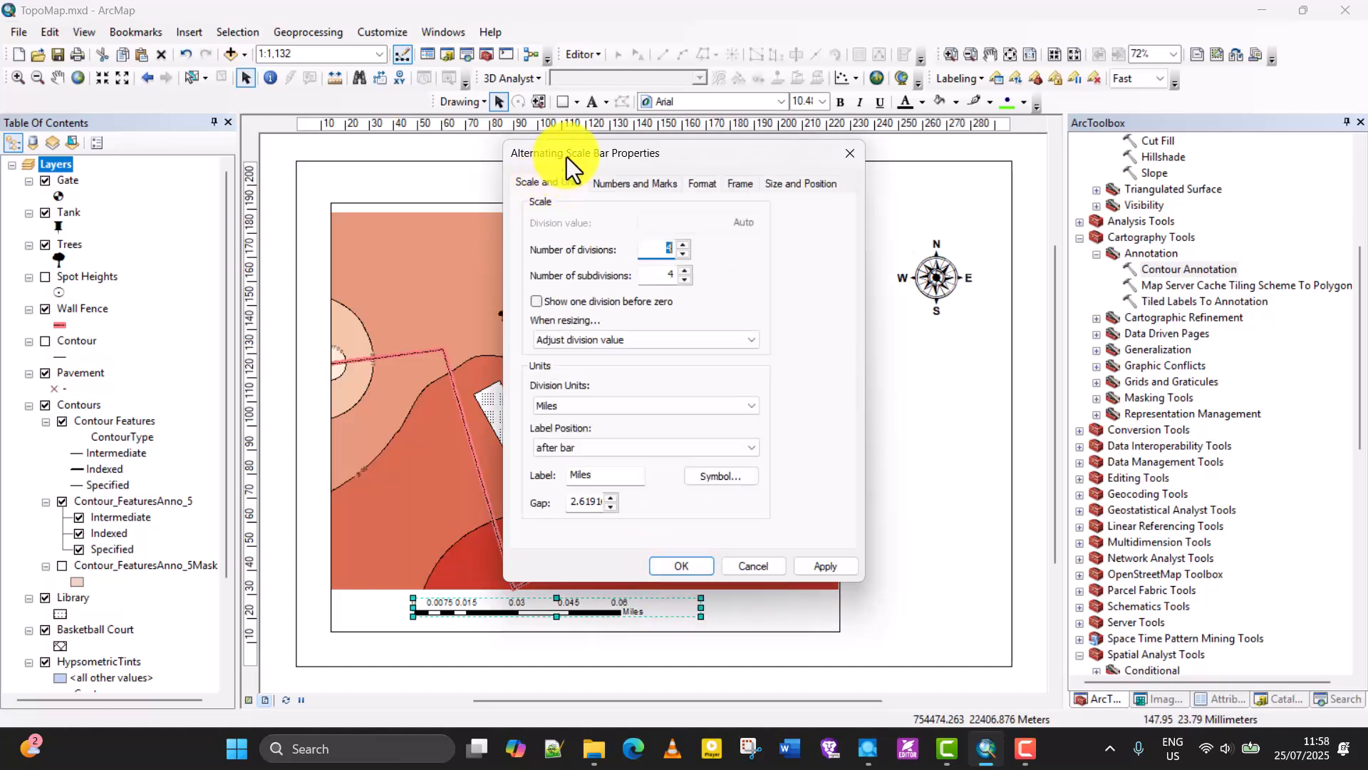
left_click_drag(566, 157, 588, 105)
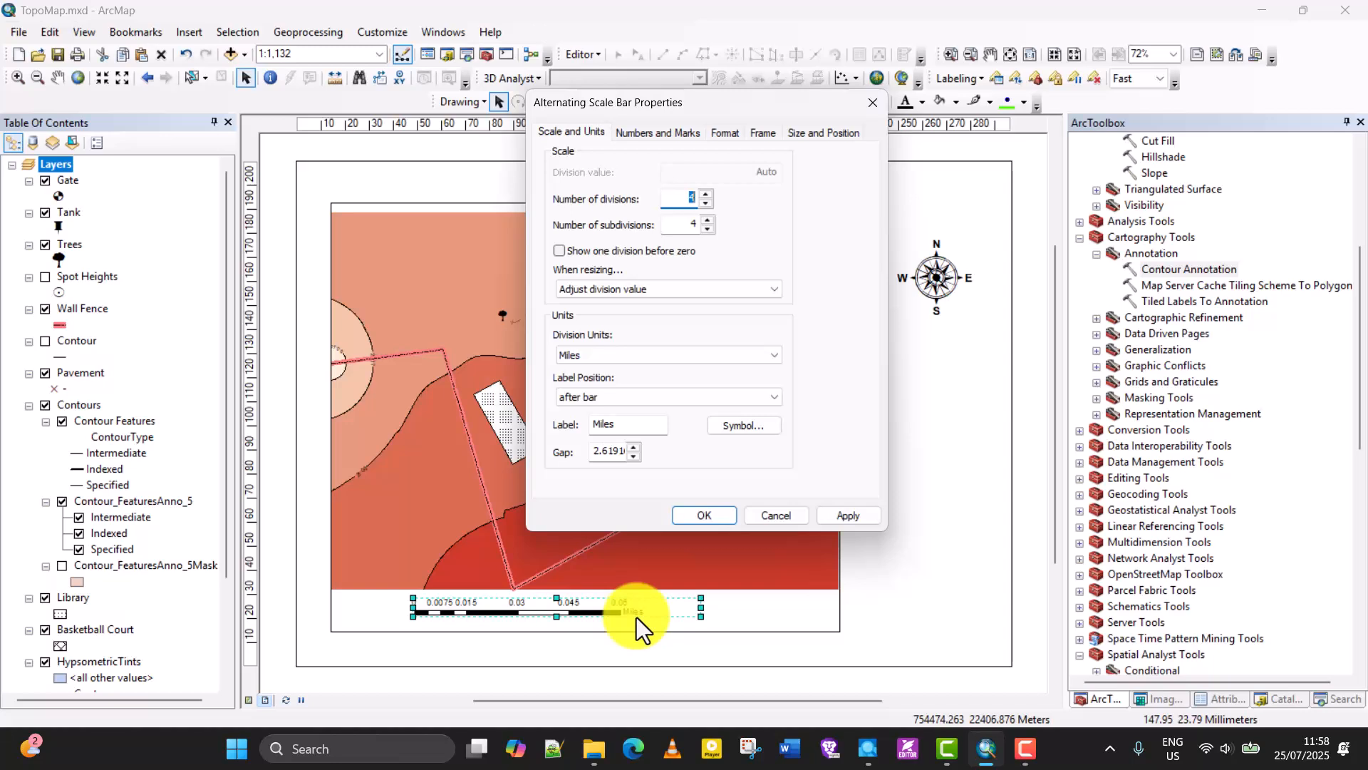
left_click(643, 356)
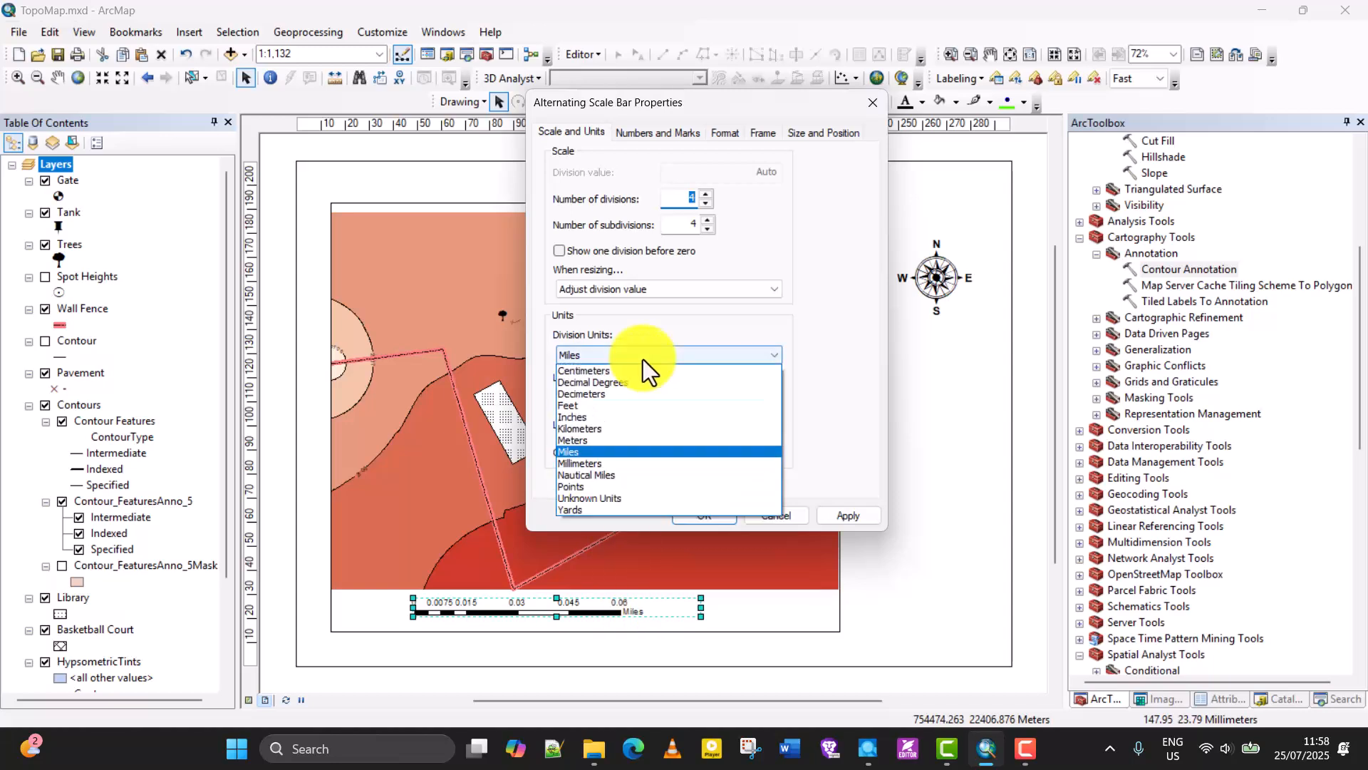
left_click(605, 439)
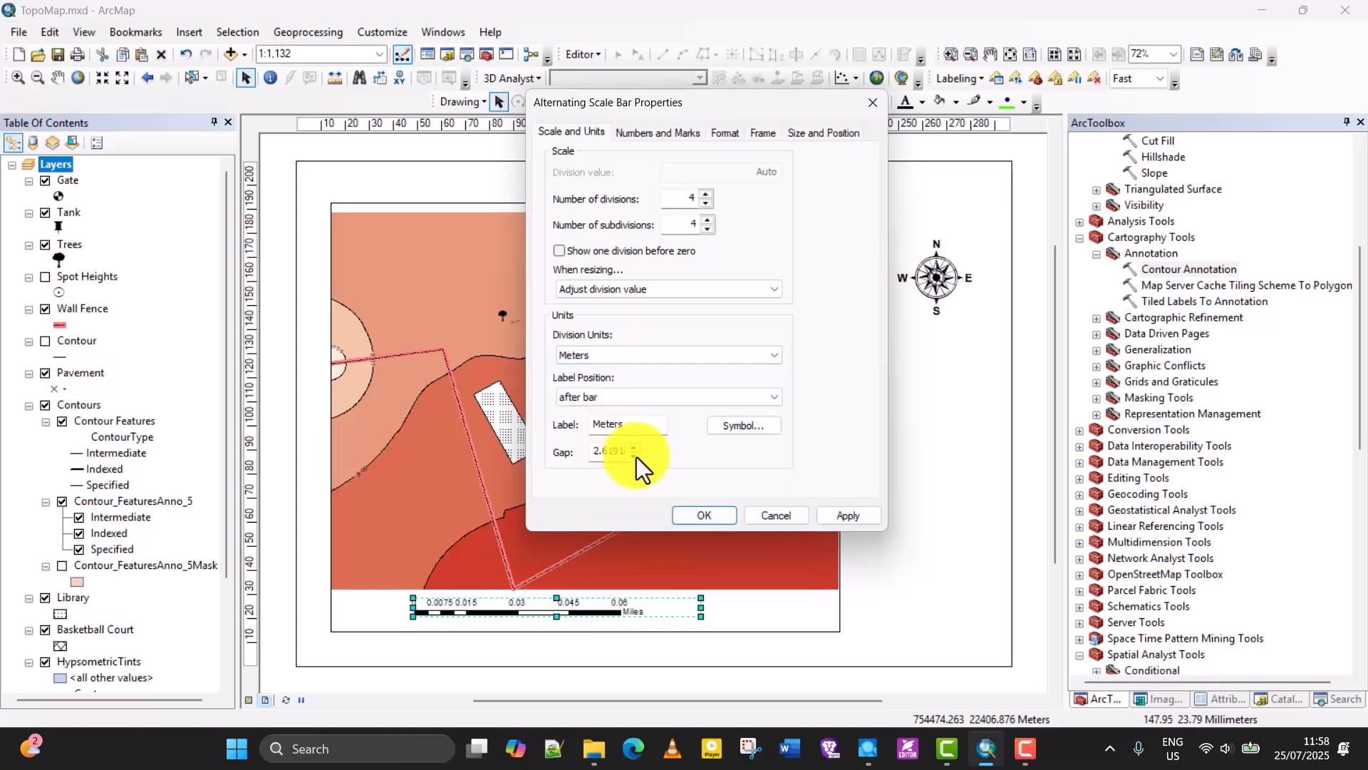
left_click(832, 520)
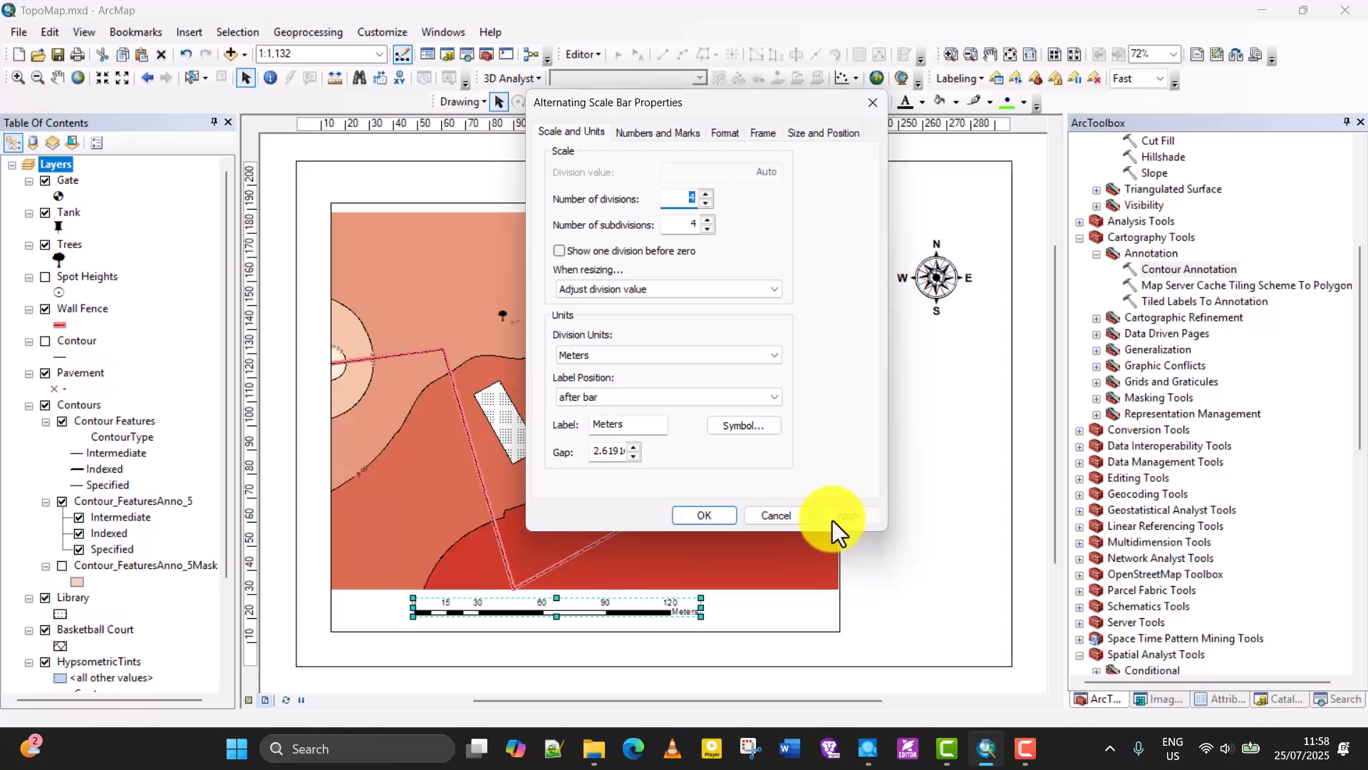
left_click(708, 513)
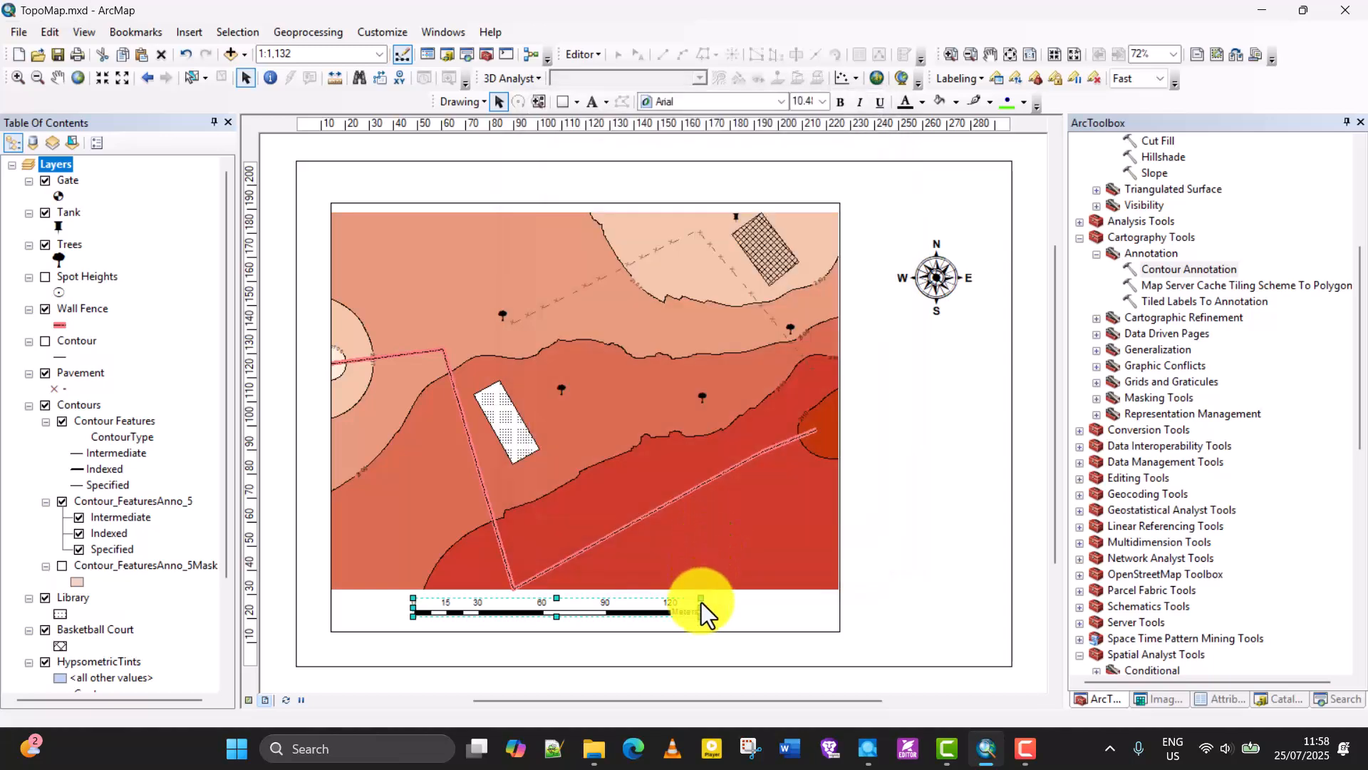
left_click(748, 676)
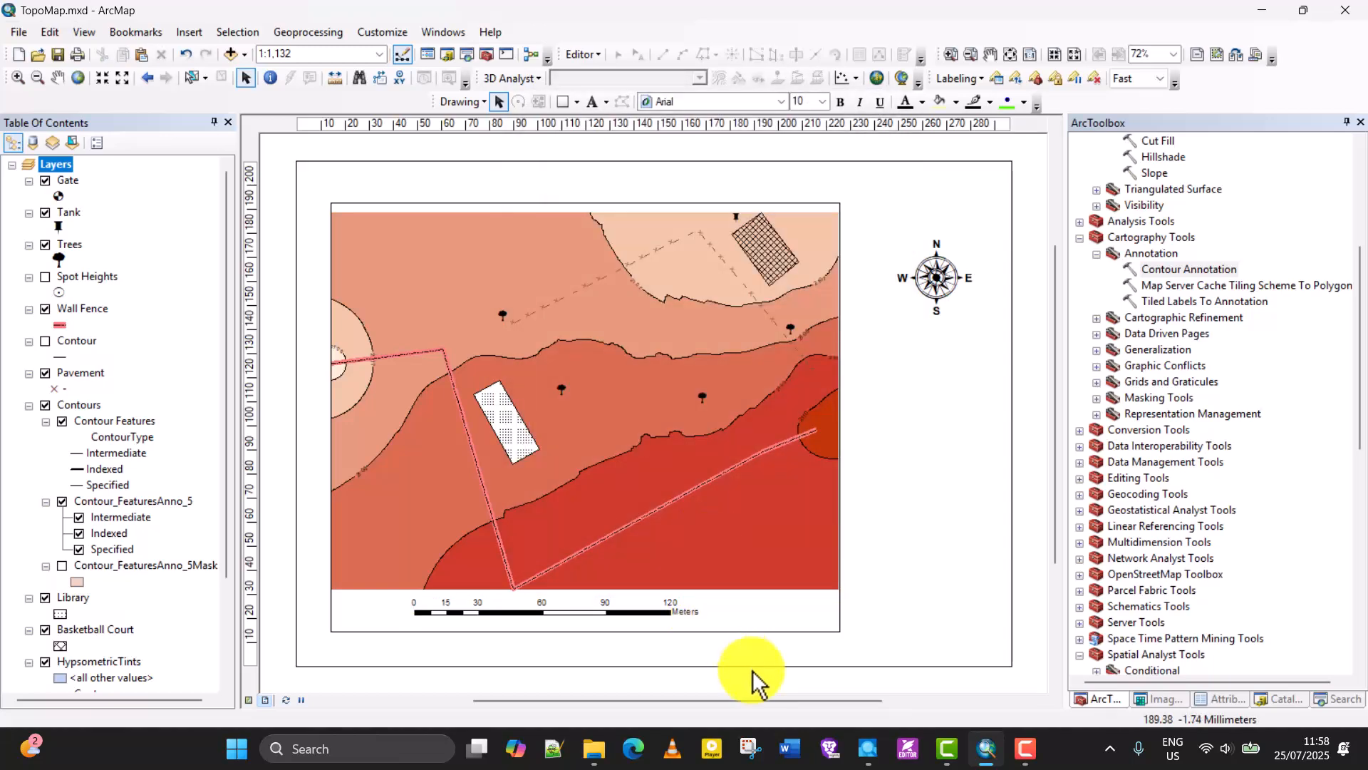
Narrow the scale bar to about 110 mm so that its last division reads 100 meters.
left_click(640, 612)
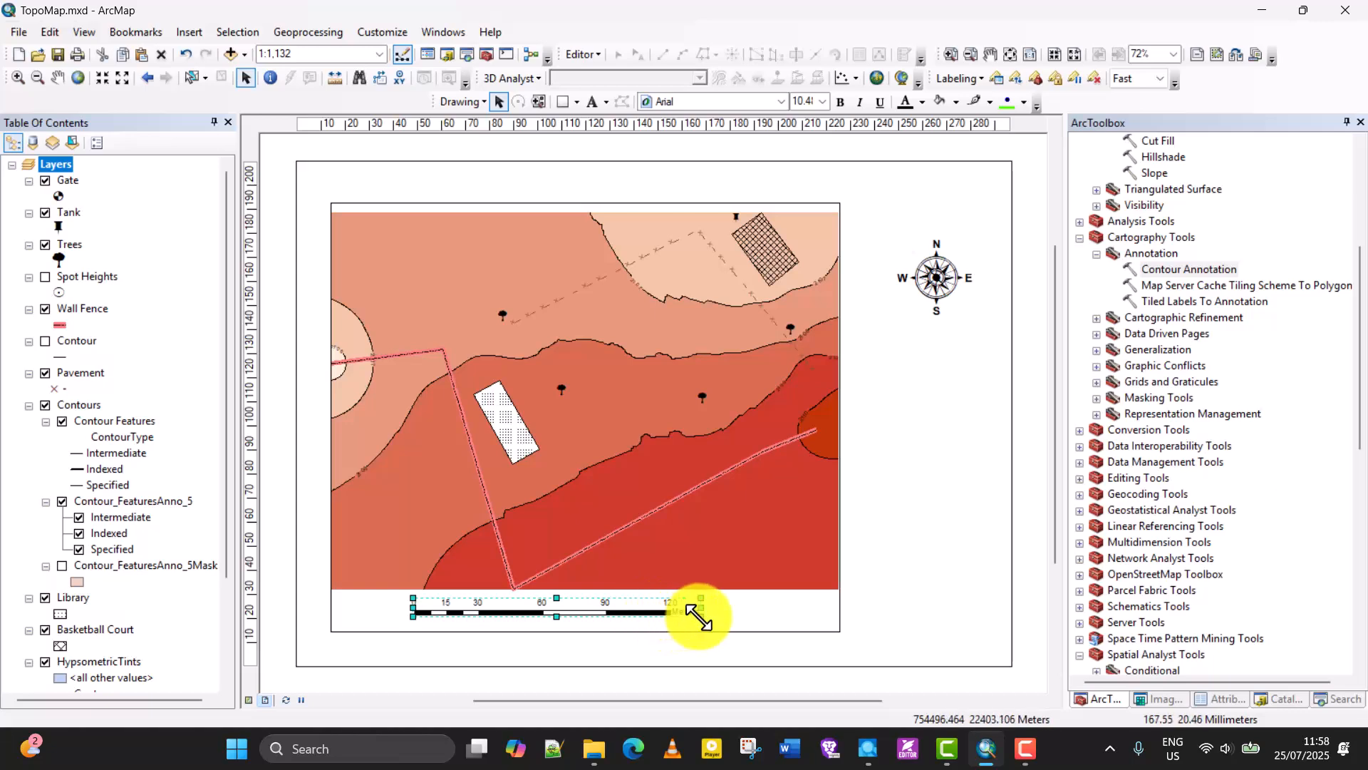
mouse_move(702, 608)
left_mouse_down()
mouse_move(654, 631)
mouse_move(678, 611)
mouse_move(686, 635)
mouse_move(681, 618)
left_mouse_up()
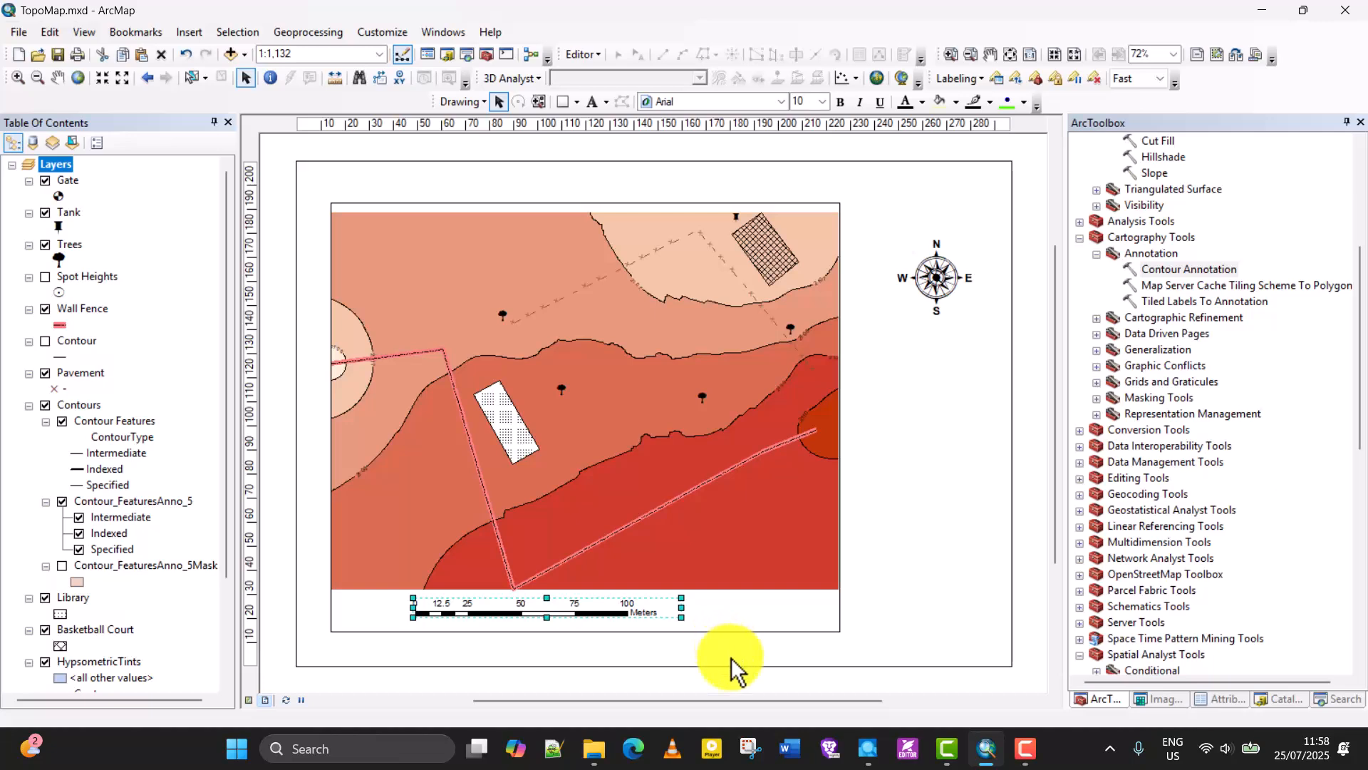
left_click(732, 661)
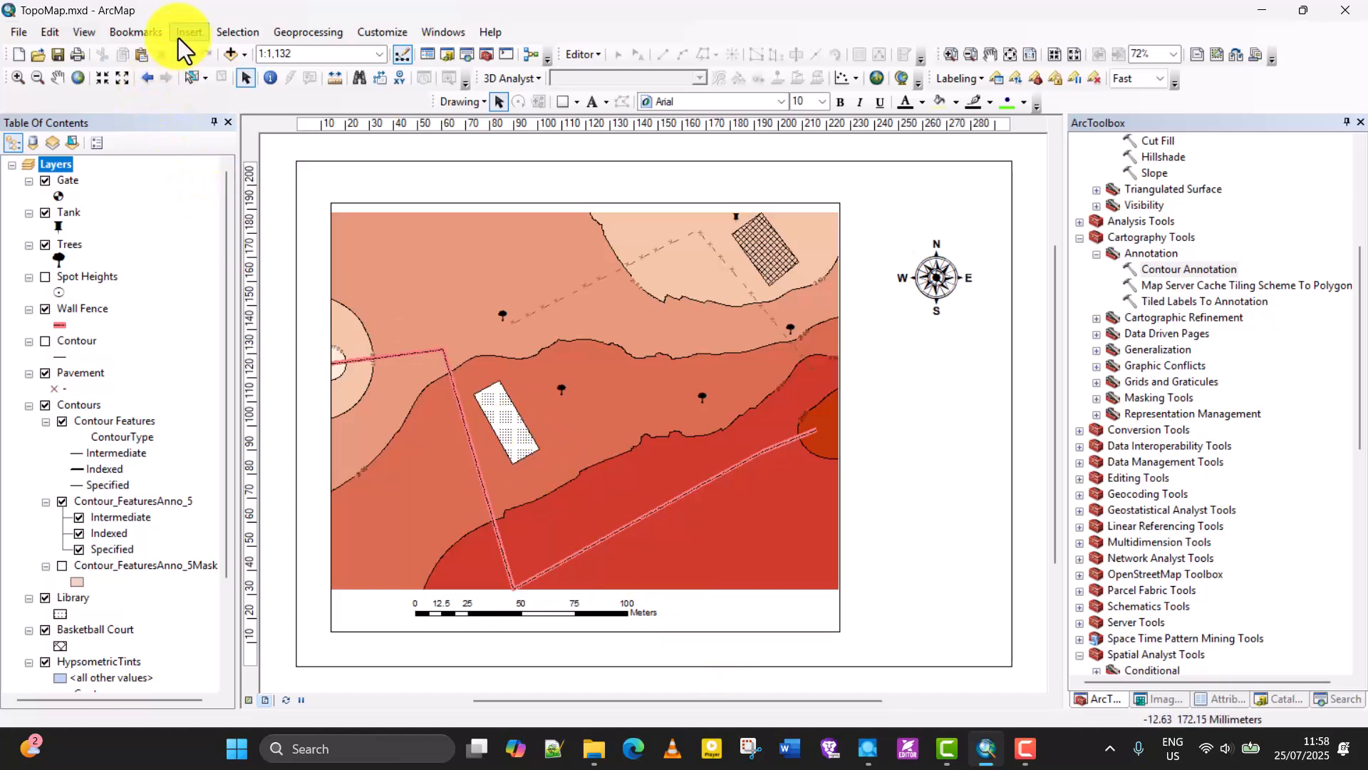
Insert the map title "TOPOGRAPHICAL DETAILS FOR A PORTION OF TONP" into the layout.
left_click(189, 32)
left_click(228, 75)
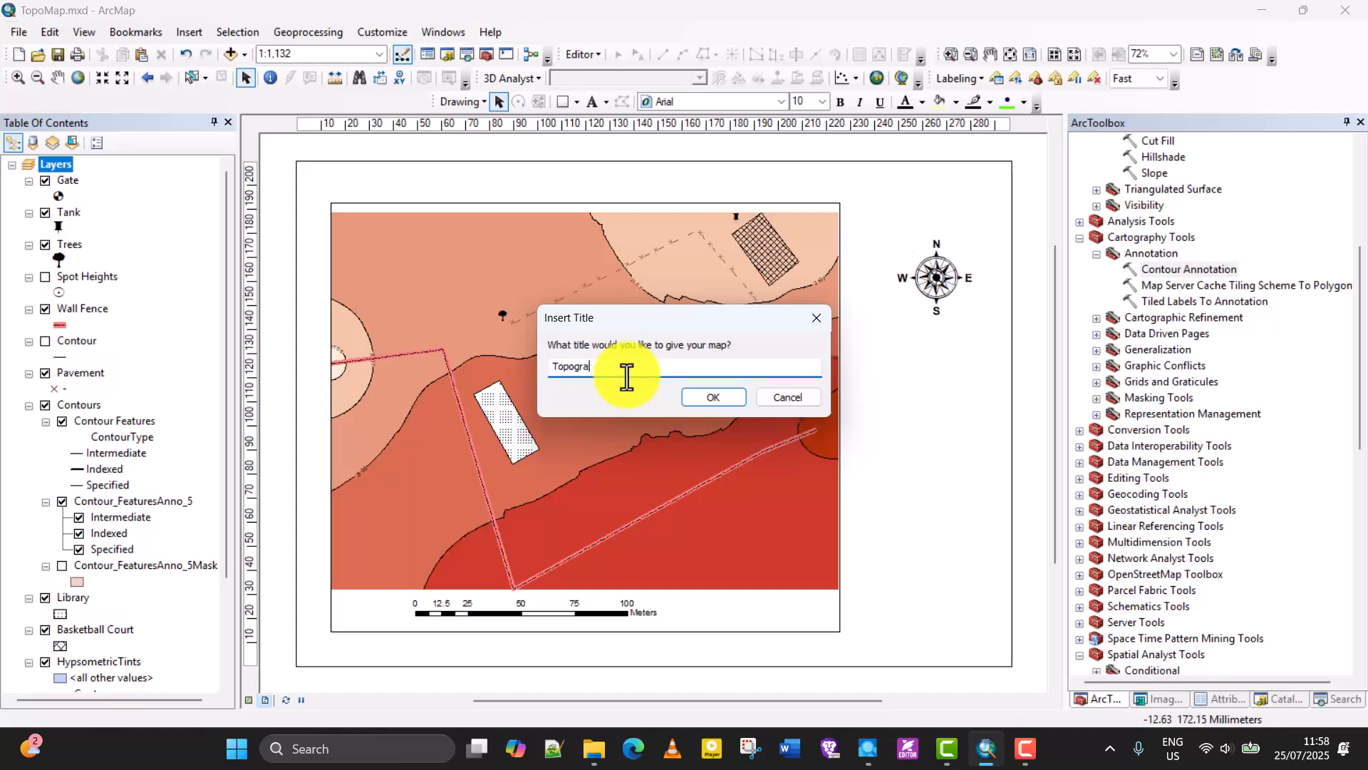
key("BackSpace")
key("BackSpace")
key("BackSpace")
key("BackSpace")
key("BackSpace")
key("BackSpace")
type("TOPOGRAPHICAL DETAILS")
type("FOR")
type("A PORTION OF TONP")
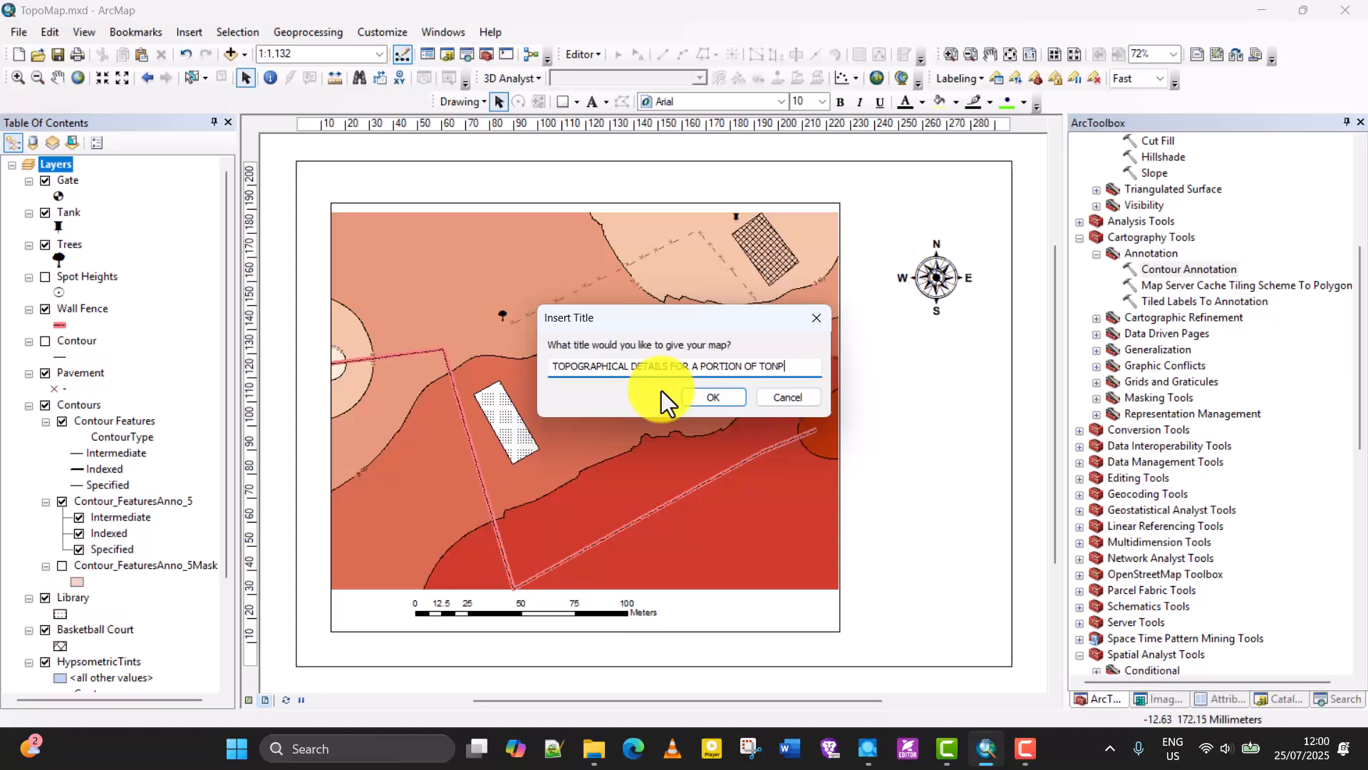
left_click(713, 396)
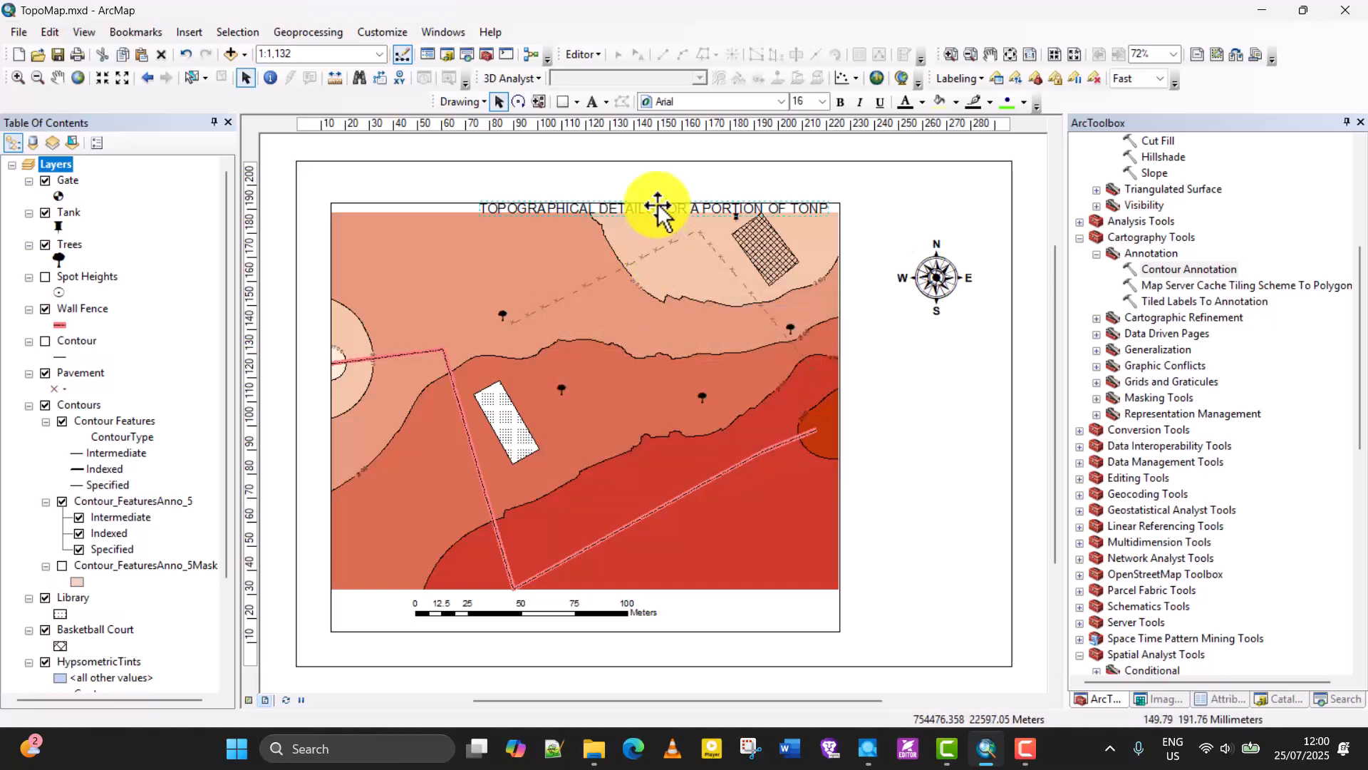
Move the title into the blank margin above the data frame, roughly centred over the map.
left_click_drag(658, 207, 596, 176)
double_click(592, 180)
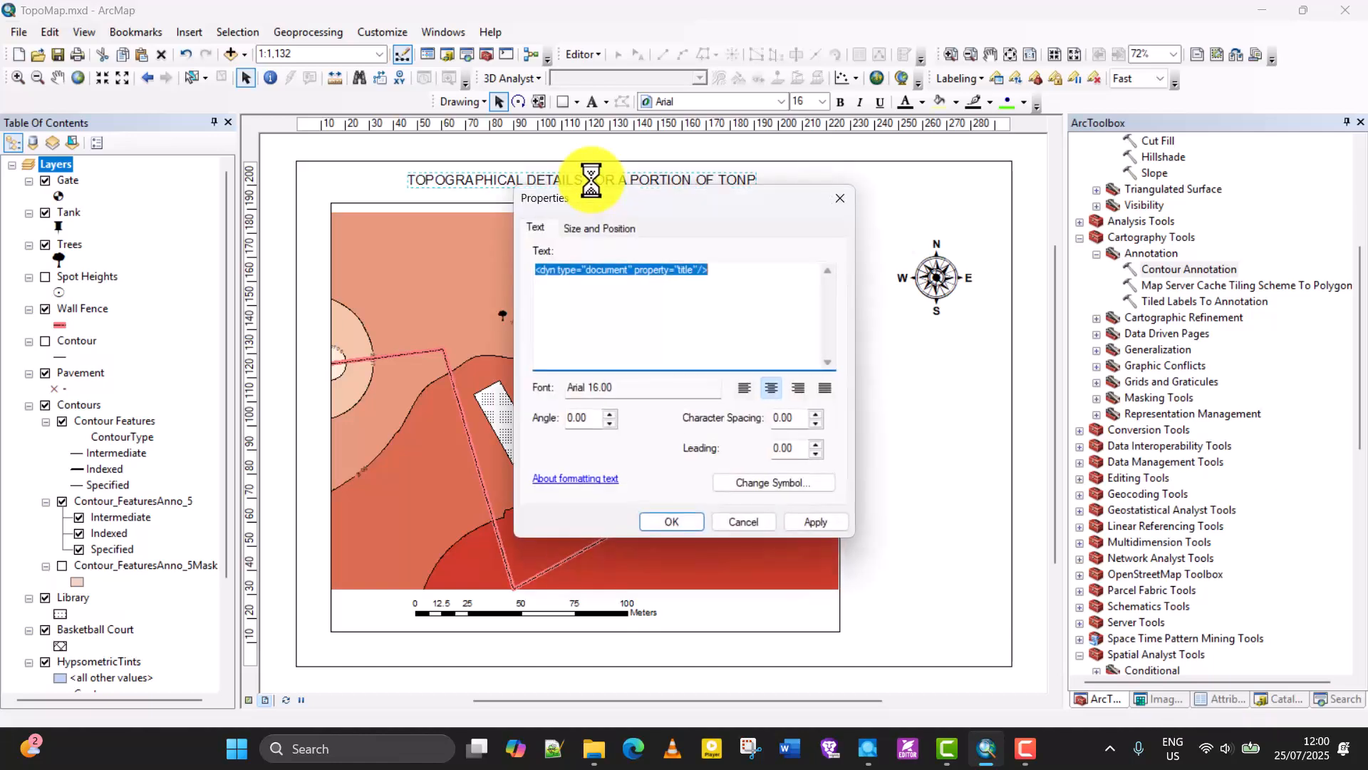
left_click(838, 198)
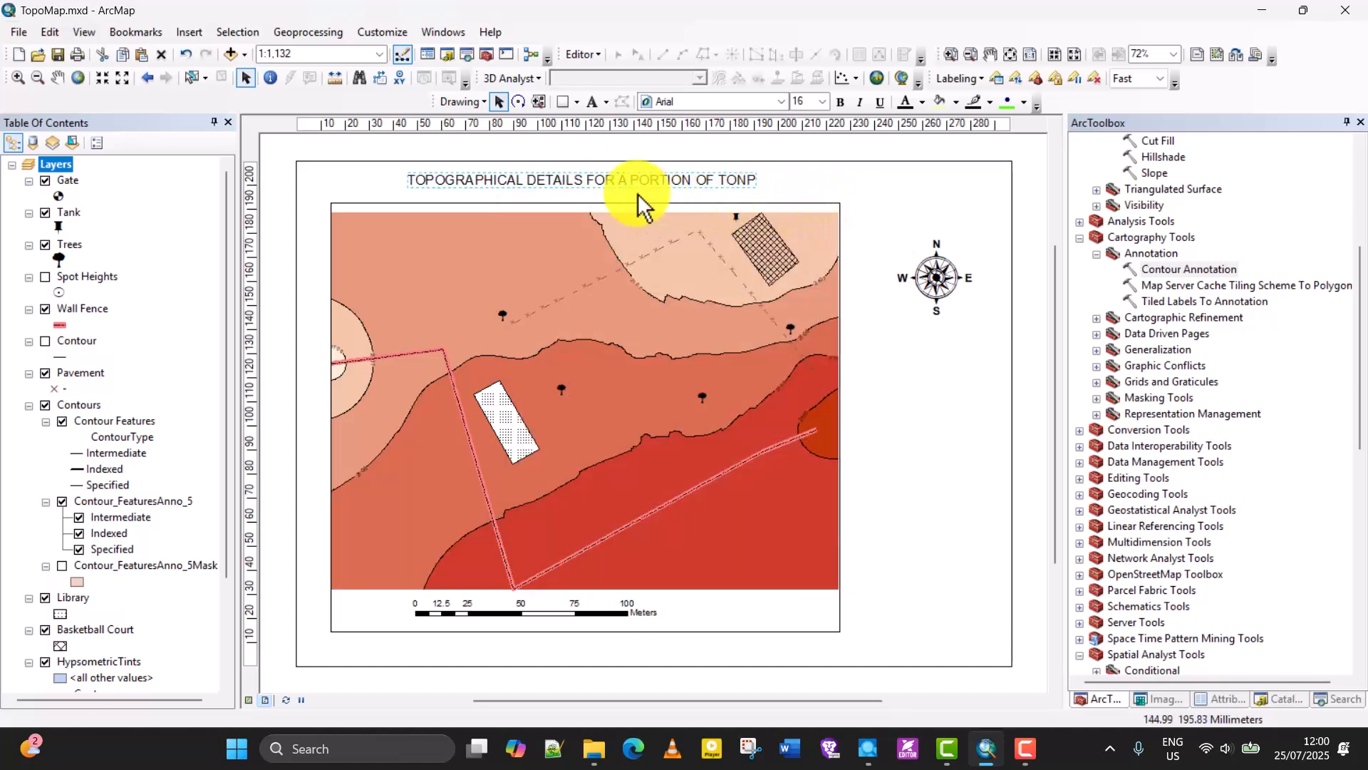
Restyle the title with the Country 1 text symbol, bold, underlined, size 16, and recentre it above the data frame.
right_click(586, 185)
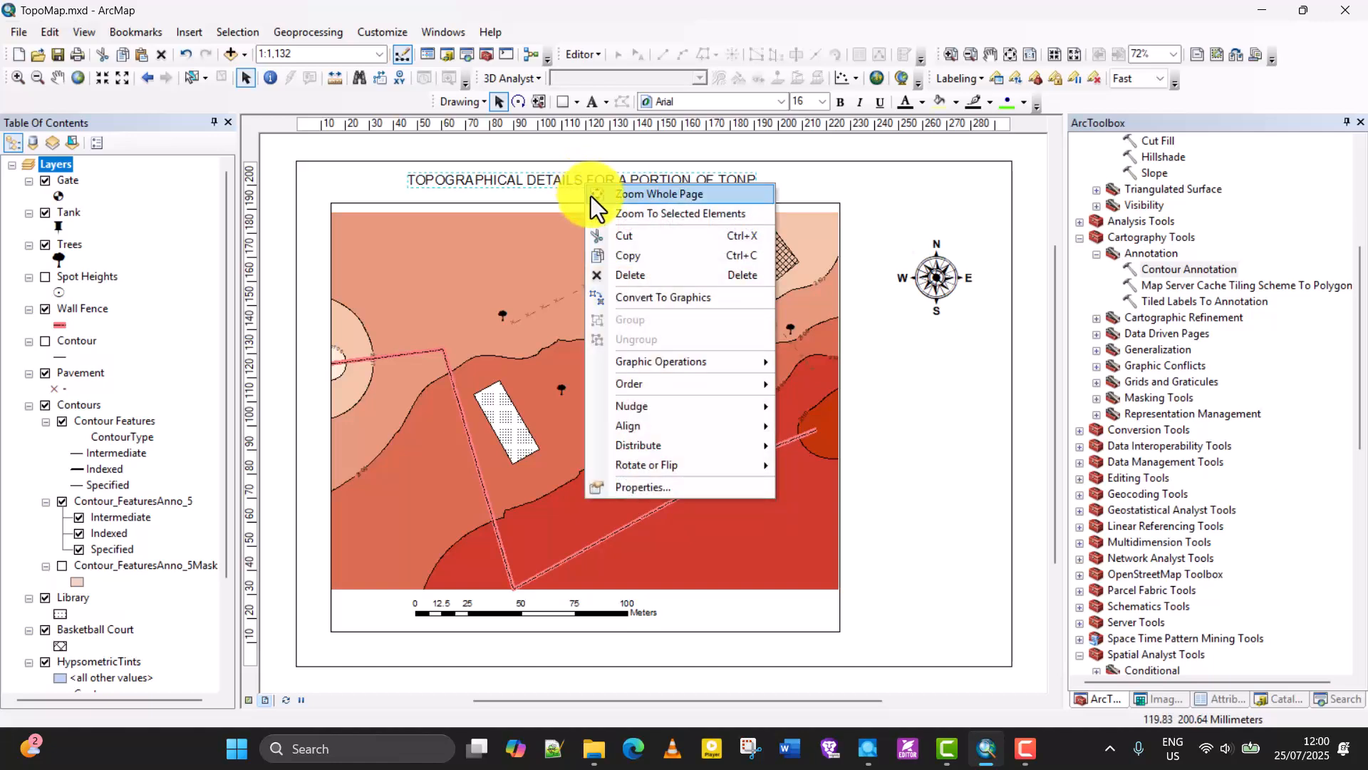
left_click(619, 486)
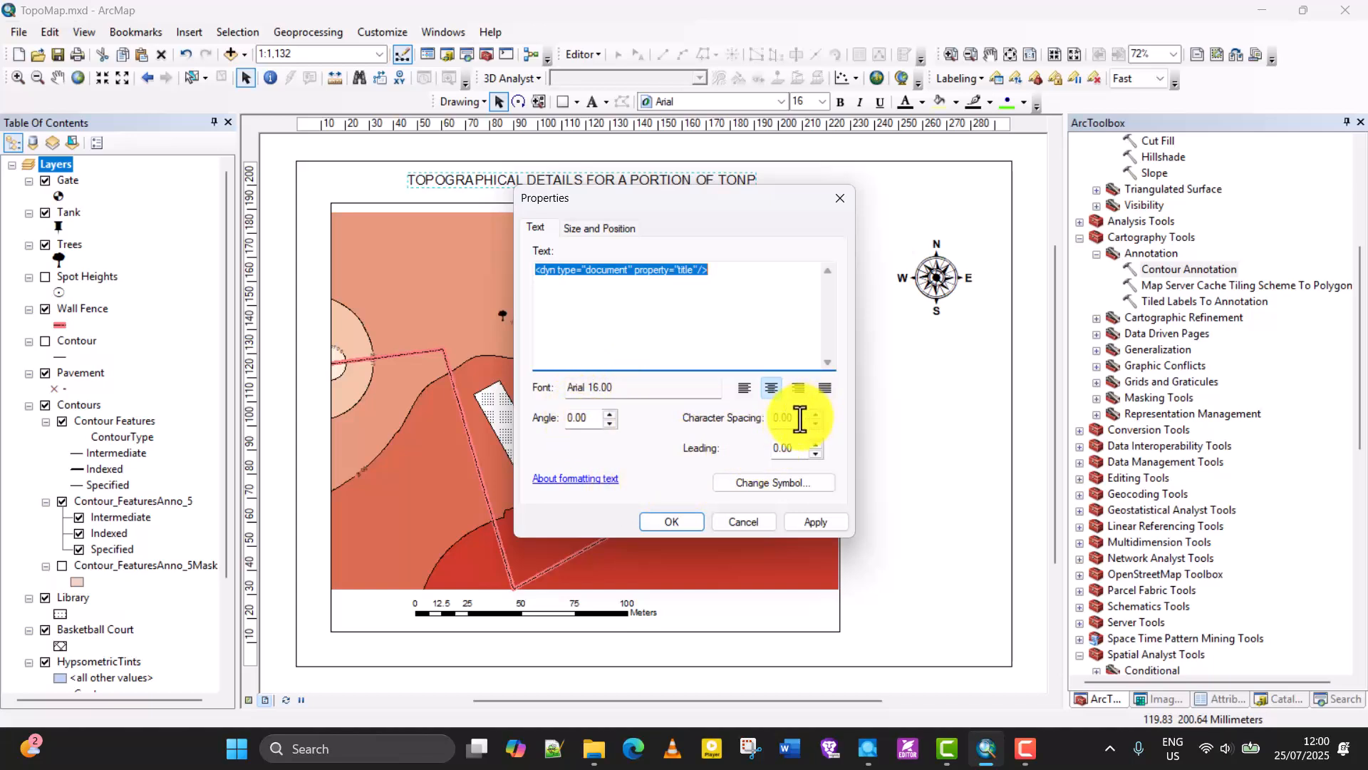
left_click(771, 486)
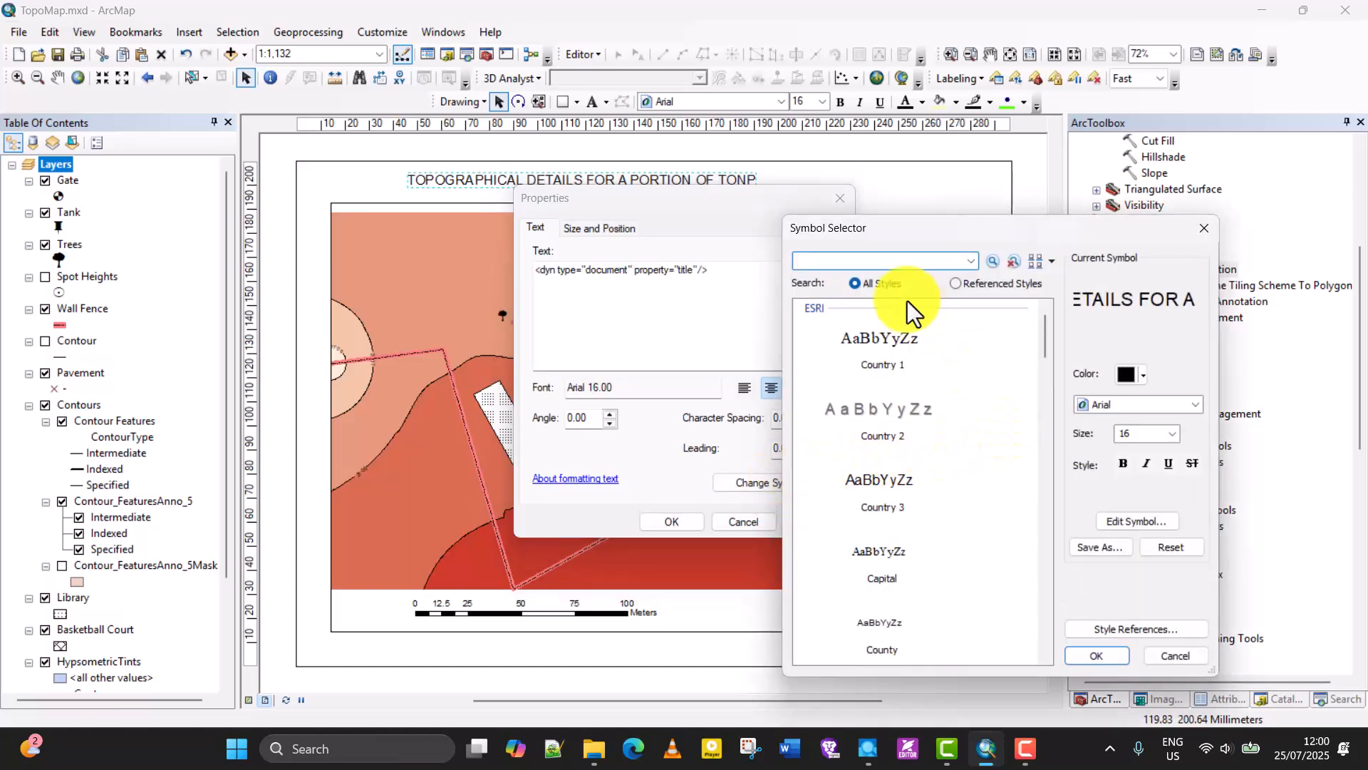
left_click(883, 340)
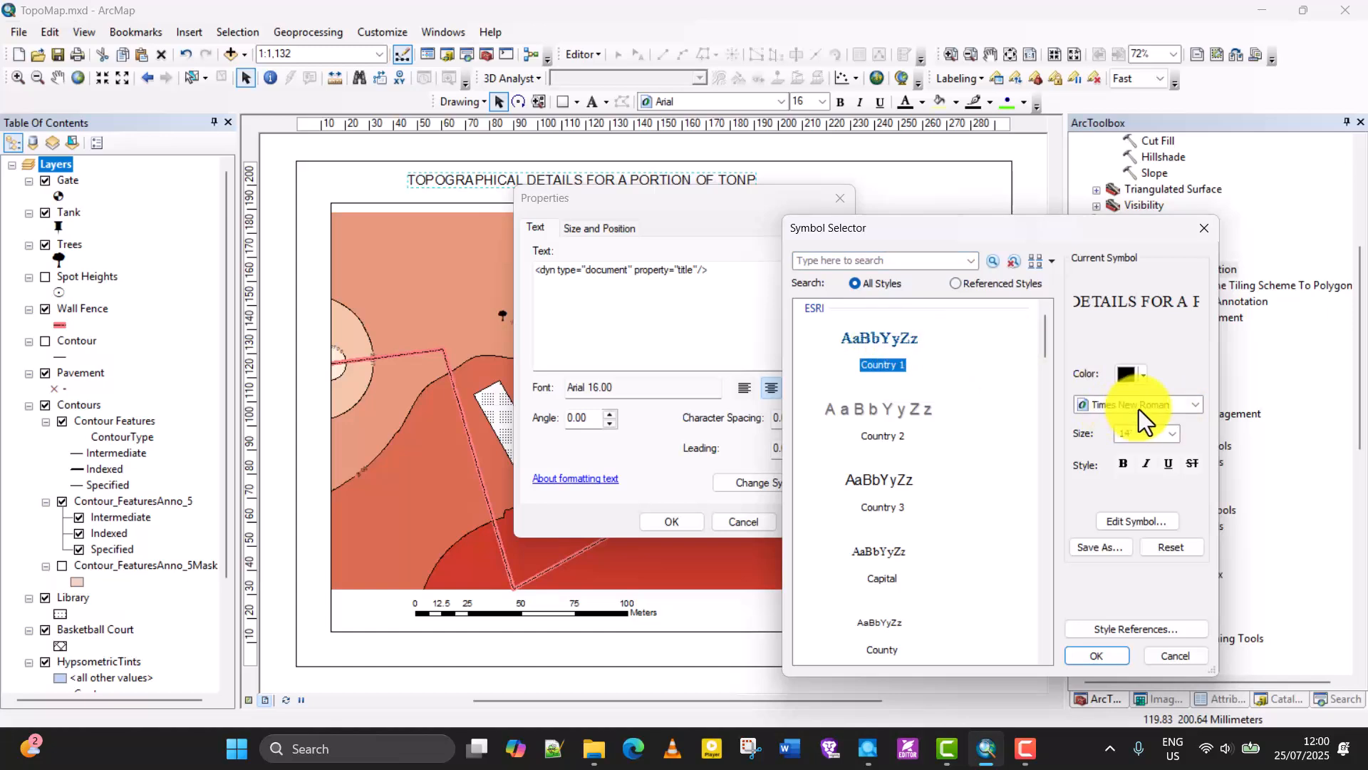
left_click(1124, 464)
left_click(1167, 467)
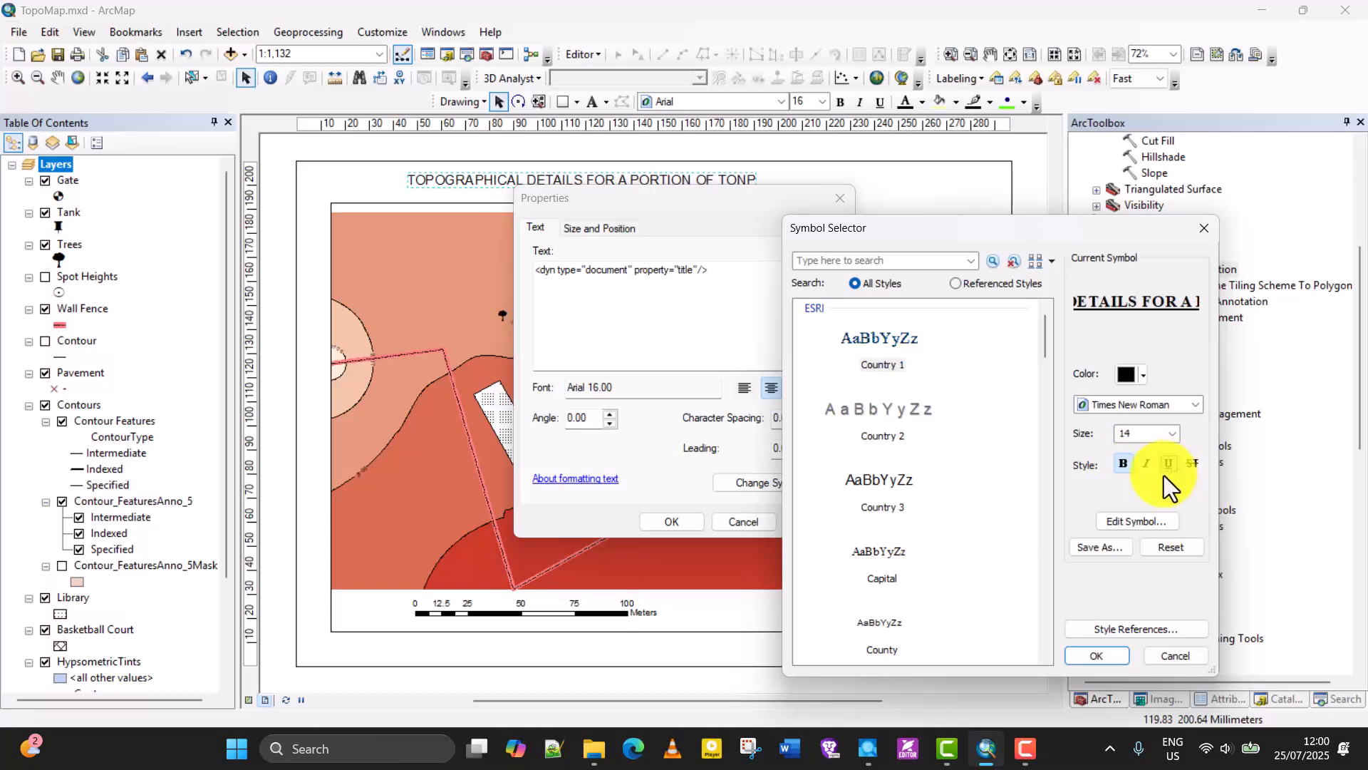
left_click(1173, 434)
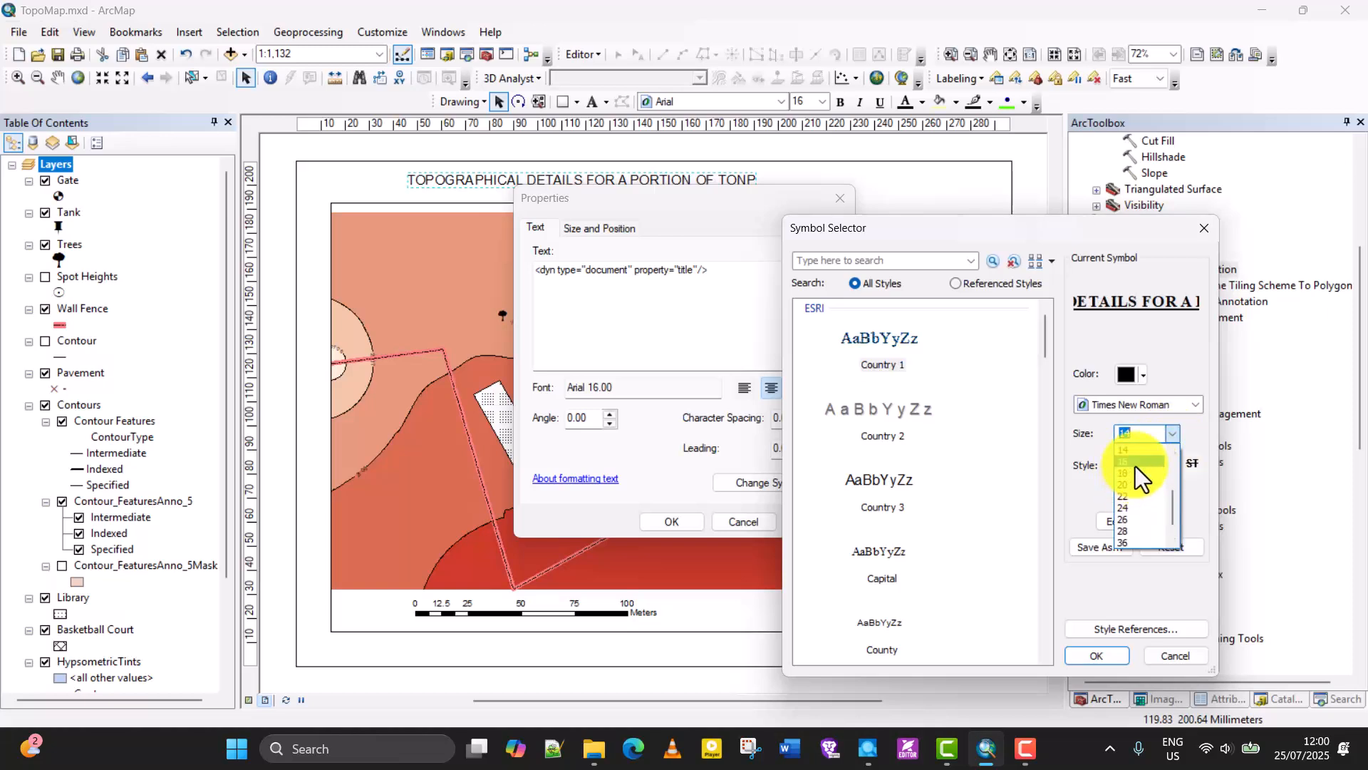
left_click(1133, 470)
left_click(1090, 656)
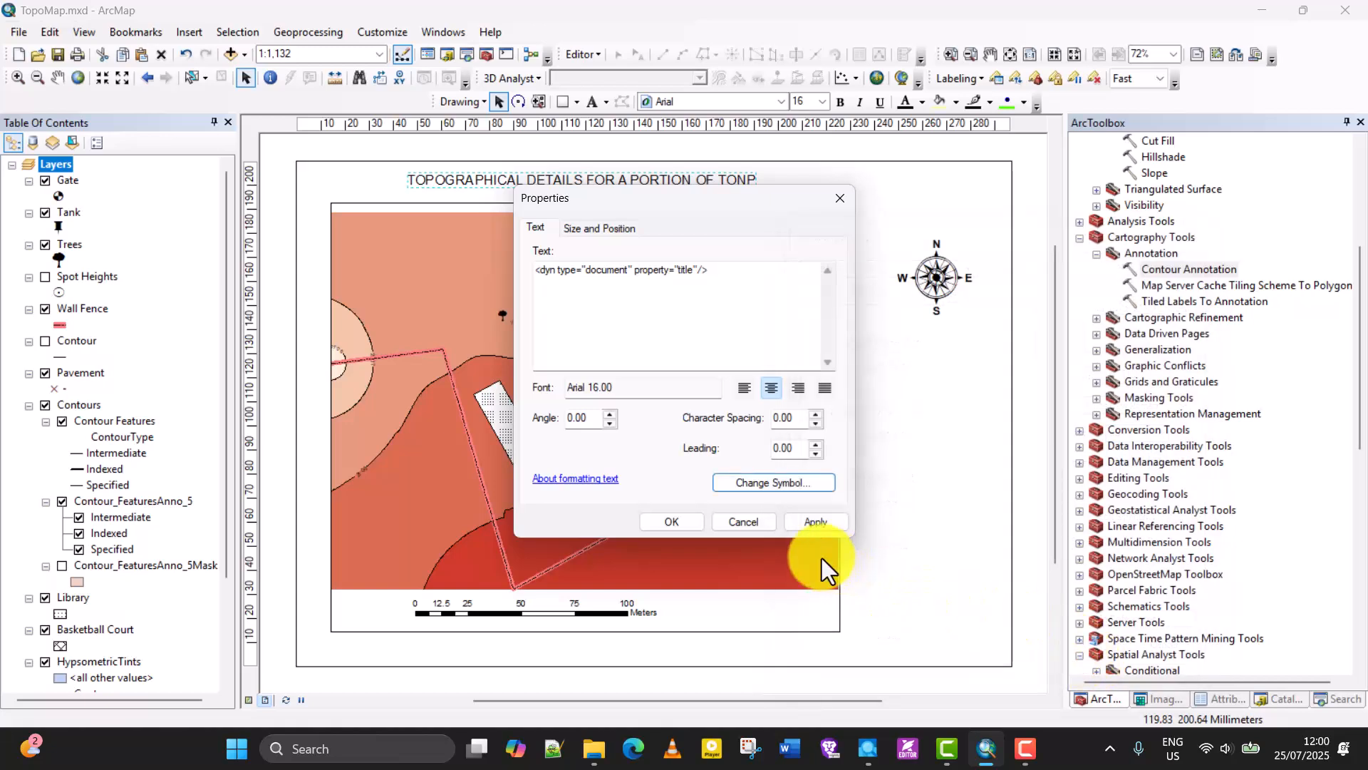
left_click(813, 524)
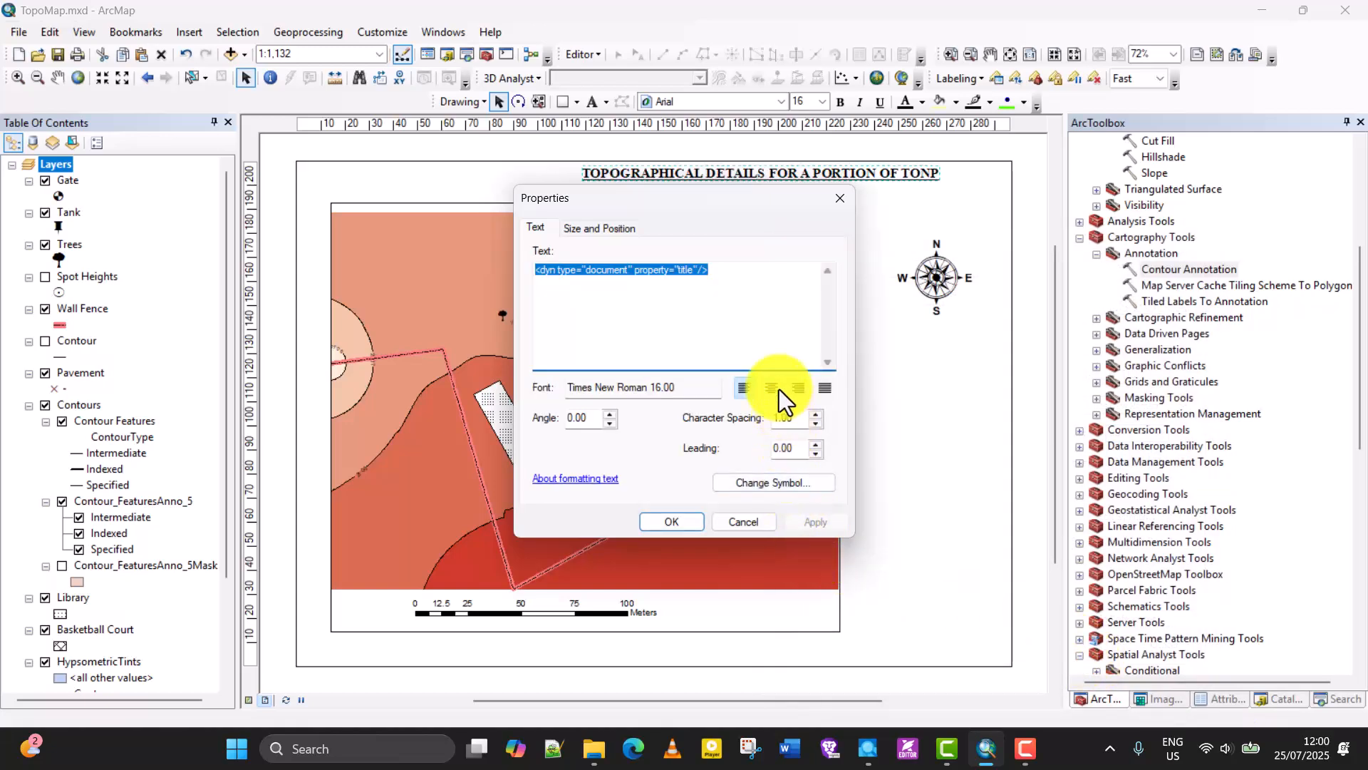
left_click(672, 522)
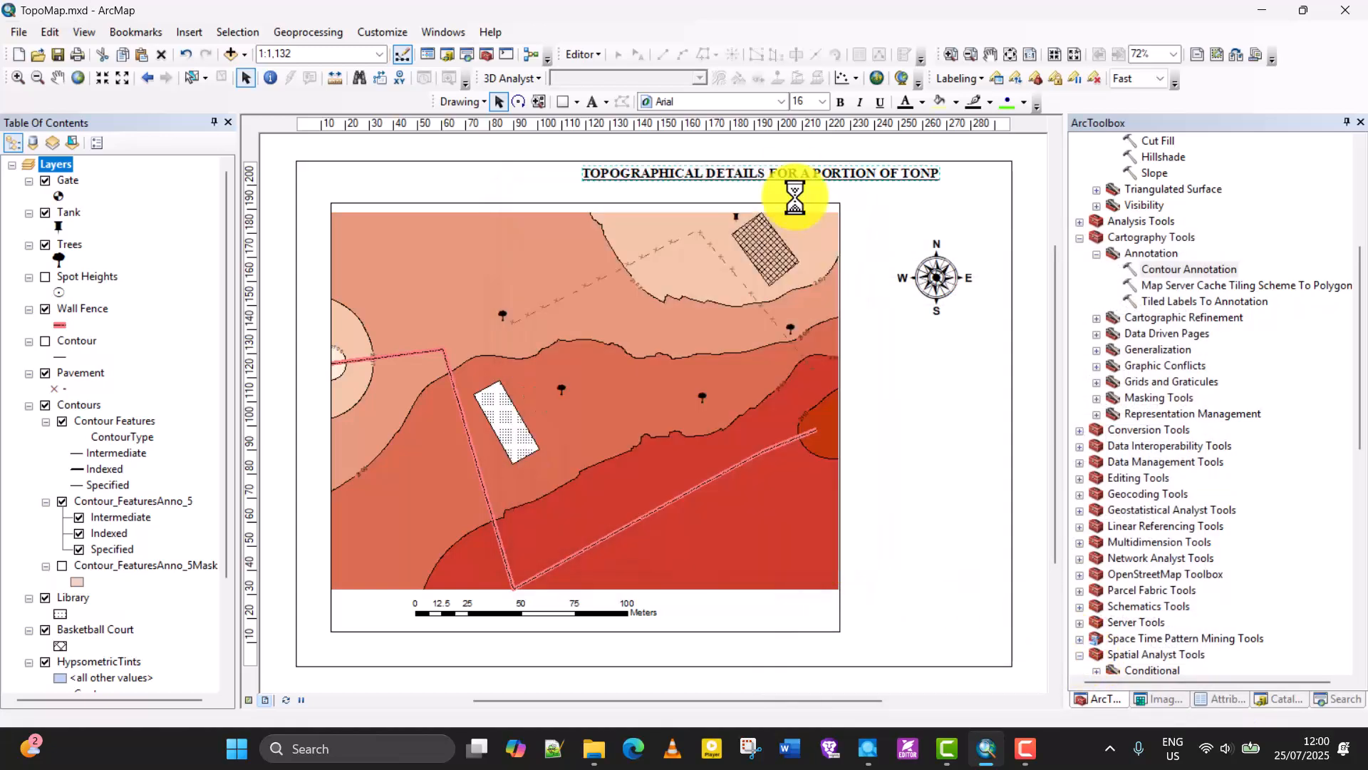
left_click_drag(796, 179, 641, 180)
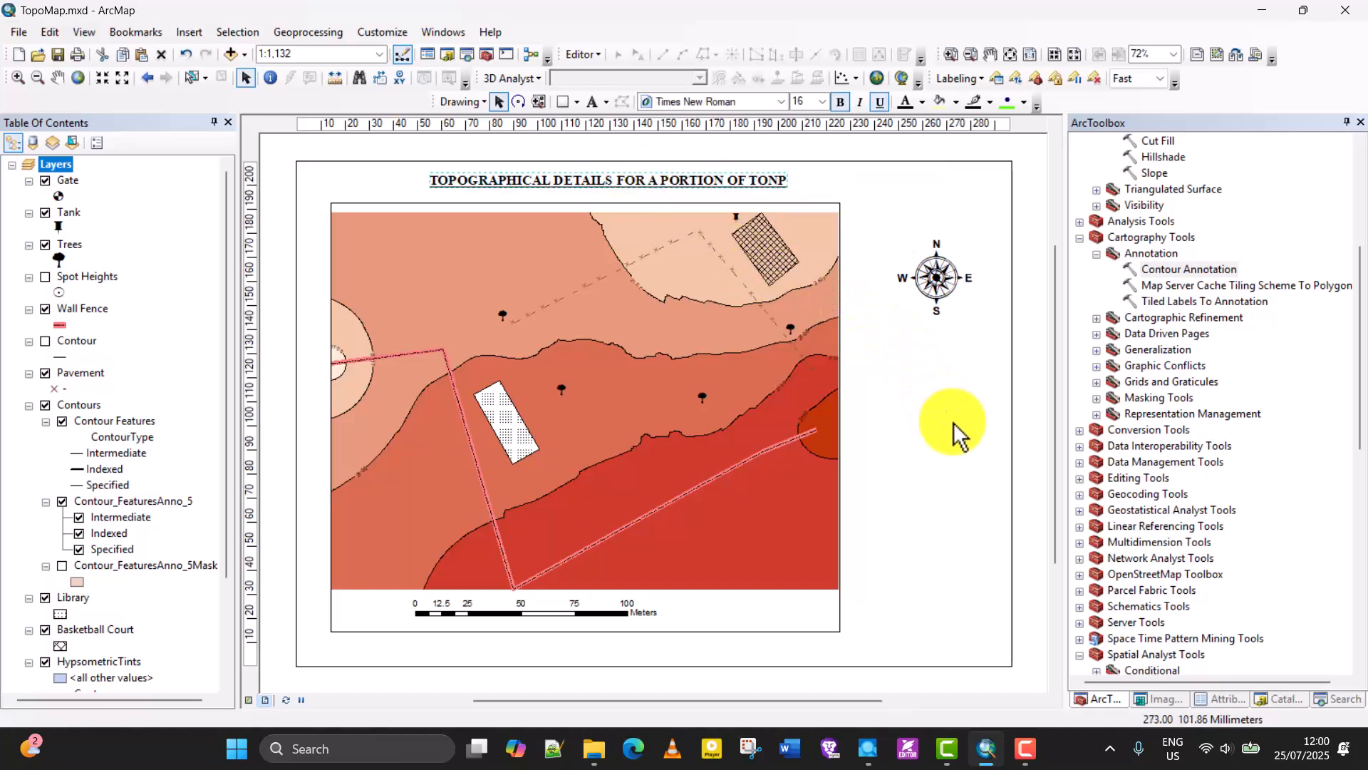
left_click(901, 427)
Start inserting a legend into the layout and move its wizard clear of the map.
left_click(189, 32)
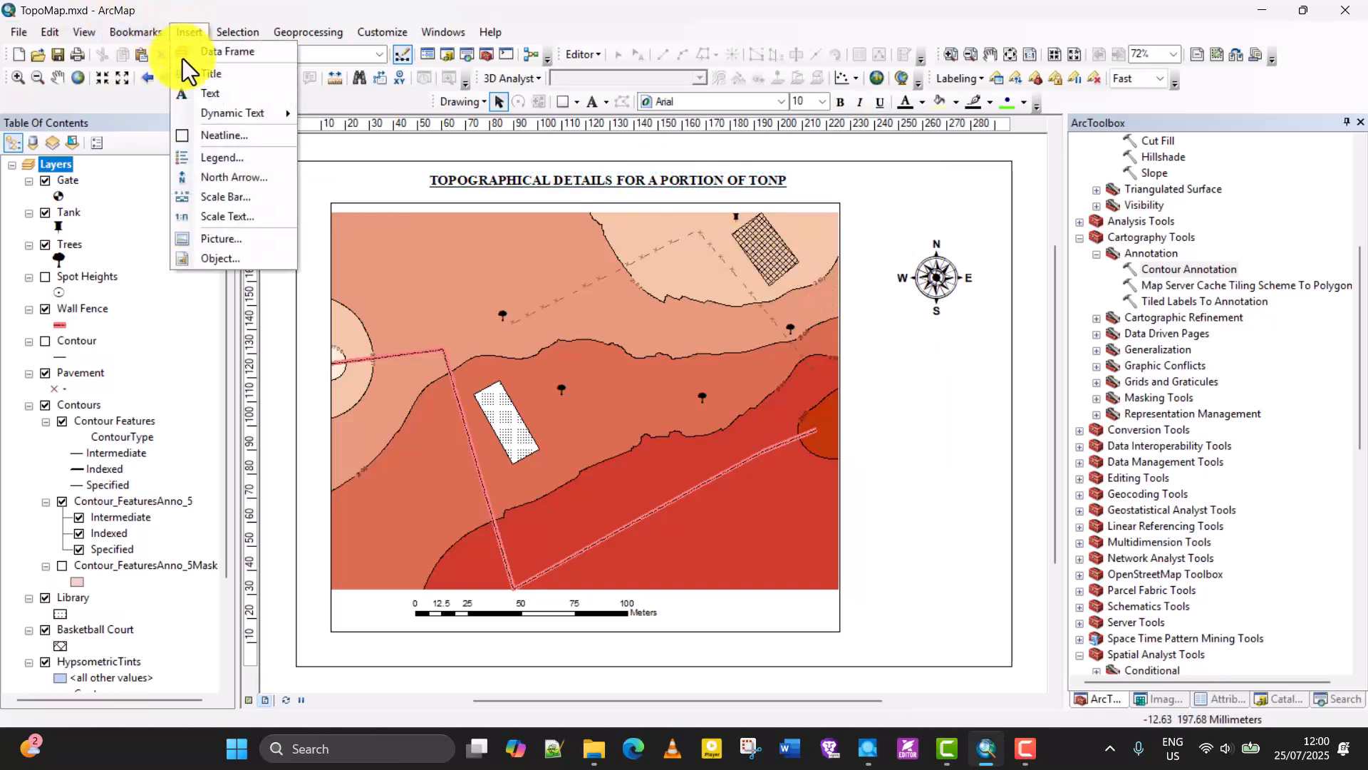
left_click(231, 156)
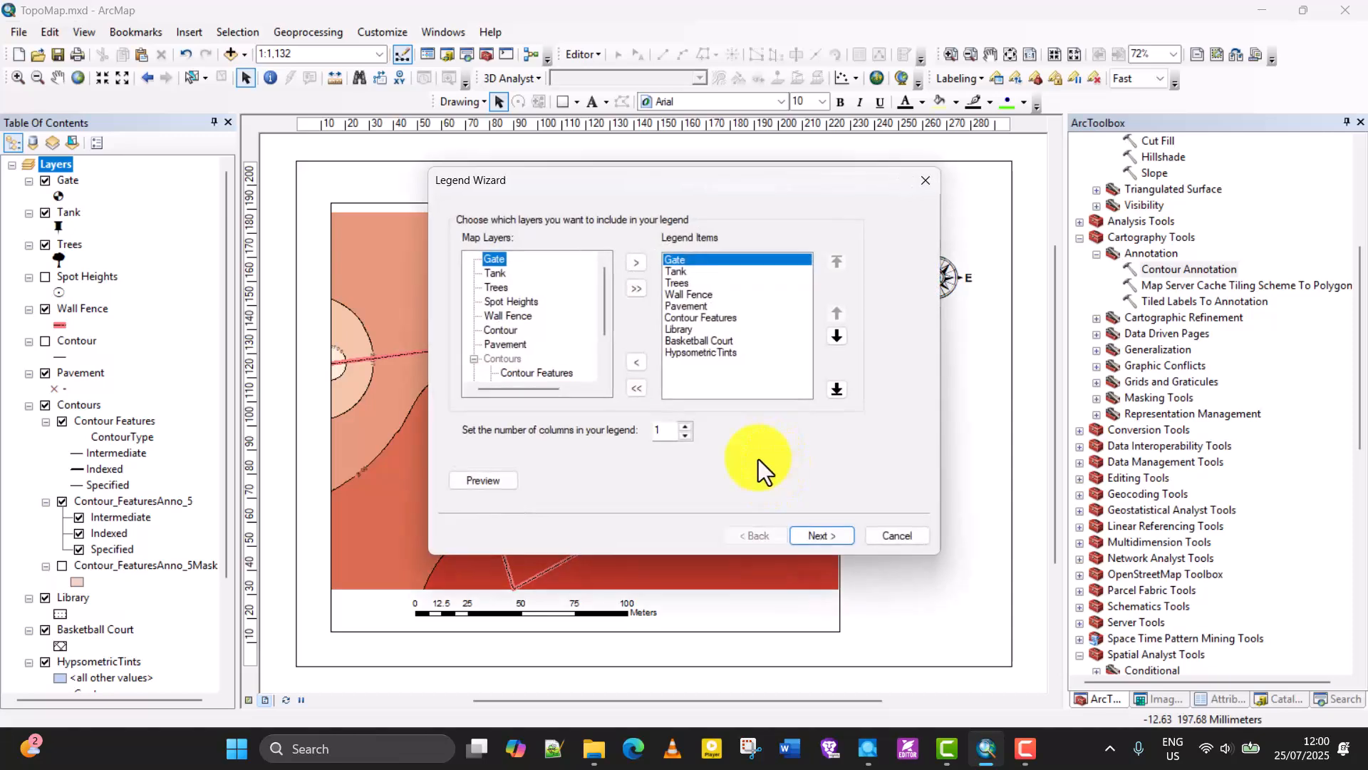
left_click_drag(691, 173, 986, 186)
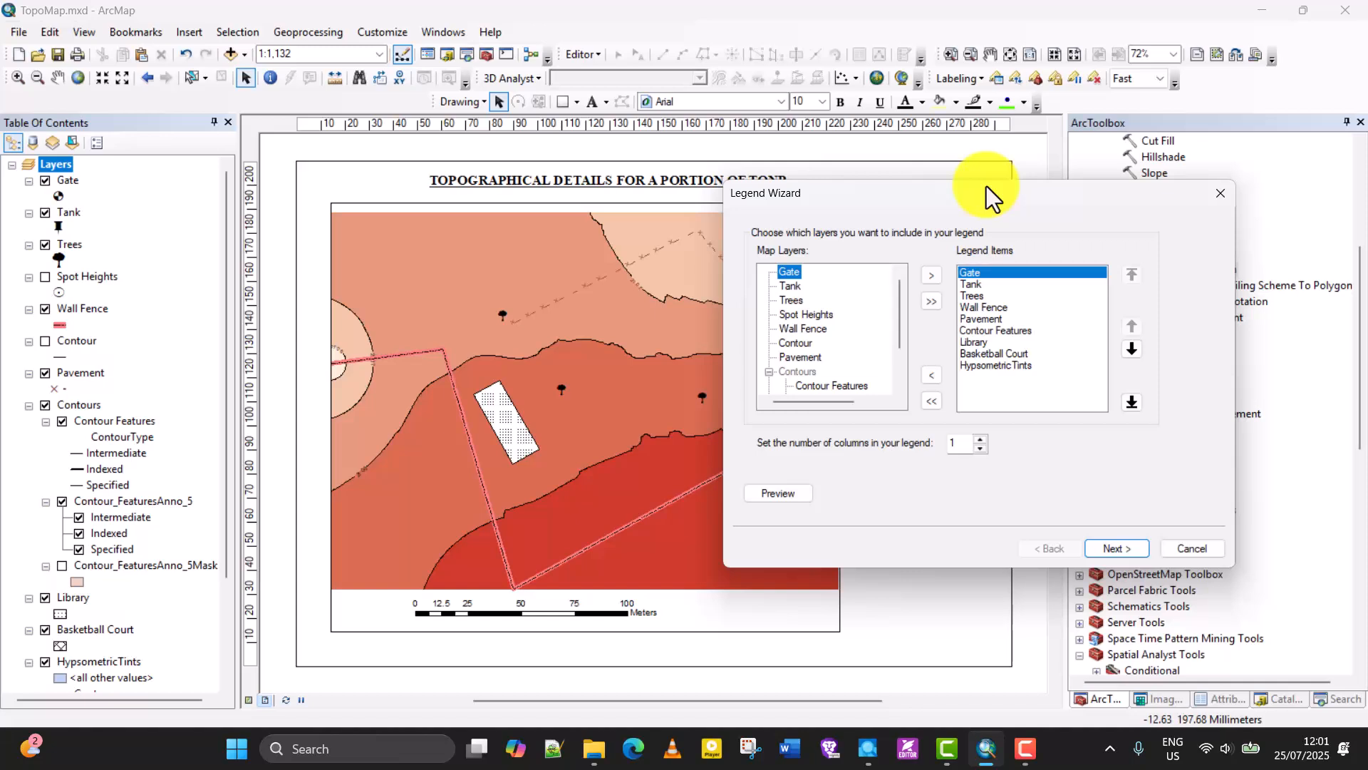
Review the proposed legend items, from Gate to HypsometricTints, against the available map layers.
left_click(973, 320)
left_click(985, 297)
left_click(992, 332)
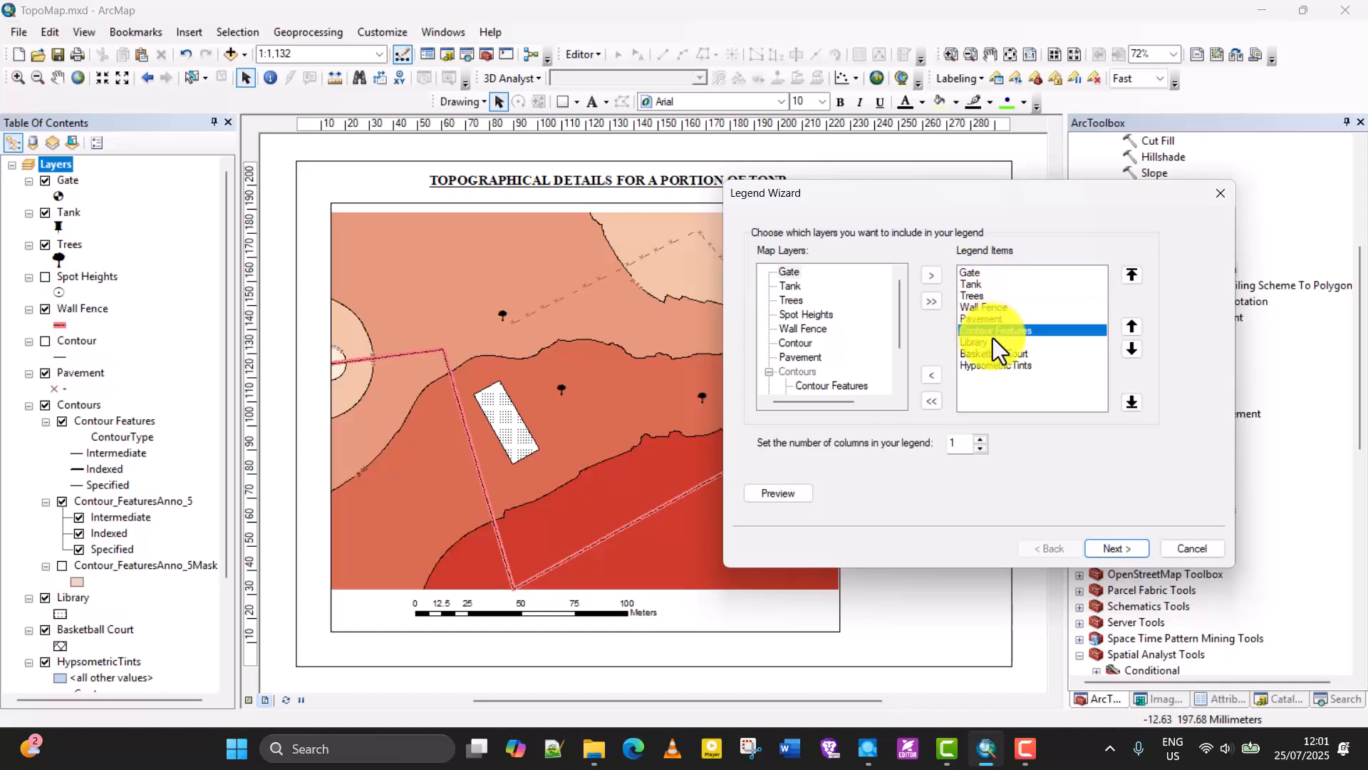
left_click(997, 365)
left_click(996, 319)
left_click(992, 284)
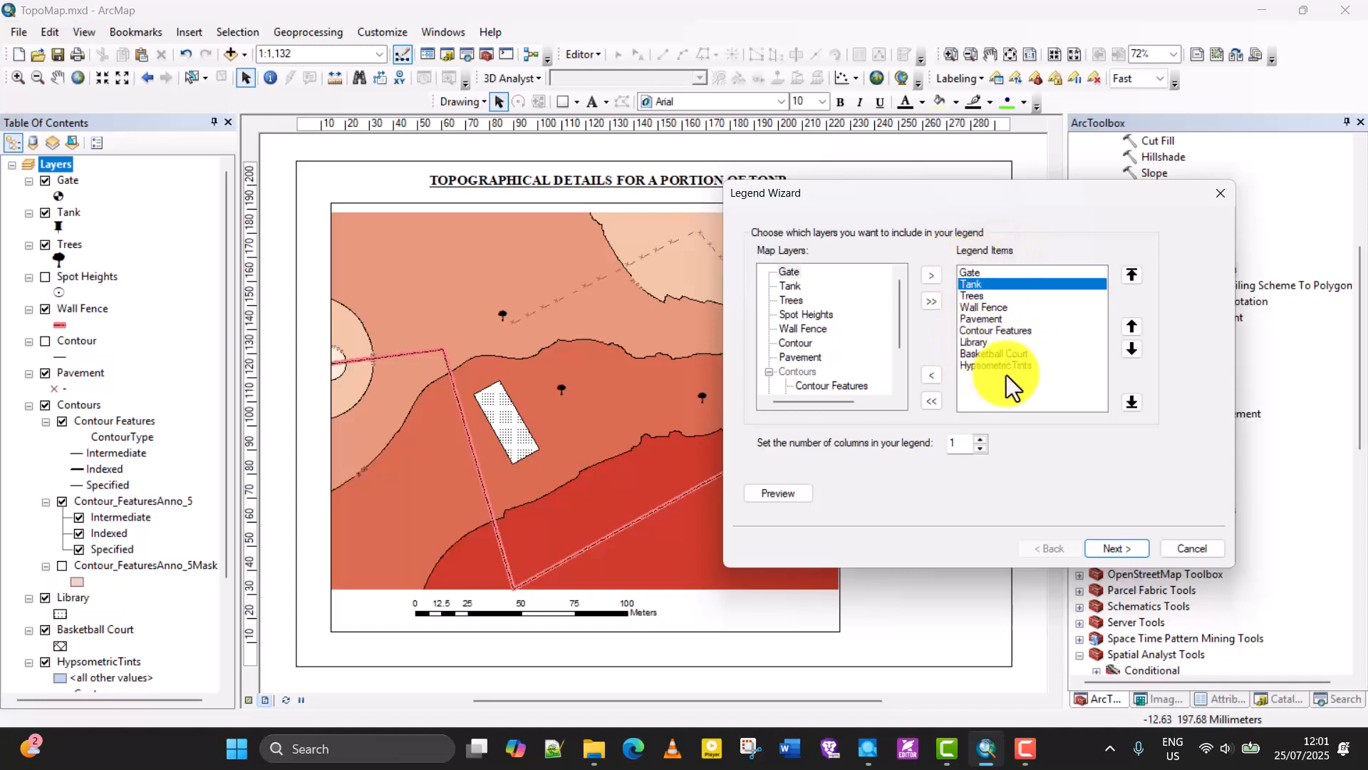
left_click(990, 311)
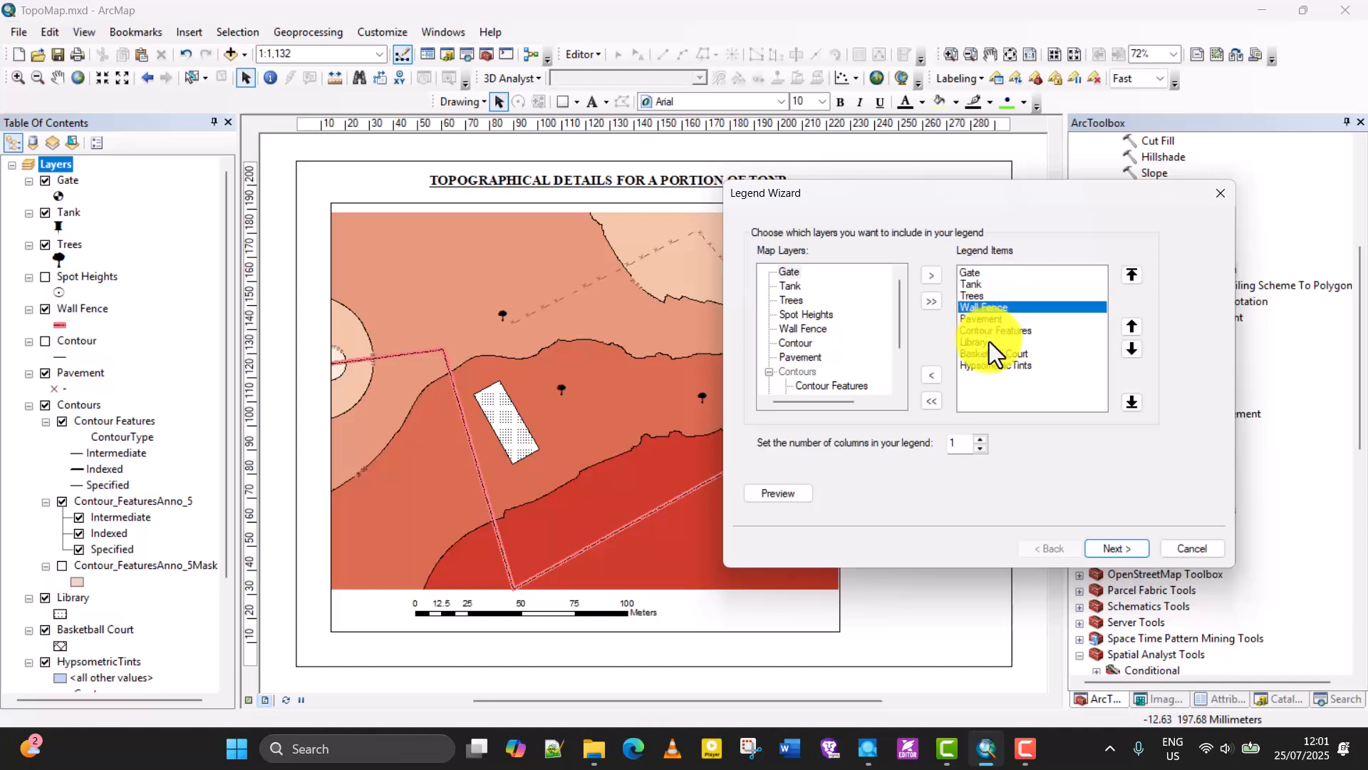
left_click(989, 342)
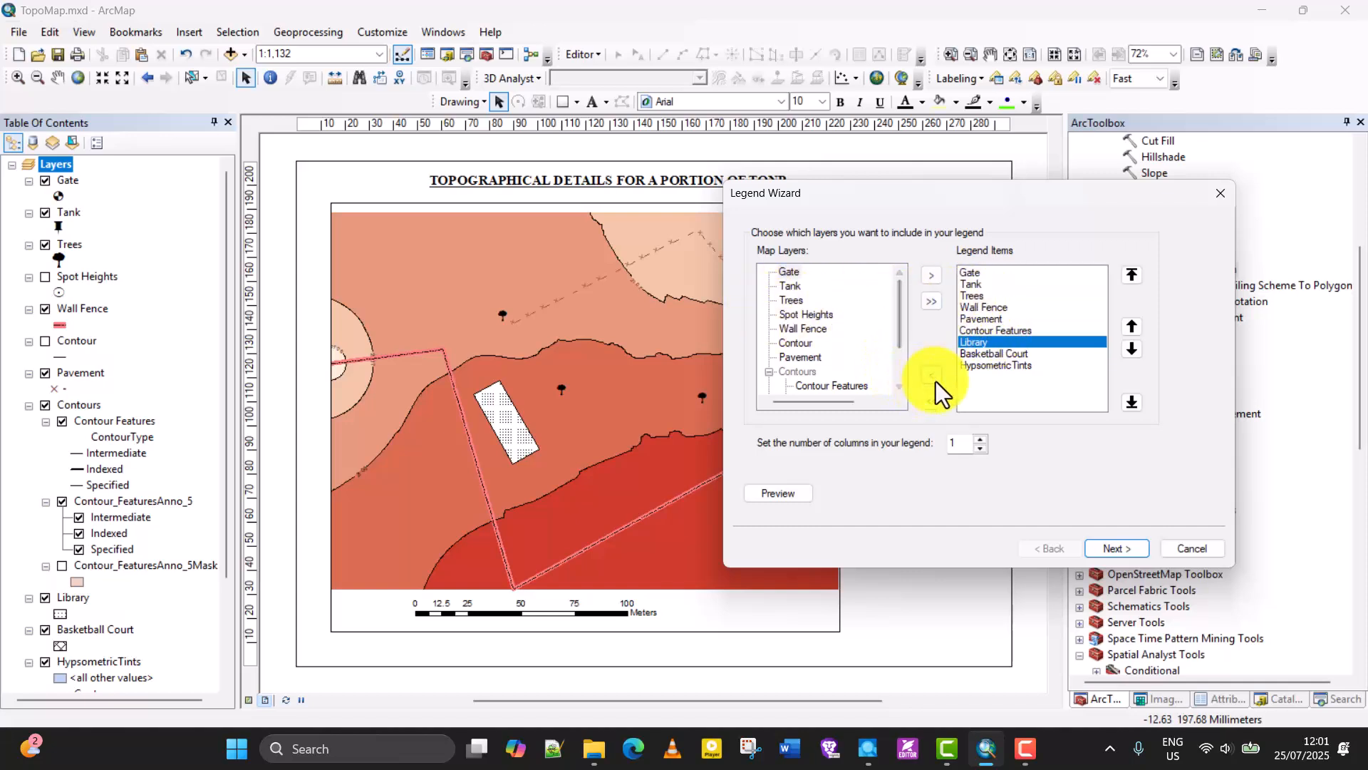
left_click(792, 327)
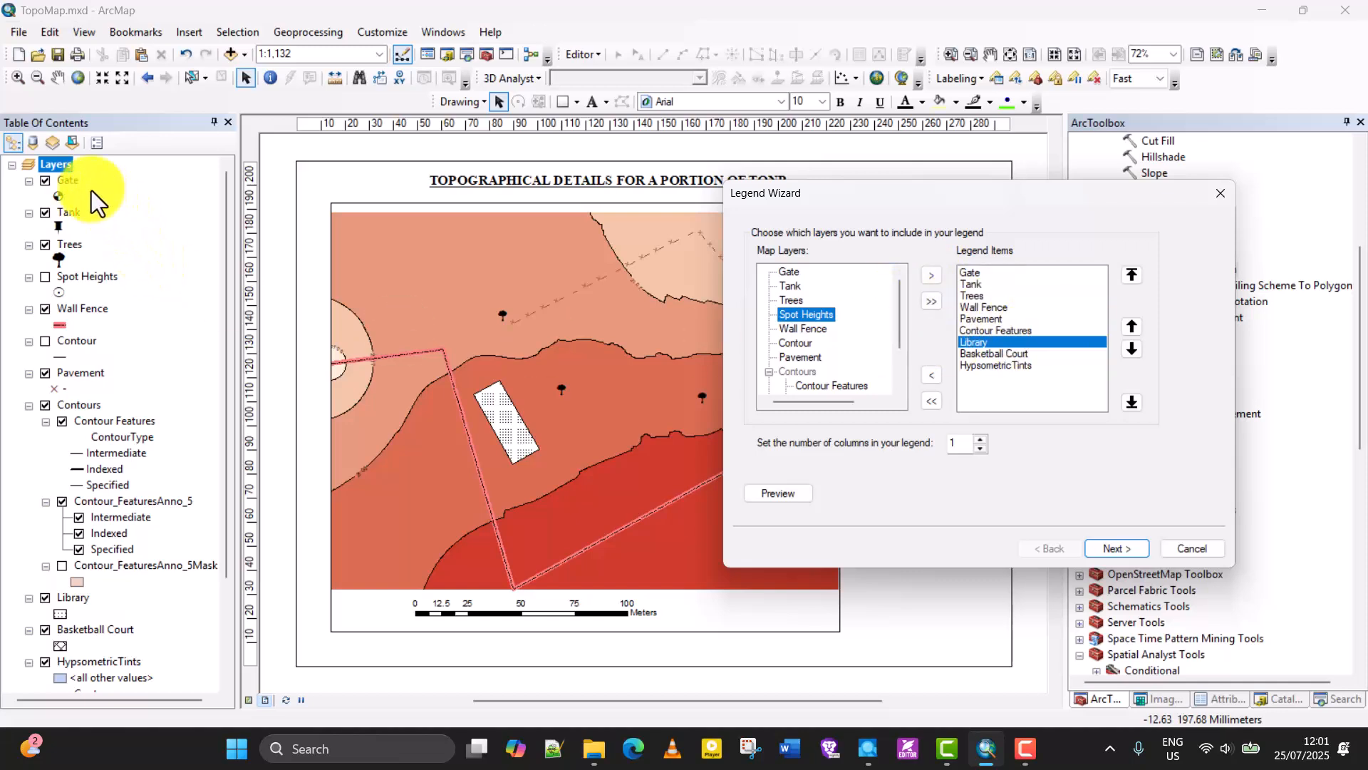
left_click(998, 331)
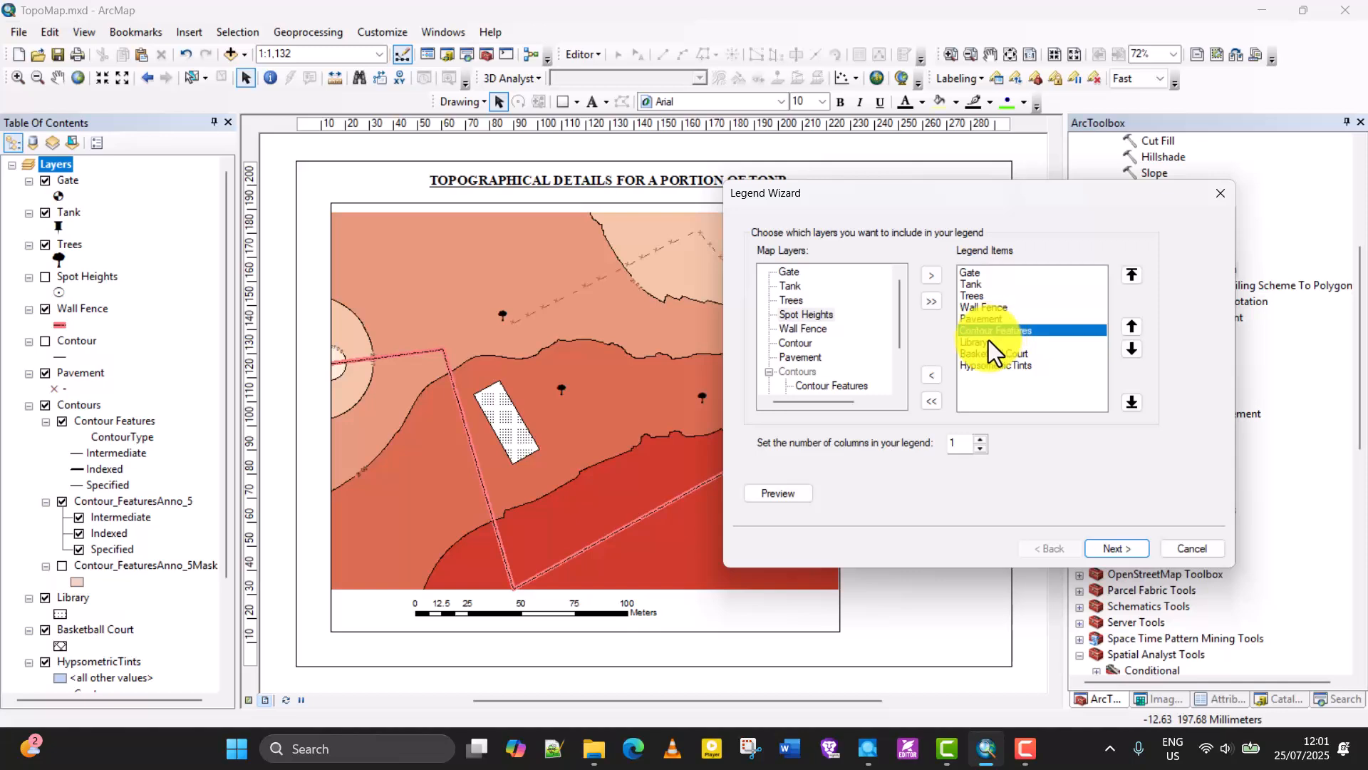
left_click(977, 343)
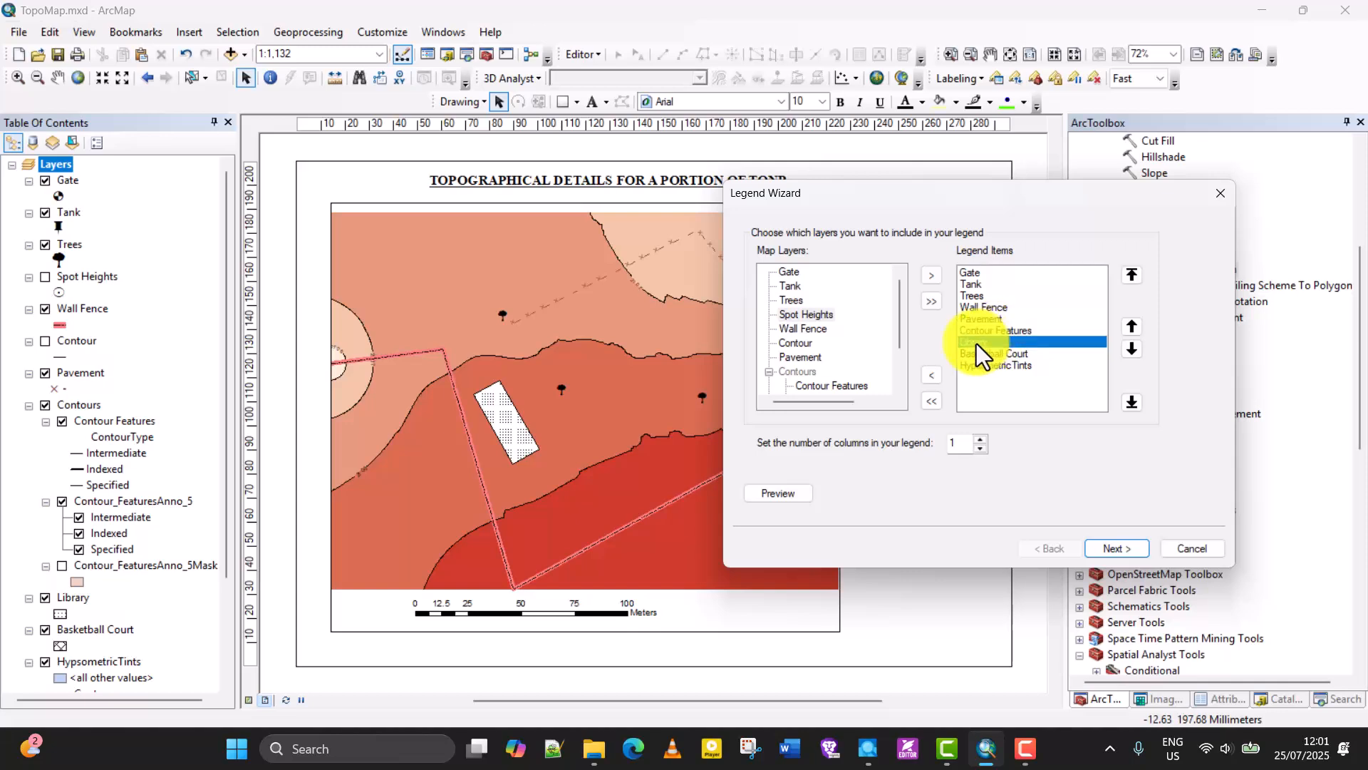
left_click(977, 352)
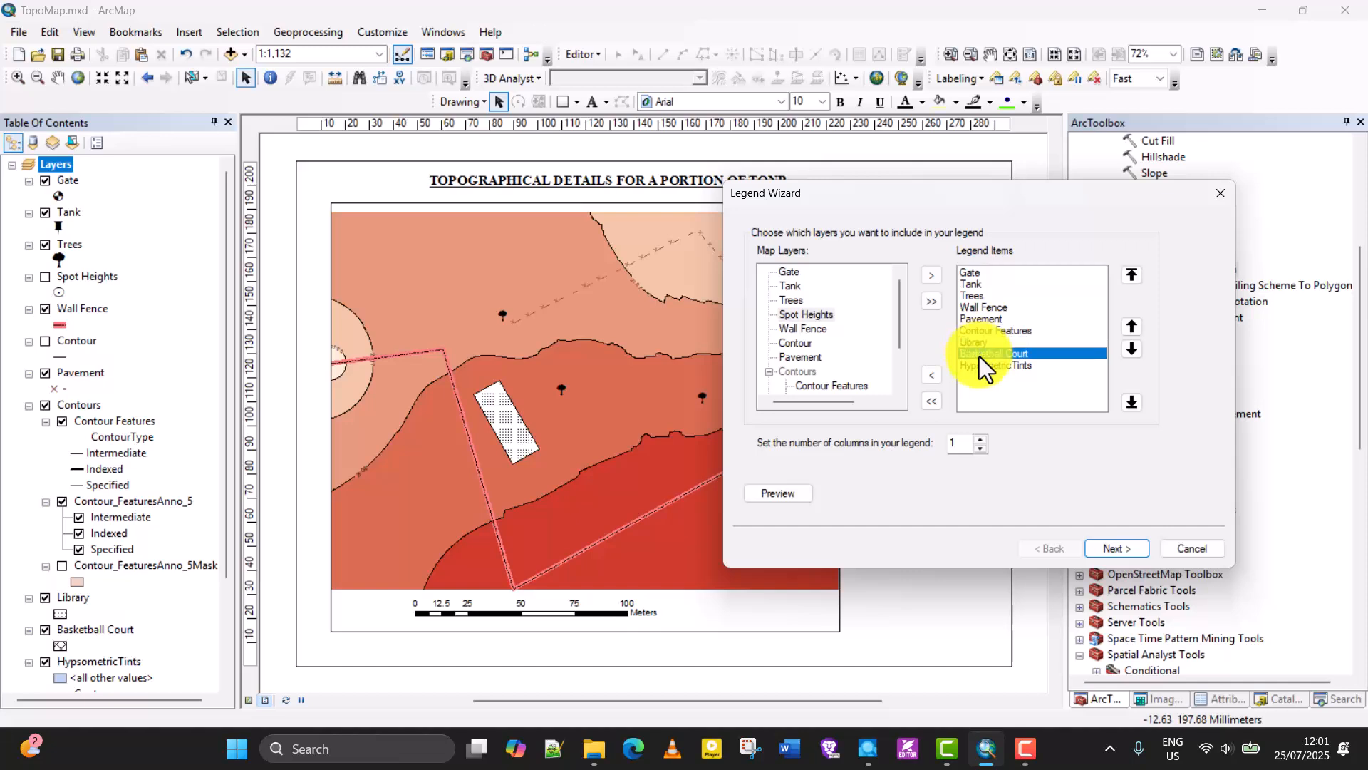
left_click(987, 365)
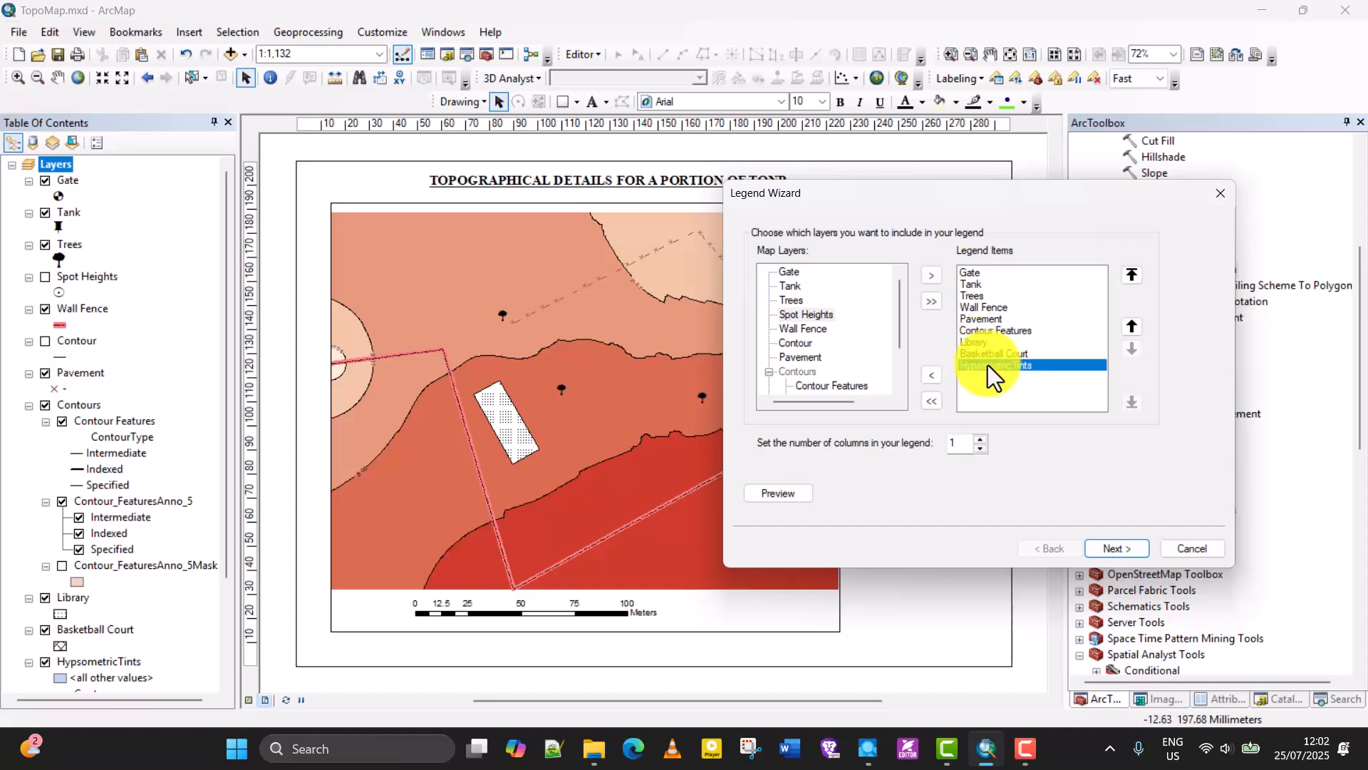
Create the legend with the title "Legend", no frame, and the default patch sizes and spacing.
left_click(1122, 547)
left_click(851, 276)
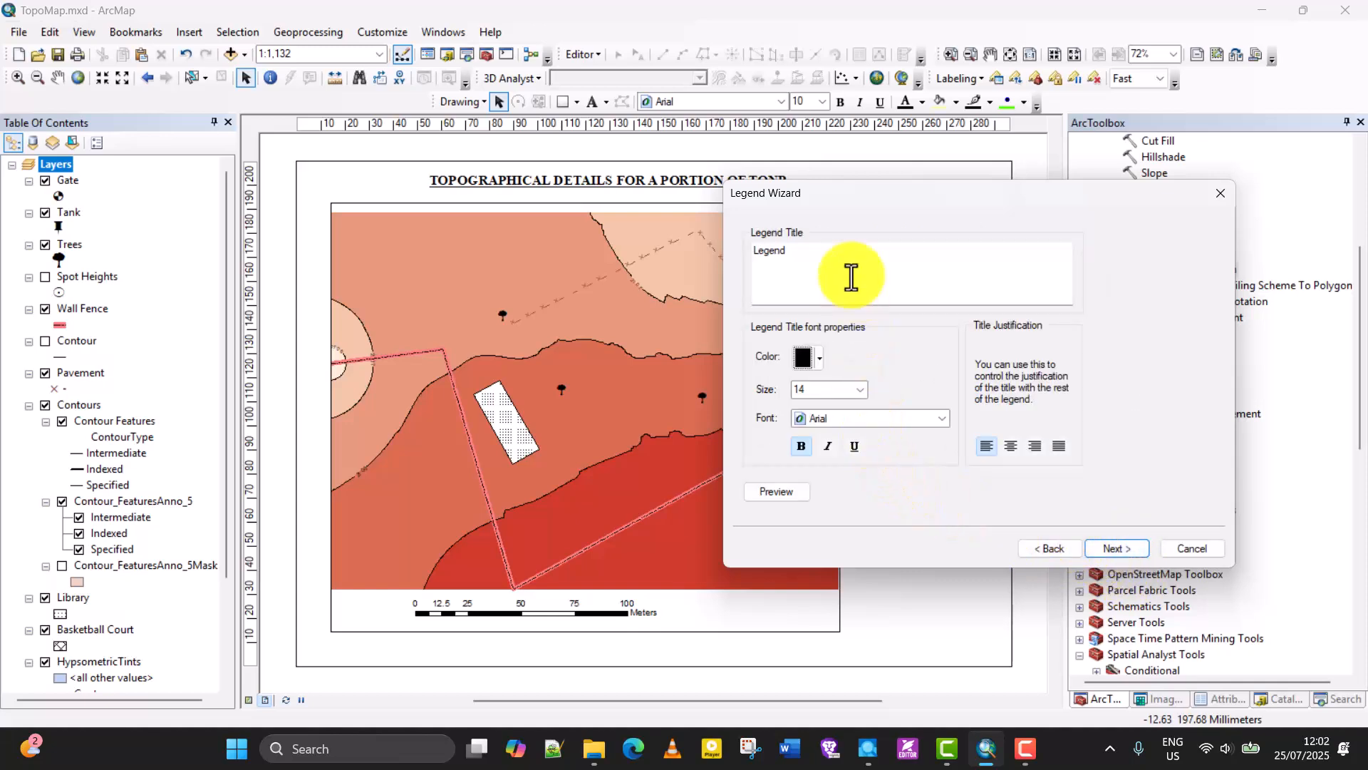
left_click_drag(809, 257, 745, 254)
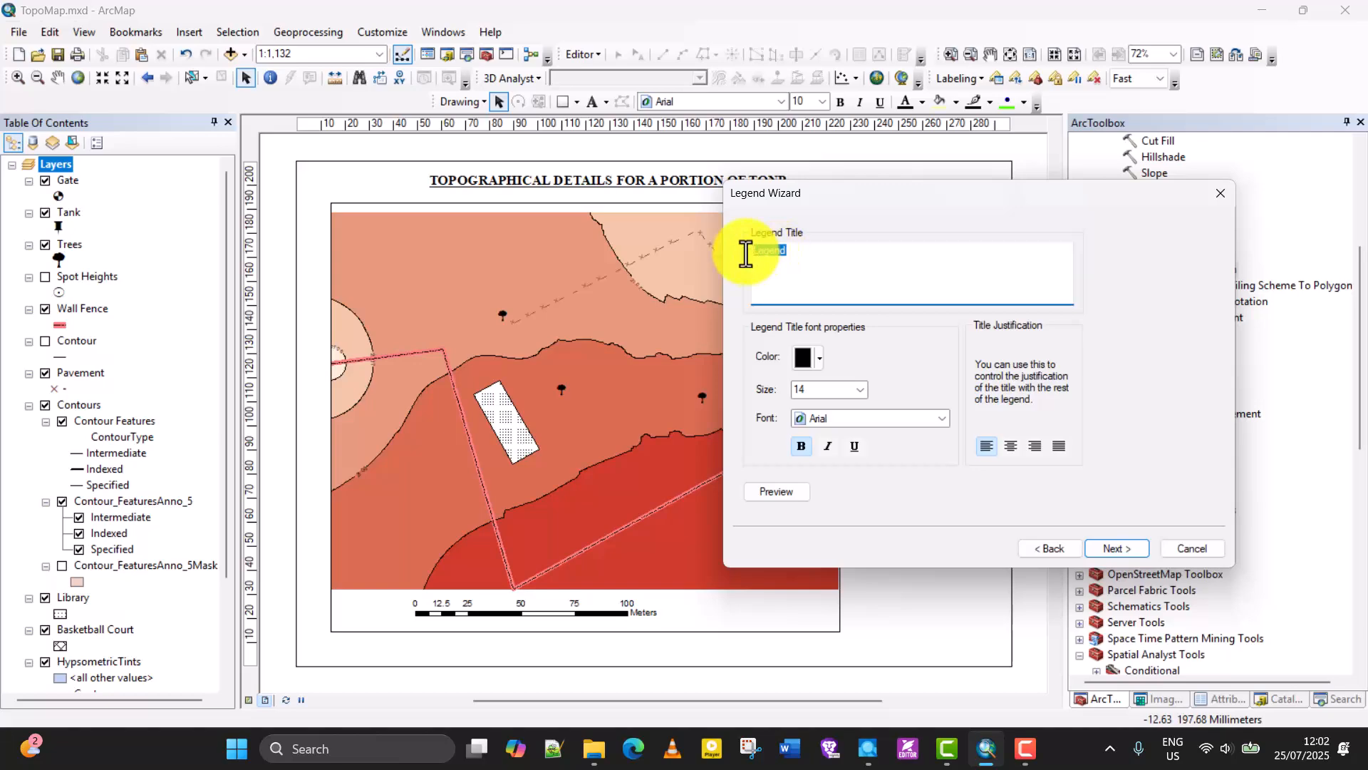
left_click_drag(822, 202, 857, 223)
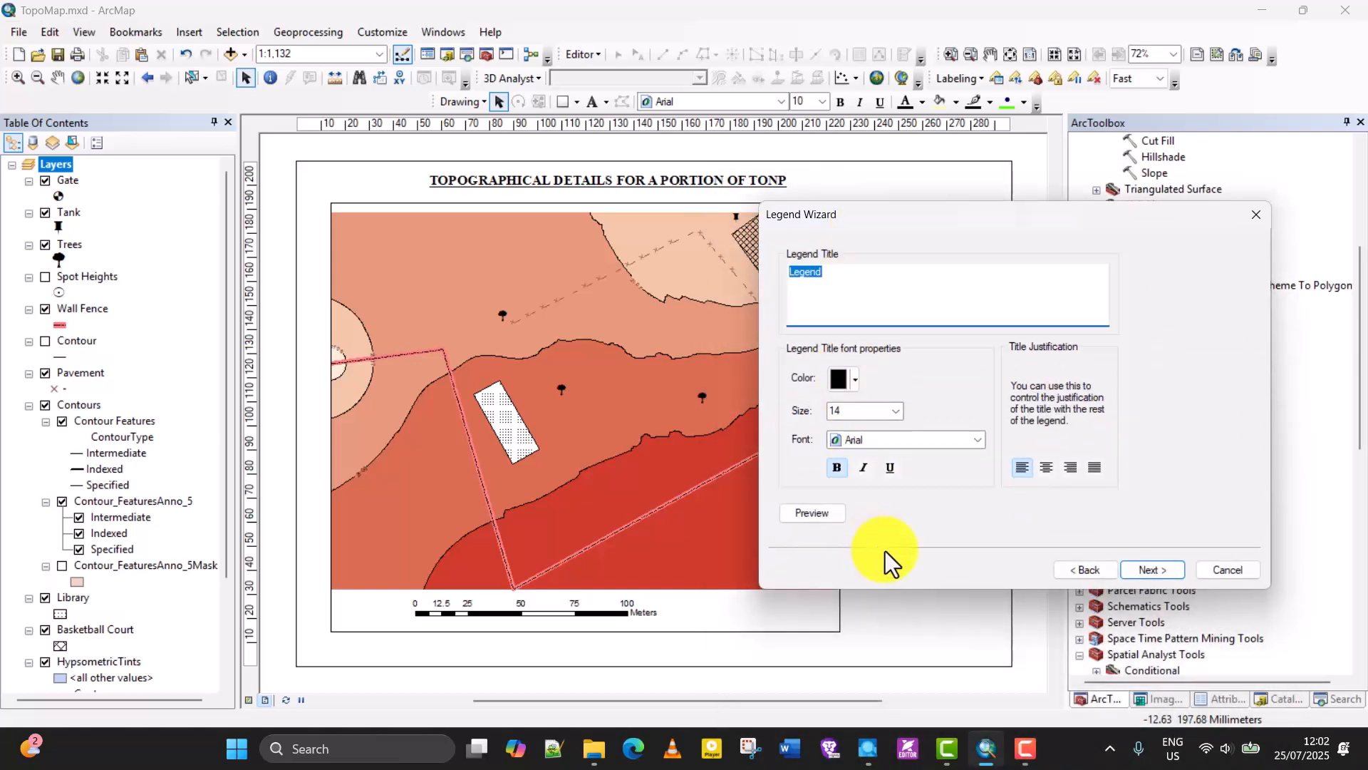
left_click(1153, 570)
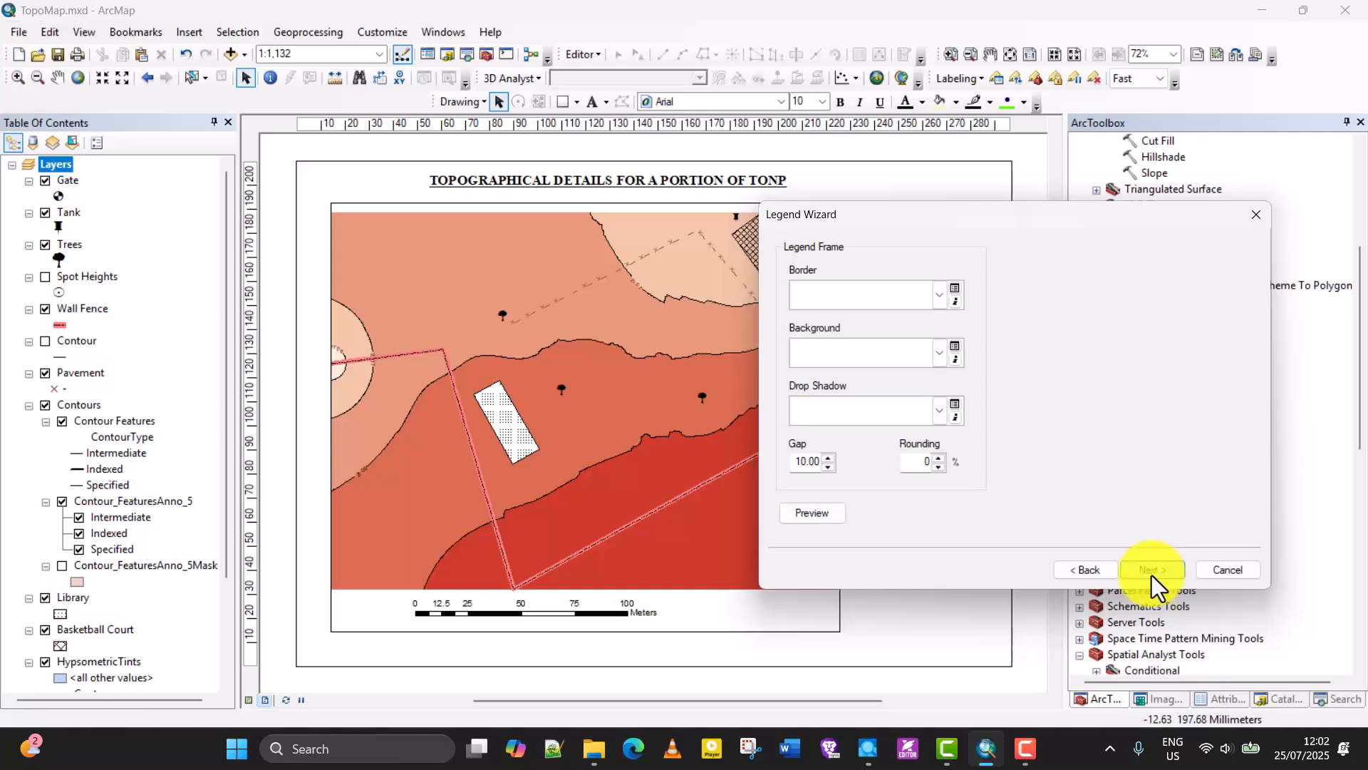
left_click(1143, 570)
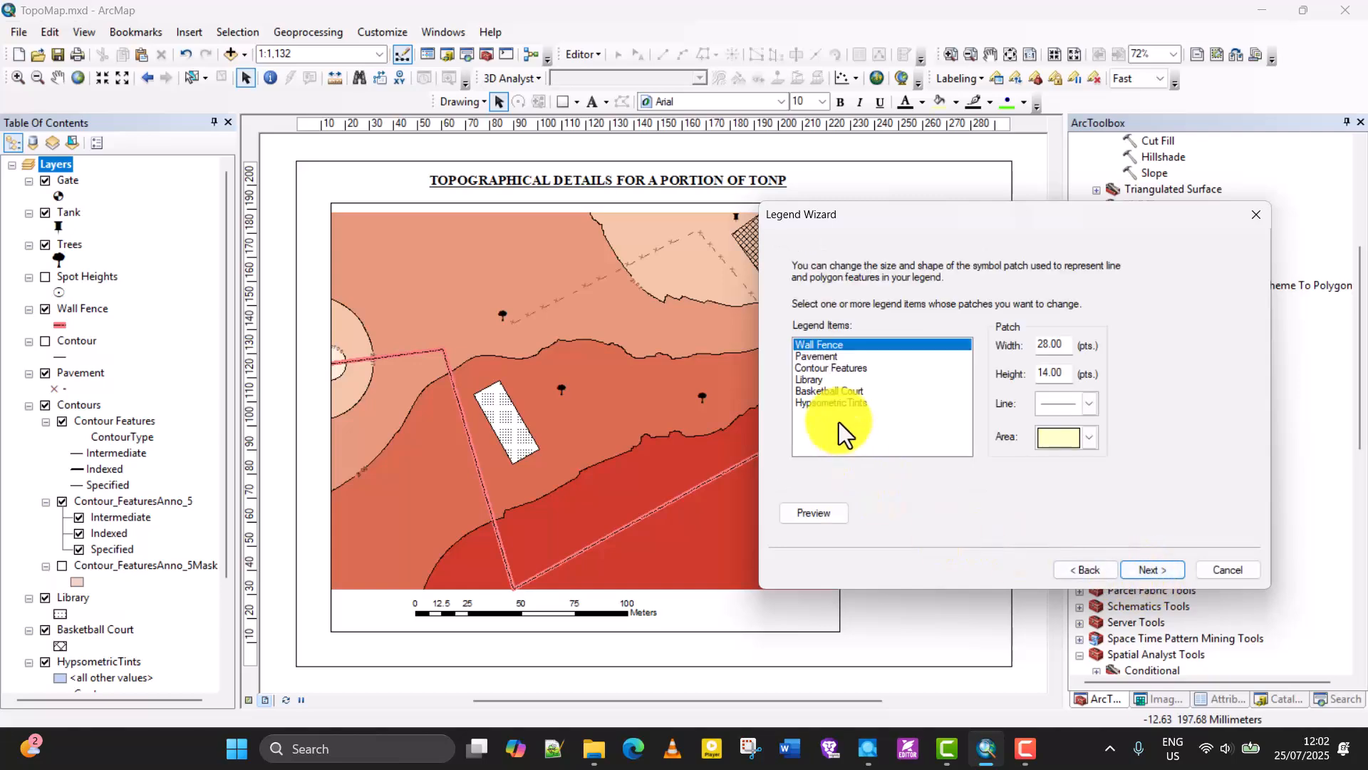
left_click(1140, 570)
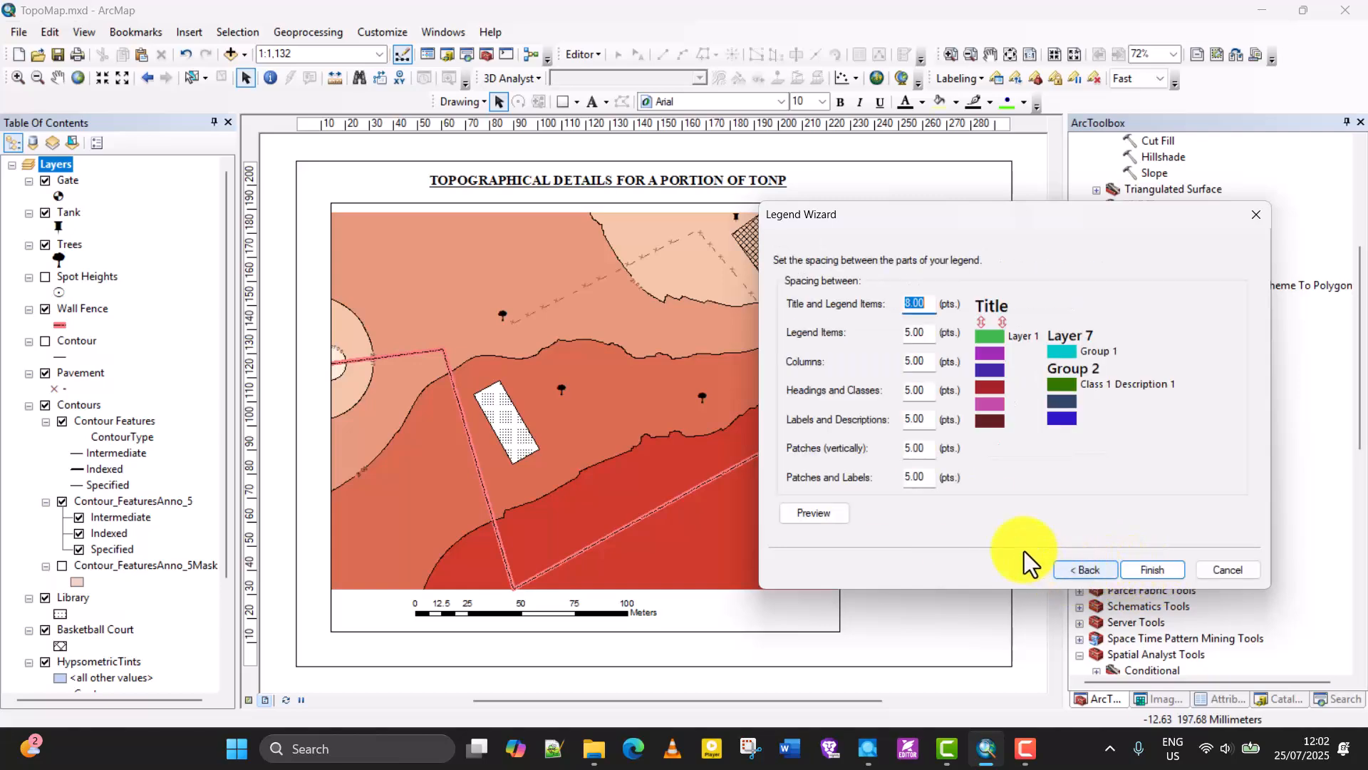
left_click(1144, 568)
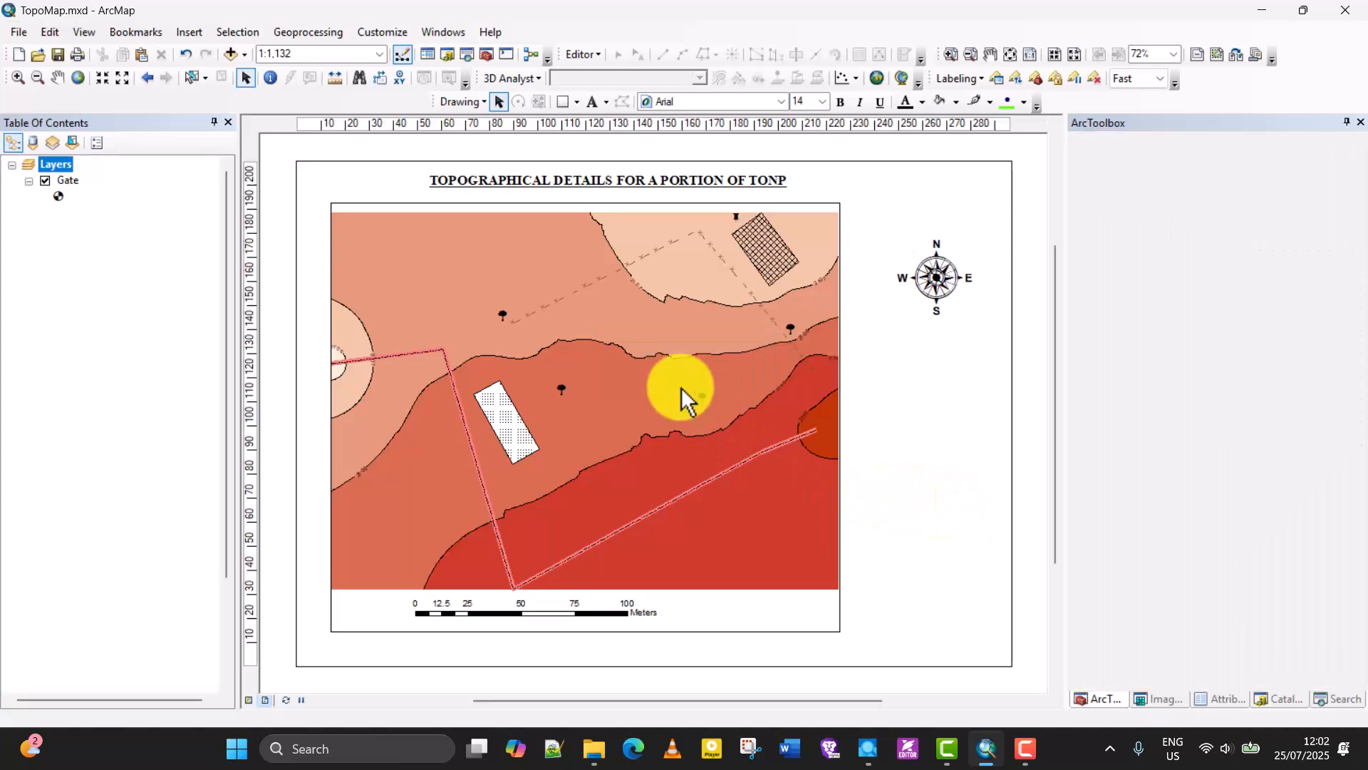
Place the legend in the blank area beside the data frame and move the north arrow up above it.
left_click_drag(609, 342, 948, 505)
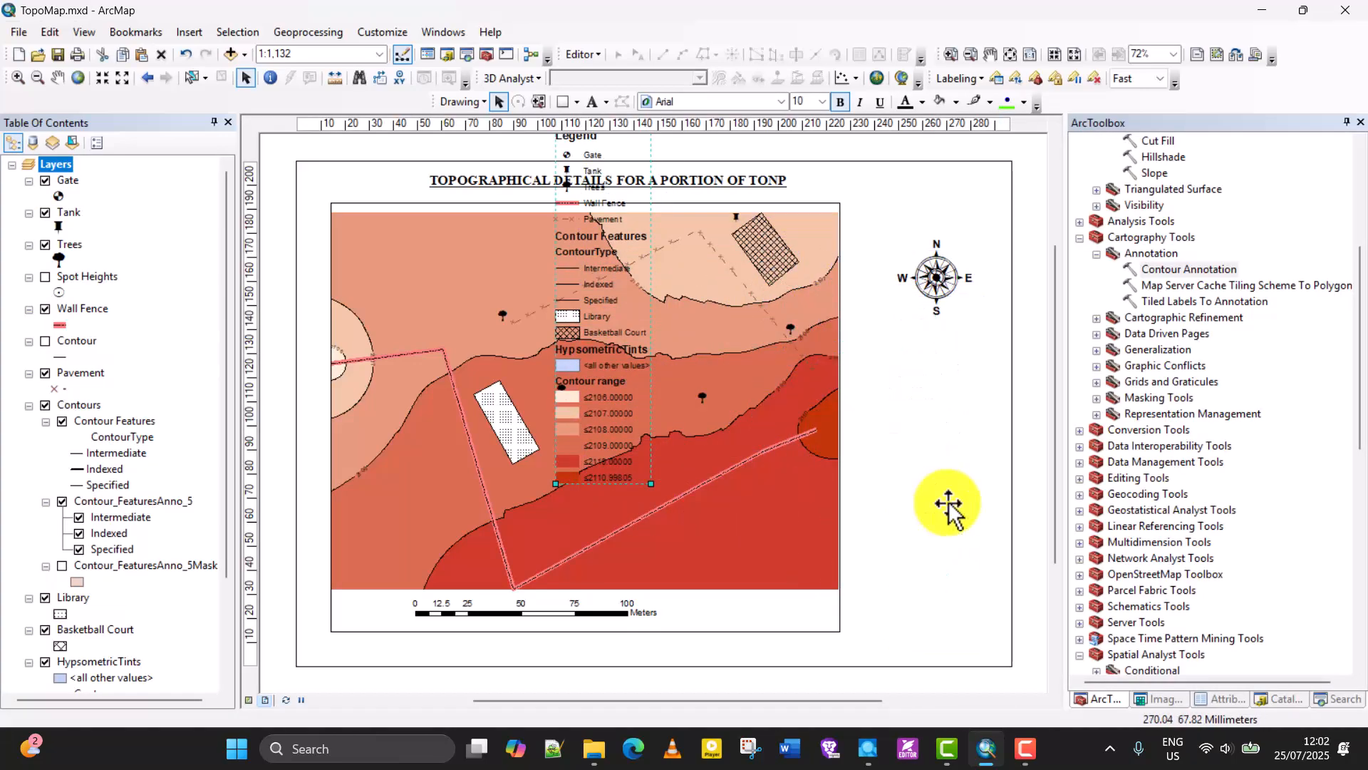
left_click(934, 272)
left_click_drag(936, 269, 926, 237)
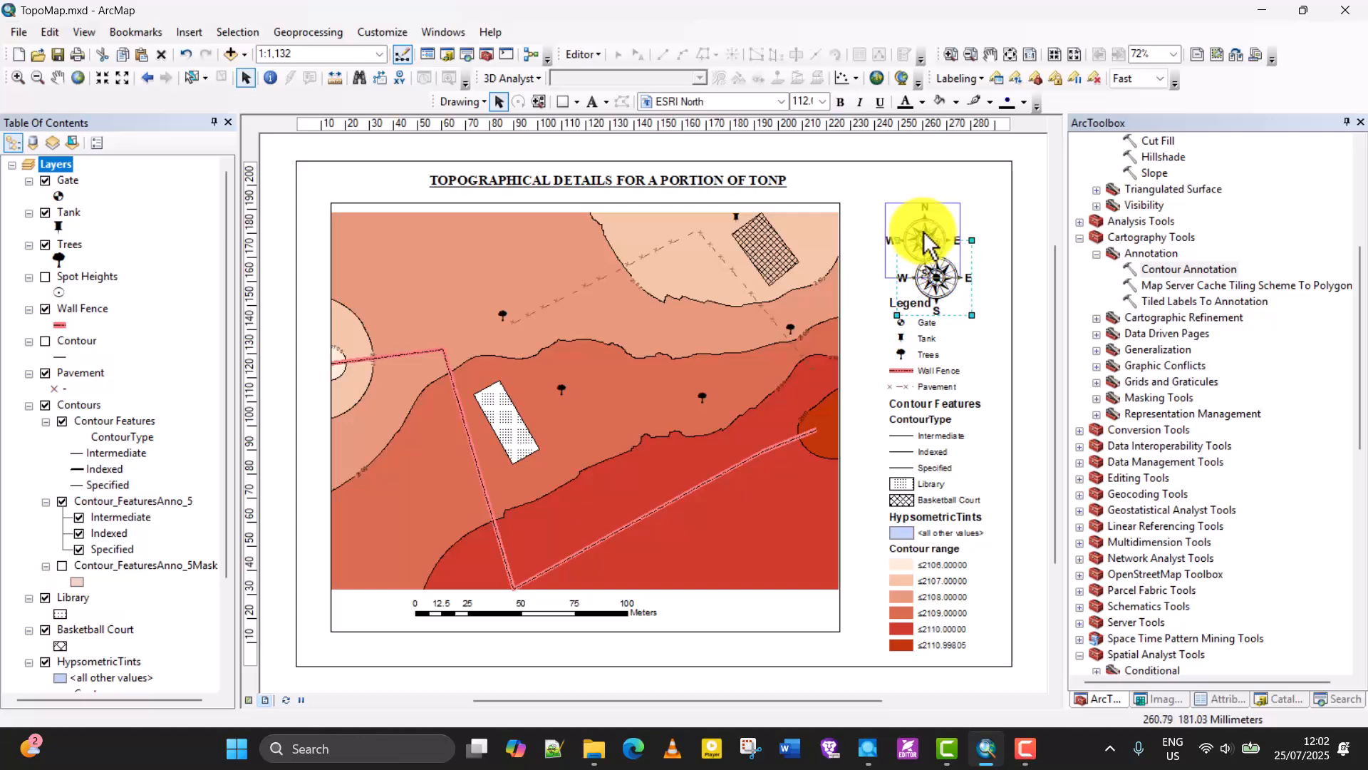
left_click(1040, 388)
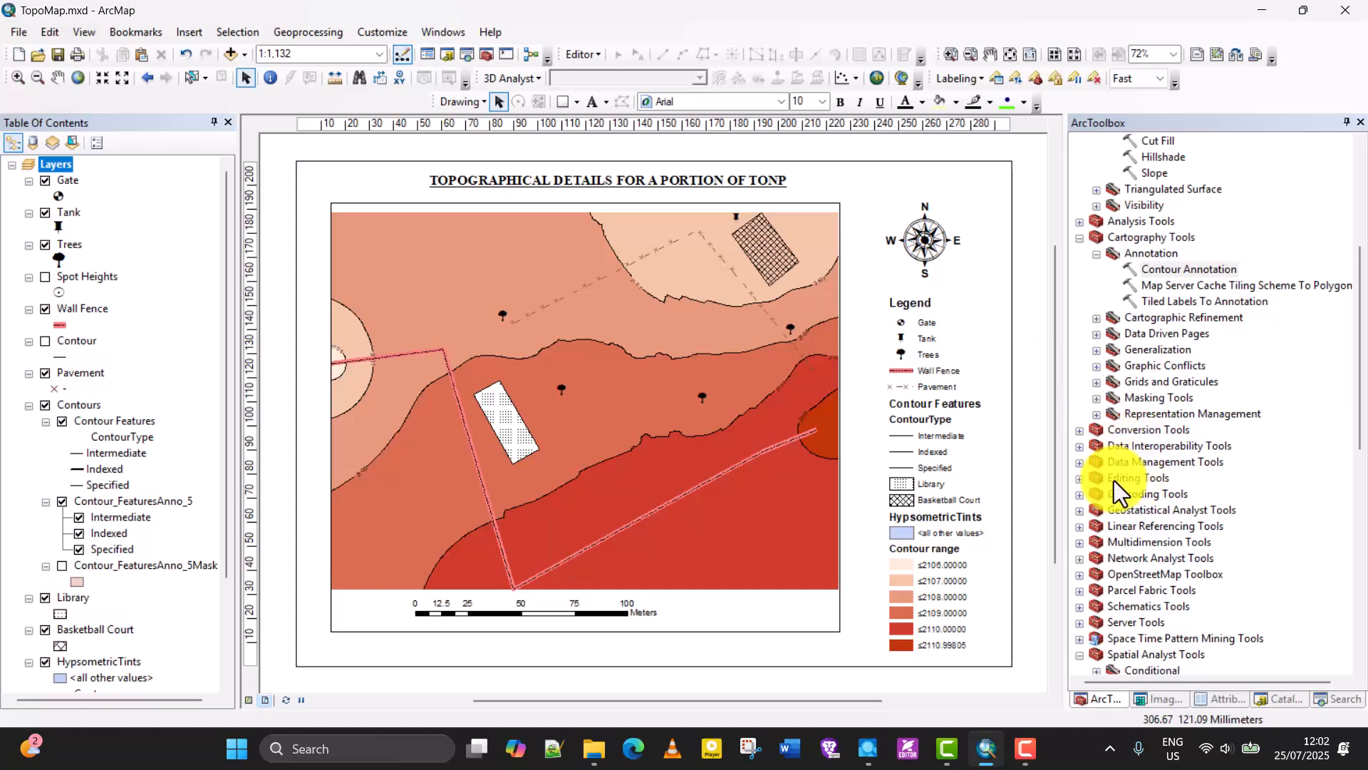
Remove the Contour Features item from the legend and shift the shortened legend slightly up and left within the margin.
left_click(935, 490)
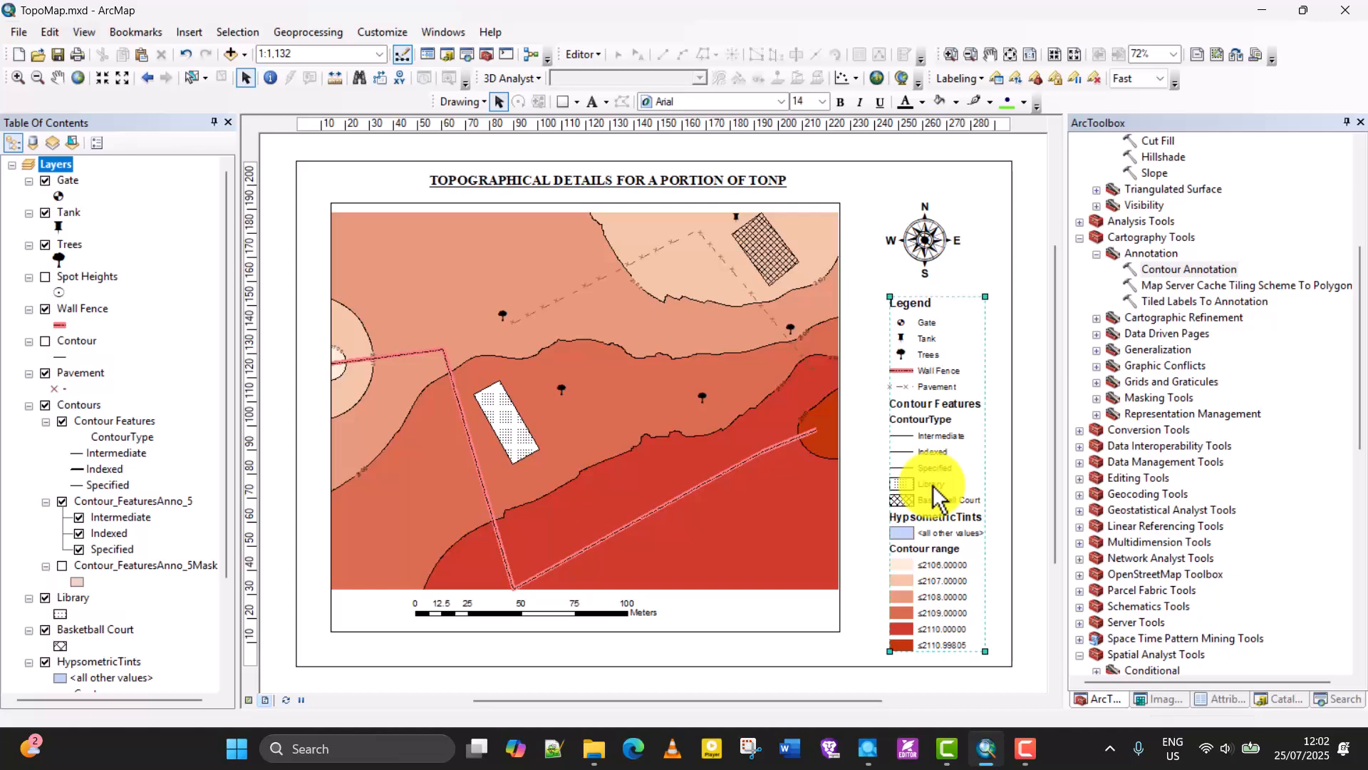
right_click(935, 489)
left_click(961, 468)
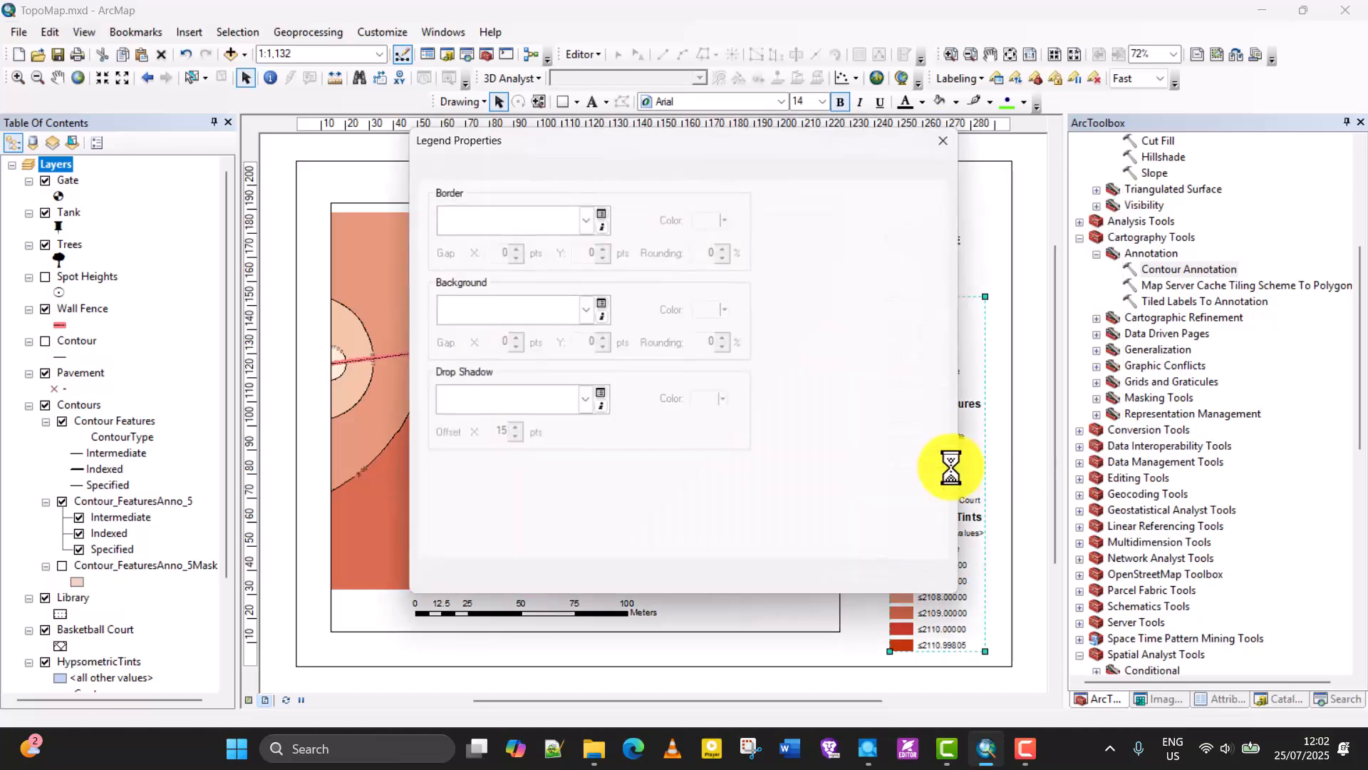
left_click_drag(486, 139, 397, 88)
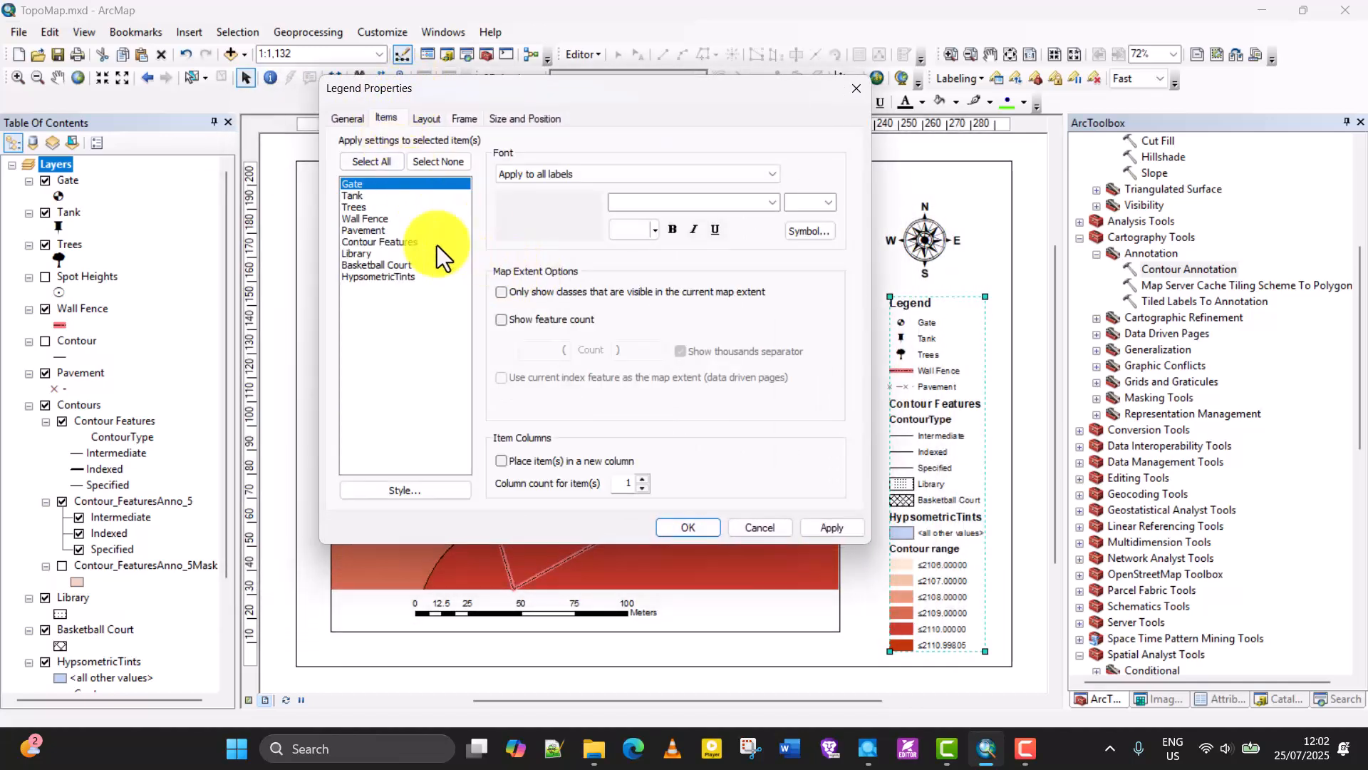
left_click(424, 116)
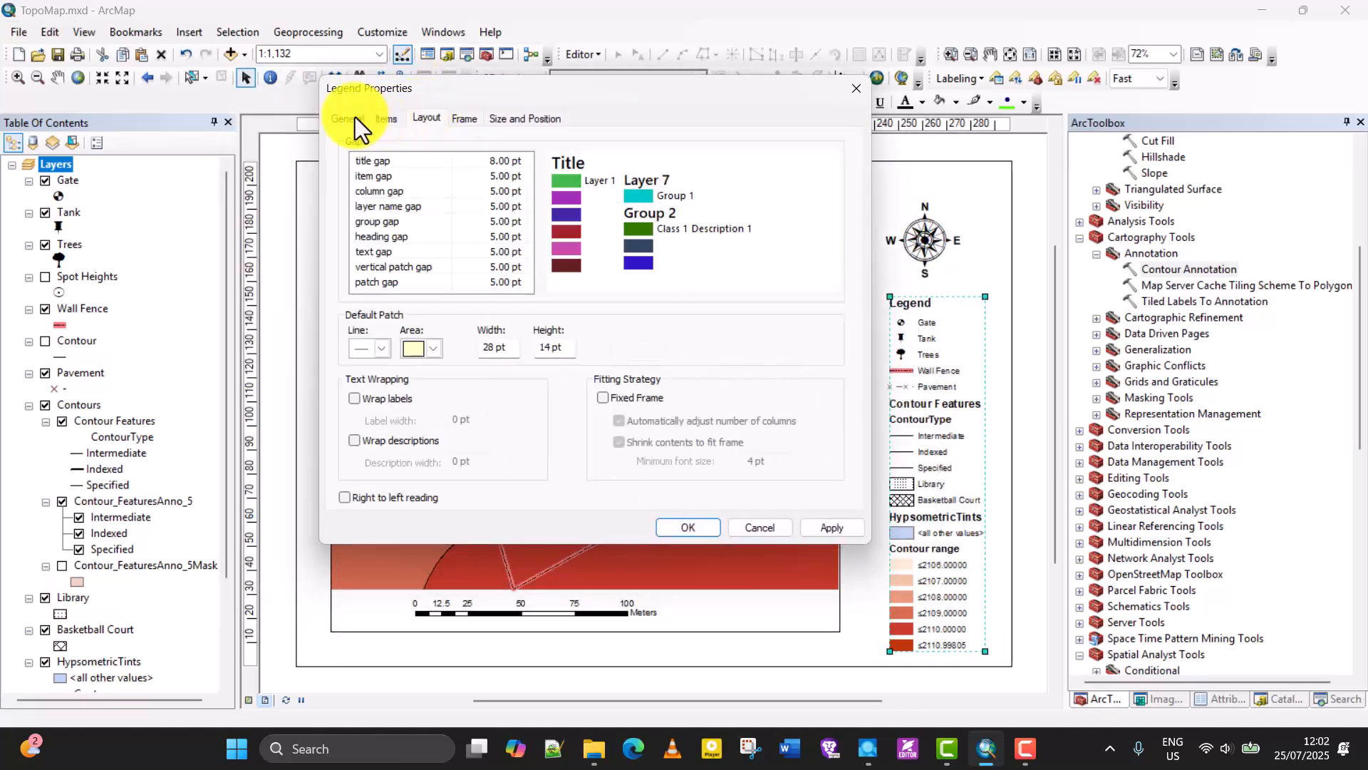
left_click(353, 116)
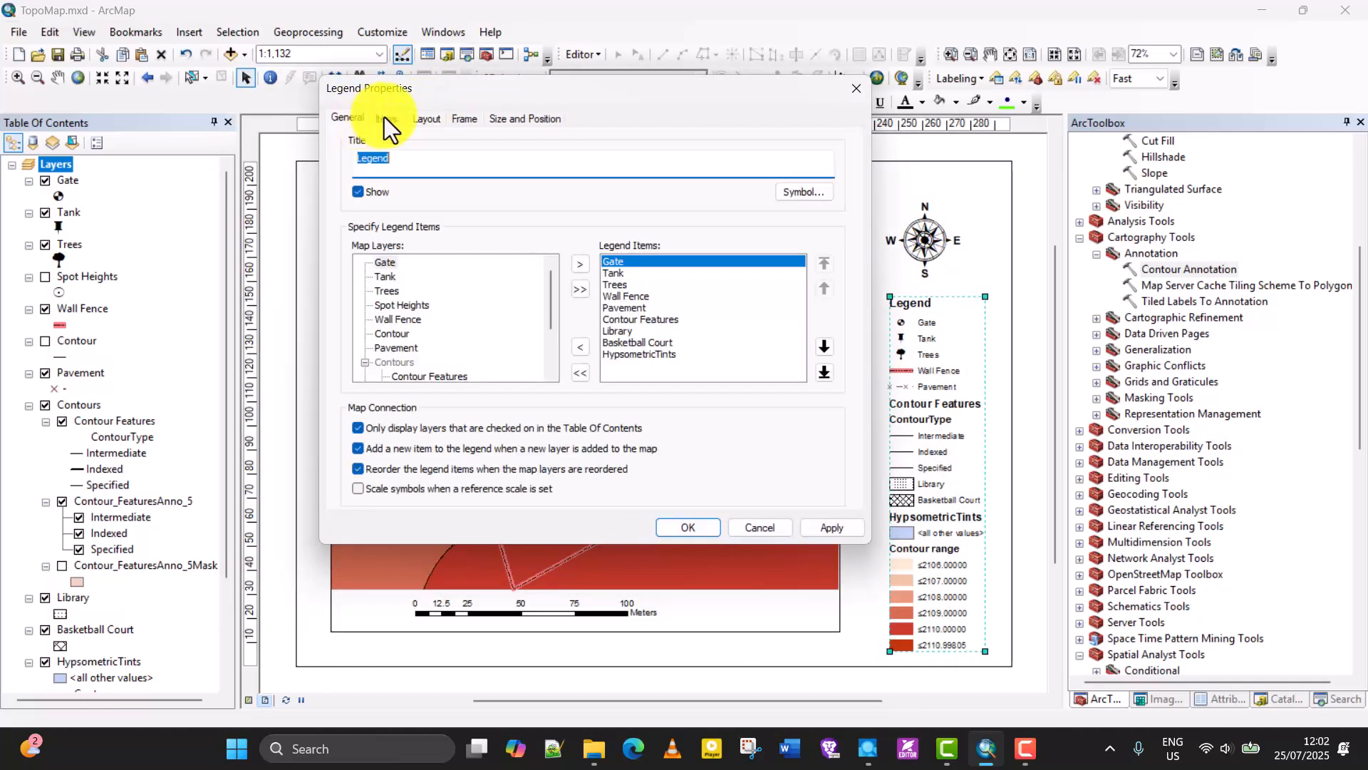
left_click(631, 322)
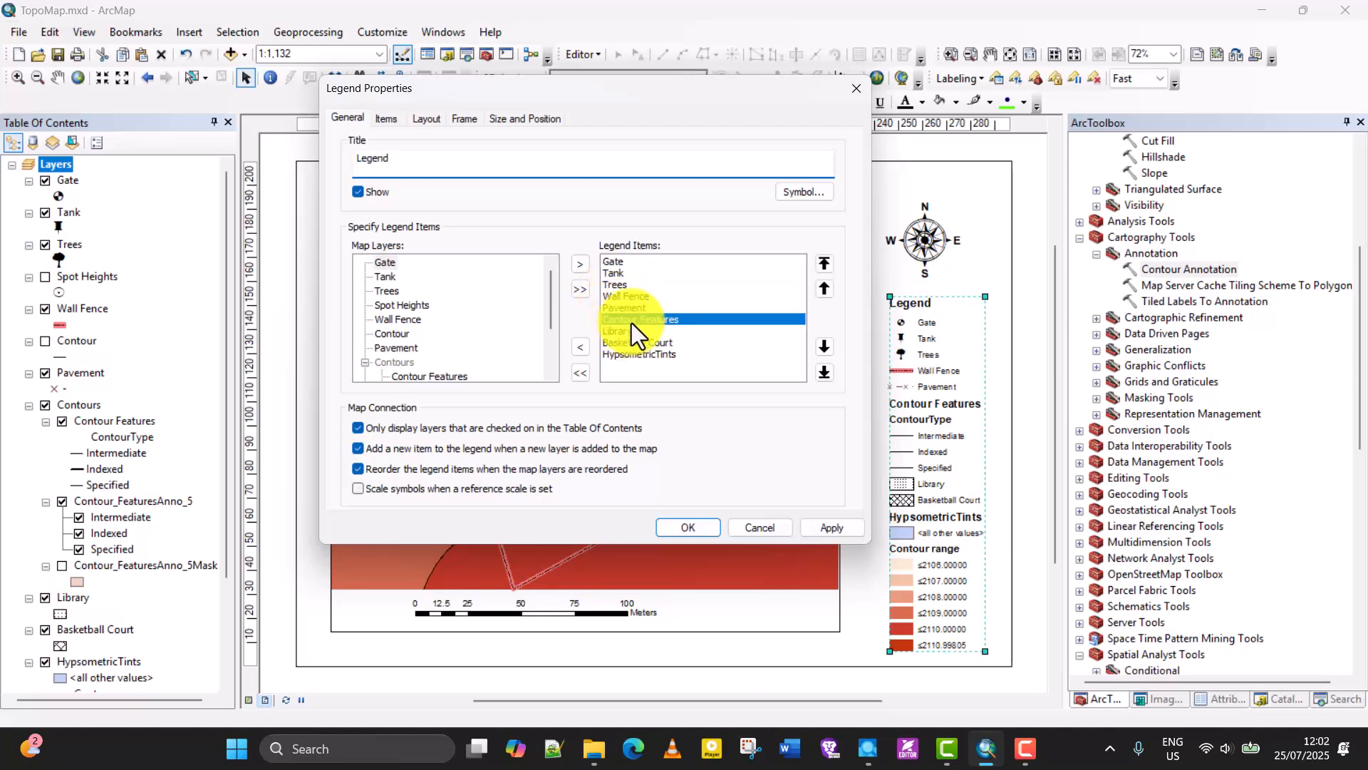
left_click(578, 346)
left_click(811, 525)
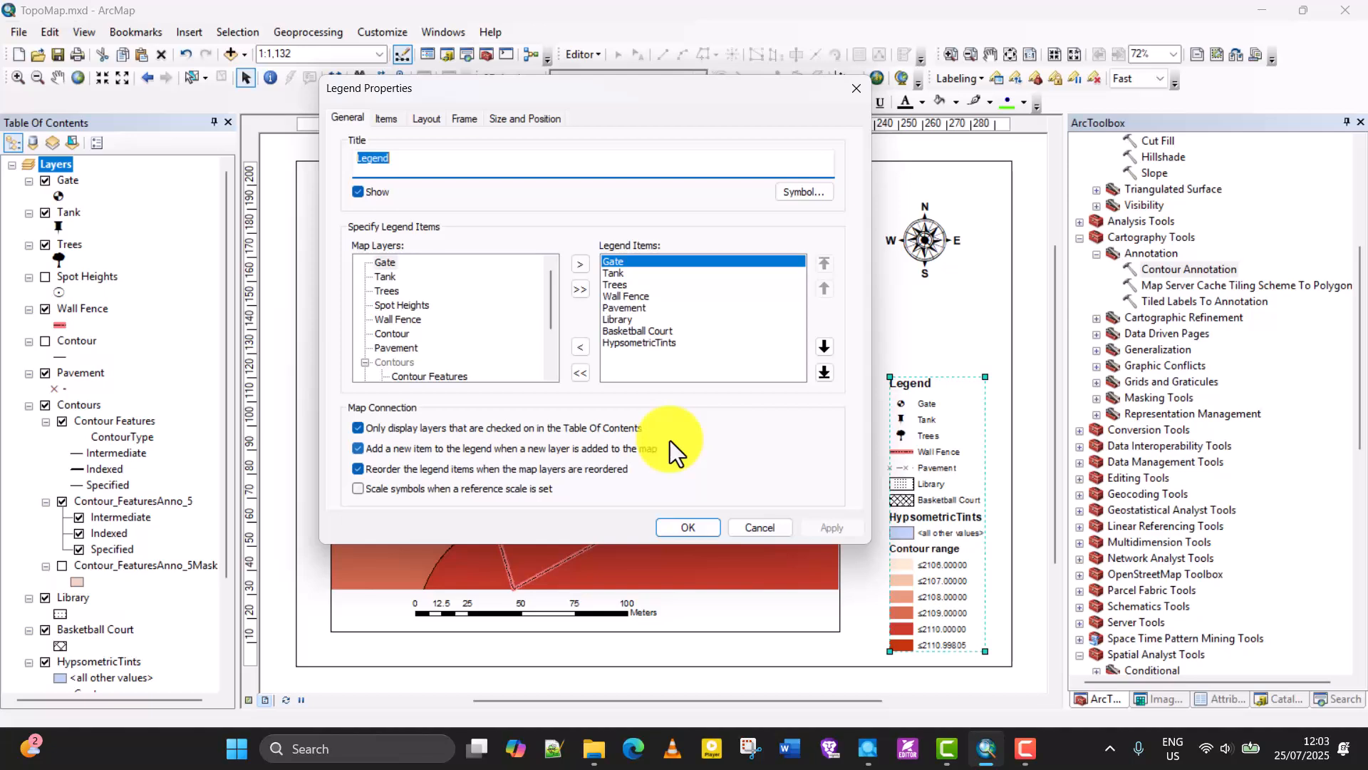
left_click(689, 527)
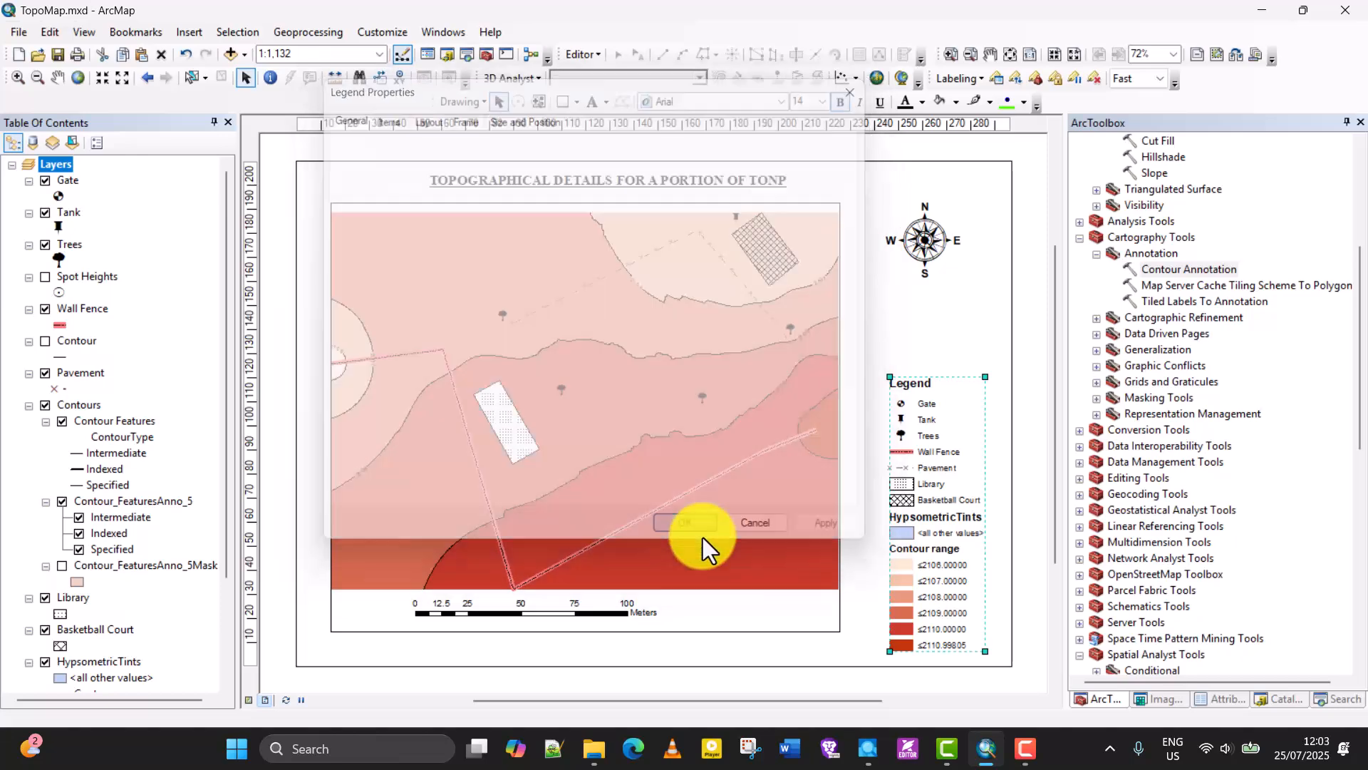
left_click_drag(935, 555, 926, 528)
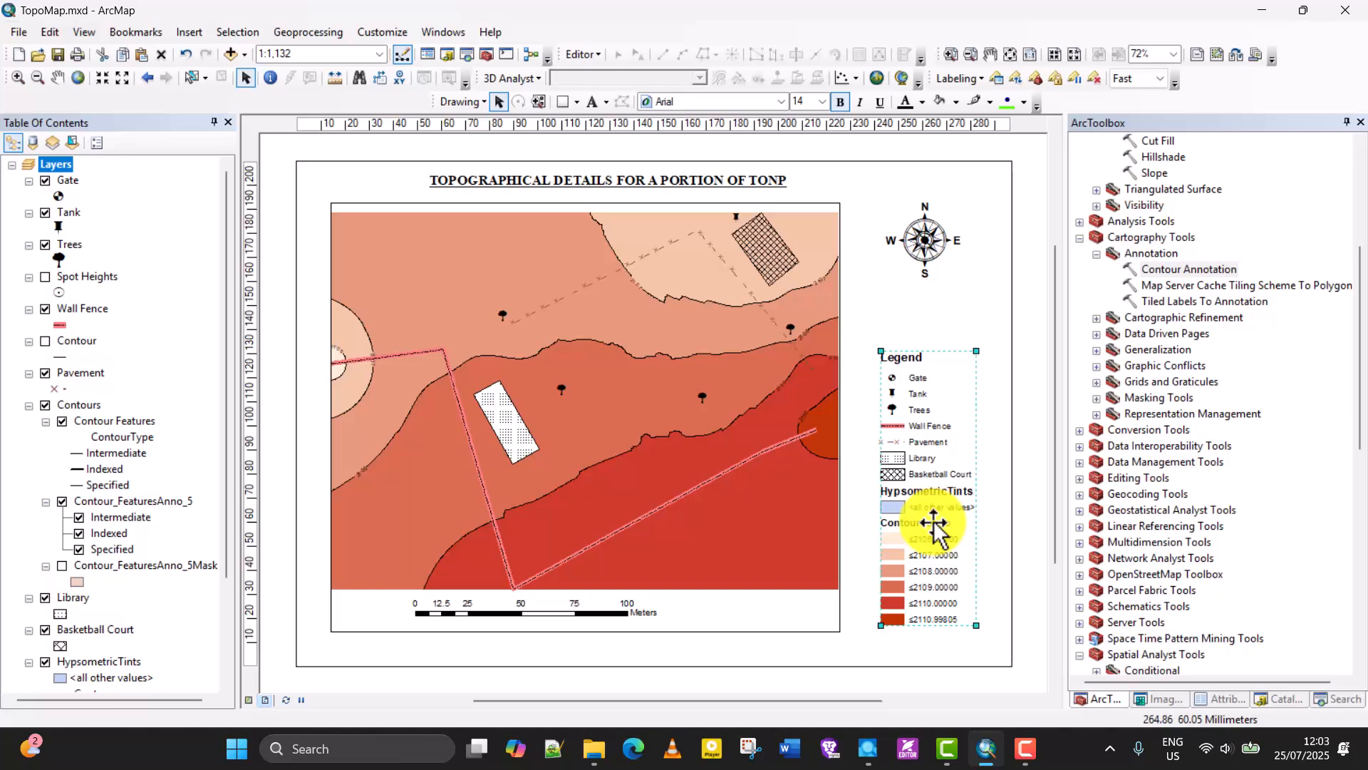
left_click(1026, 285)
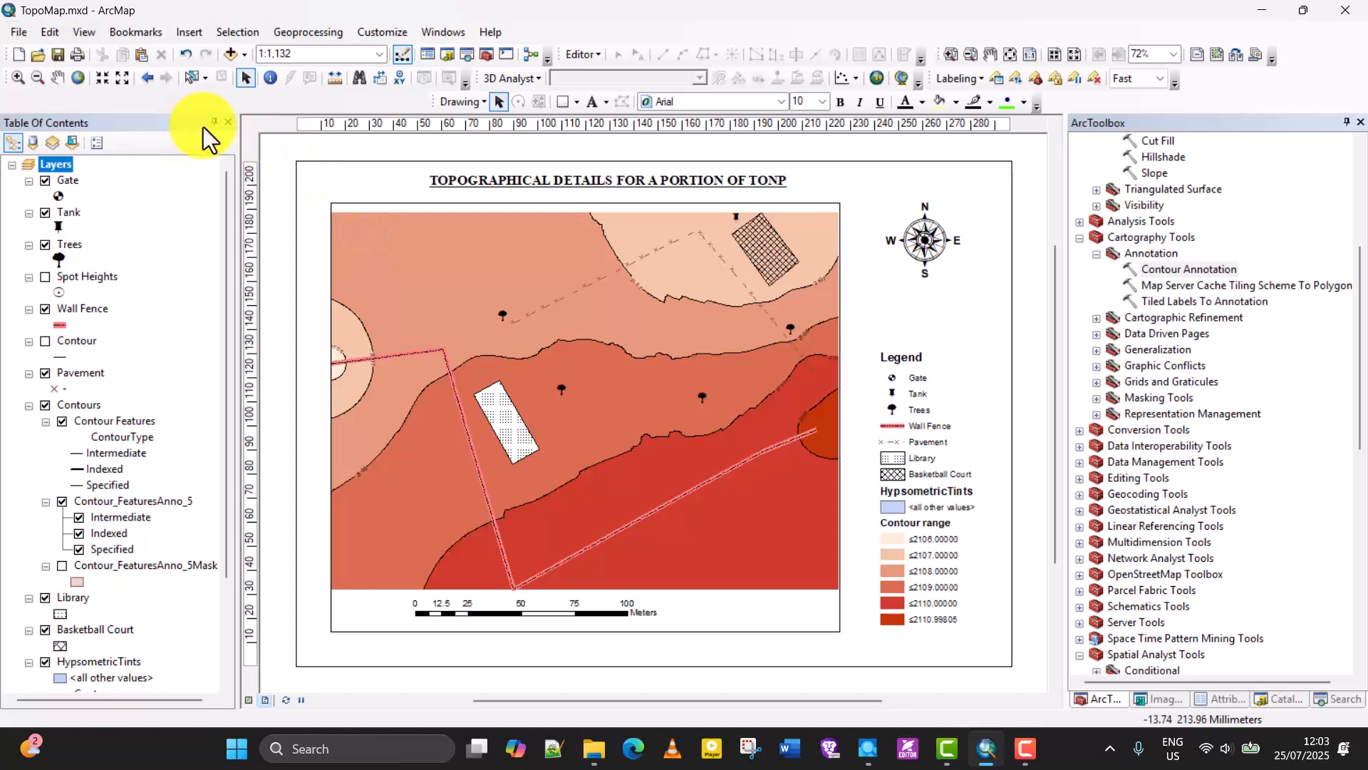
Insert an Author dynamic text element into the layout.
left_click(189, 32)
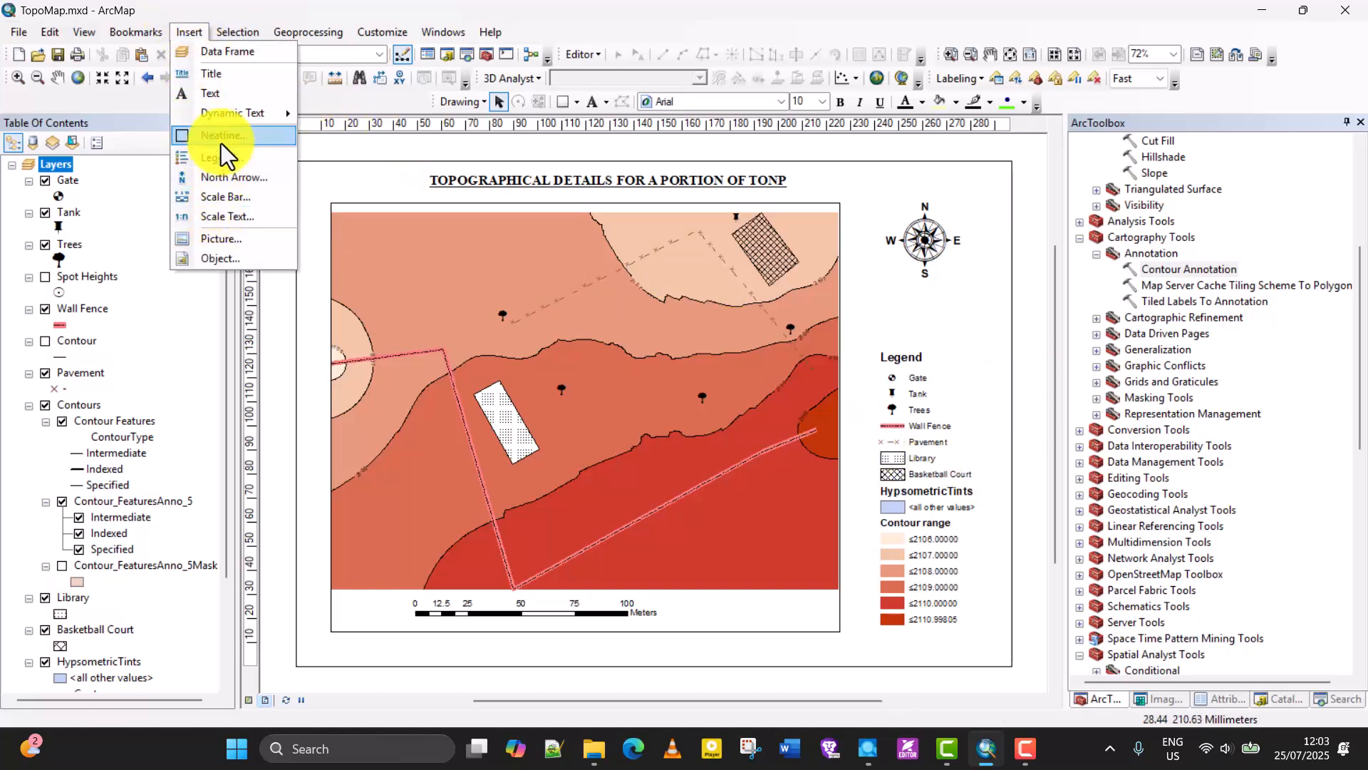
mouse_move(268, 117)
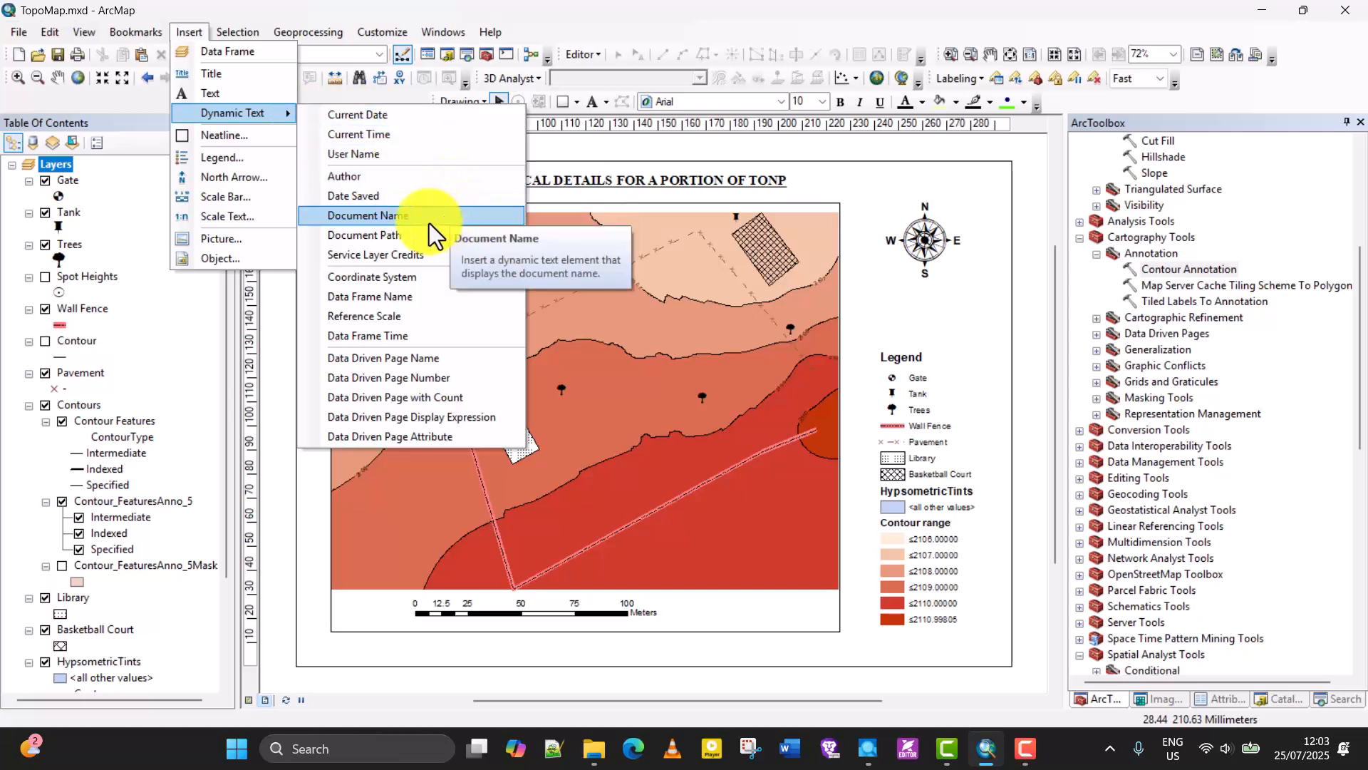
left_click(419, 177)
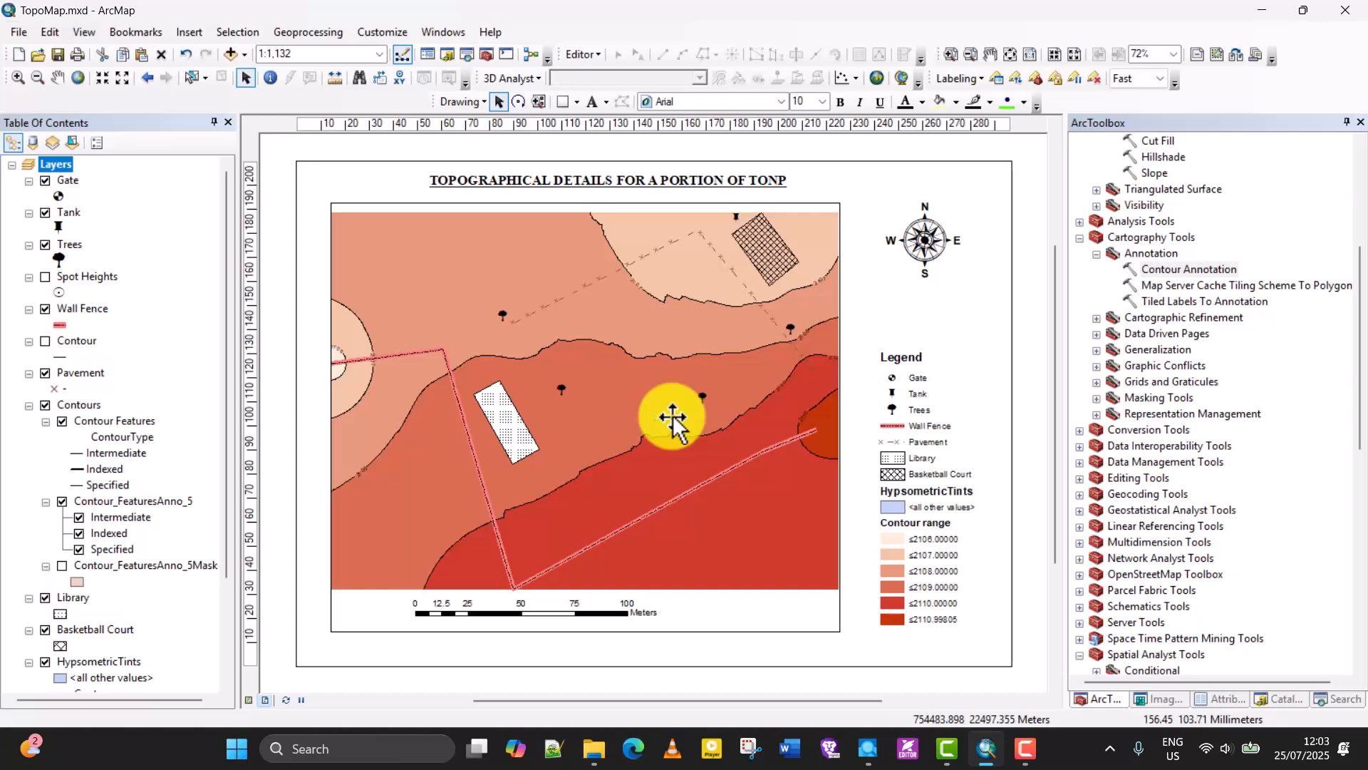
Move the author text beneath the data frame and replace its contents with "Drawn by" followed by the author's full name.
left_click_drag(671, 415, 534, 650)
double_click(534, 649)
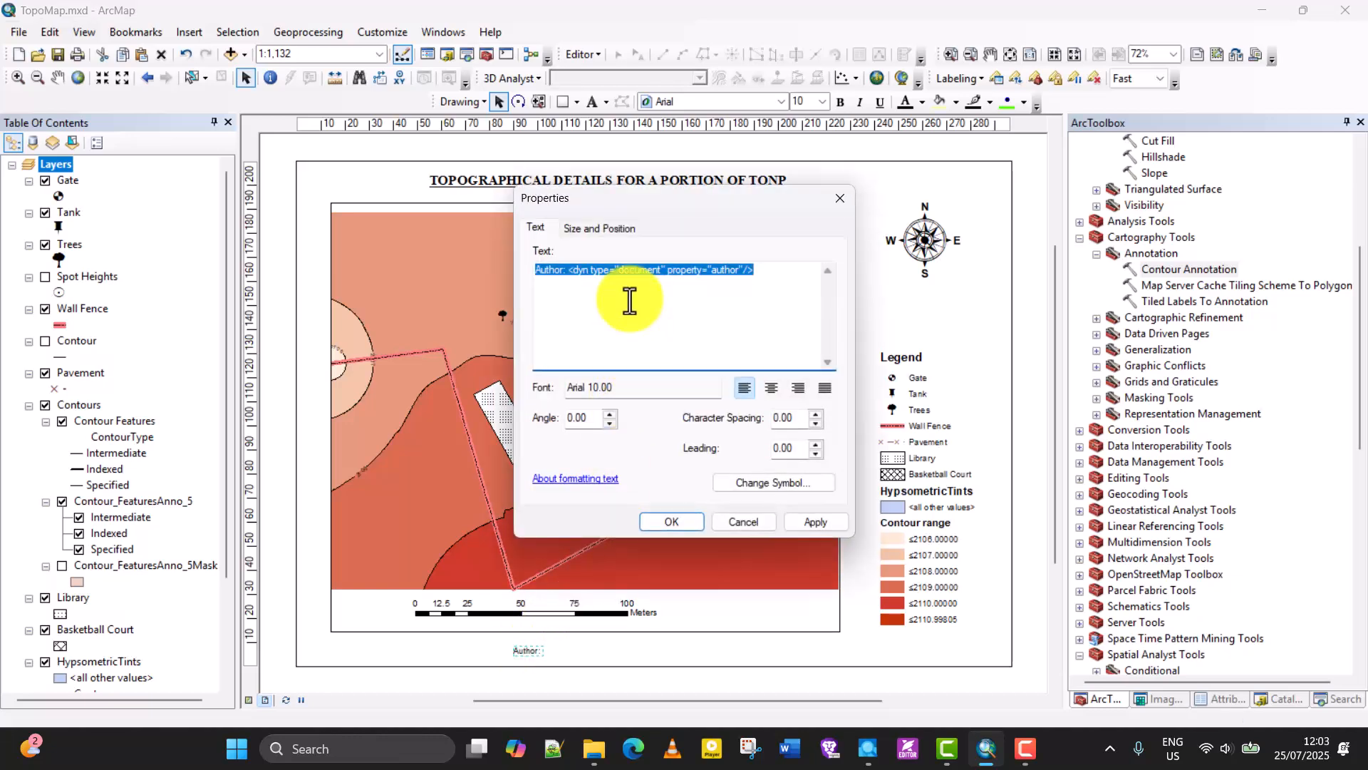
type("Brian Sitati")
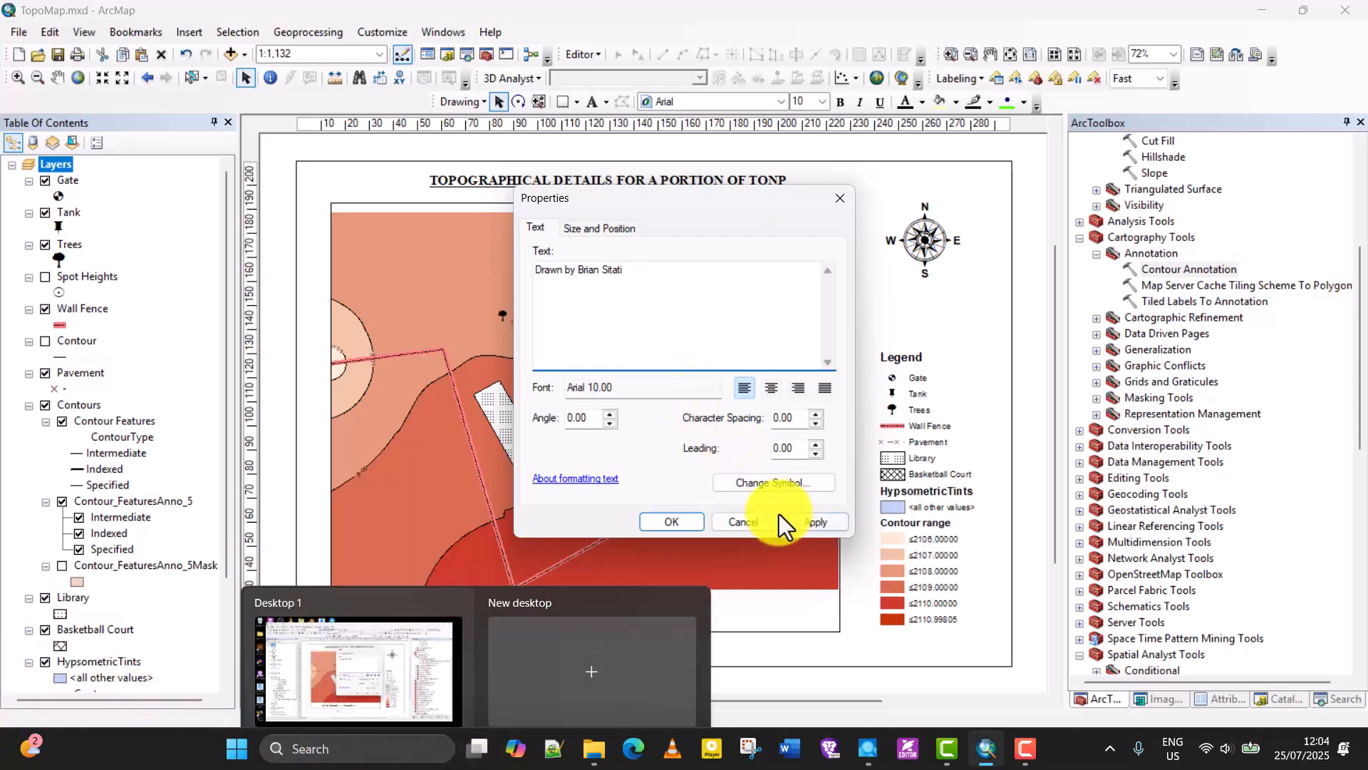
left_click(800, 525)
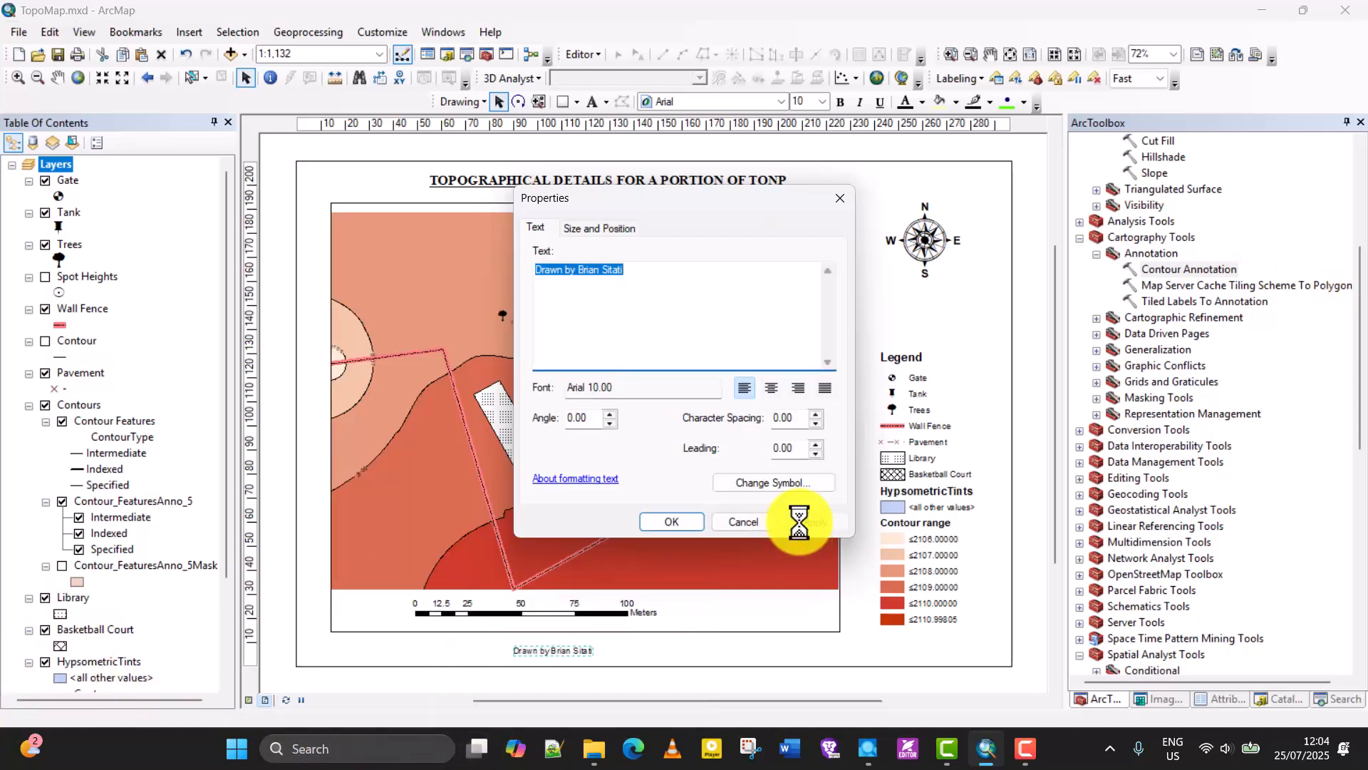
left_click(745, 524)
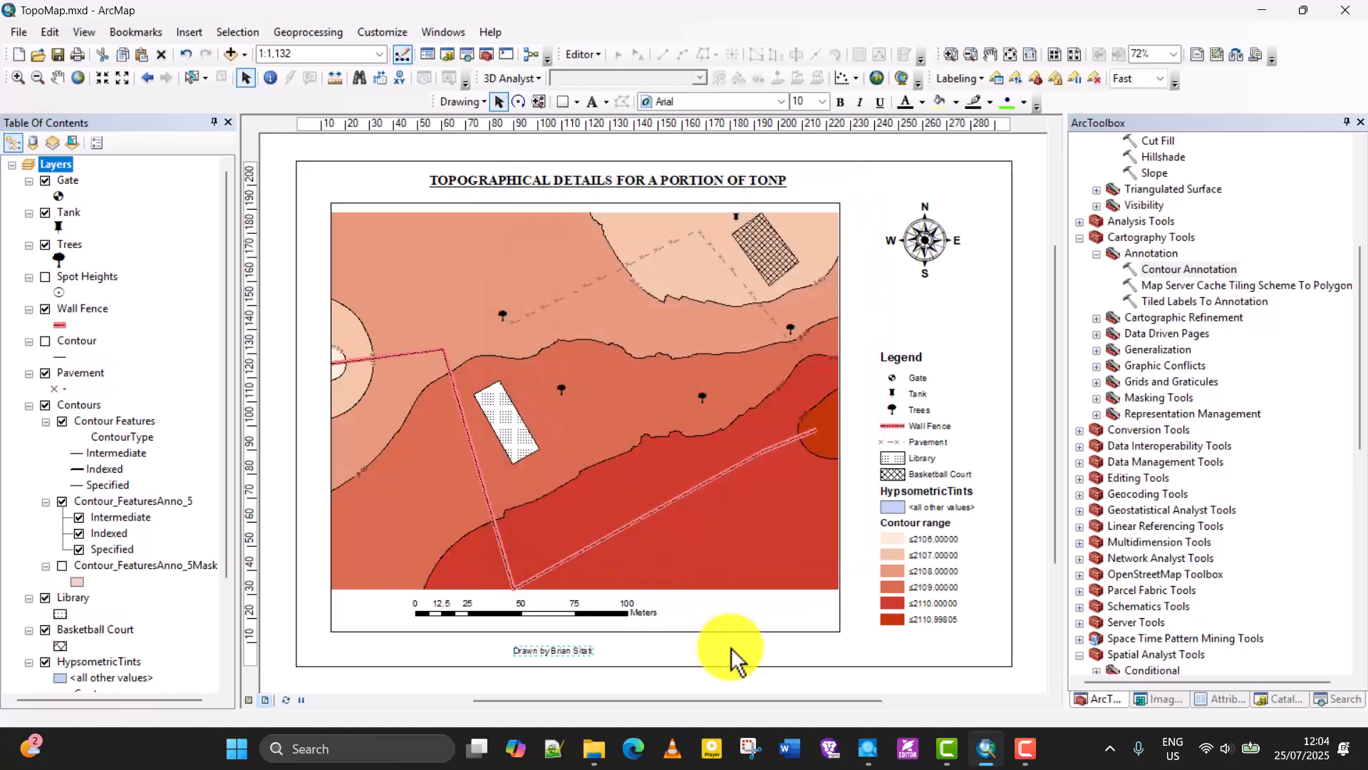
left_click(751, 661)
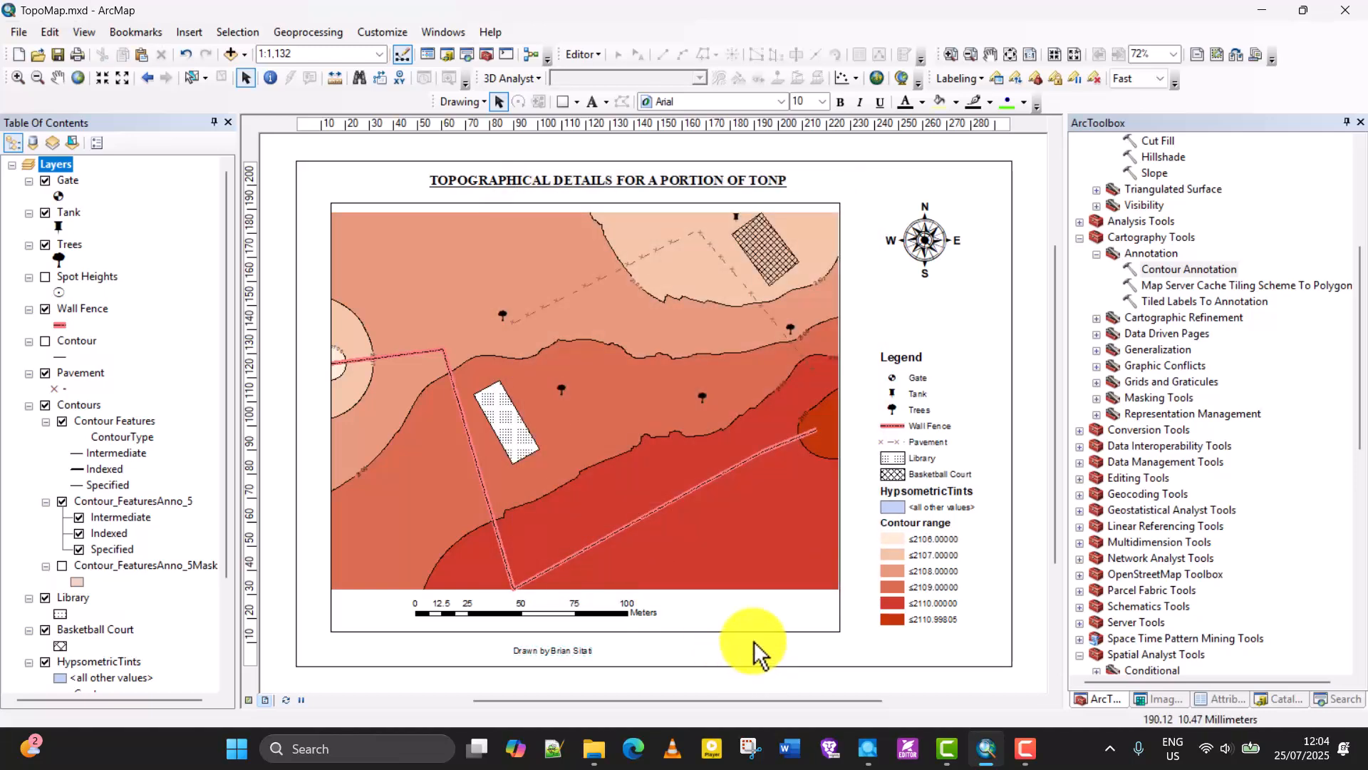
Insert a scale text, shift the scale bar slightly down and right, and place the scale text just above it.
left_click(187, 33)
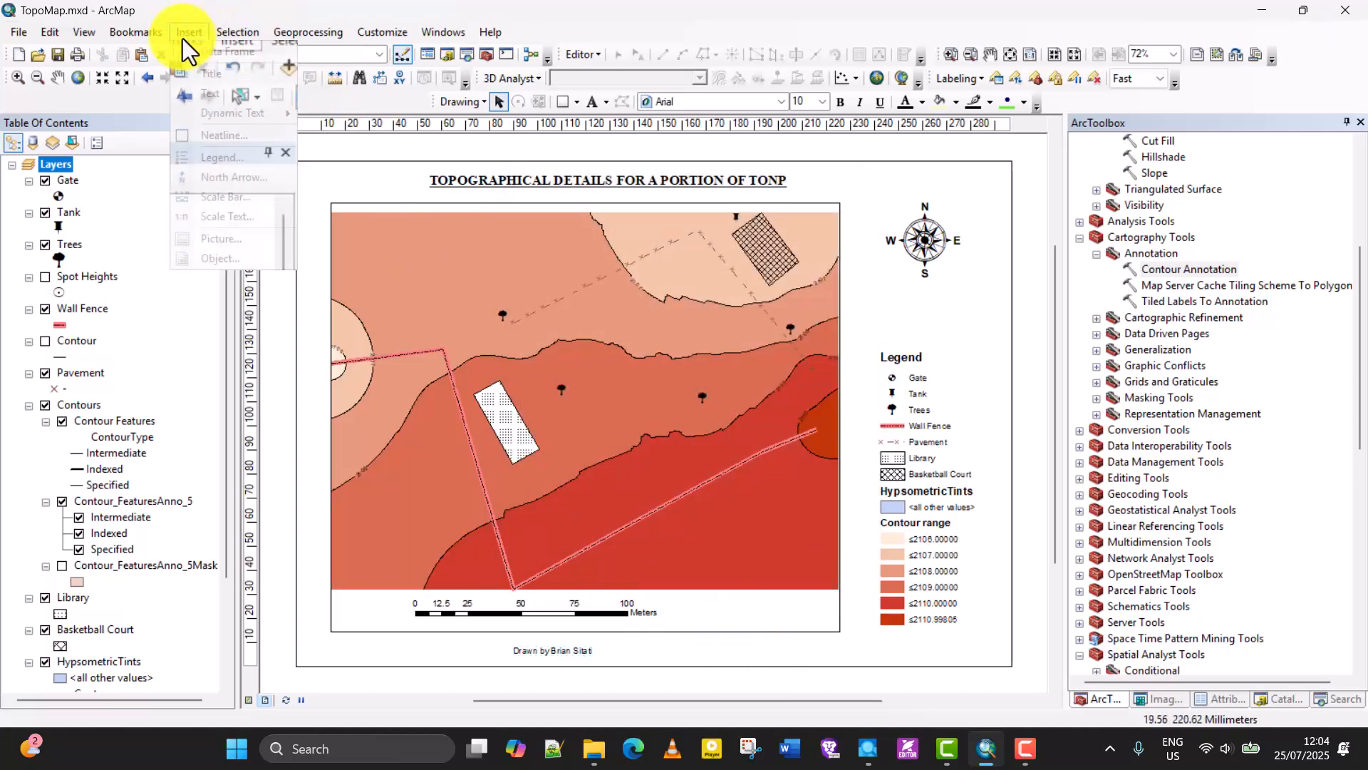
left_click(232, 215)
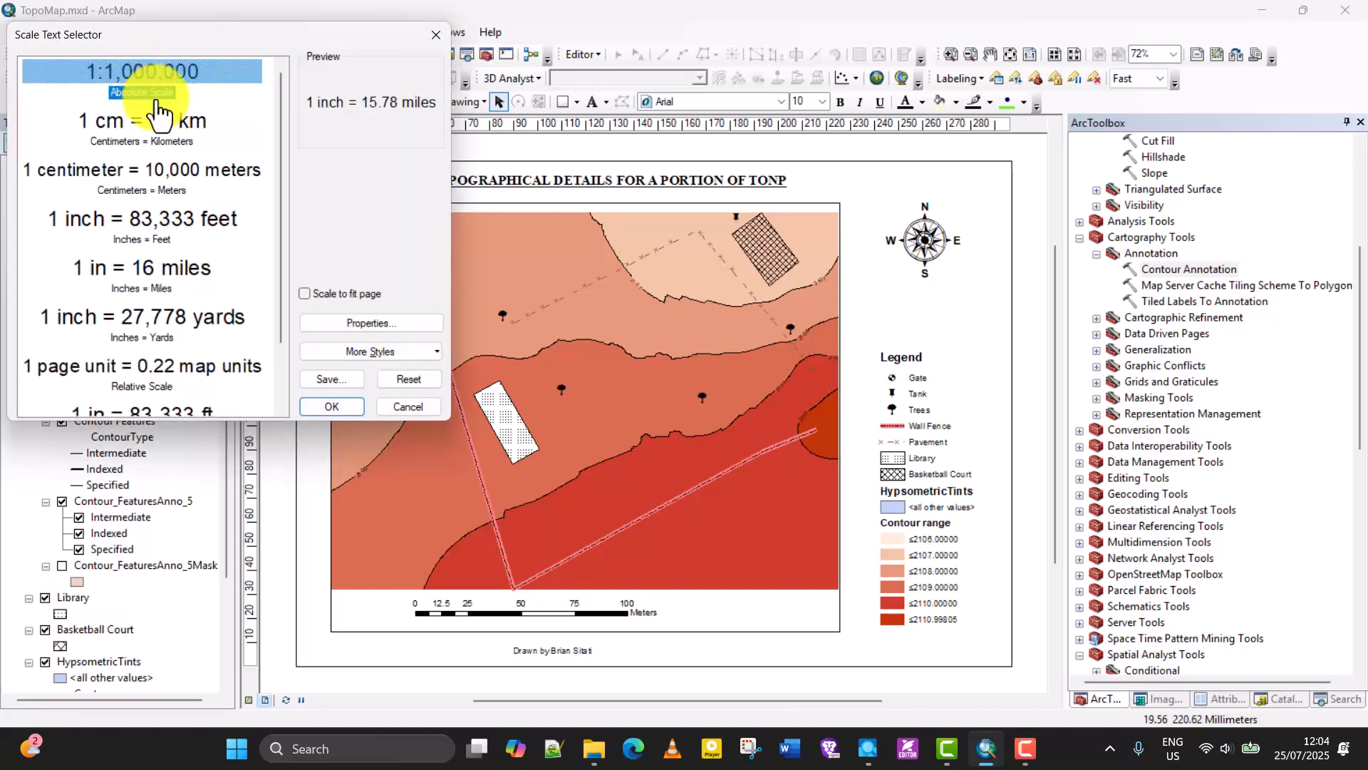
left_click(342, 404)
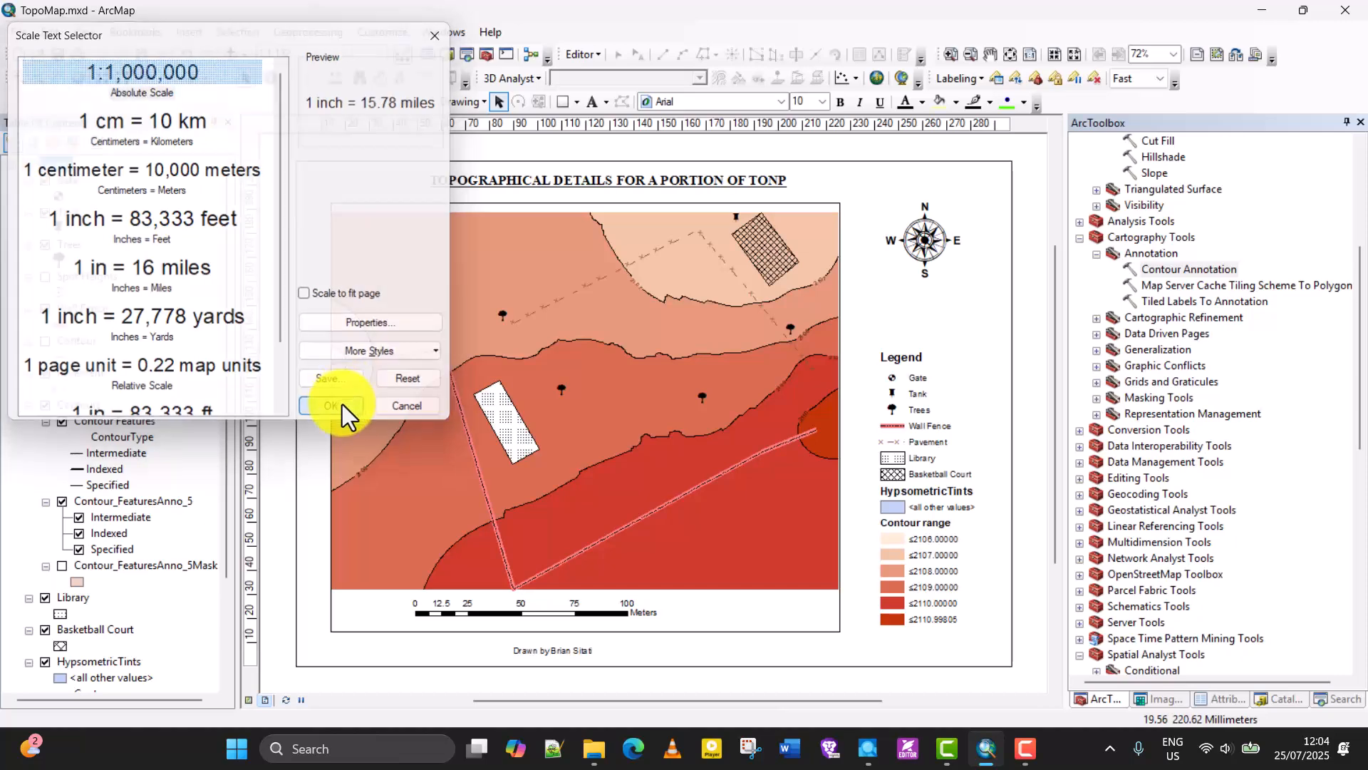
left_click_drag(580, 419, 688, 599)
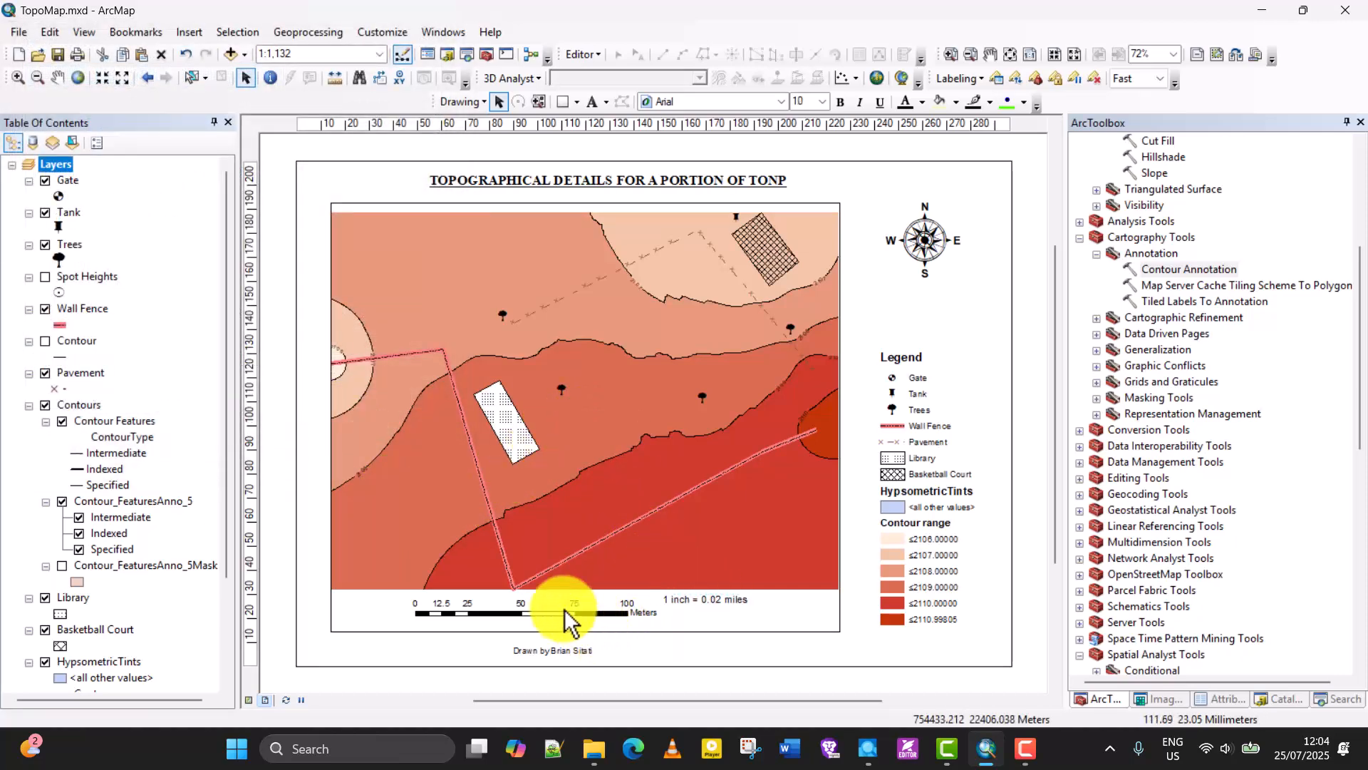
mouse_move(575, 611)
left_mouse_down()
mouse_move(593, 637)
mouse_move(586, 621)
left_mouse_up()
left_click_drag(688, 604, 546, 598)
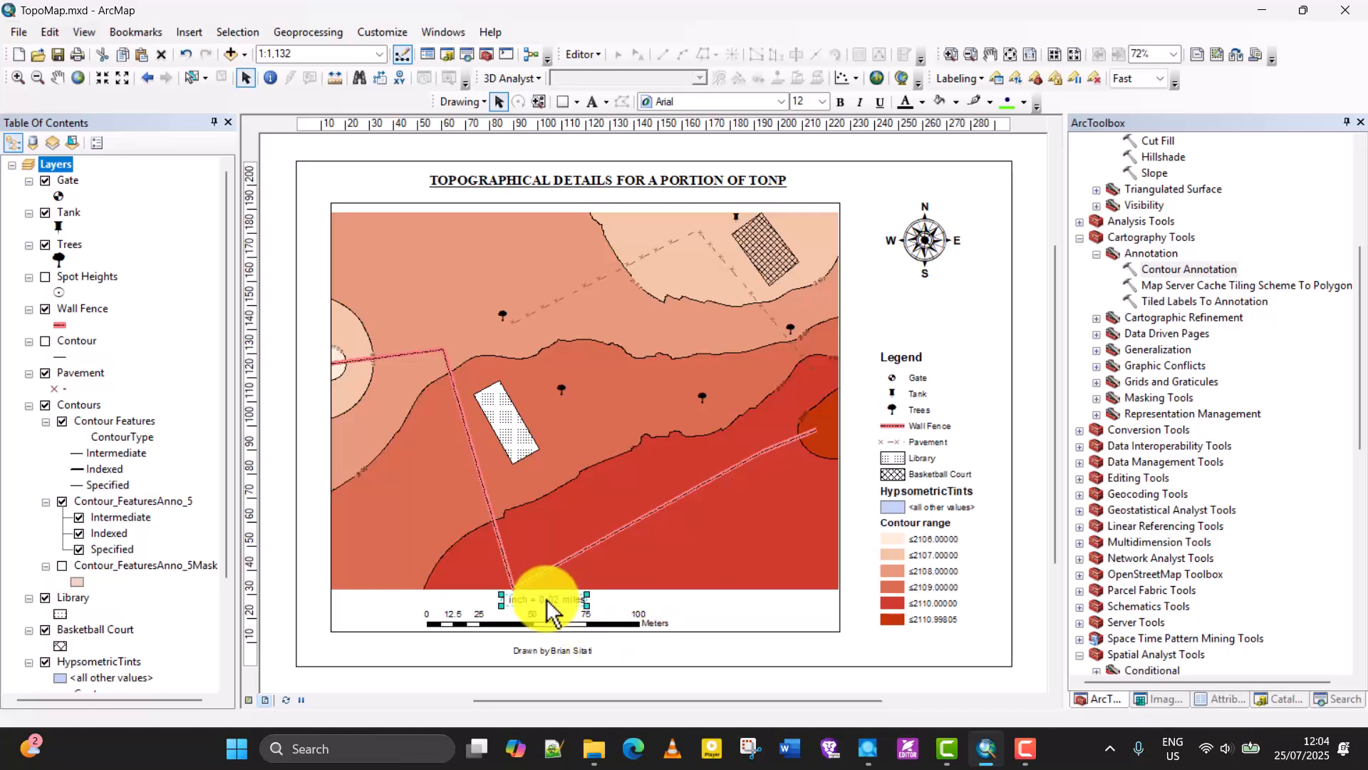
Change the scale text's style to Absolute so the scale is written as a ratio.
right_click(546, 598)
left_click(596, 596)
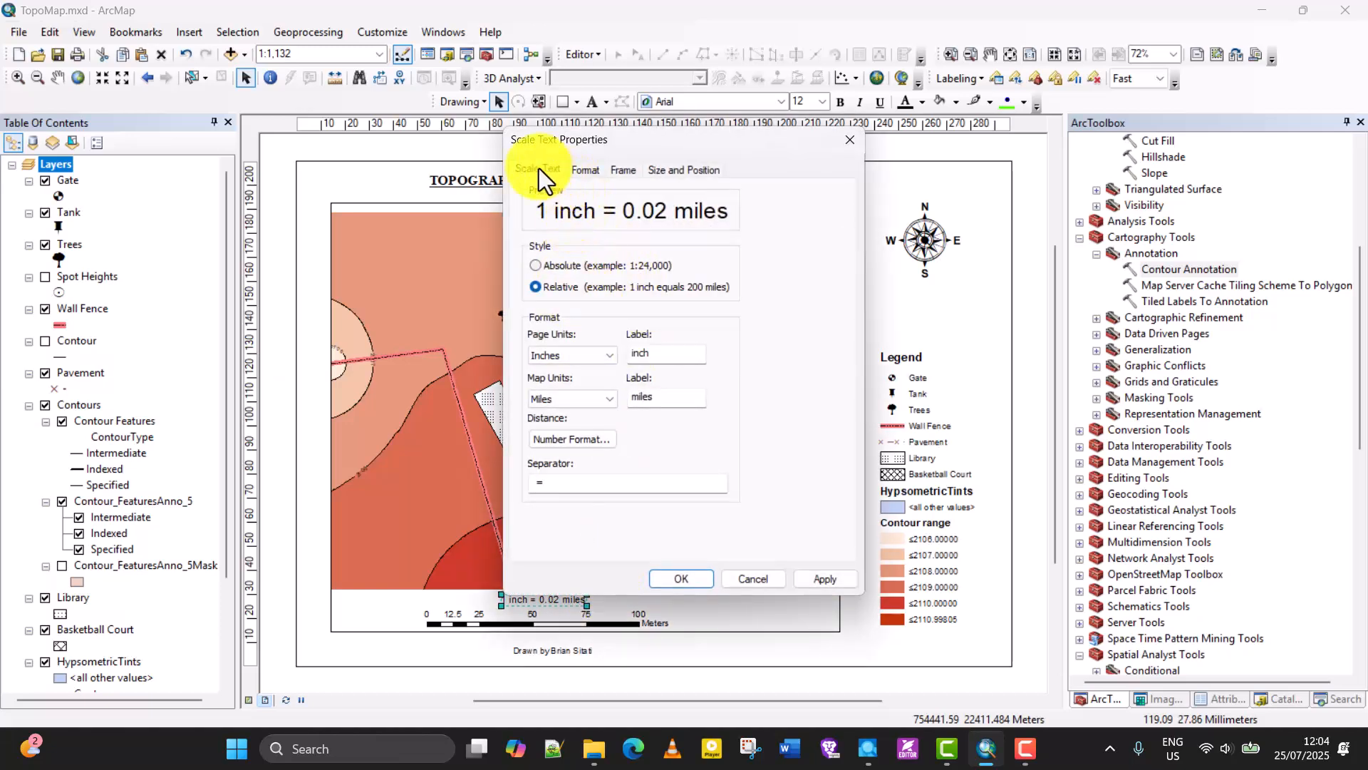
left_click(585, 169)
left_click(618, 172)
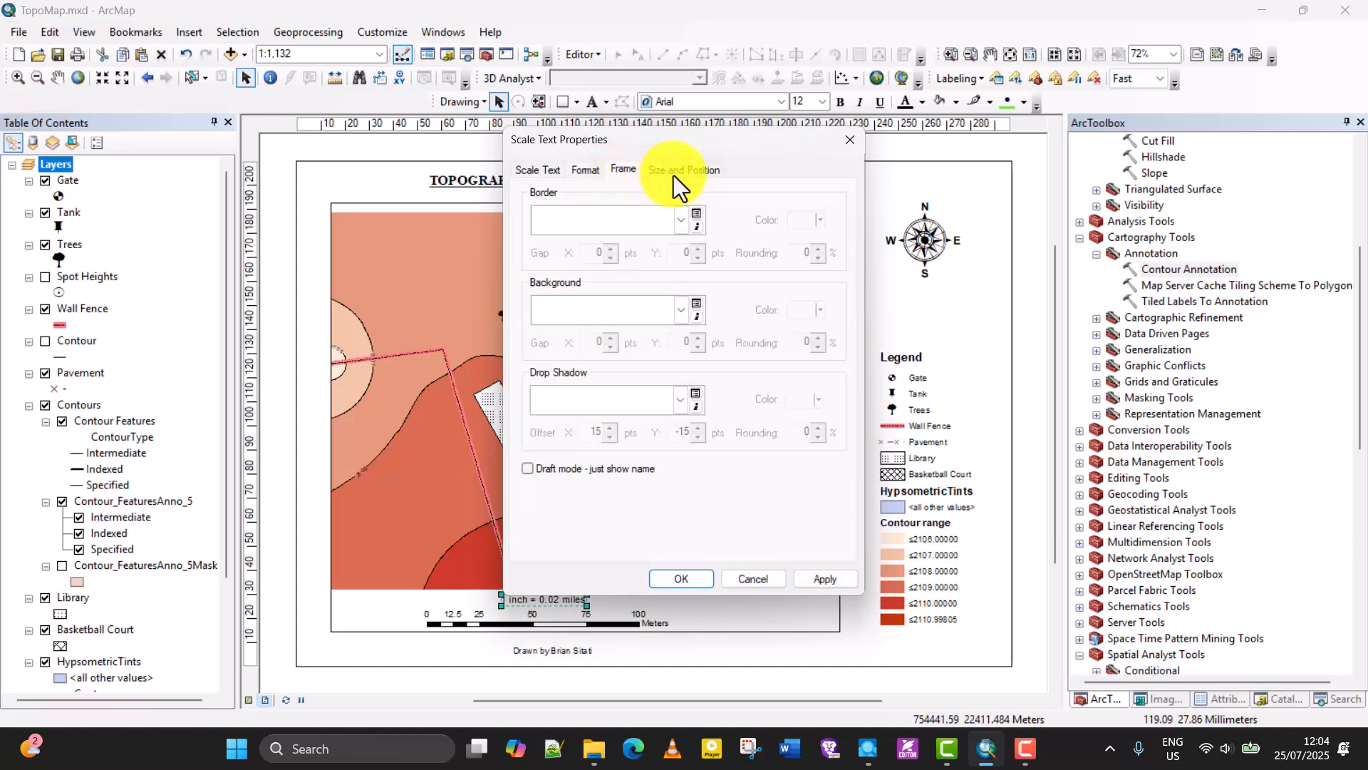
left_click(538, 170)
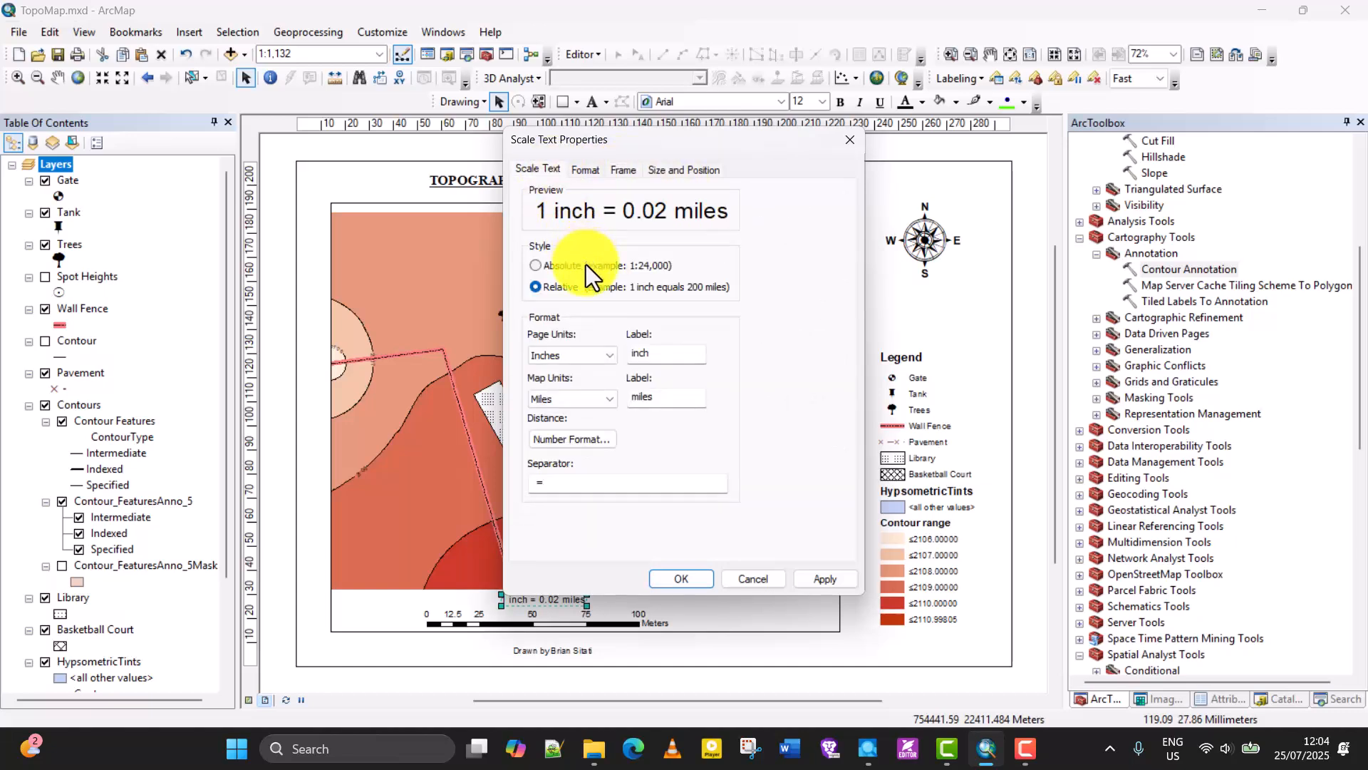
left_click(579, 356)
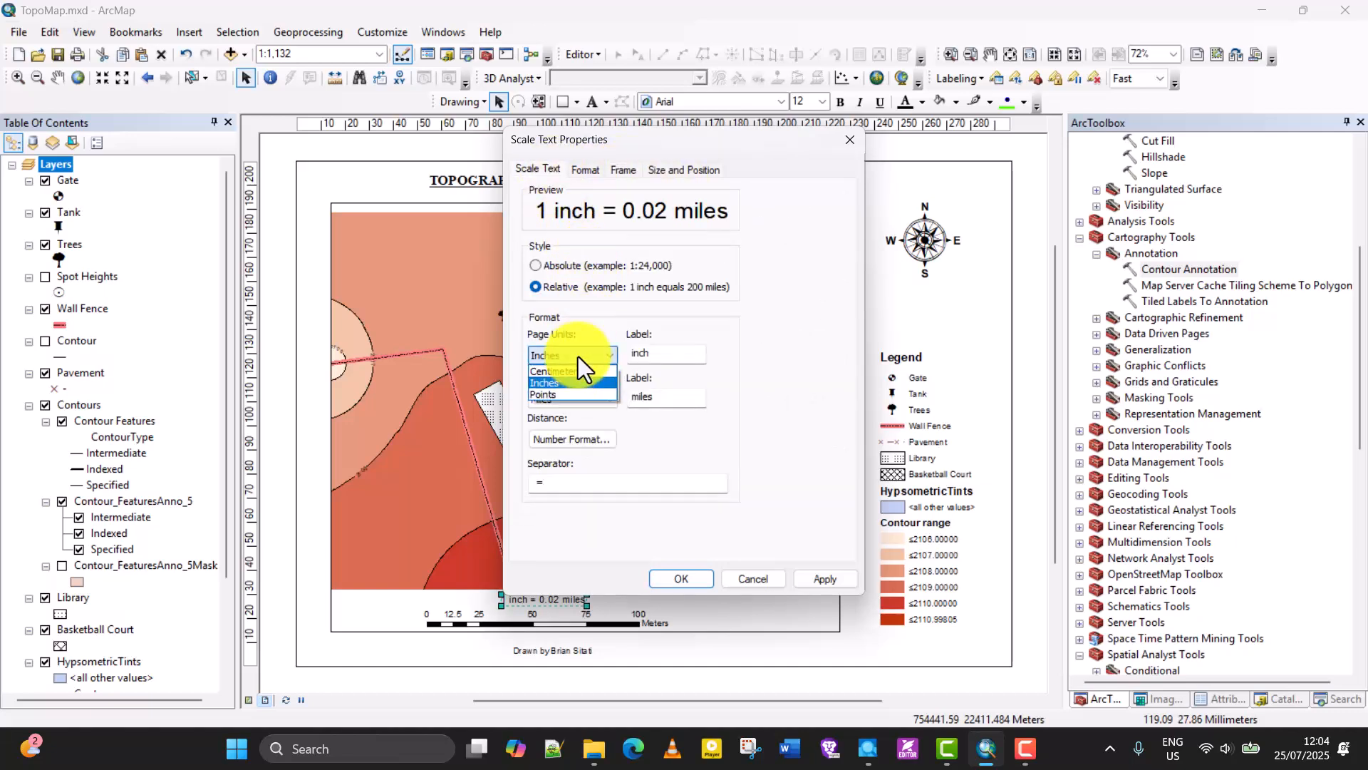
left_click(576, 357)
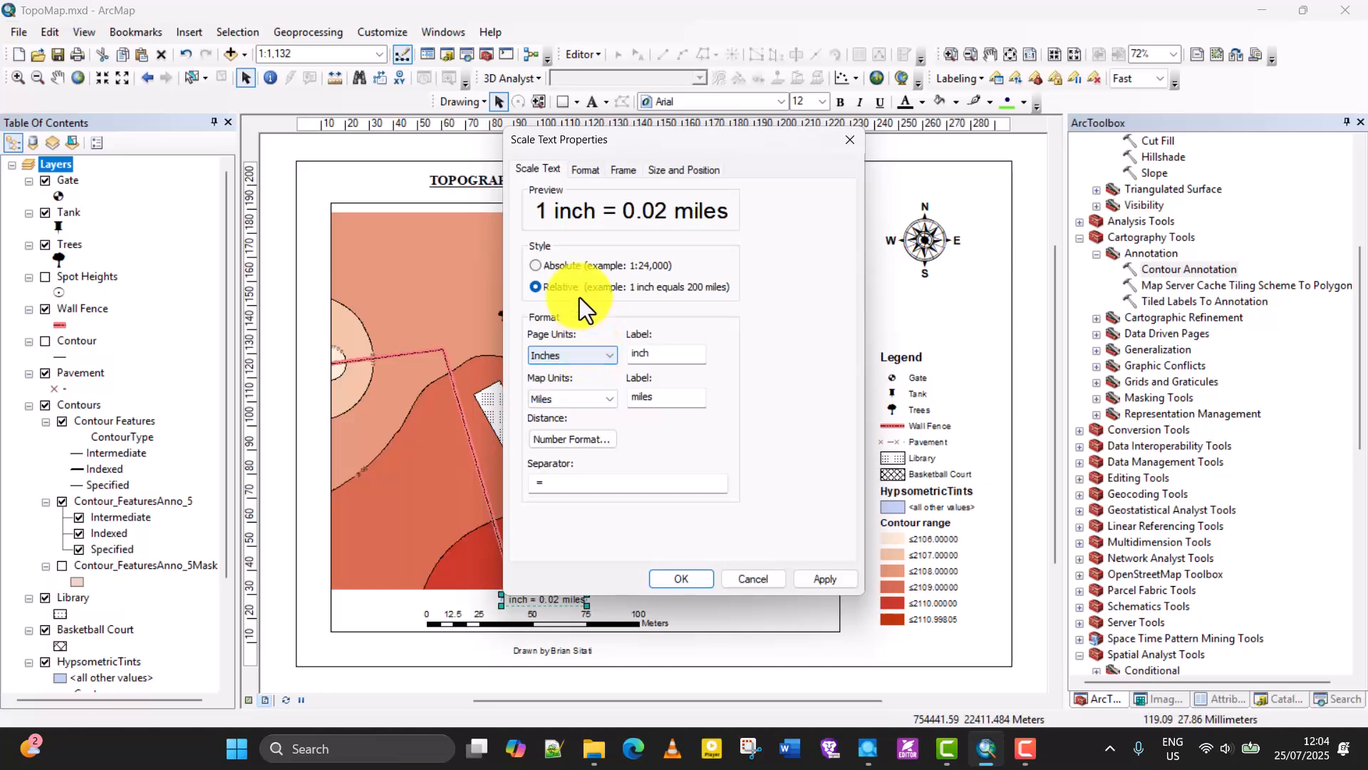
left_click(576, 265)
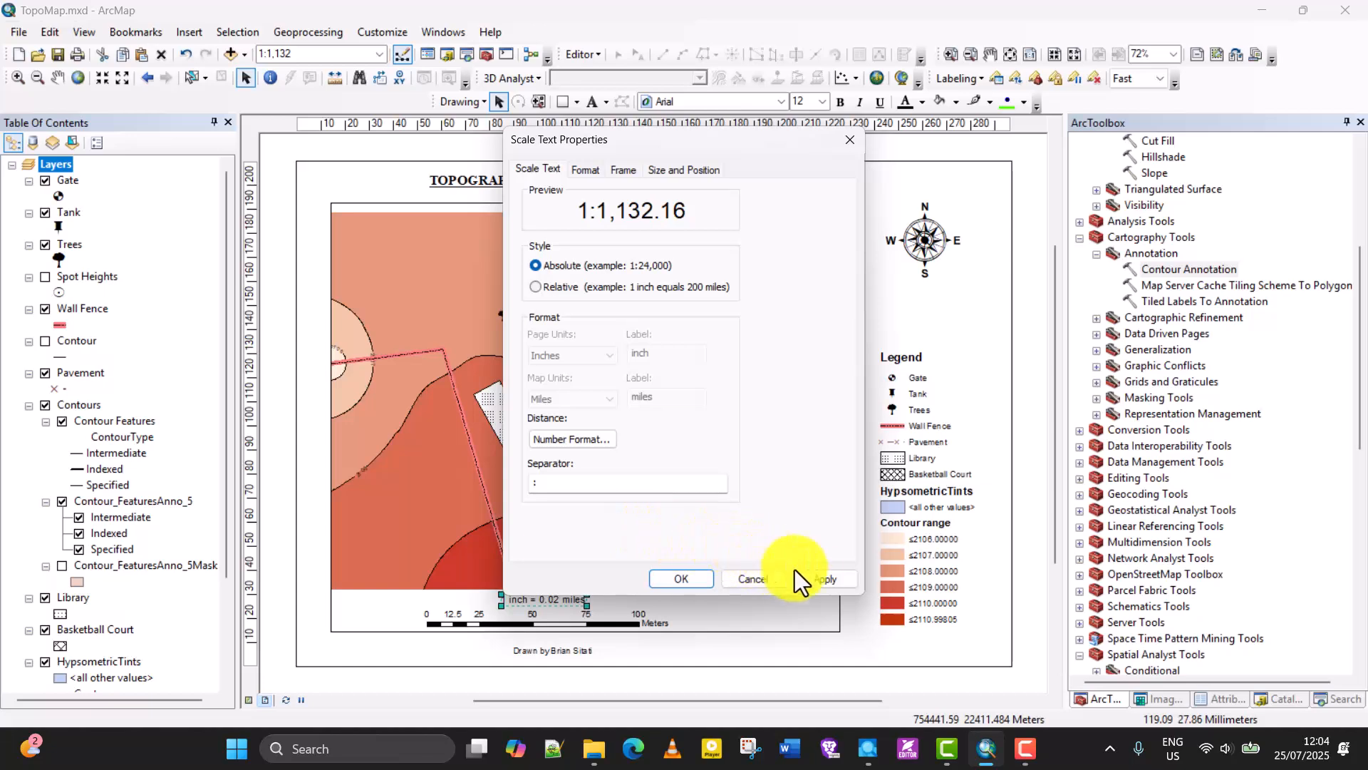
left_click(668, 583)
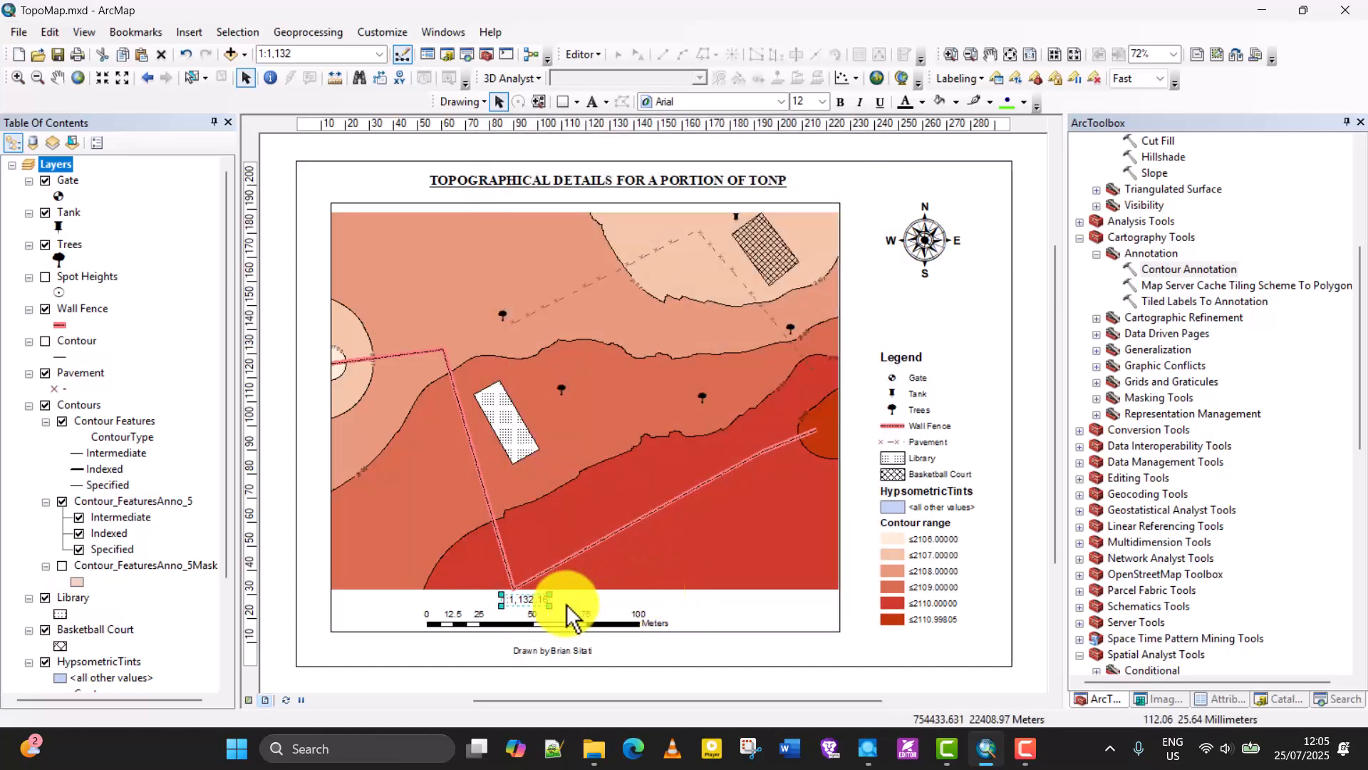
left_click(656, 656)
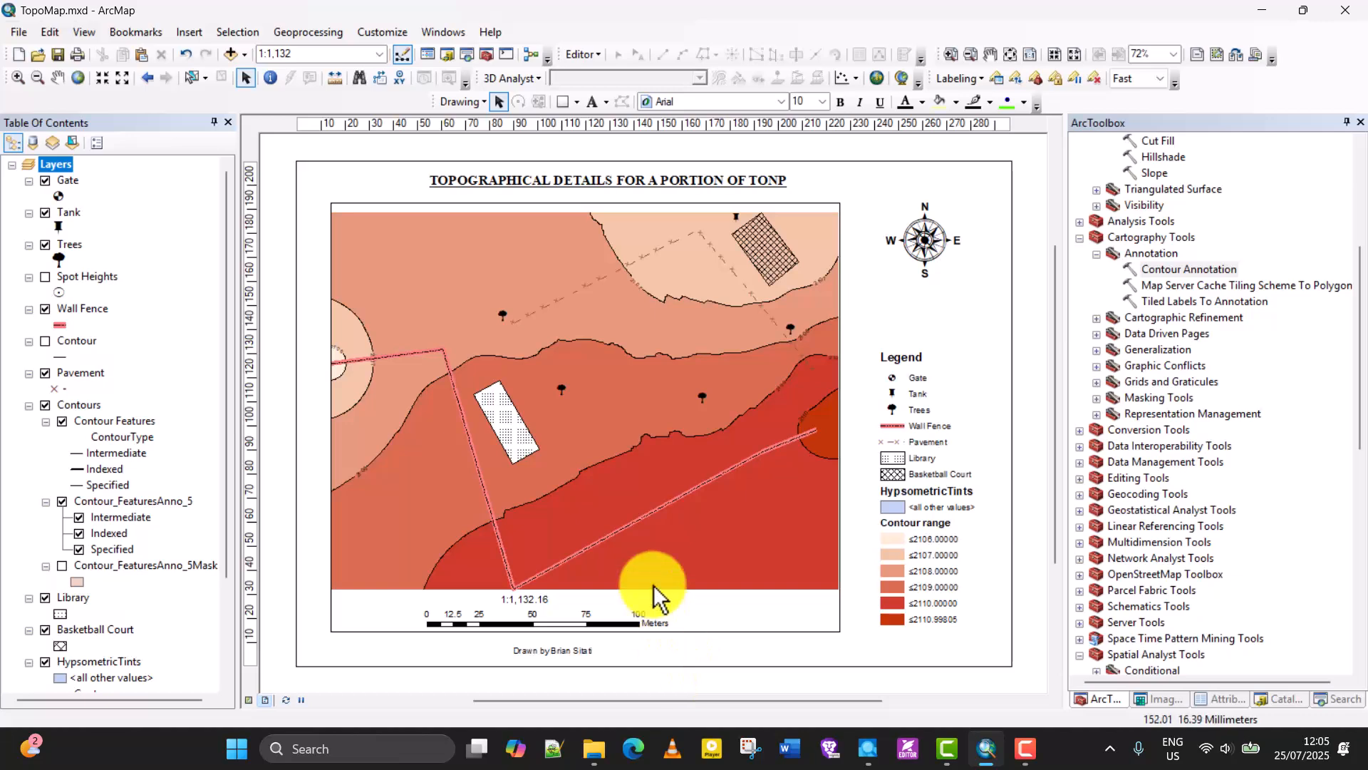
Insert a Coordinate System dynamic text, move the legend up beneath the north arrow, and place the text below the legend.
left_click(198, 28)
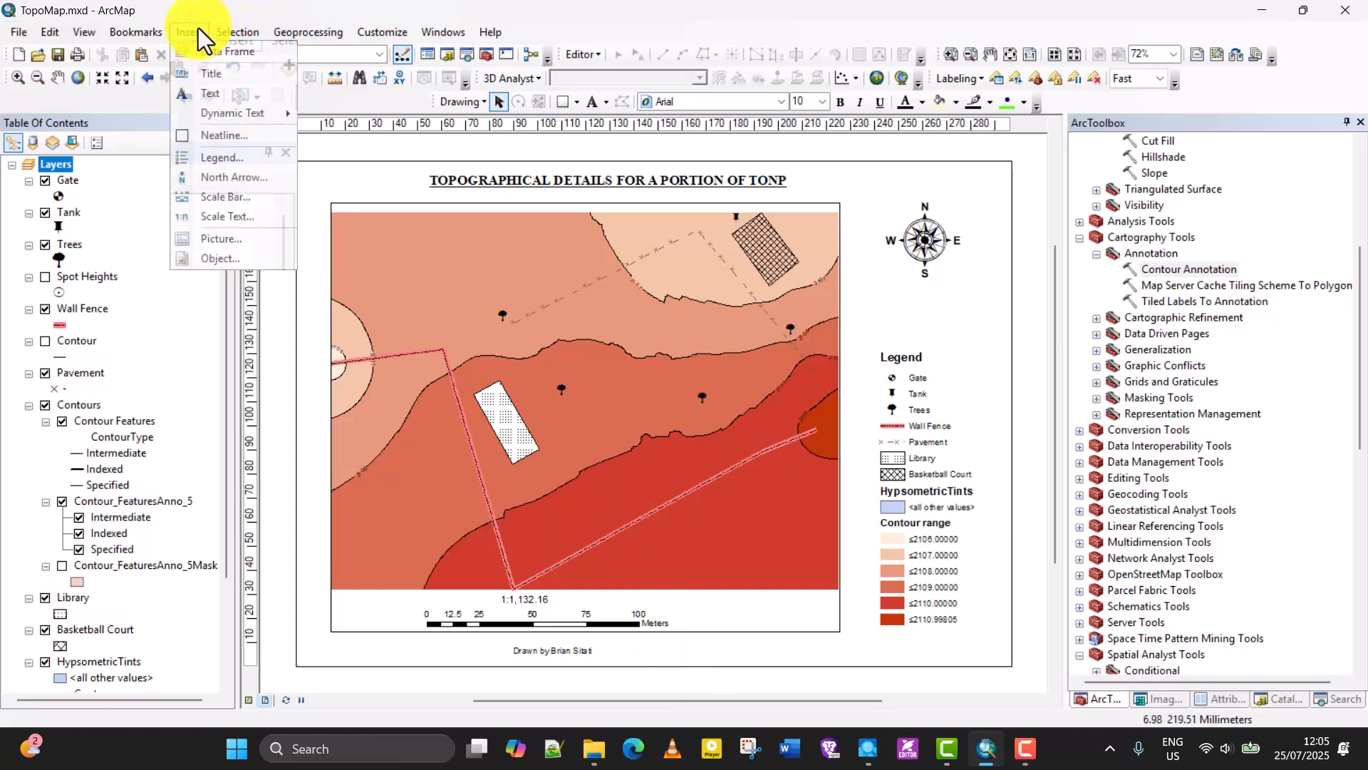
mouse_move(225, 110)
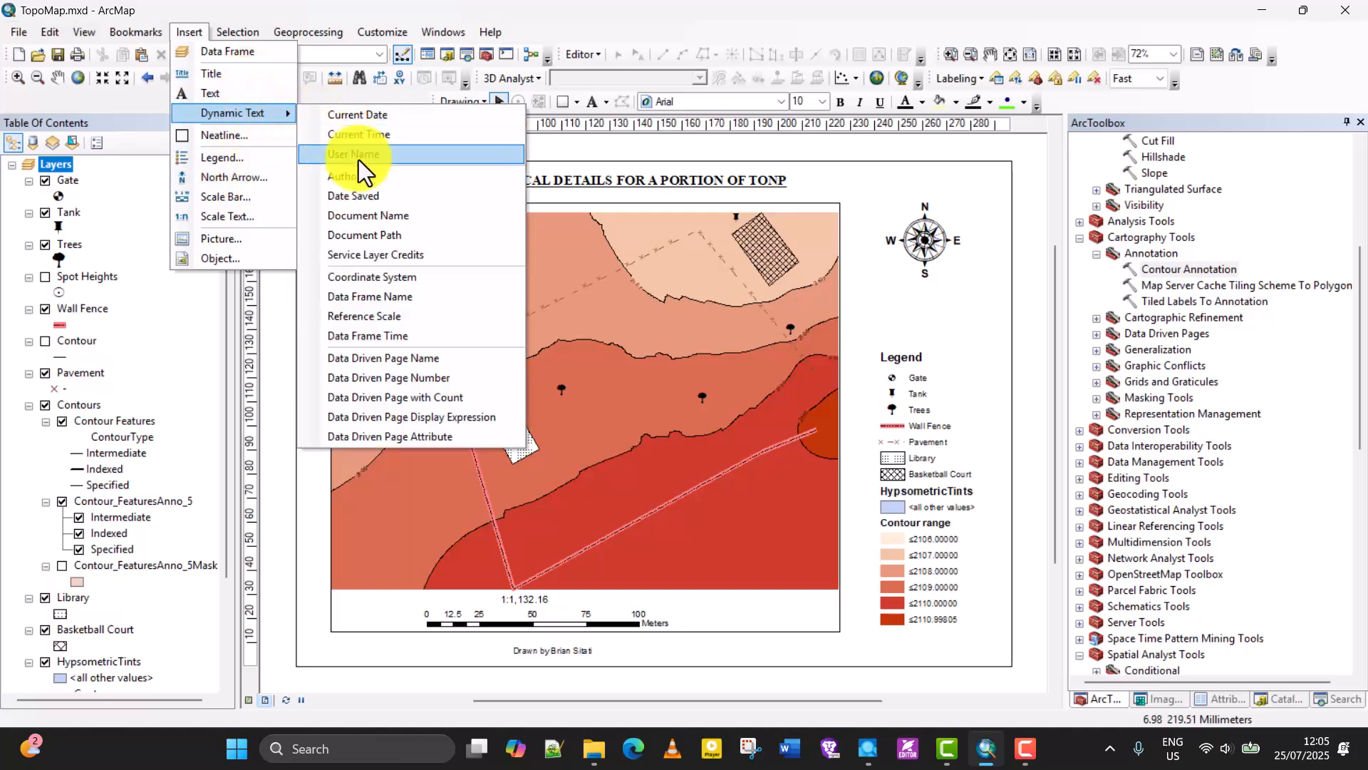
left_click(369, 275)
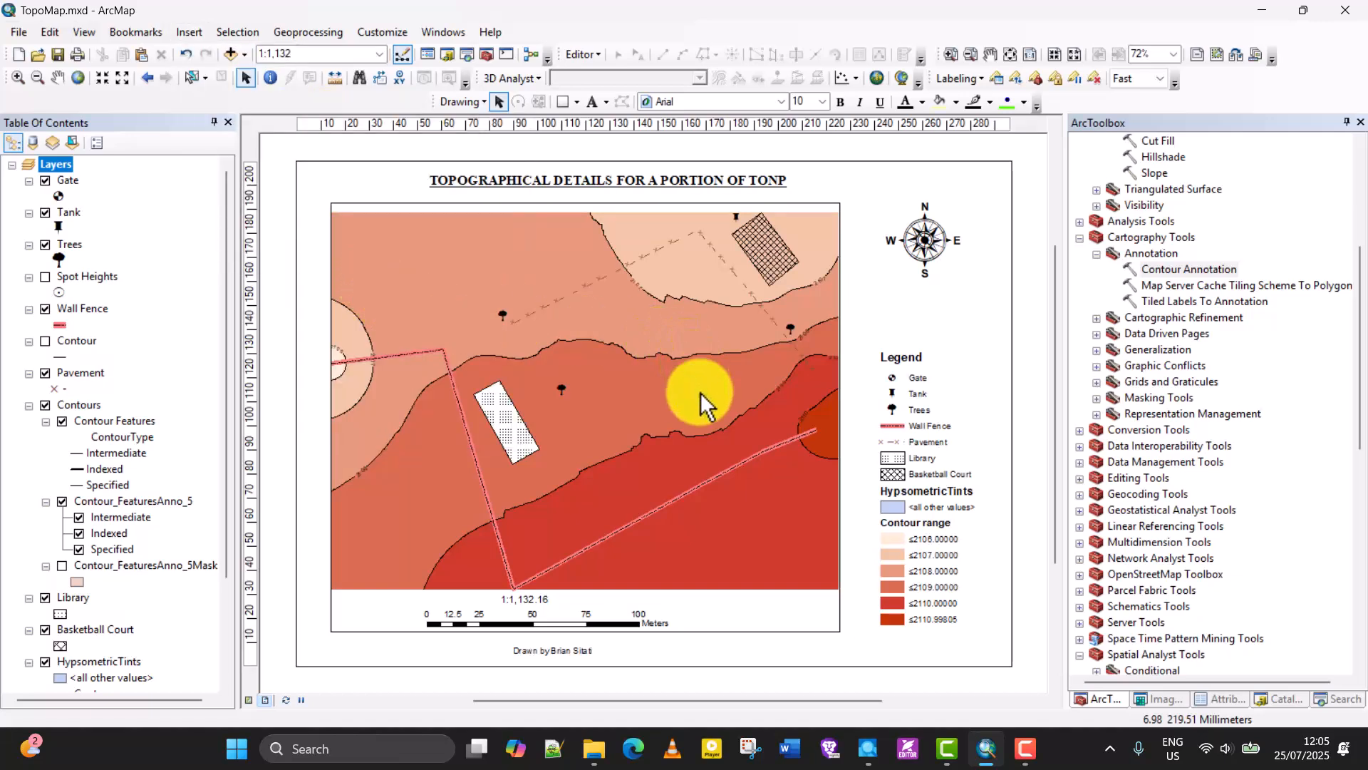
left_click_drag(691, 440, 695, 536)
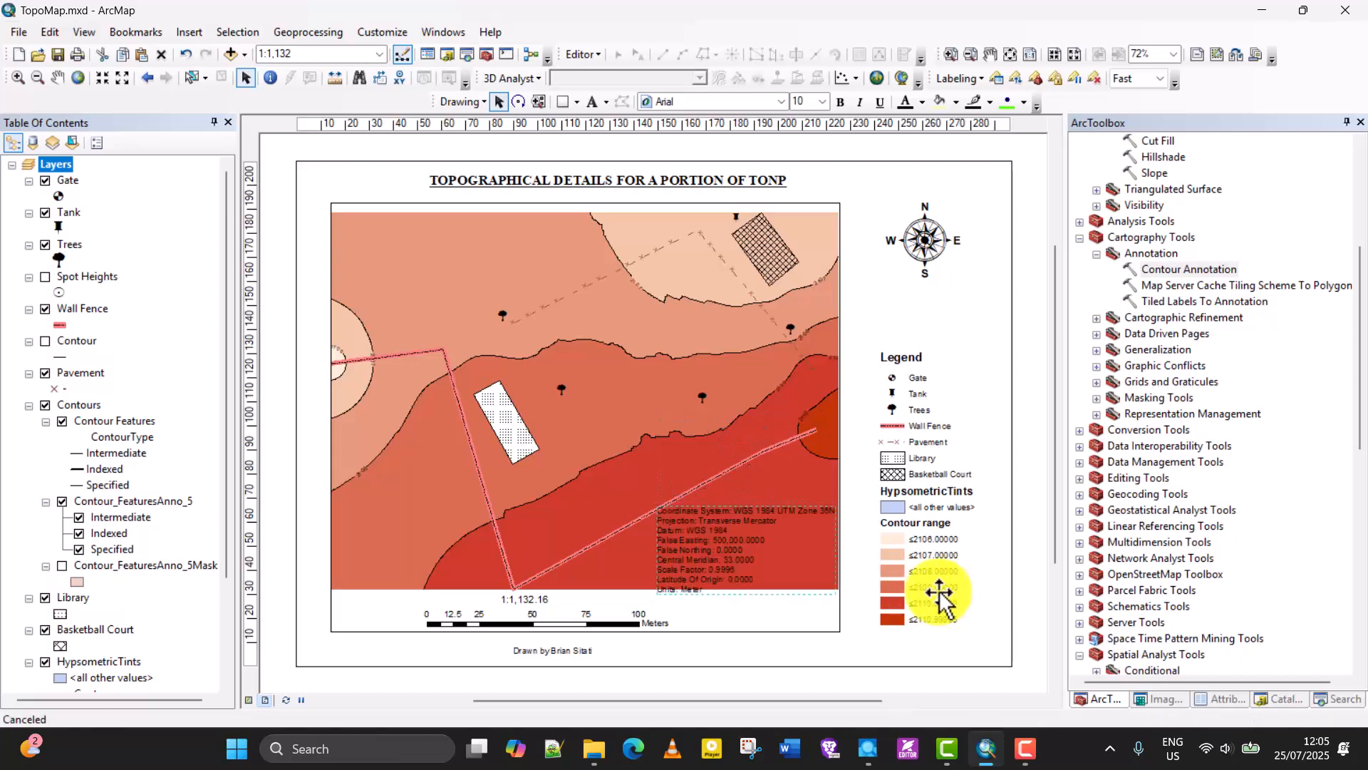
left_click_drag(932, 596, 917, 518)
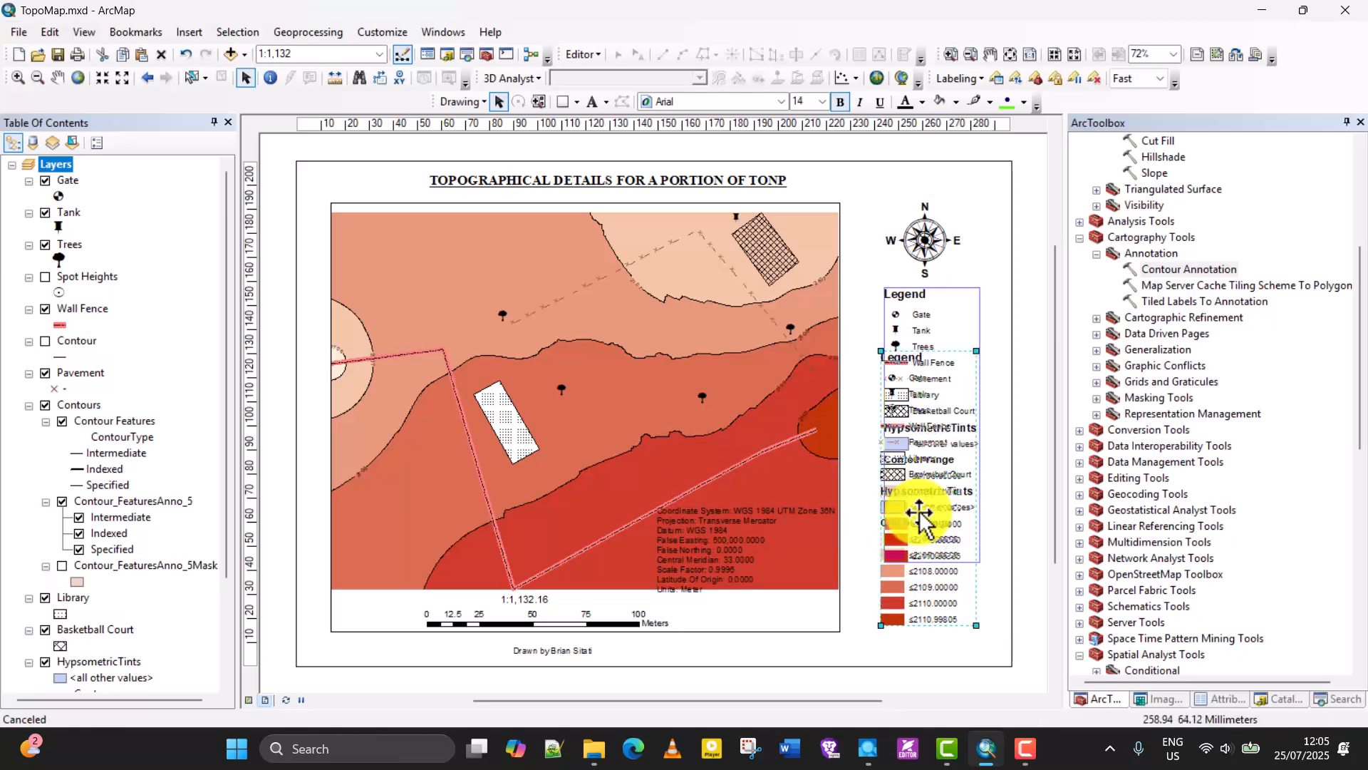
left_click_drag(723, 570, 885, 602)
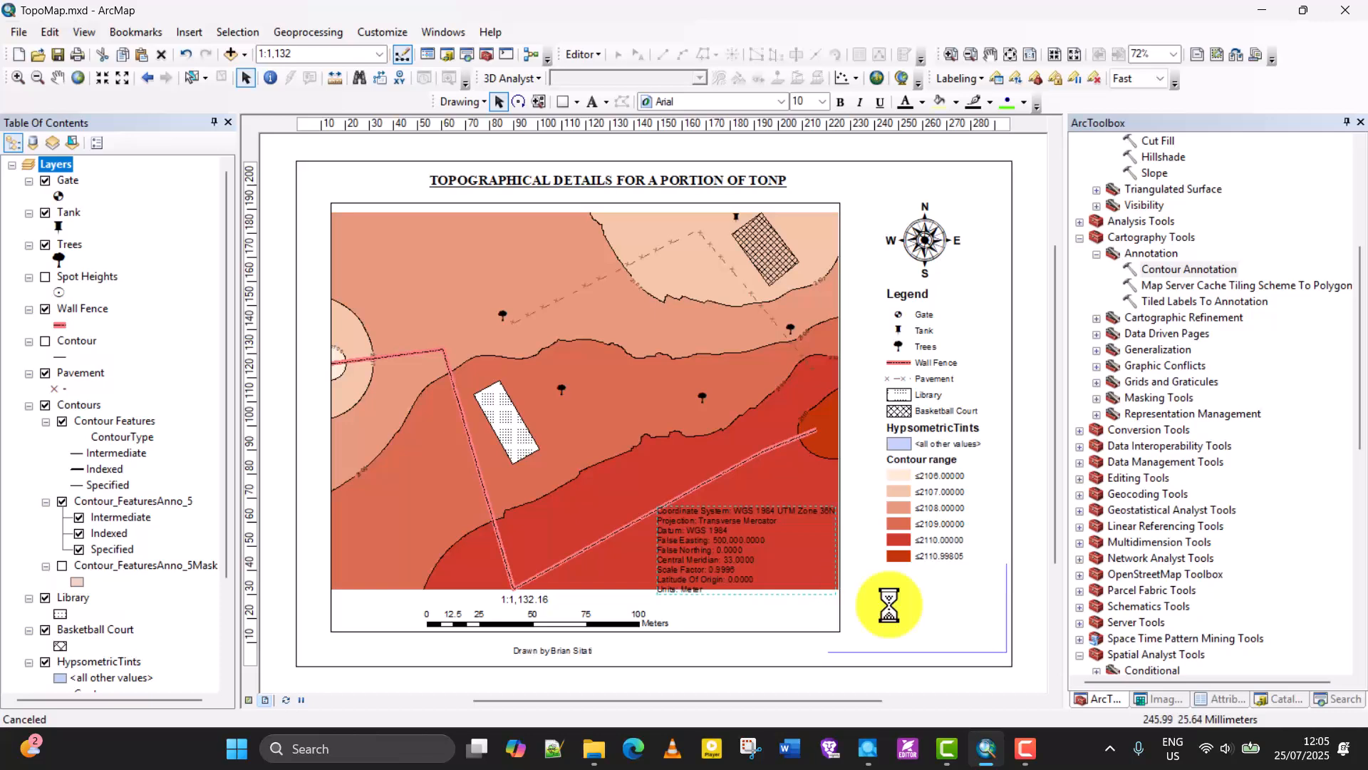
Narrow the data frame slightly and shift it left clear of the coordinate system text, then nudge that text down.
left_click(826, 560)
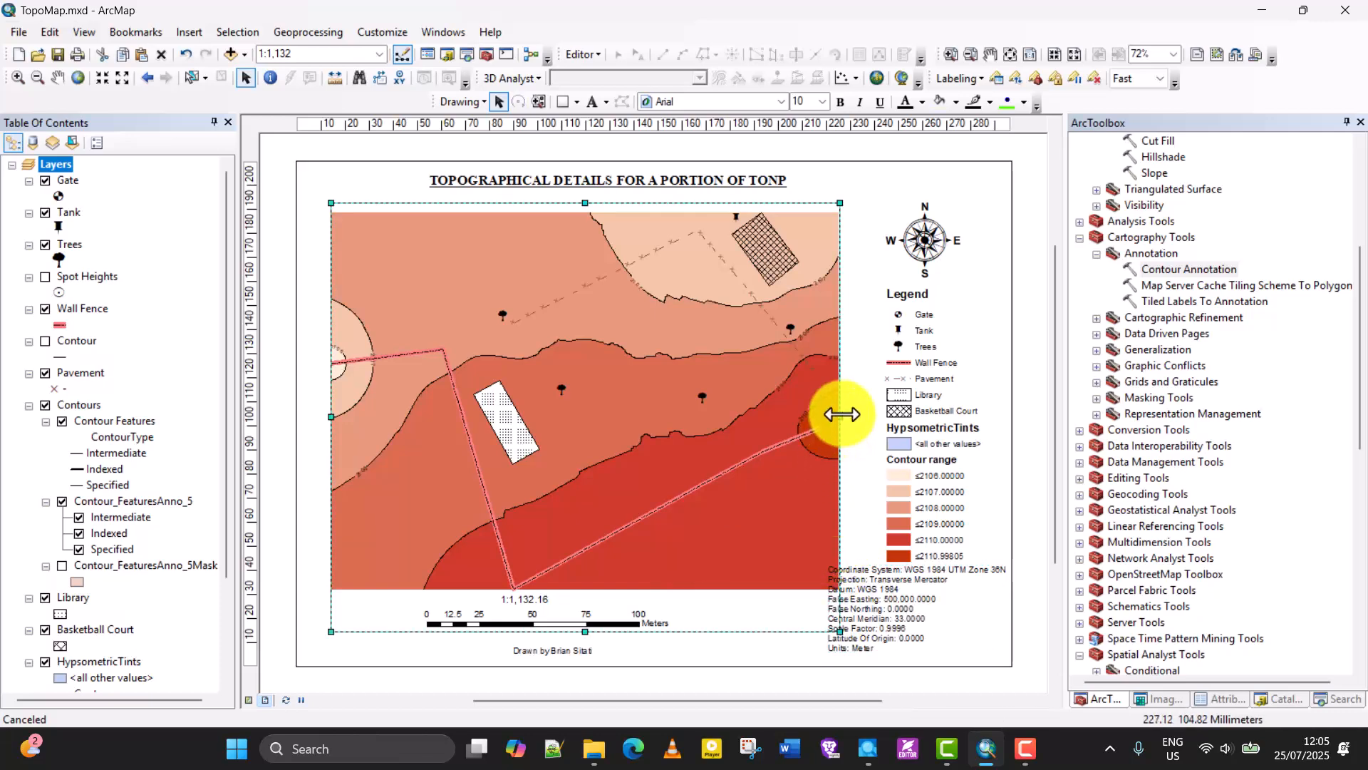
left_click_drag(836, 413, 831, 416)
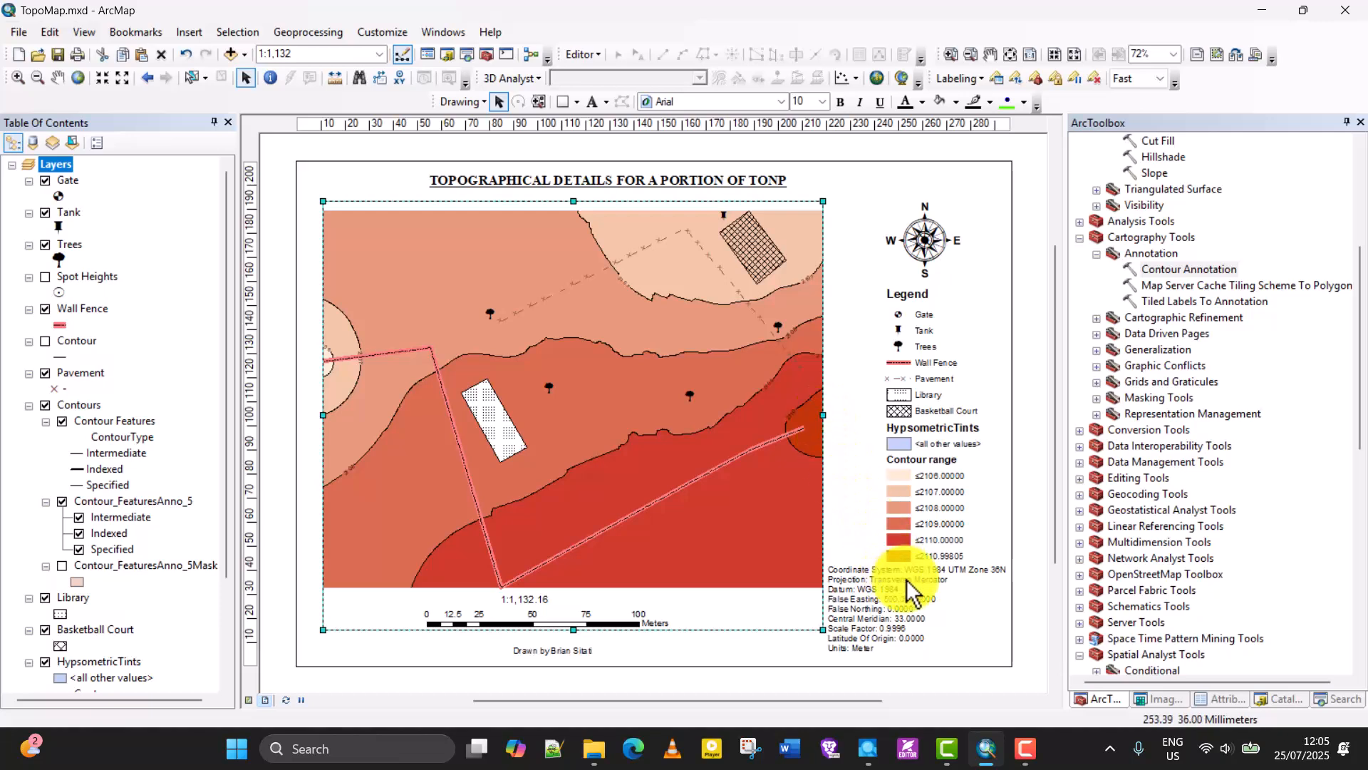
left_click(884, 599)
left_click_drag(882, 597, 878, 610)
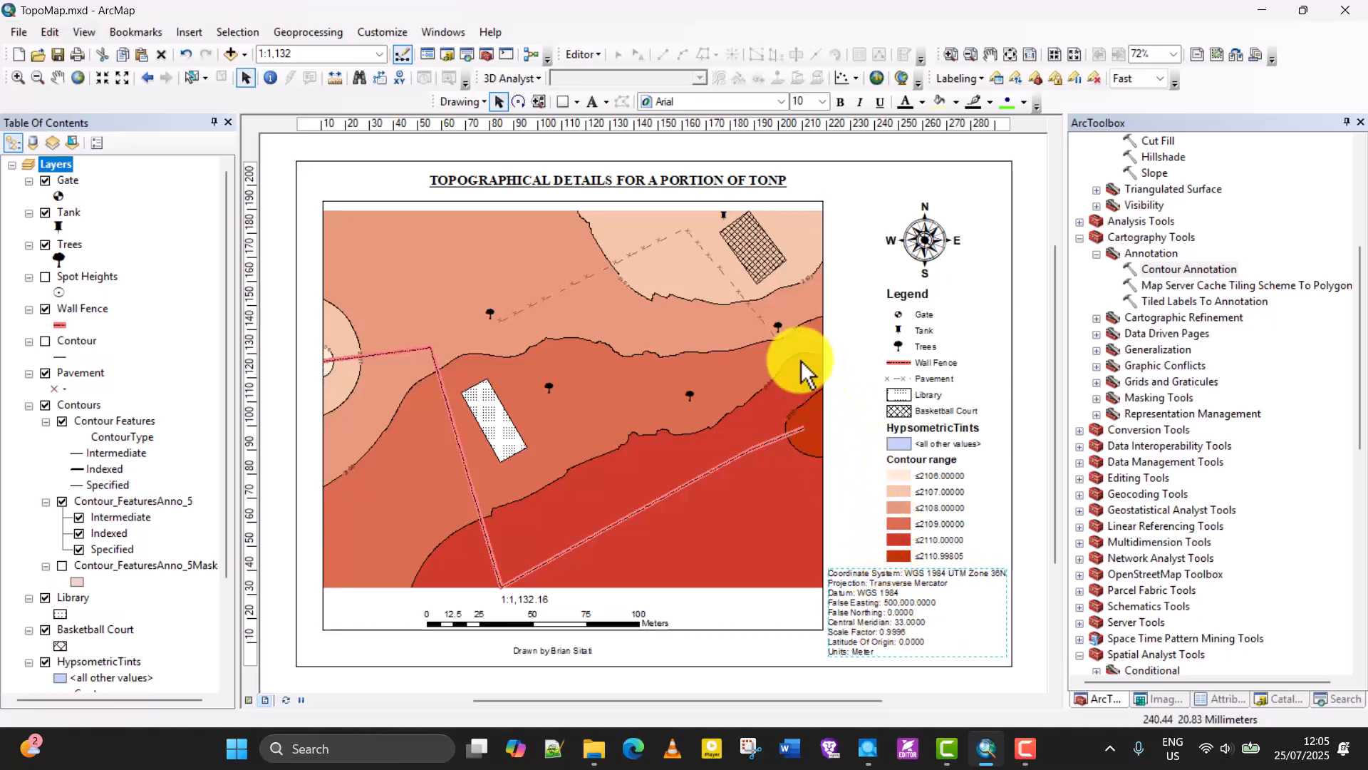
left_click(187, 33)
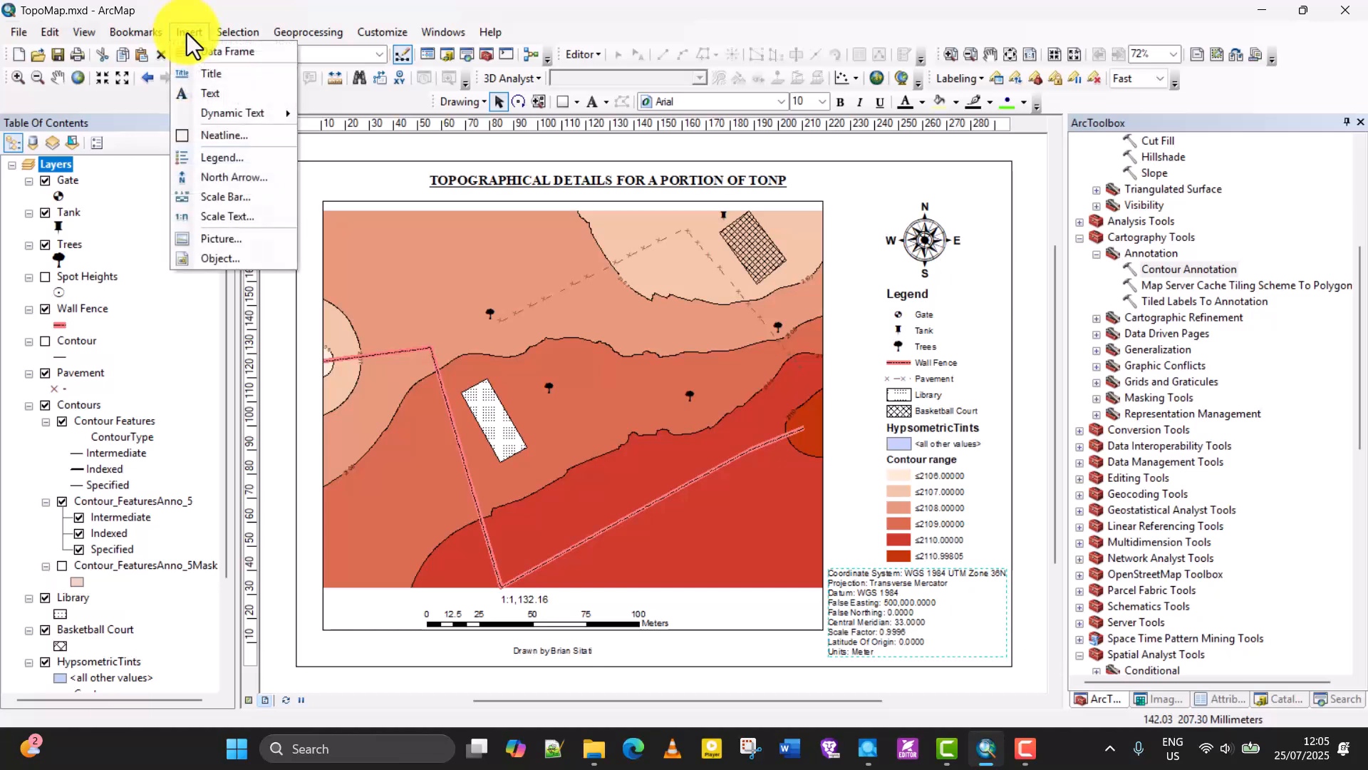
mouse_move(238, 31)
left_click(426, 3)
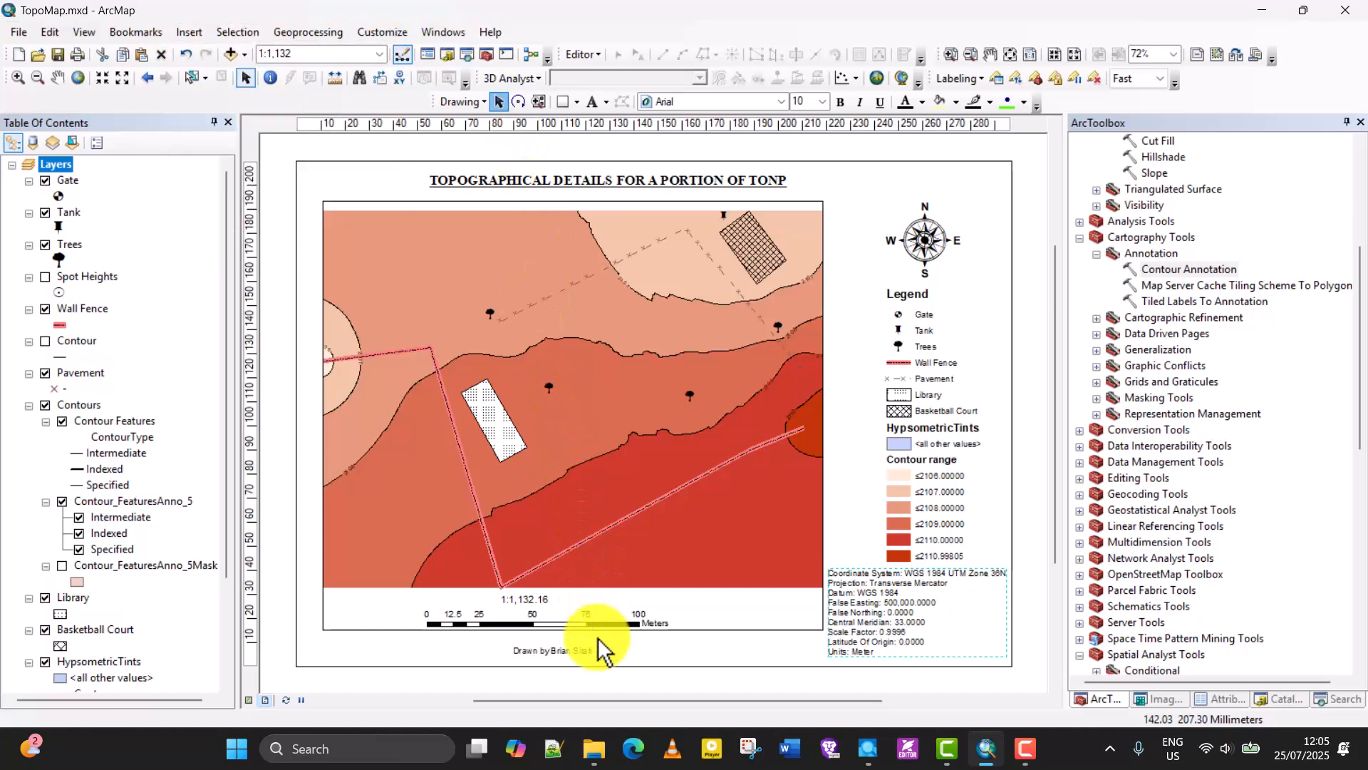
left_click(690, 591)
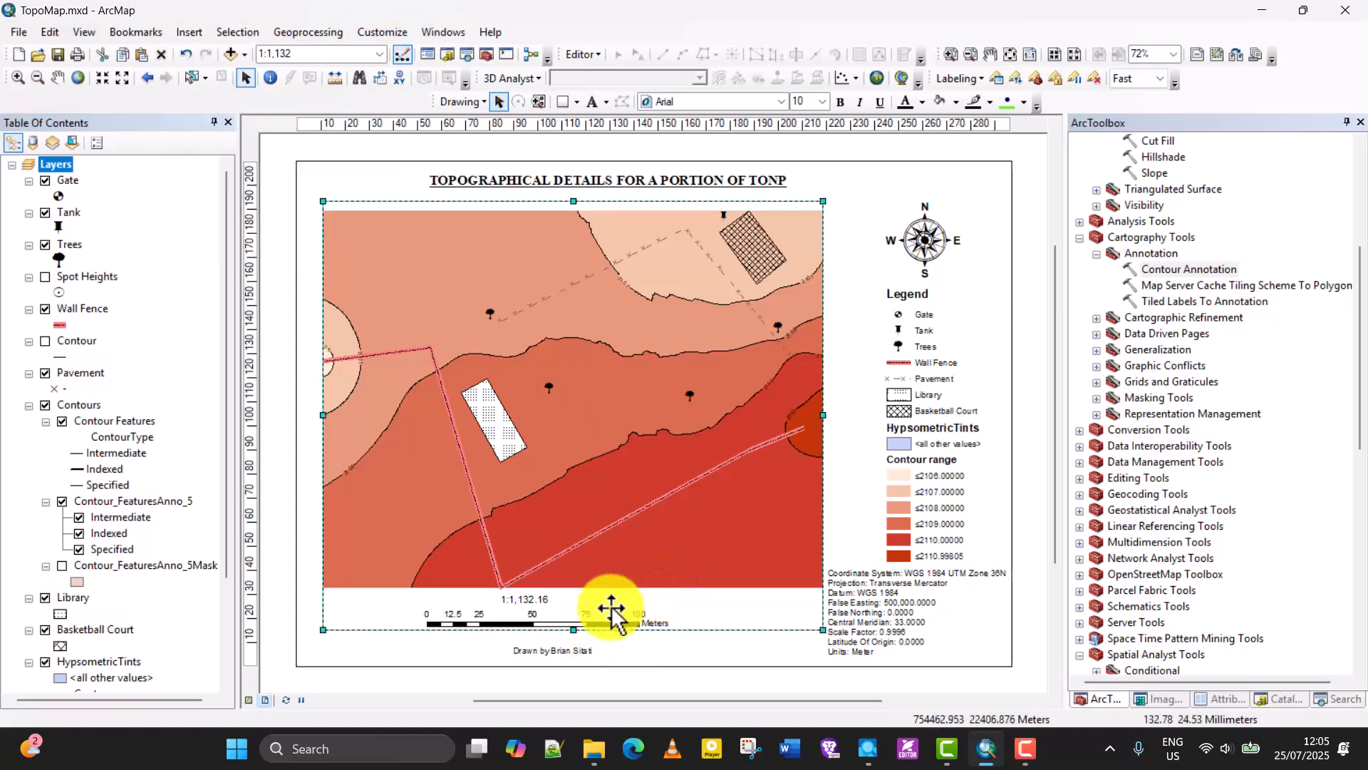
Switch to data view and open the data frame's properties at the reference grid settings.
left_click(249, 701)
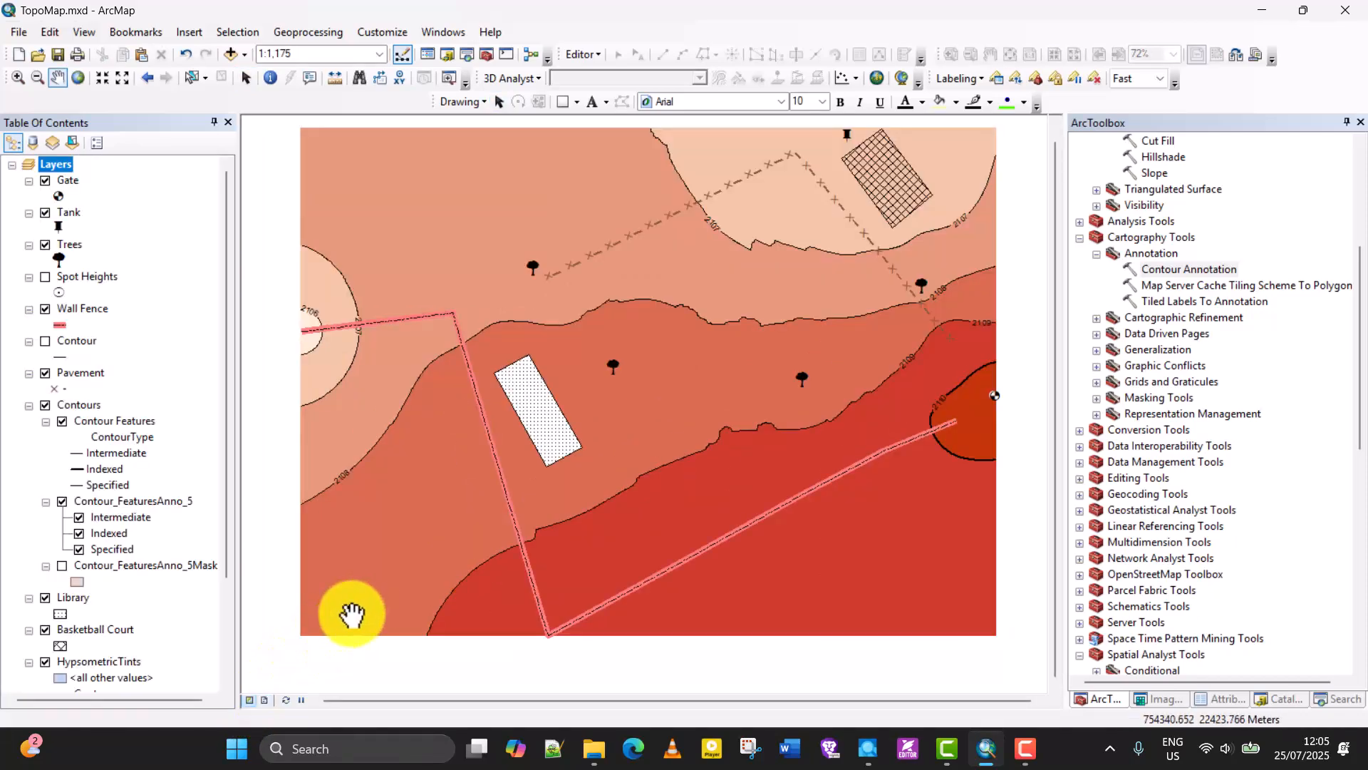
right_click(270, 492)
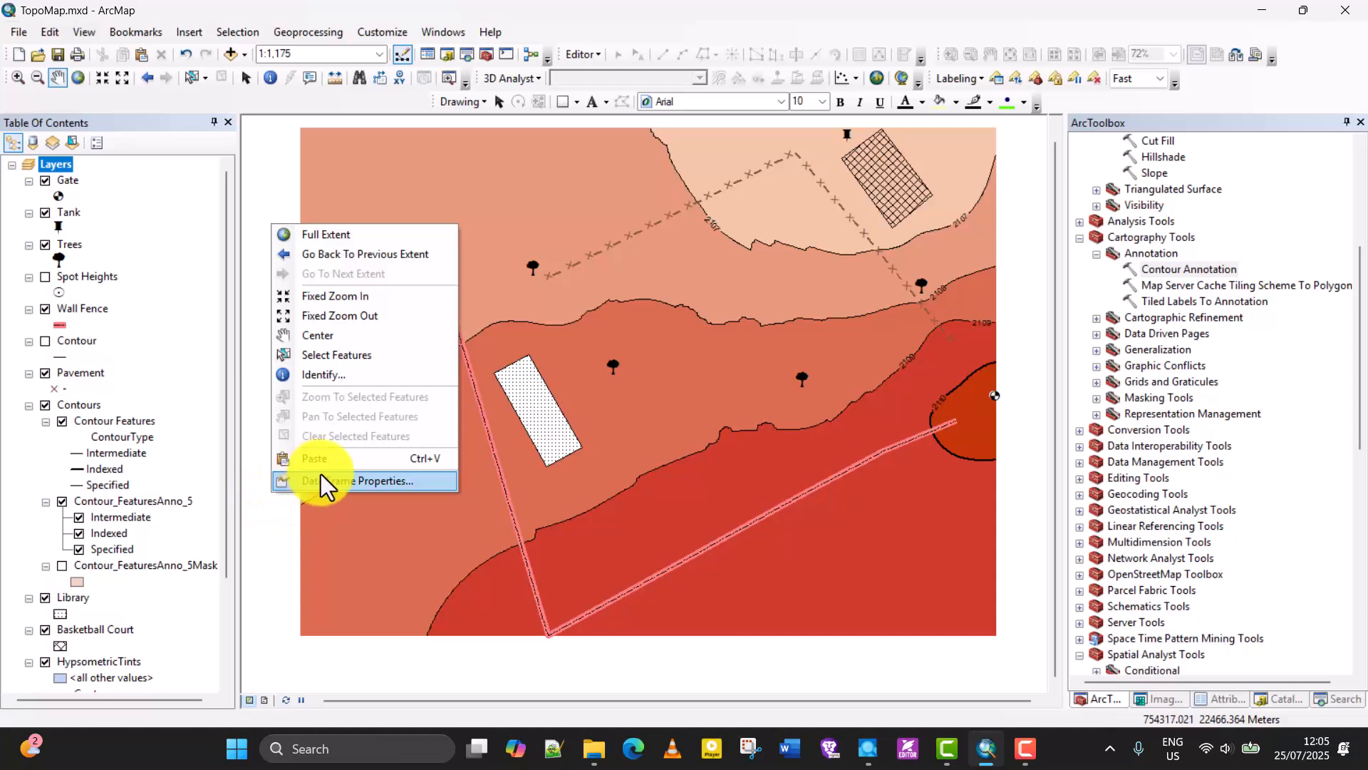
left_click(502, 6)
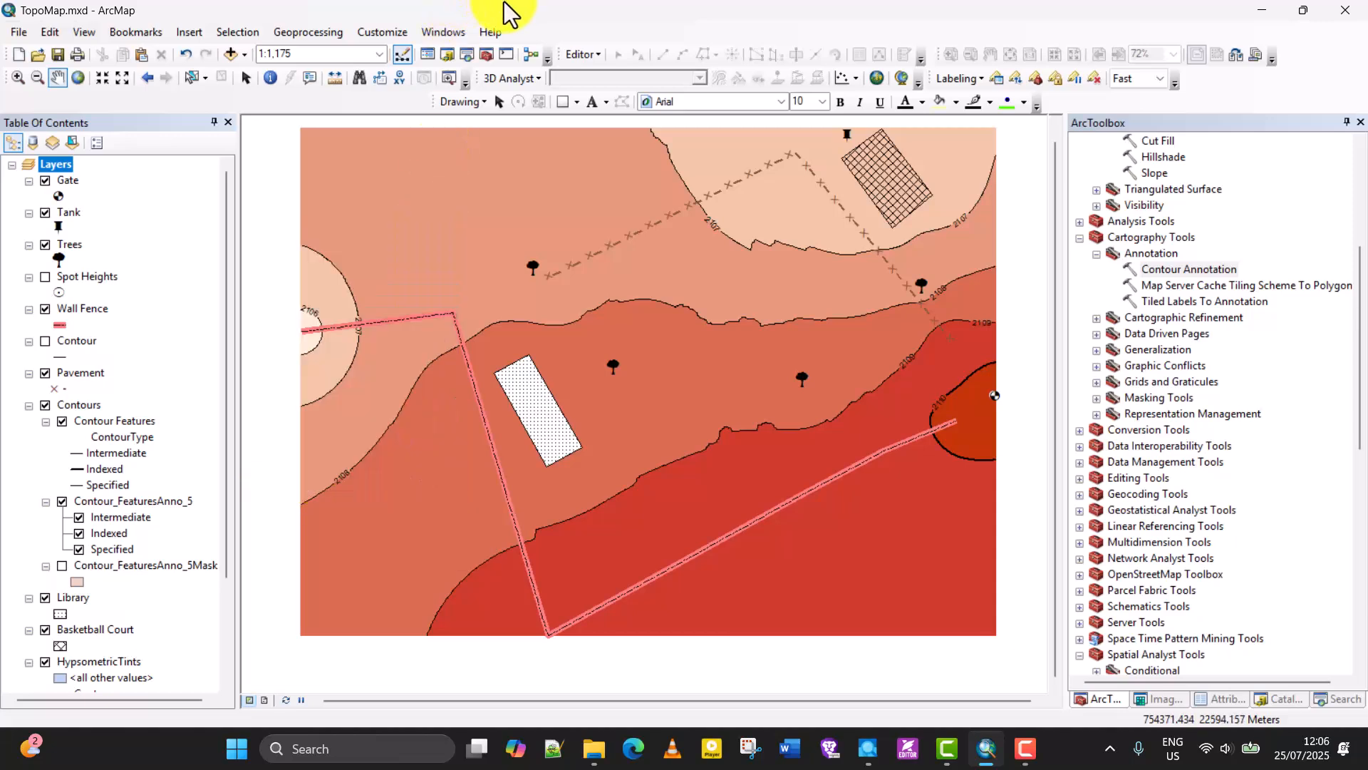
right_click(289, 545)
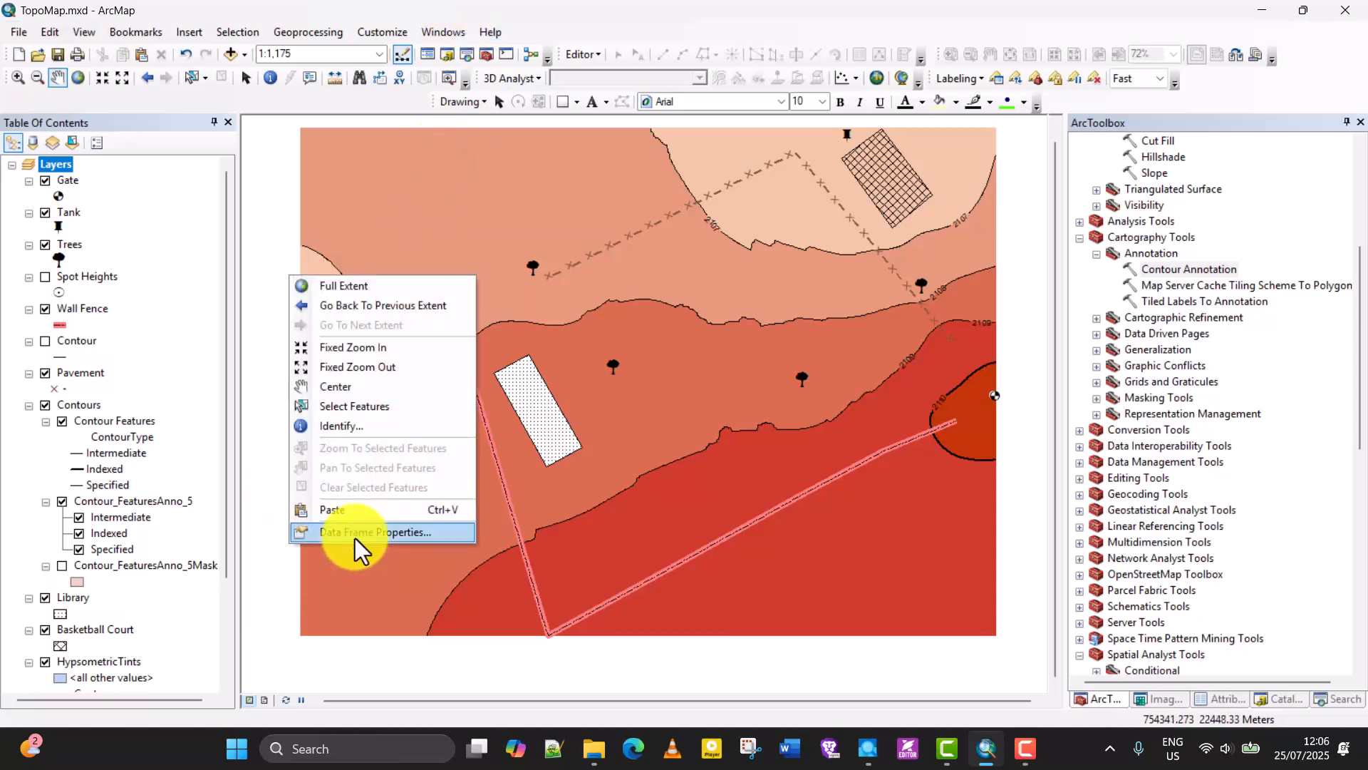
left_click(356, 536)
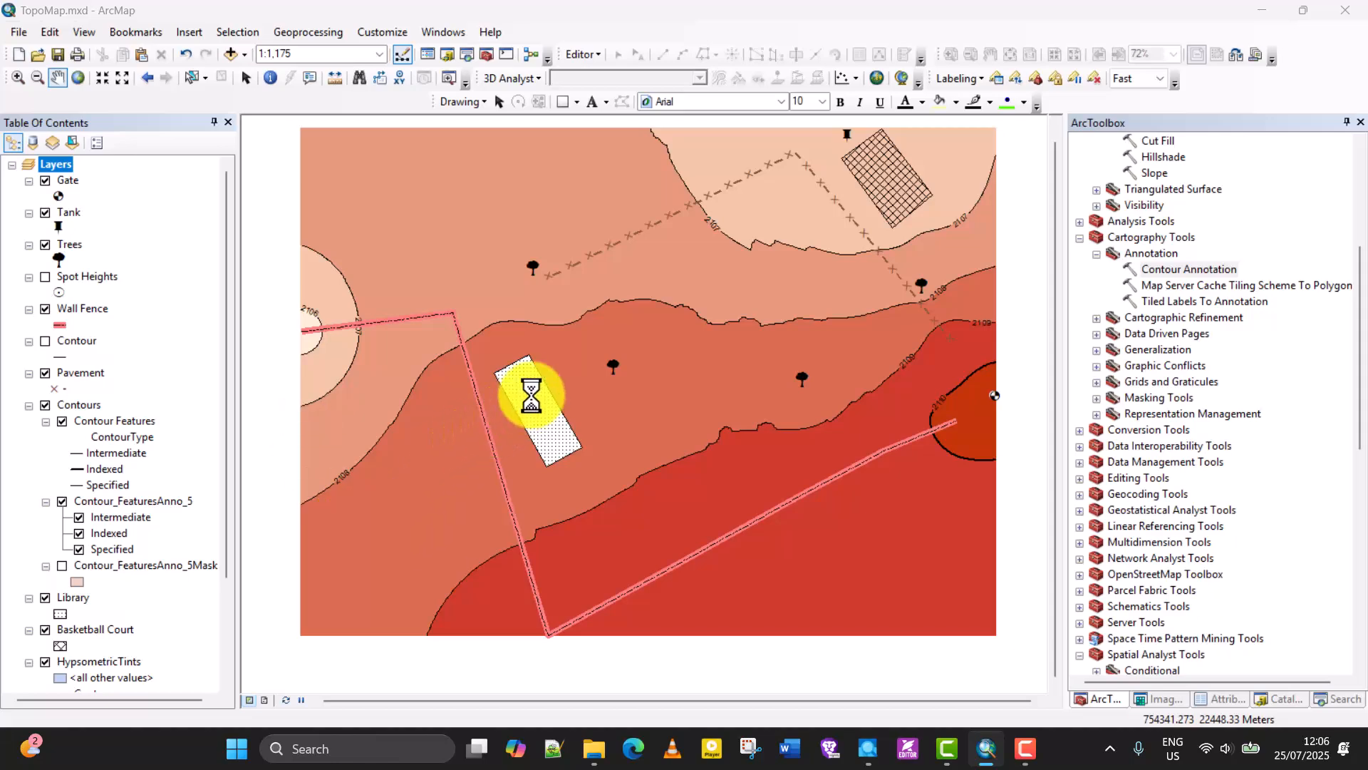
left_click_drag(661, 81, 436, 100)
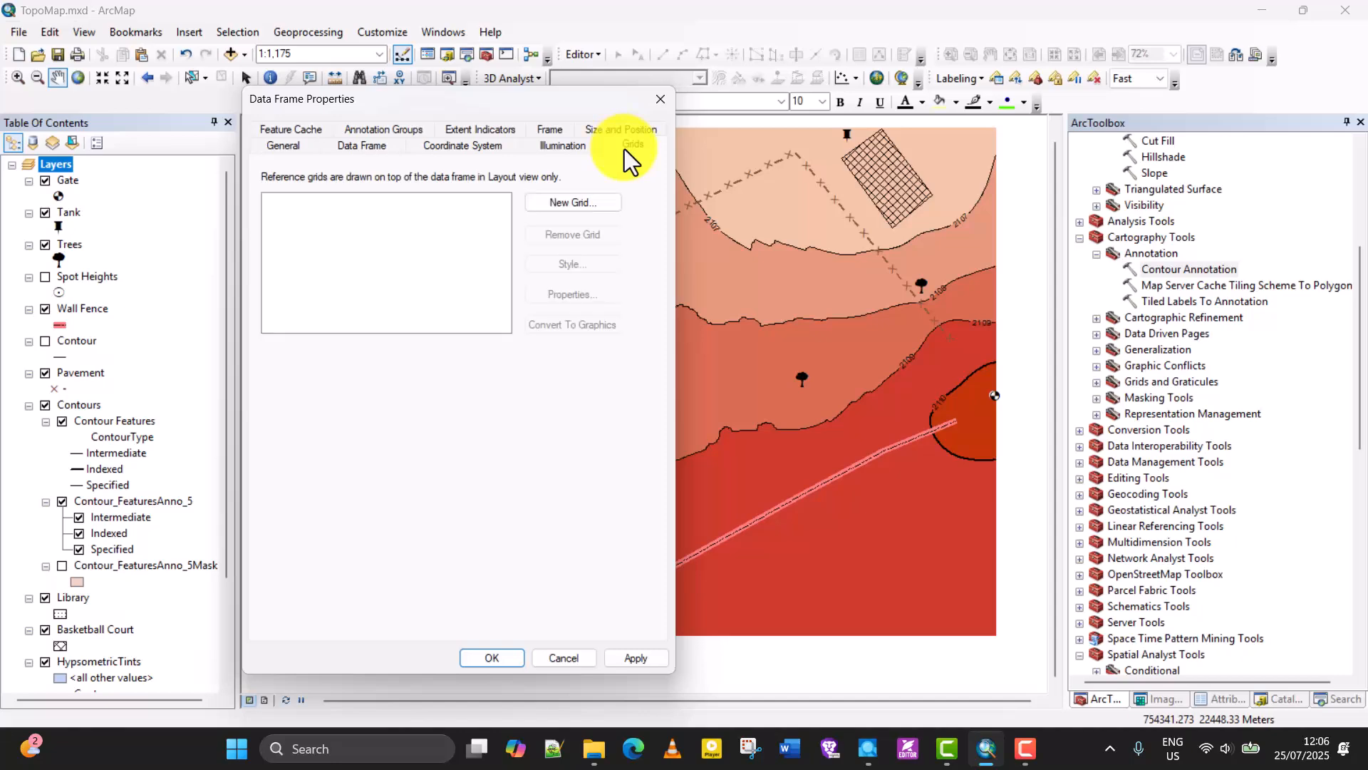
Start a new reference grid and choose the Measured Grid type that divides the map into map units.
left_click(575, 199)
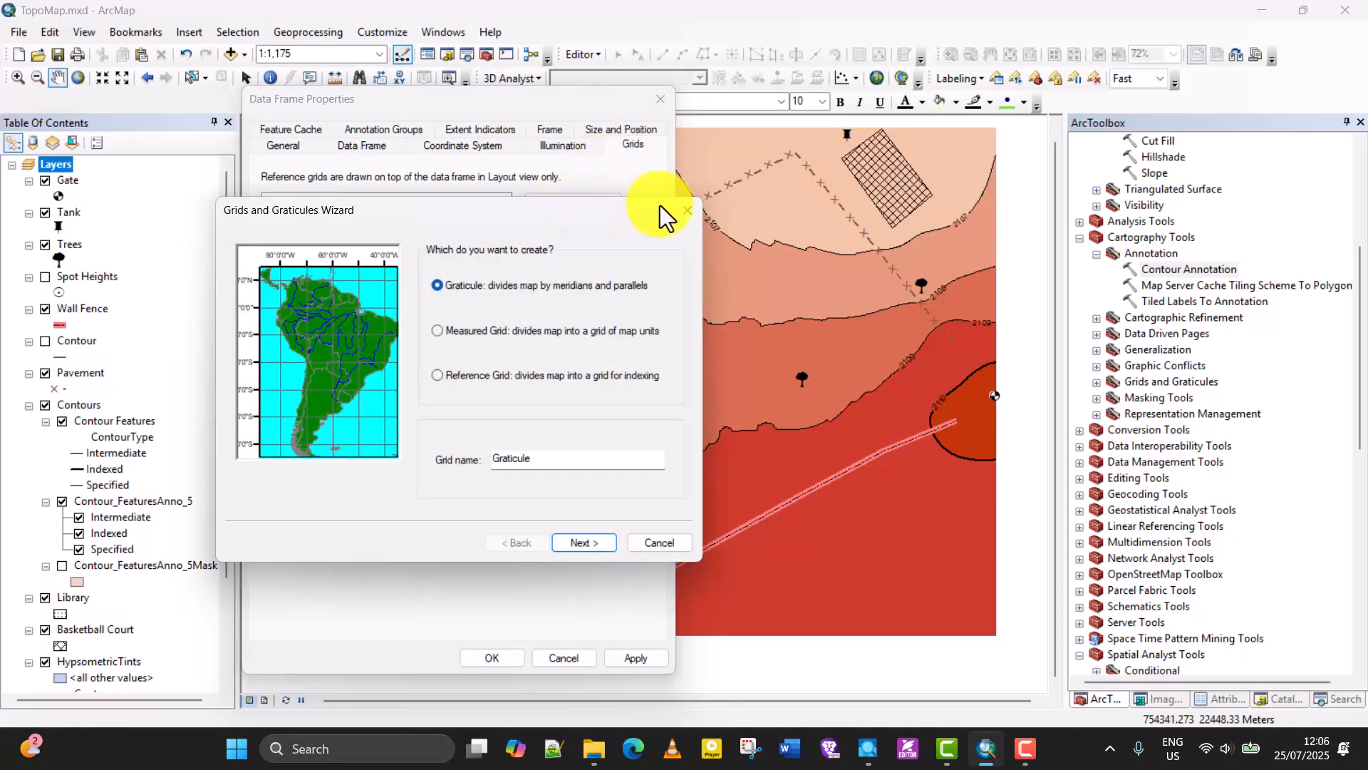
left_click(686, 210)
left_click(580, 202)
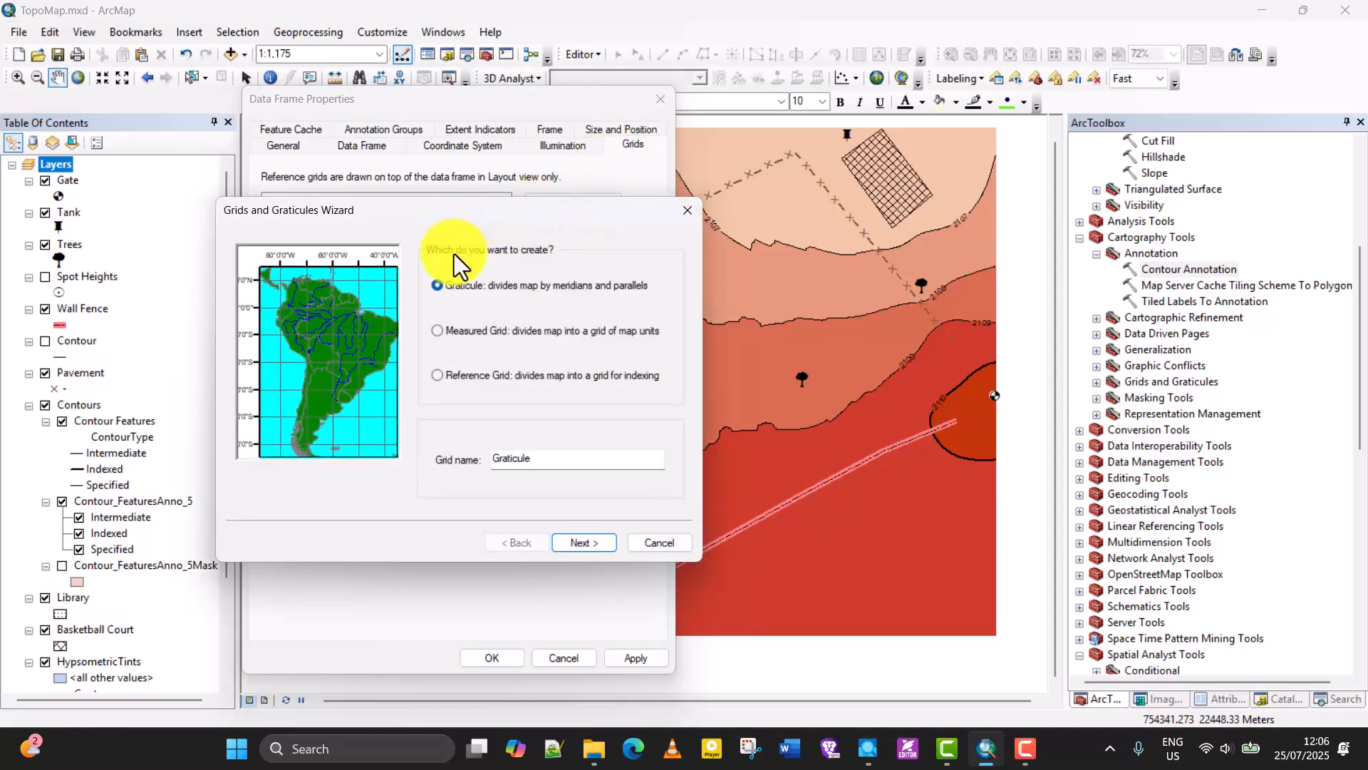
left_click(476, 332)
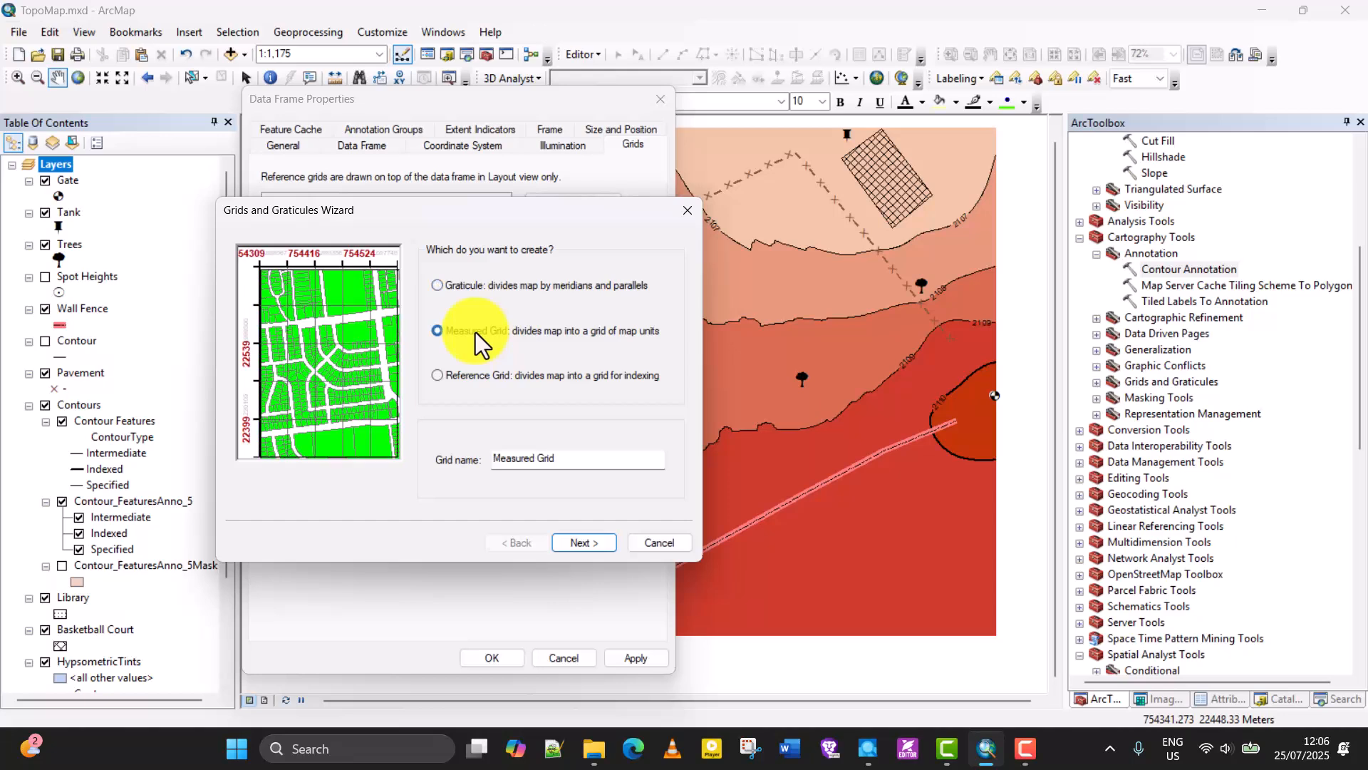
left_click(451, 282)
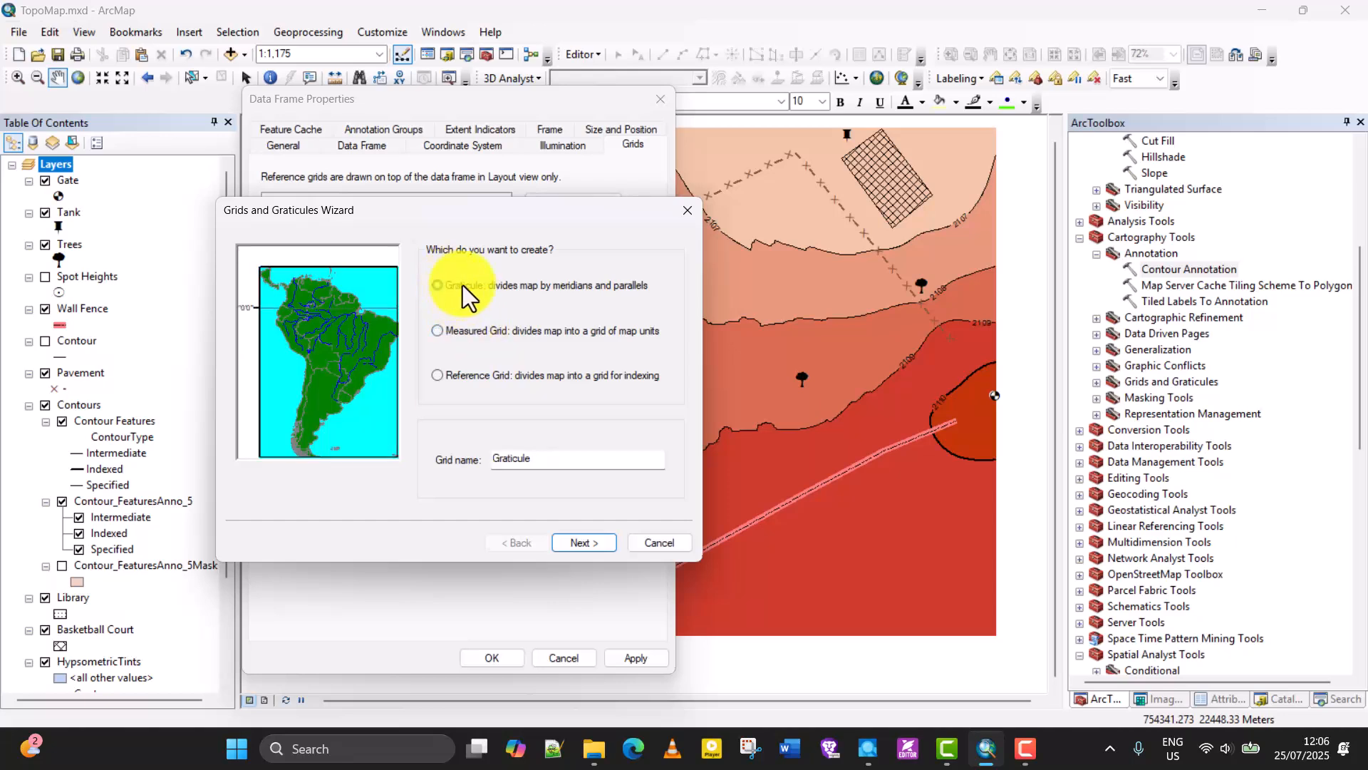
left_click(459, 332)
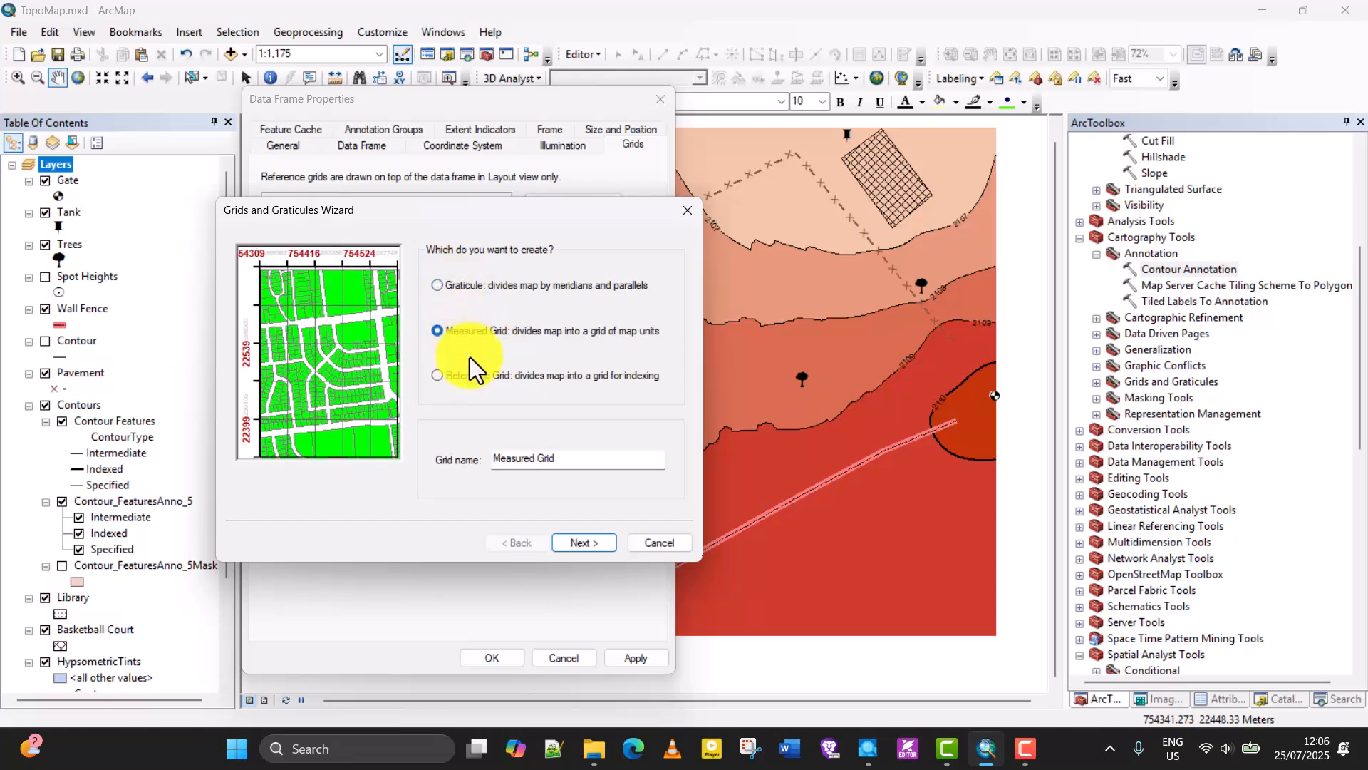
Create the measured grid with grid and labels at 50 m X and 40 m Y intervals, apply it, and return to layout view.
left_click(579, 549)
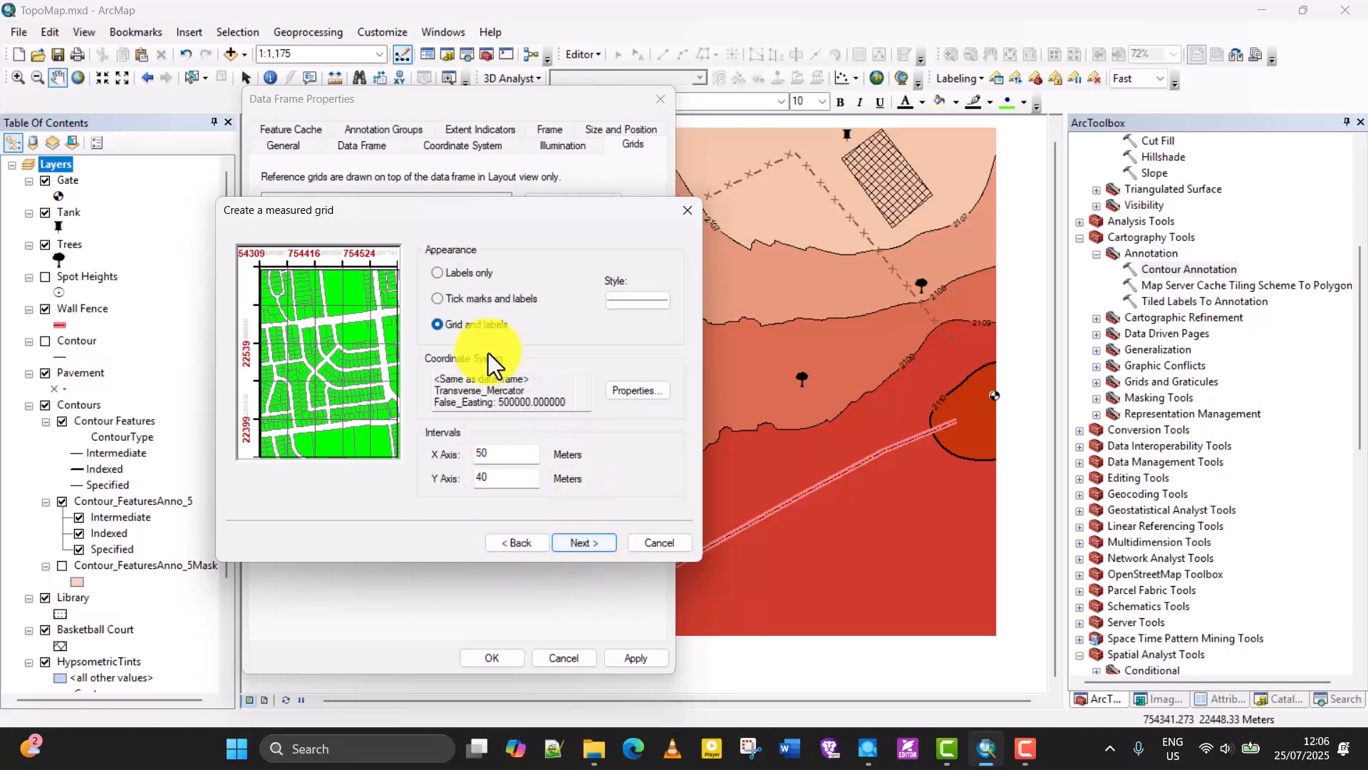
left_click(592, 546)
left_click(592, 543)
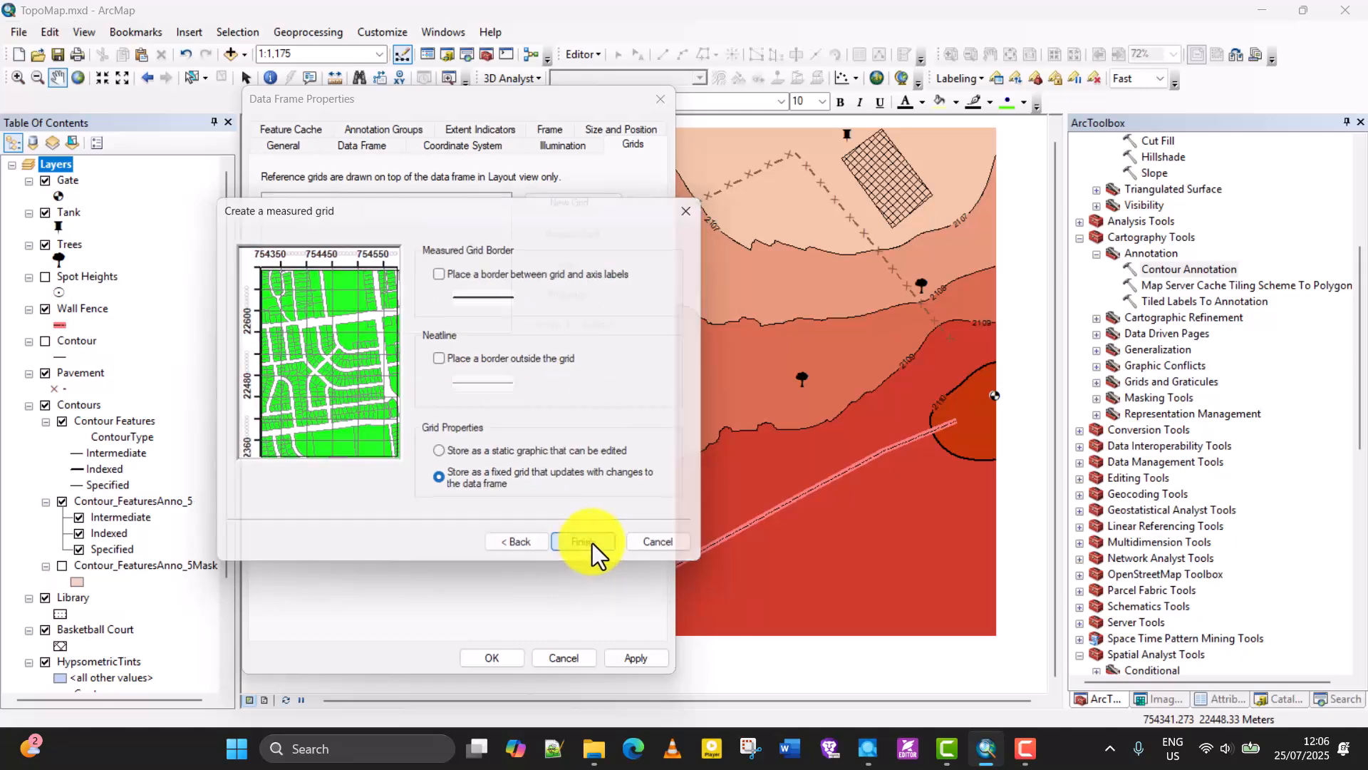
left_click(592, 543)
left_click(626, 656)
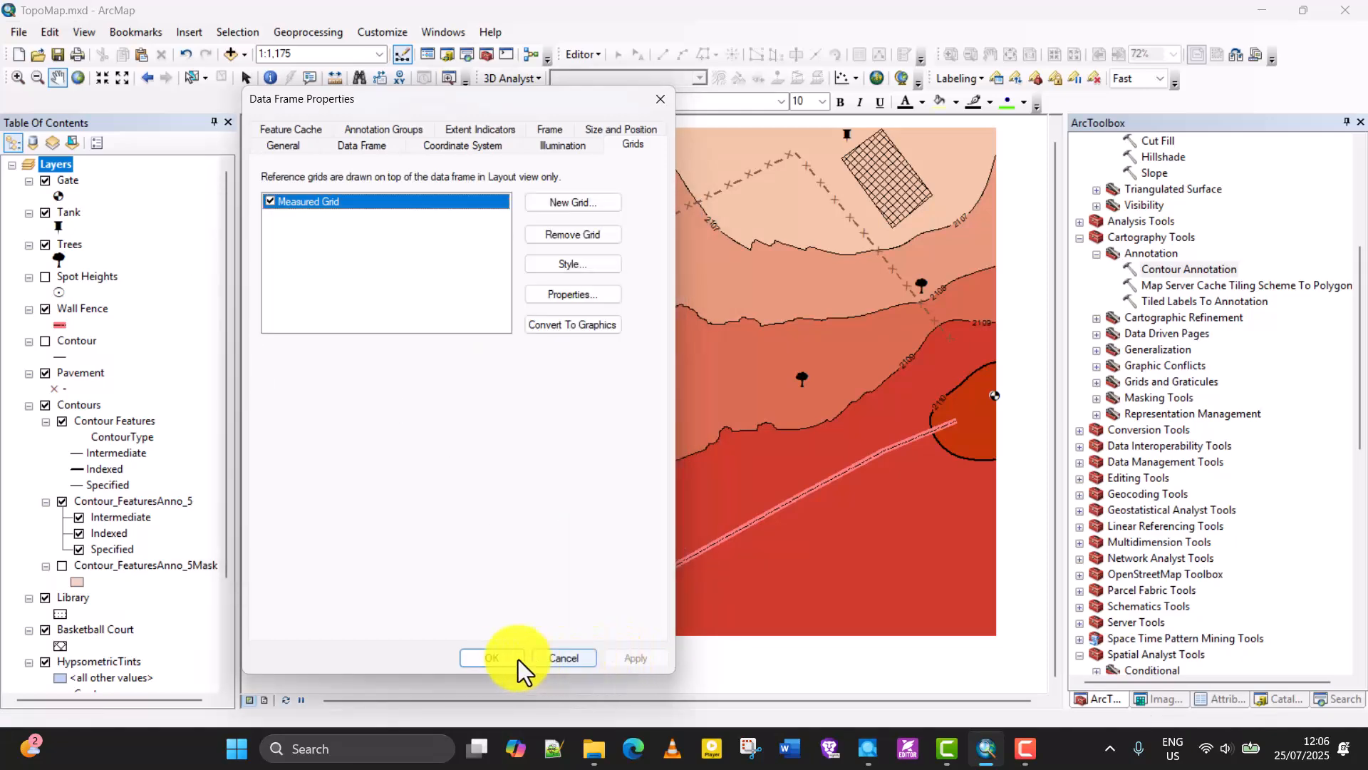
left_click(492, 657)
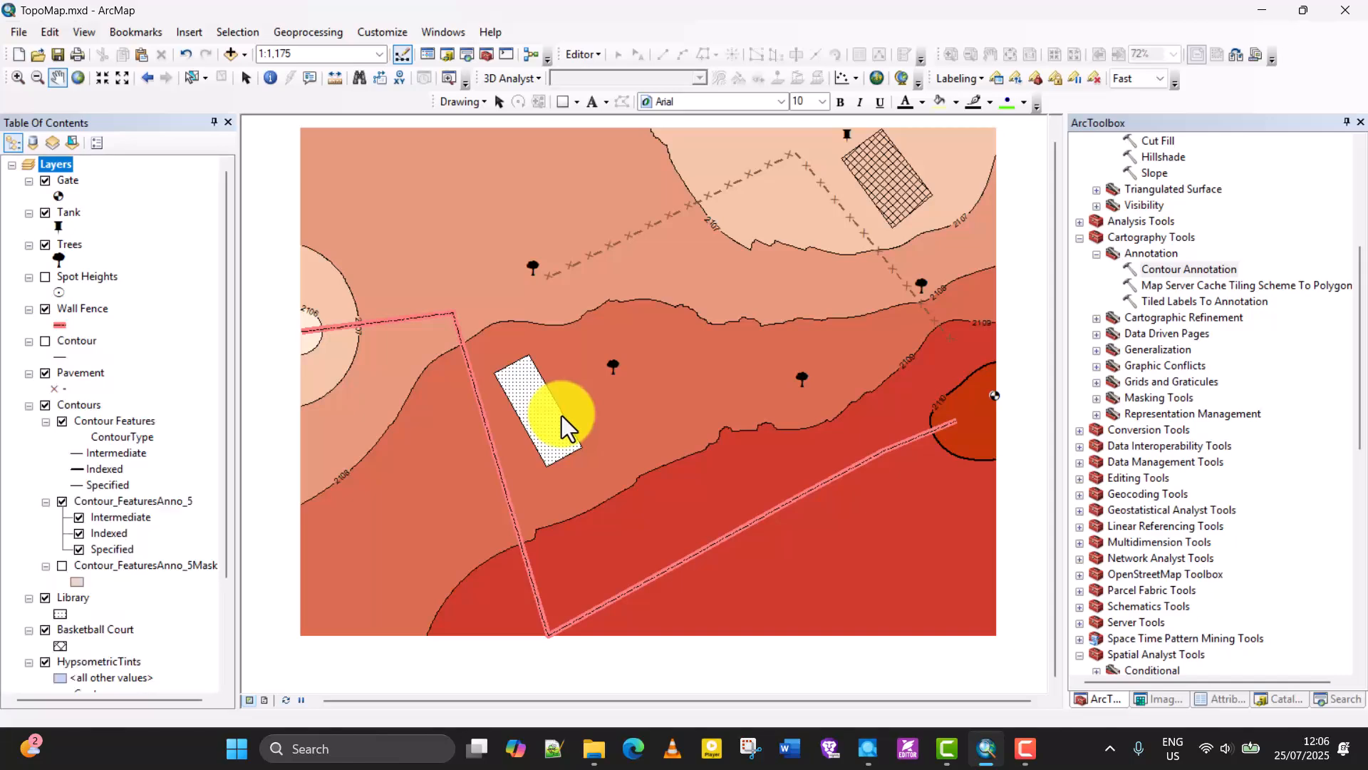
left_click(264, 700)
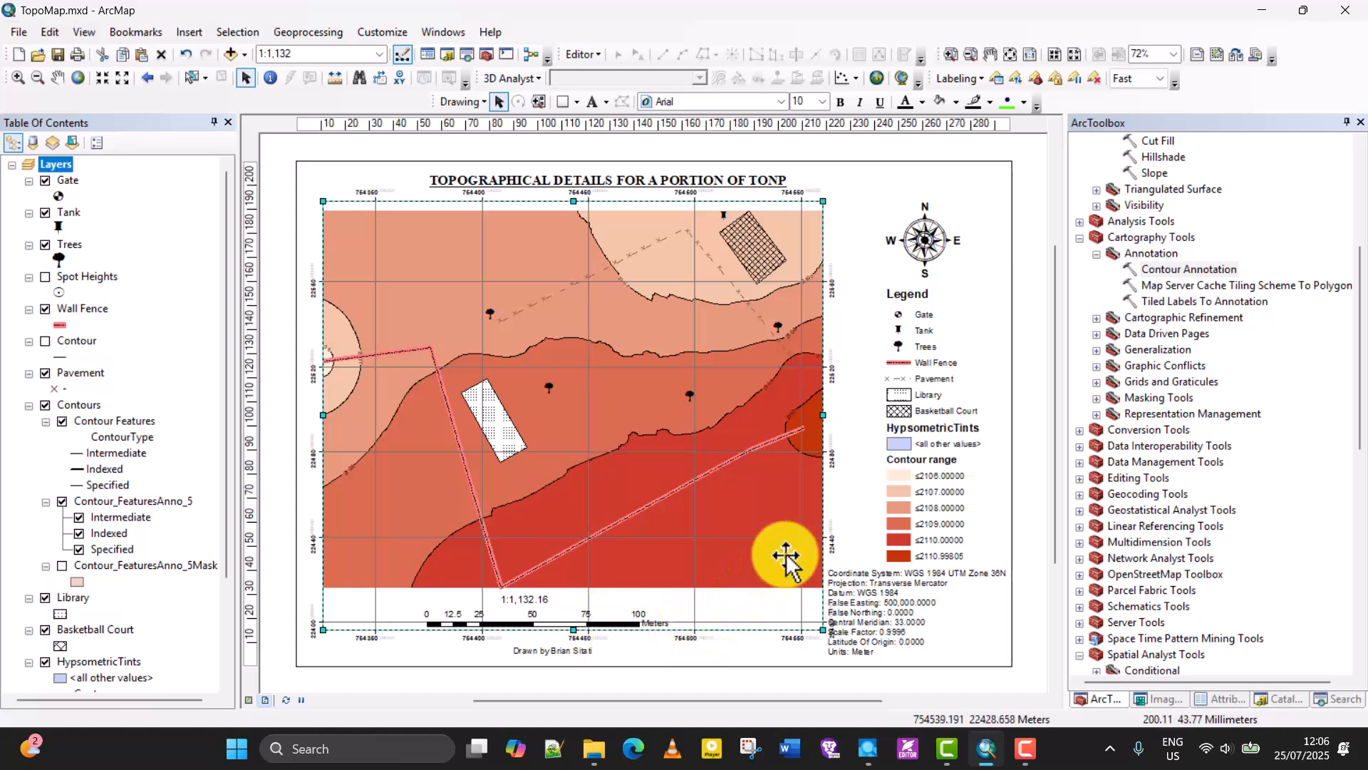
Shift the data frame slightly left so its grid labels clear the coordinate system text, and clear the selection.
left_click(898, 479)
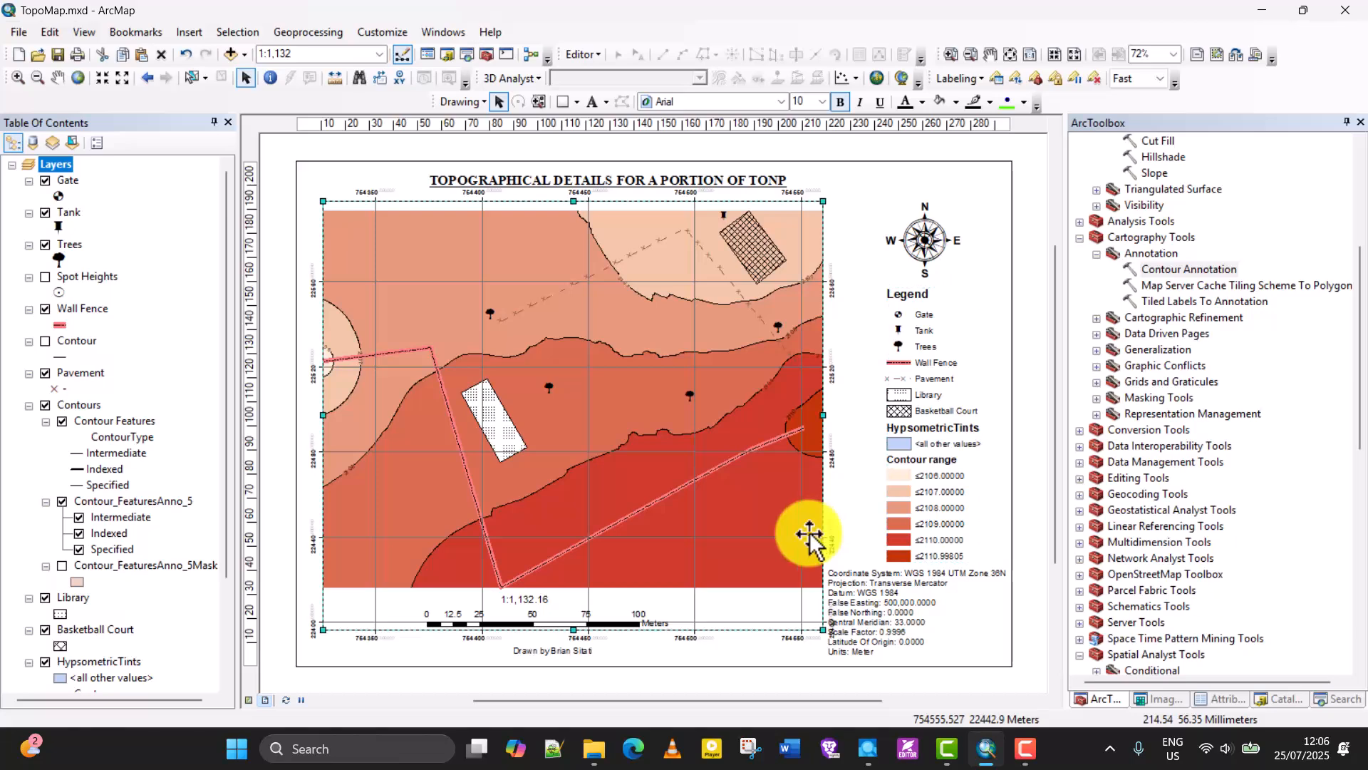
left_click(652, 503)
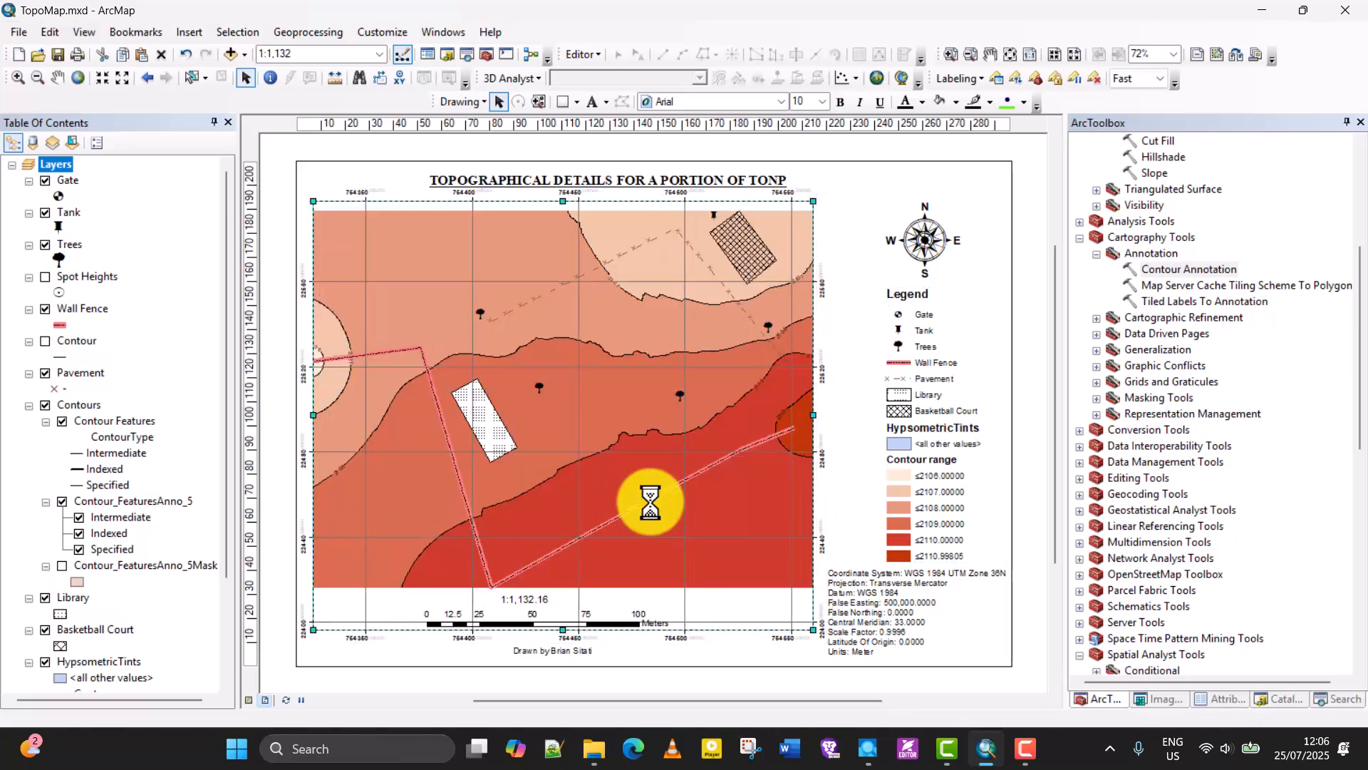
left_click(875, 600)
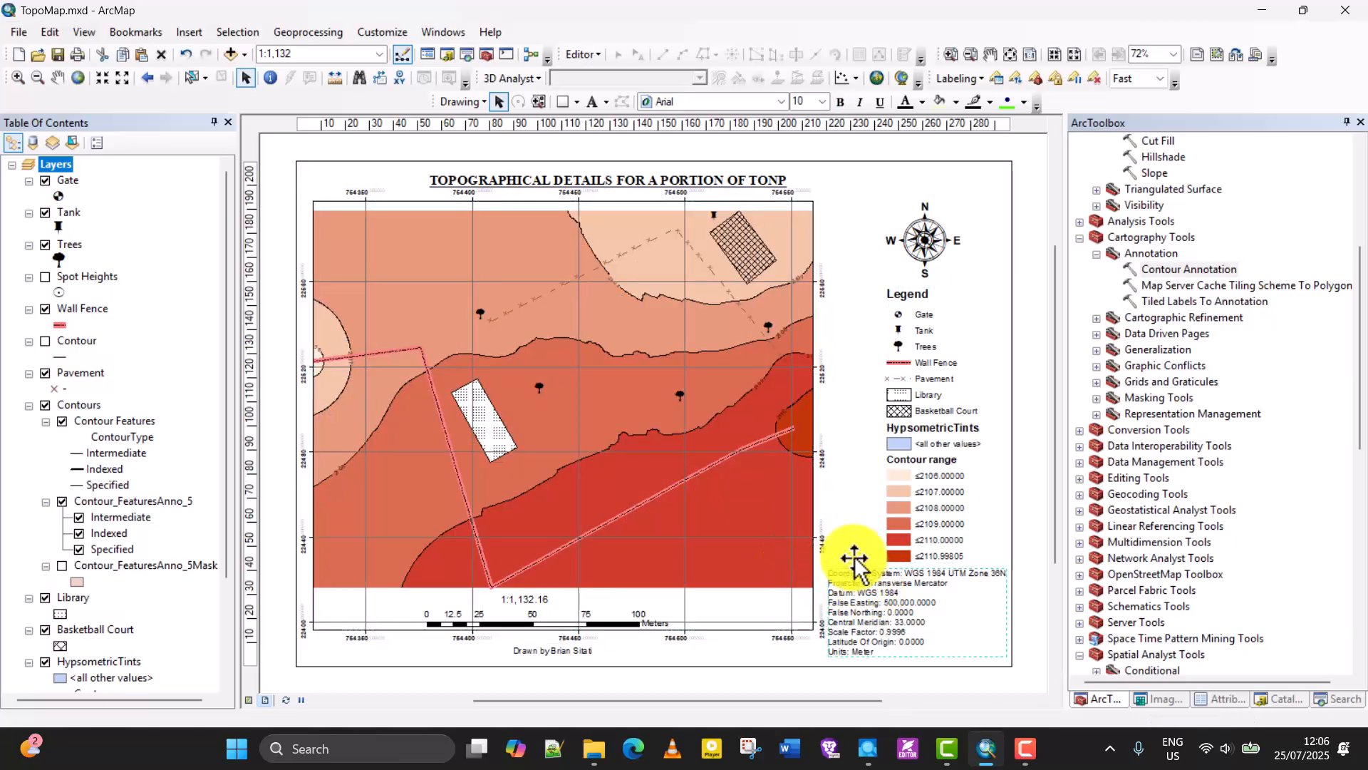
left_click(773, 676)
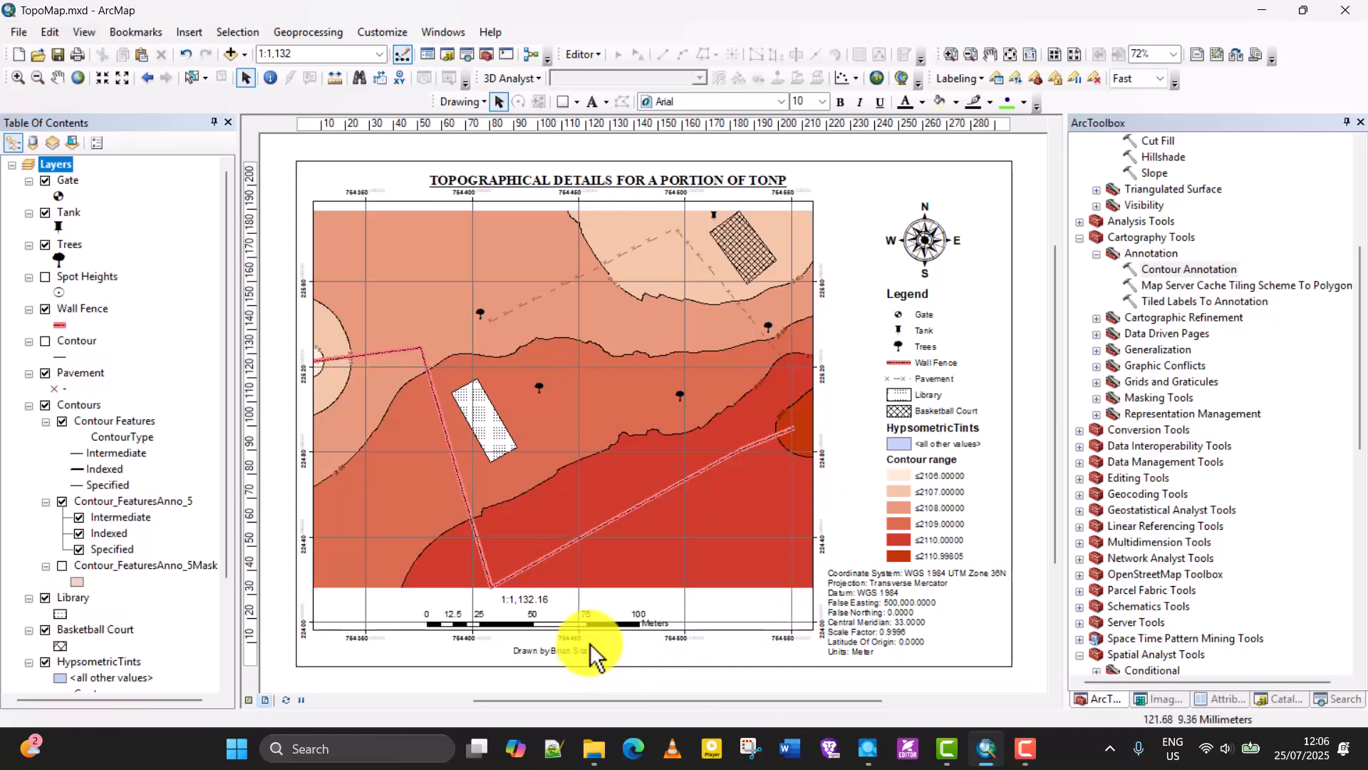